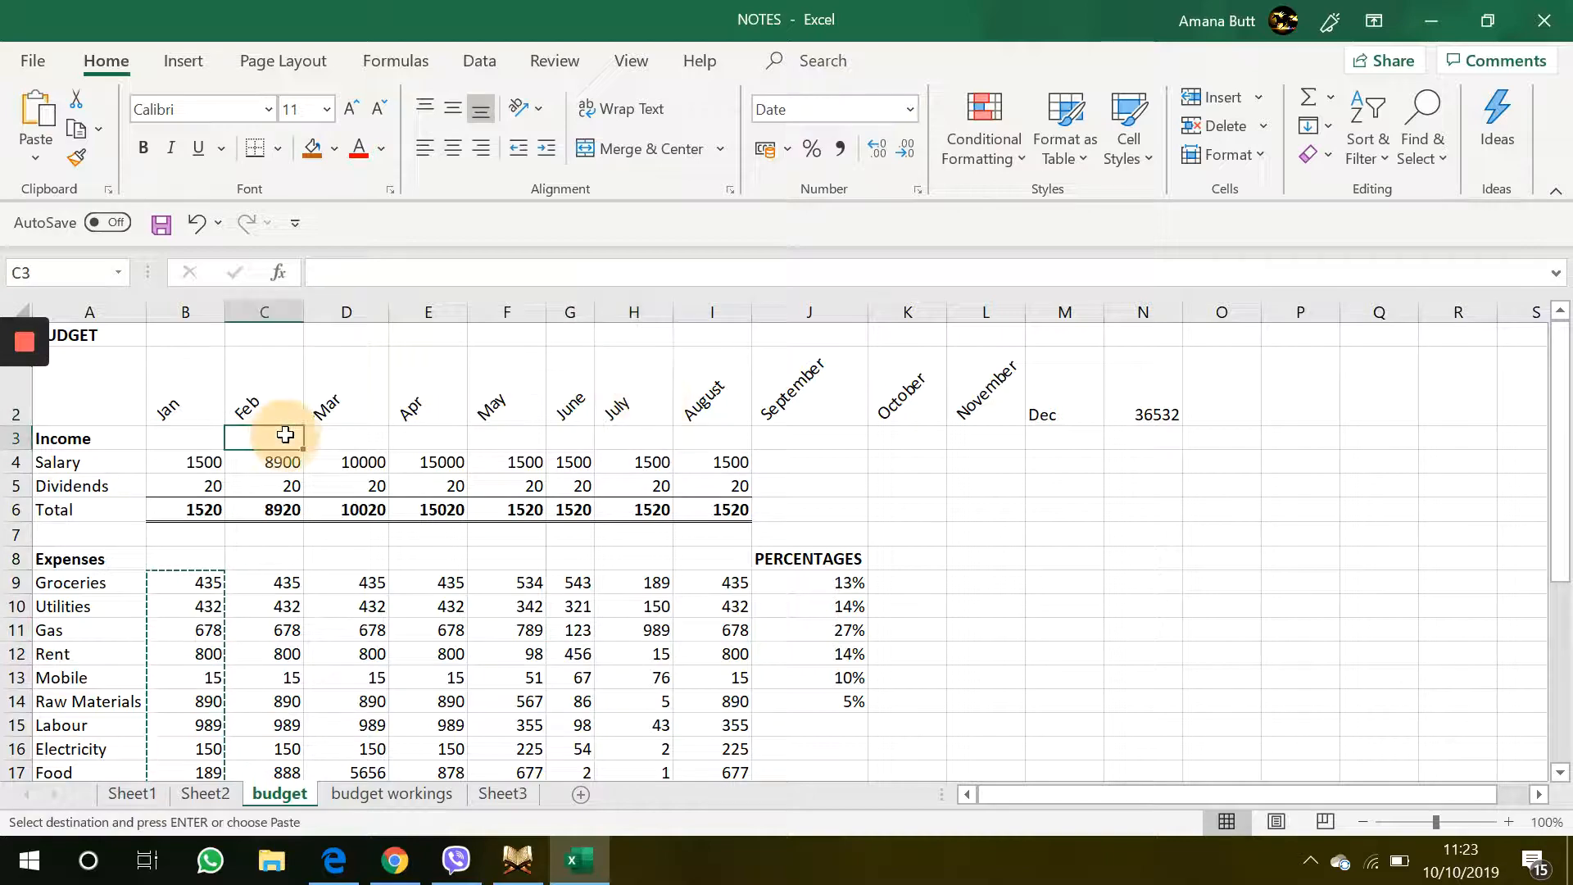
{"action": "scroll", "coordinate": [288, 527], "scroll_direction": "down", "scroll_amount": 8}
{"action": "scroll", "coordinate": [293, 540], "scroll_direction": "up", "scroll_amount": 8}
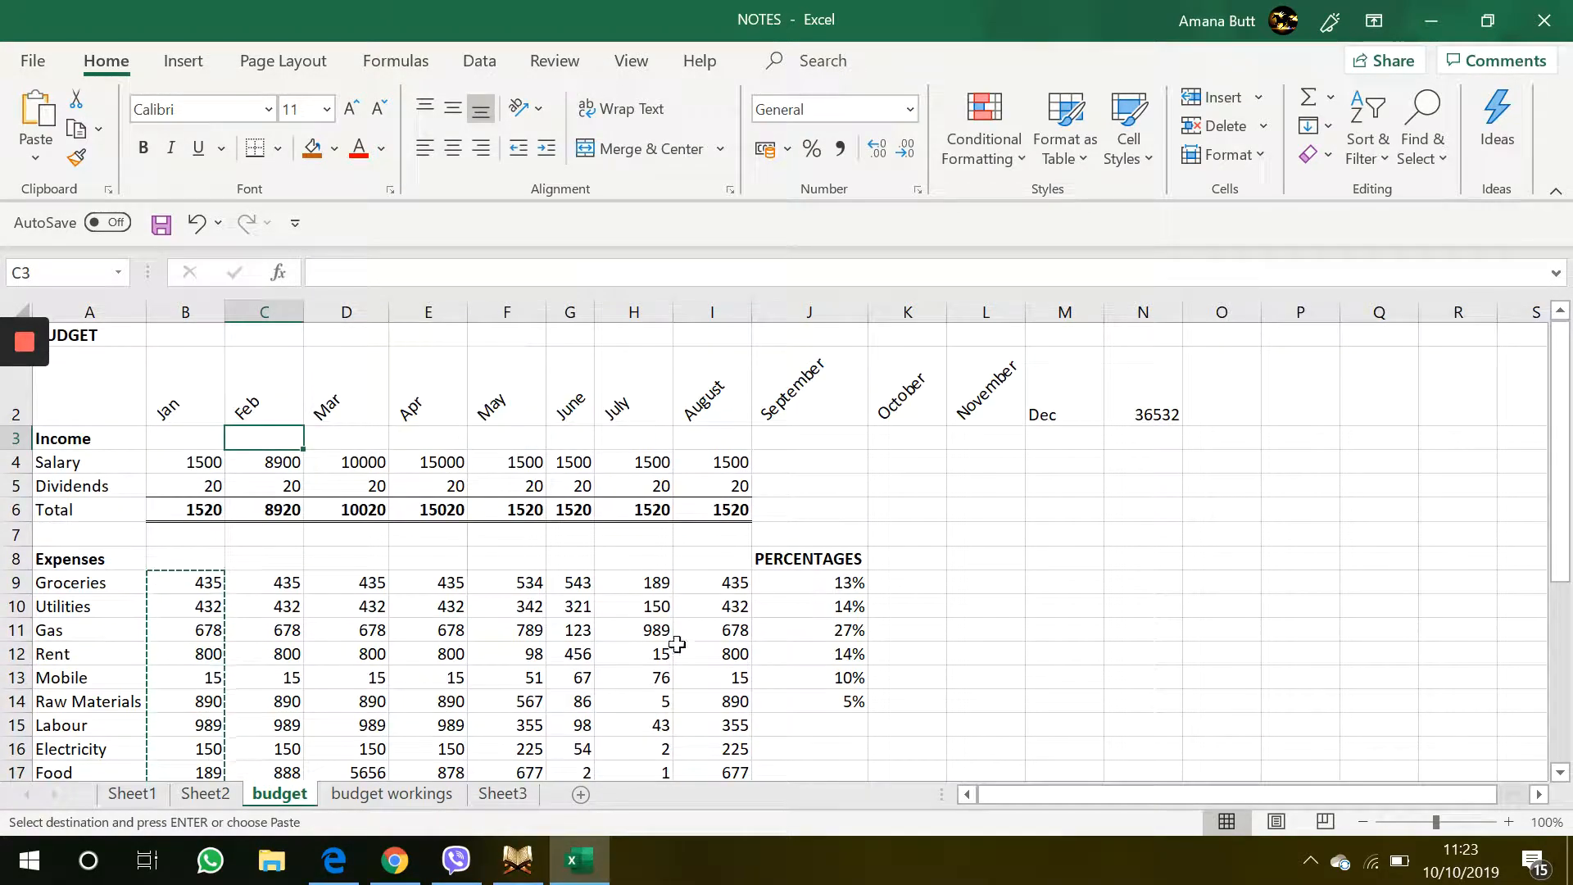
Switch to the budget workings sheet and review its income and expense labels and figures
{"action": "left_click", "coordinate": [390, 790]}
{"action": "left_click", "coordinate": [303, 547]}
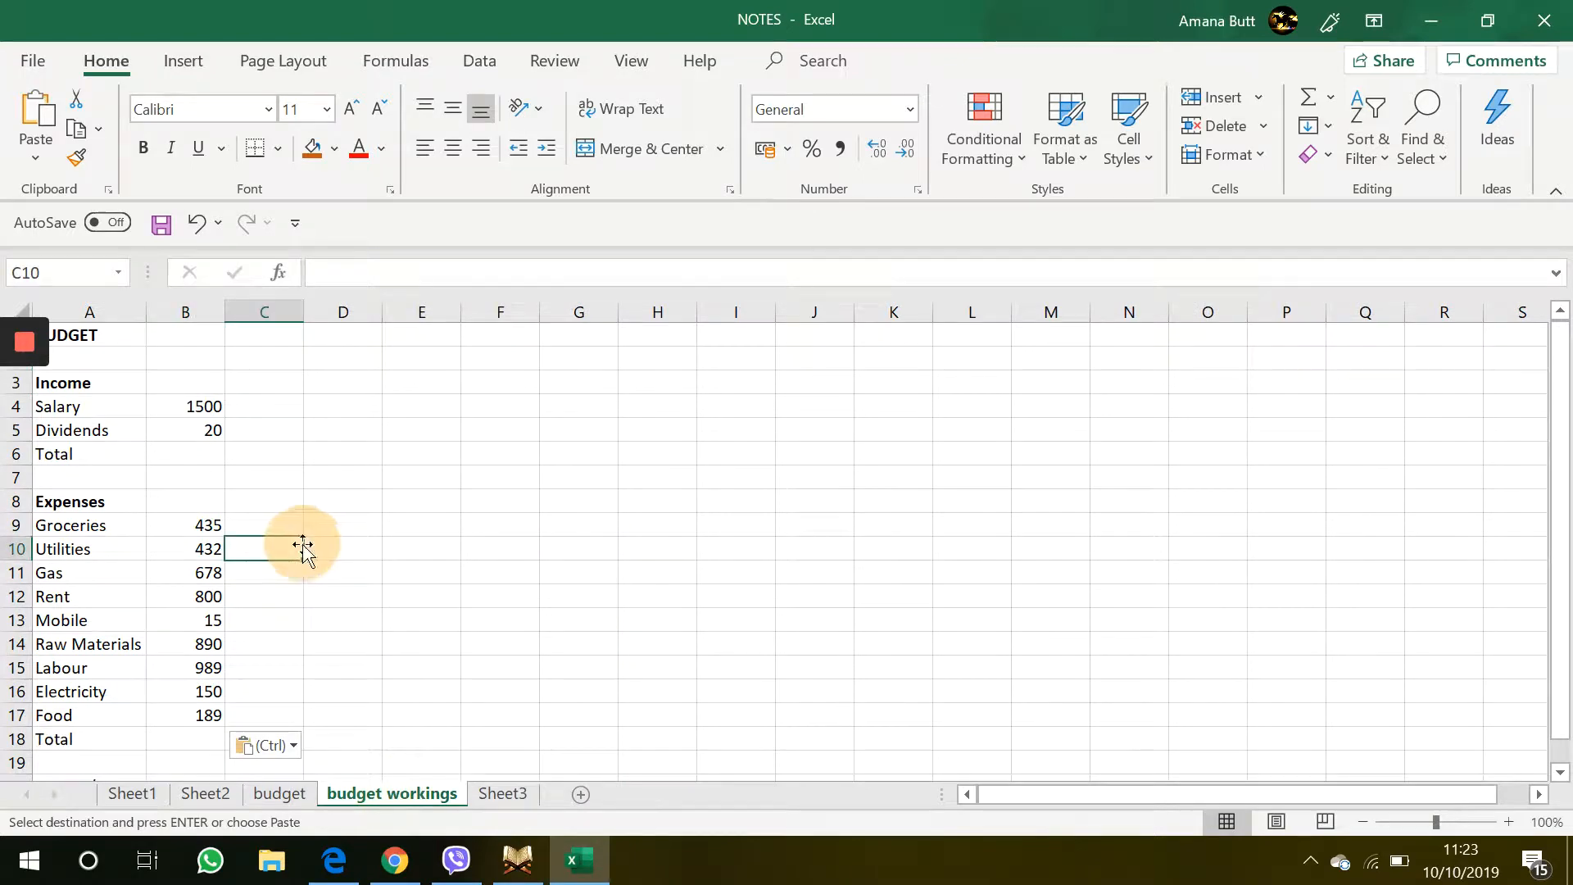
{"action": "left_click", "coordinate": [91, 336]}
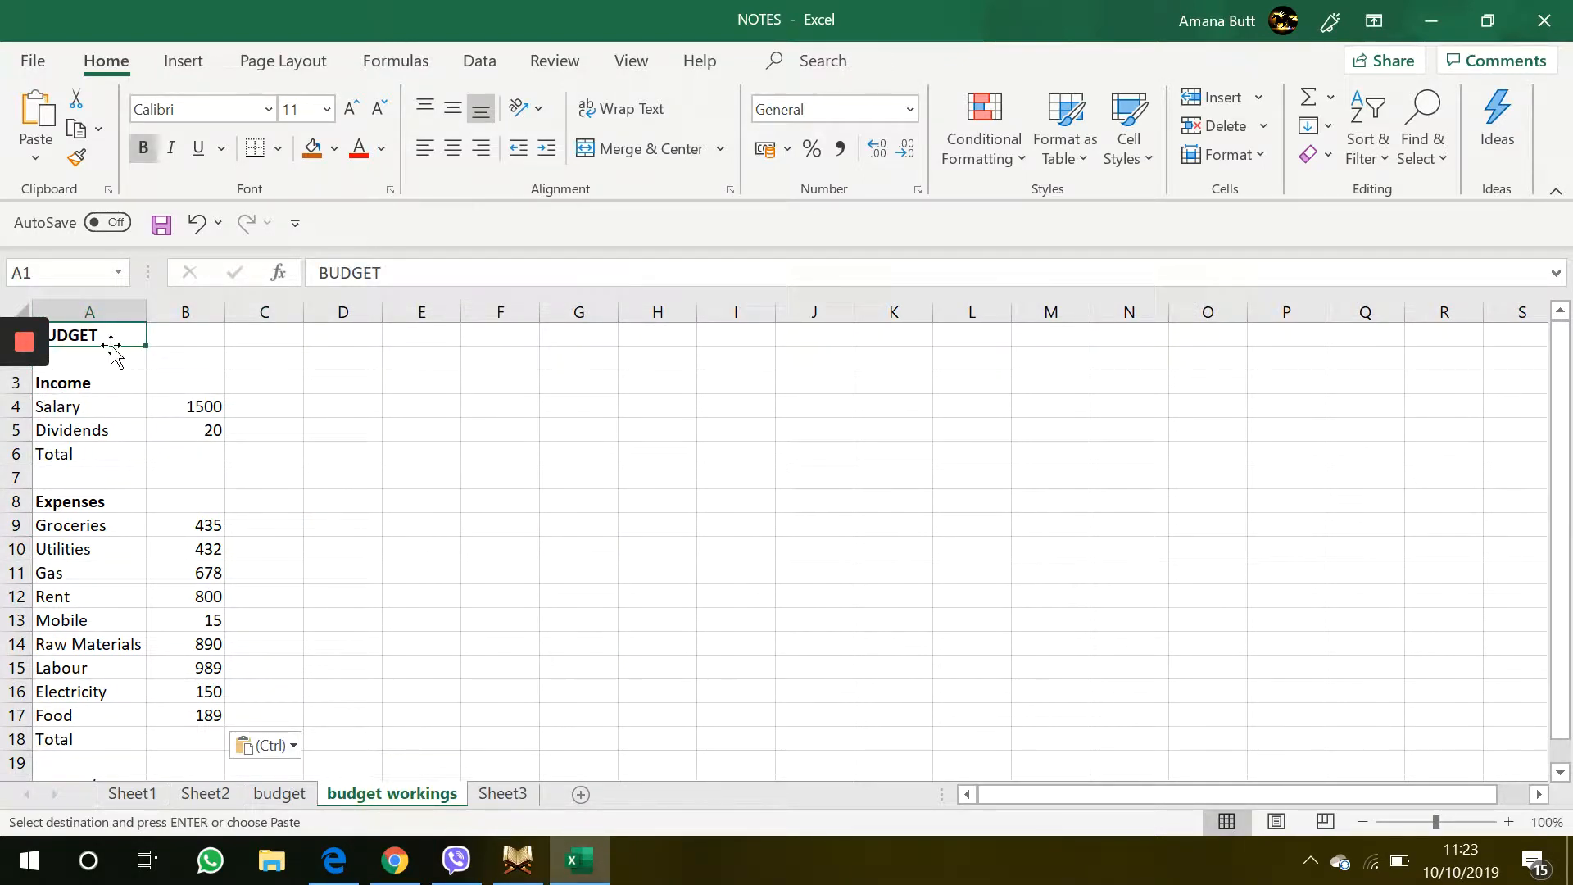
{"action": "left_click", "coordinate": [119, 383]}
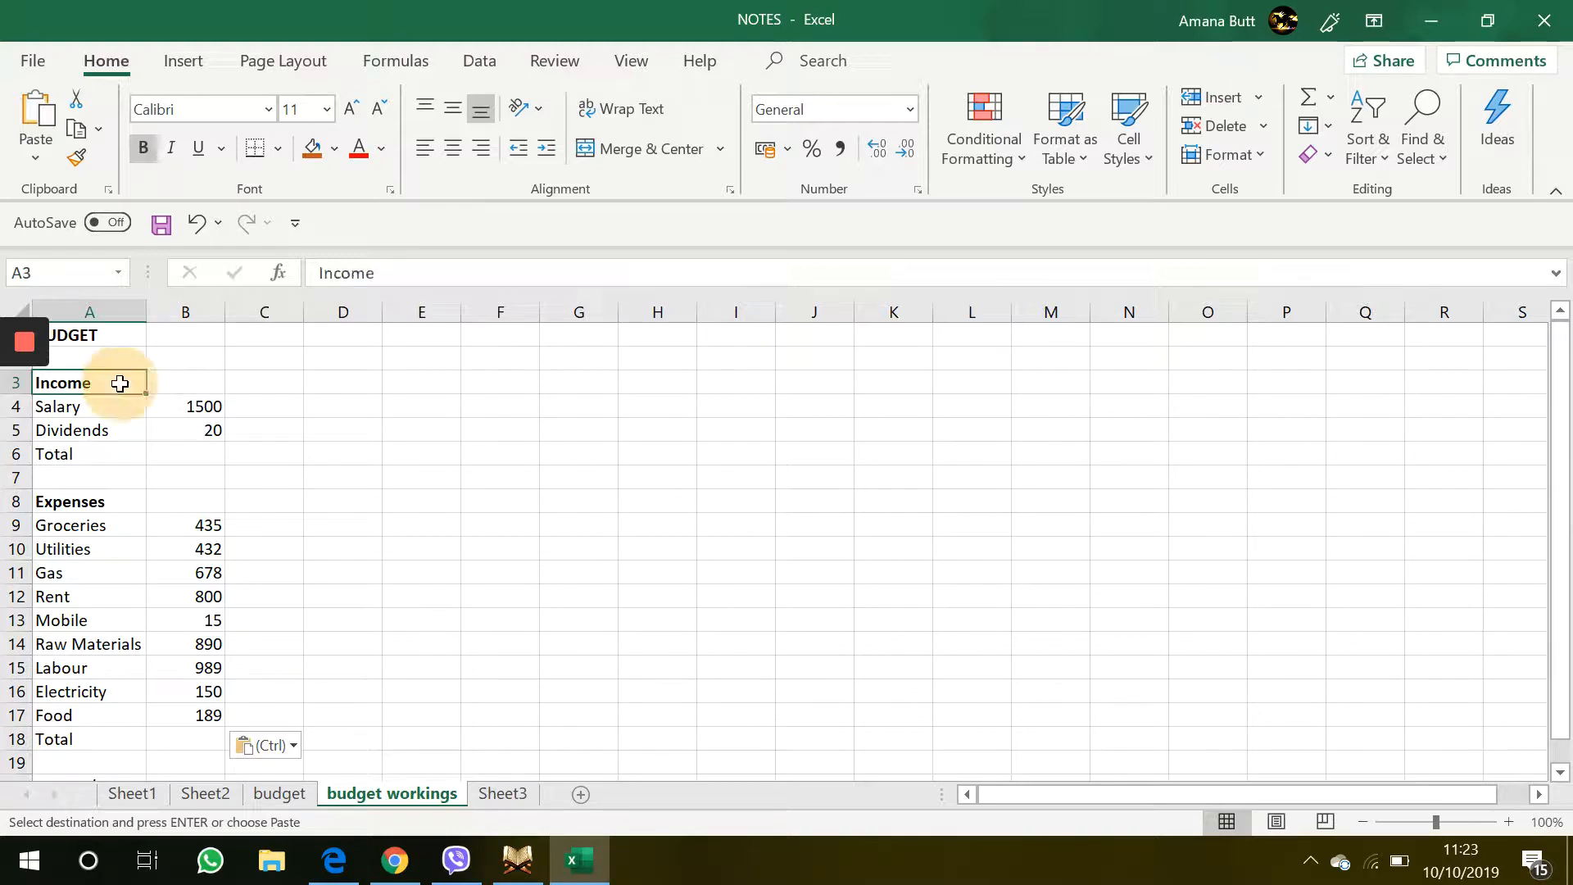
{"action": "left_click", "coordinate": [94, 503]}
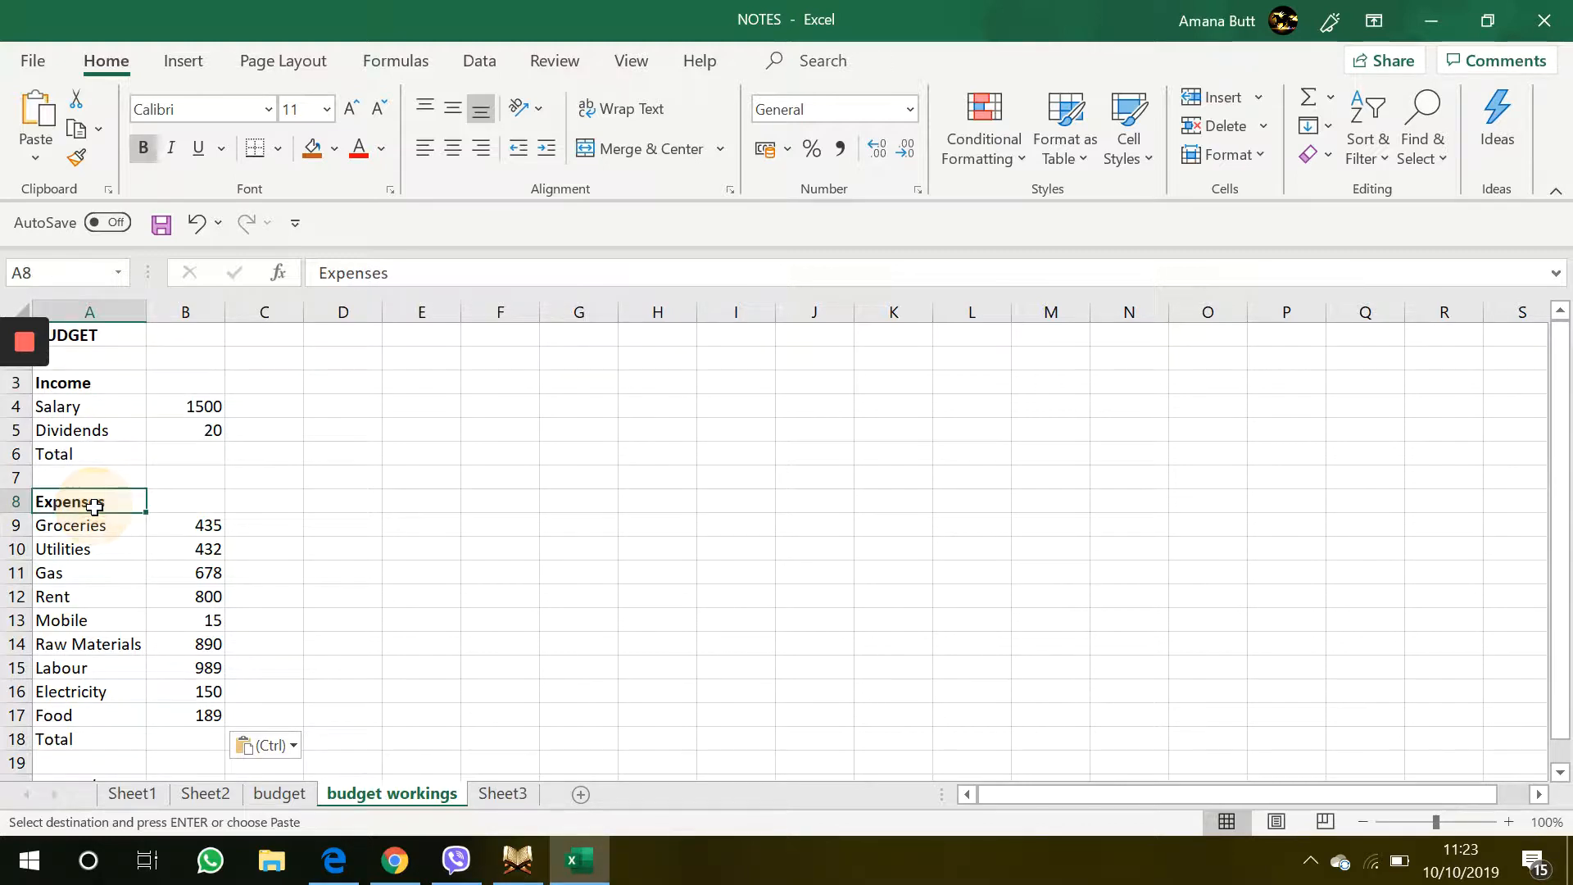
{"action": "left_click", "coordinate": [88, 456]}
{"action": "left_click", "coordinate": [70, 741]}
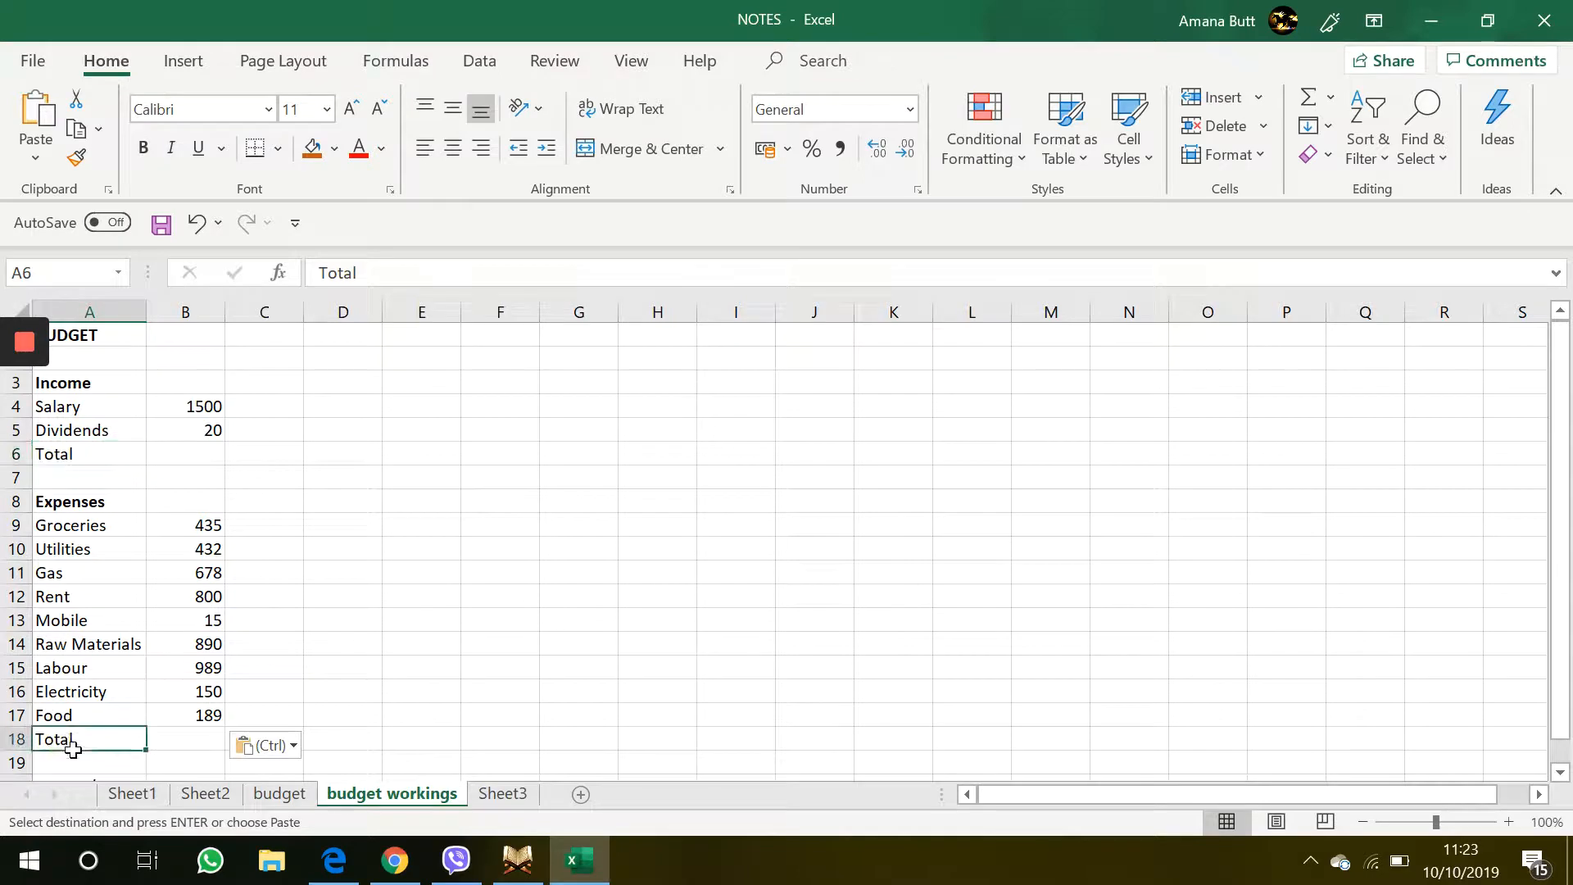
{"action": "left_click_drag", "start_coordinate": [70, 741], "coordinate": [190, 500]}
{"action": "left_click", "coordinate": [190, 500]}
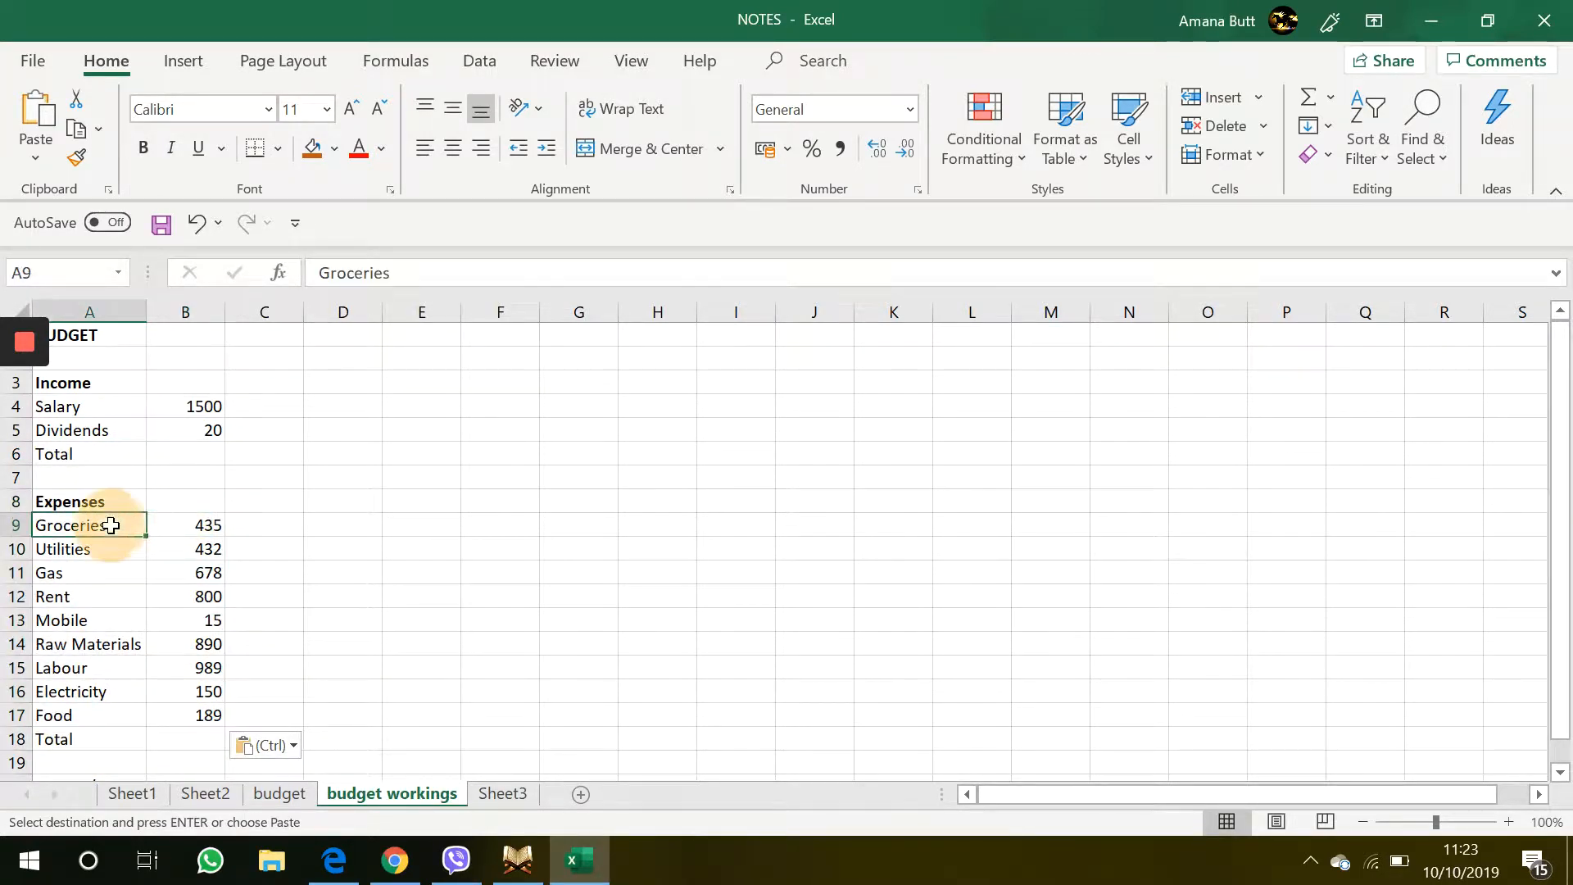
{"action": "left_click_drag", "start_coordinate": [105, 526], "coordinate": [175, 686]}
{"action": "left_click", "coordinate": [175, 686]}
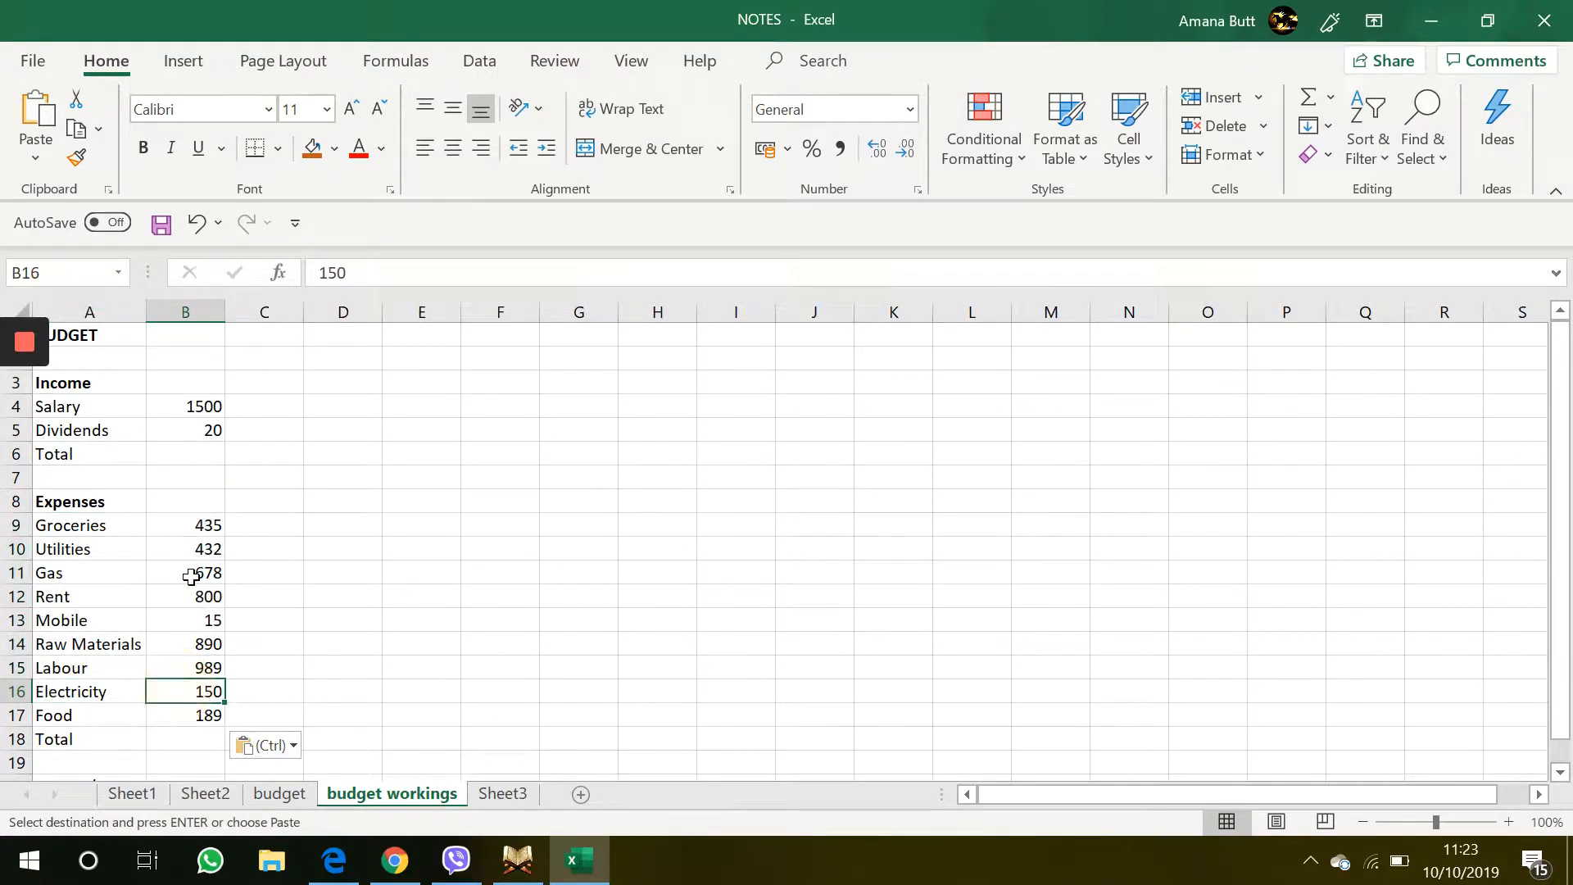
{"action": "left_click", "coordinate": [193, 573]}
{"action": "left_click", "coordinate": [199, 528]}
{"action": "left_click_drag", "start_coordinate": [201, 665], "coordinate": [199, 691]}
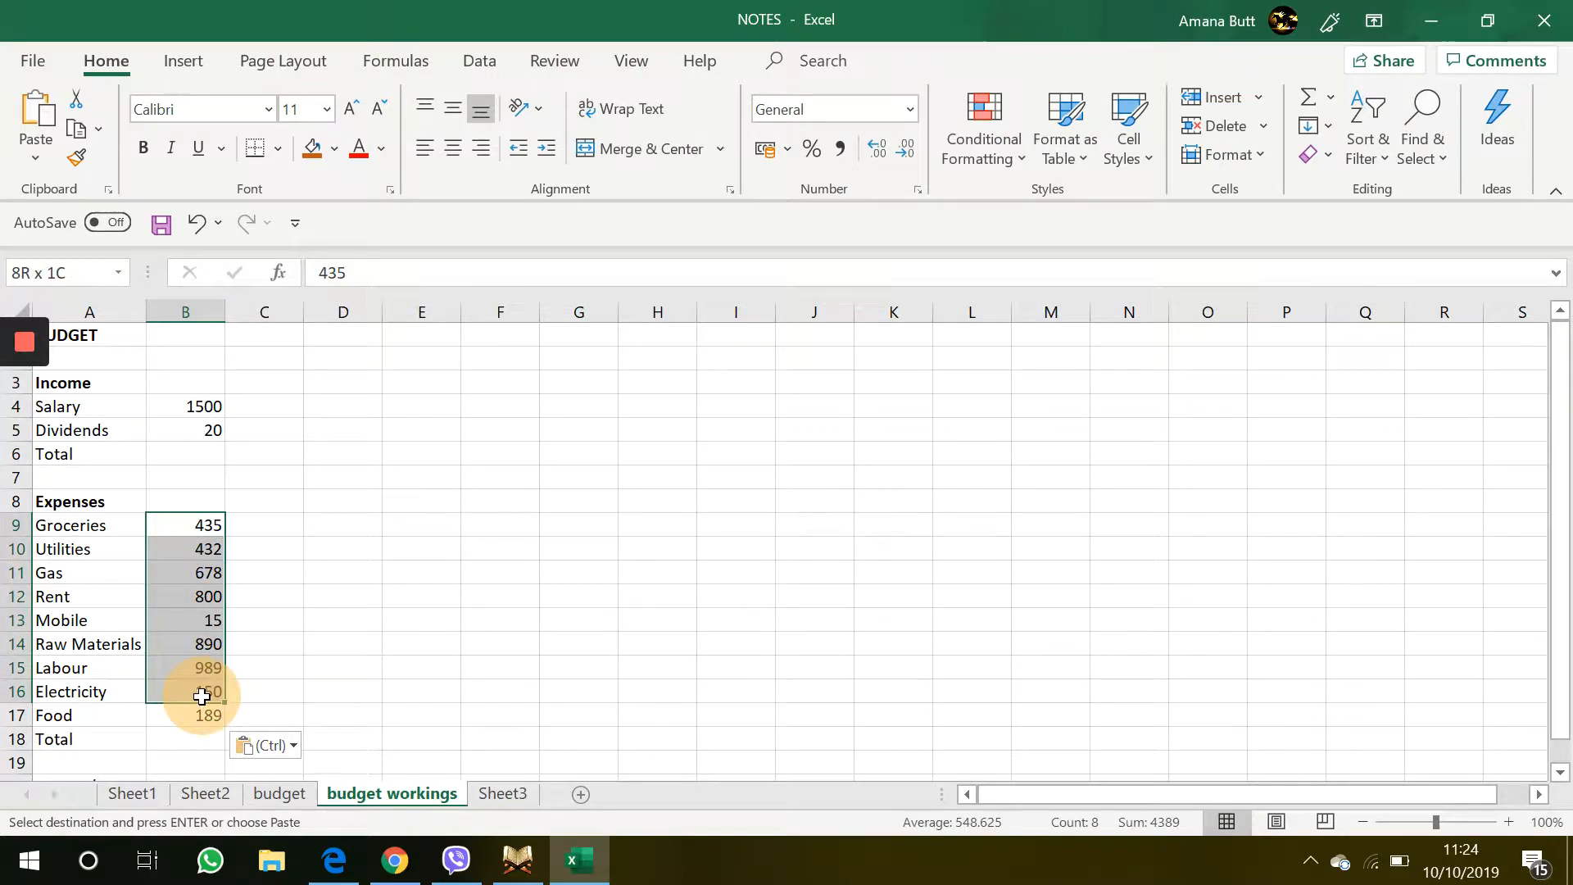
{"action": "left_click", "coordinate": [200, 691]}
{"action": "left_click", "coordinate": [294, 647]}
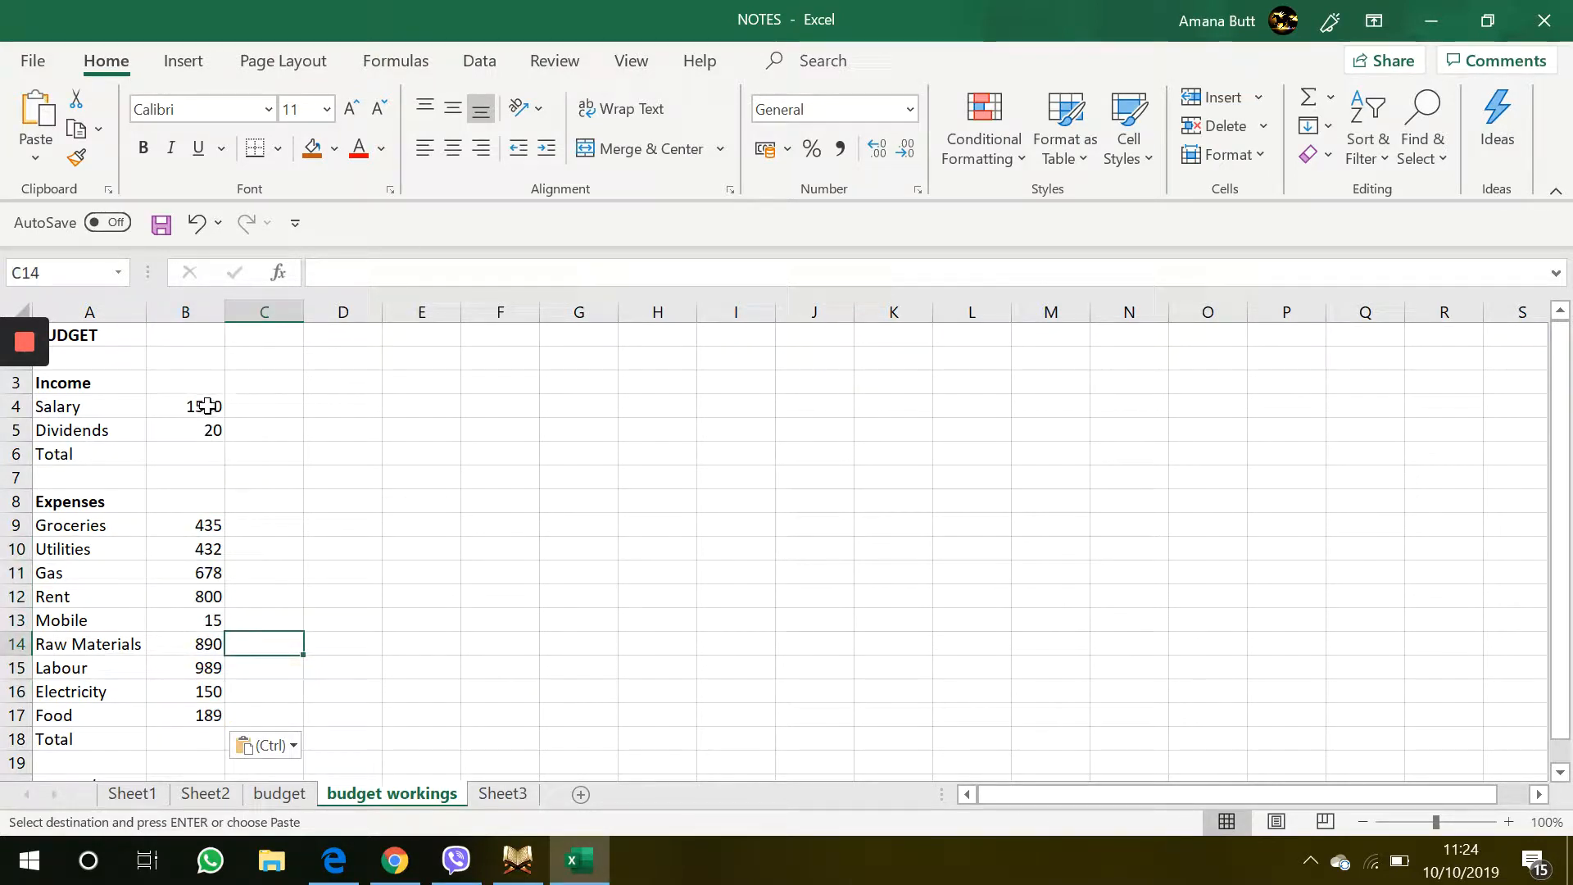
{"action": "left_click_drag", "start_coordinate": [204, 405], "coordinate": [200, 428]}
{"action": "left_click", "coordinate": [191, 508]}
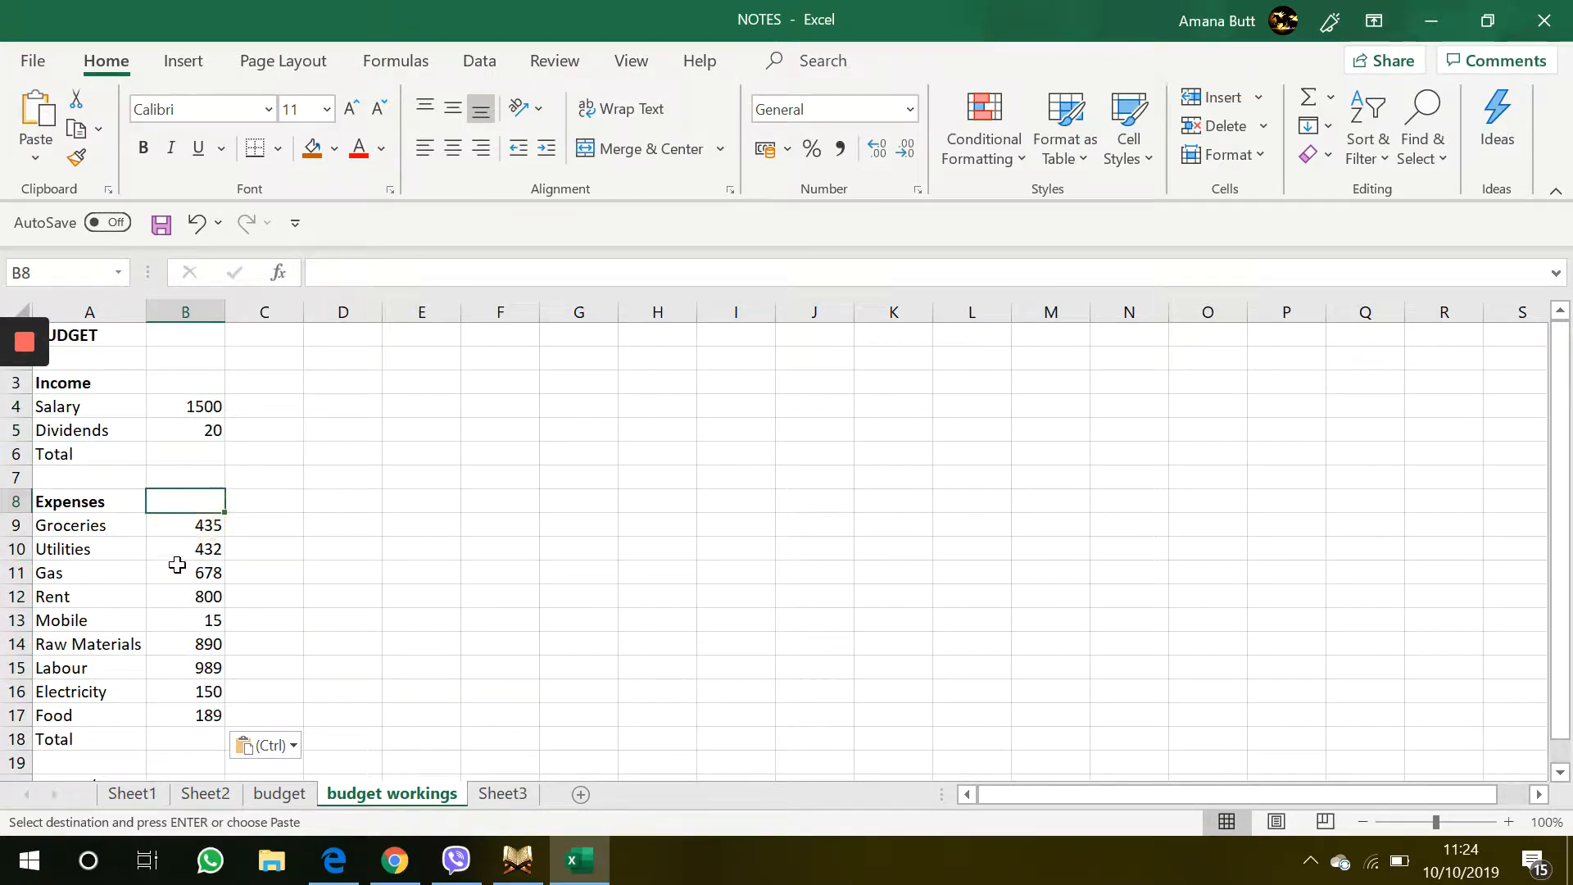
{"action": "left_click_drag", "start_coordinate": [204, 525], "coordinate": [207, 716]}
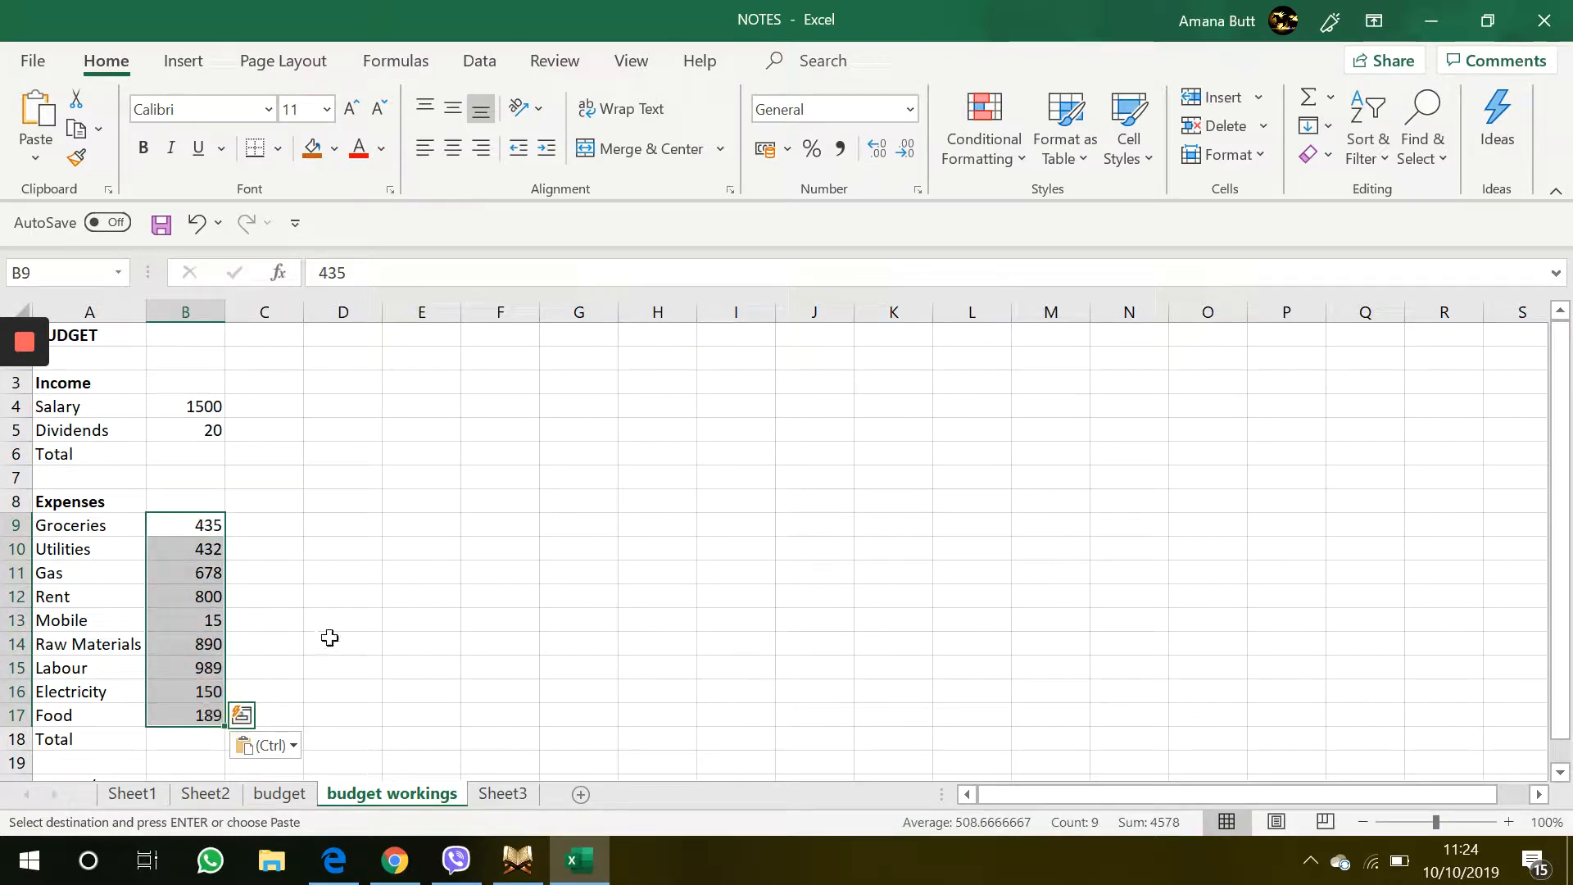
{"action": "left_click", "coordinate": [431, 580]}
{"action": "left_click", "coordinate": [257, 528]}
{"action": "left_click", "coordinate": [167, 383]}
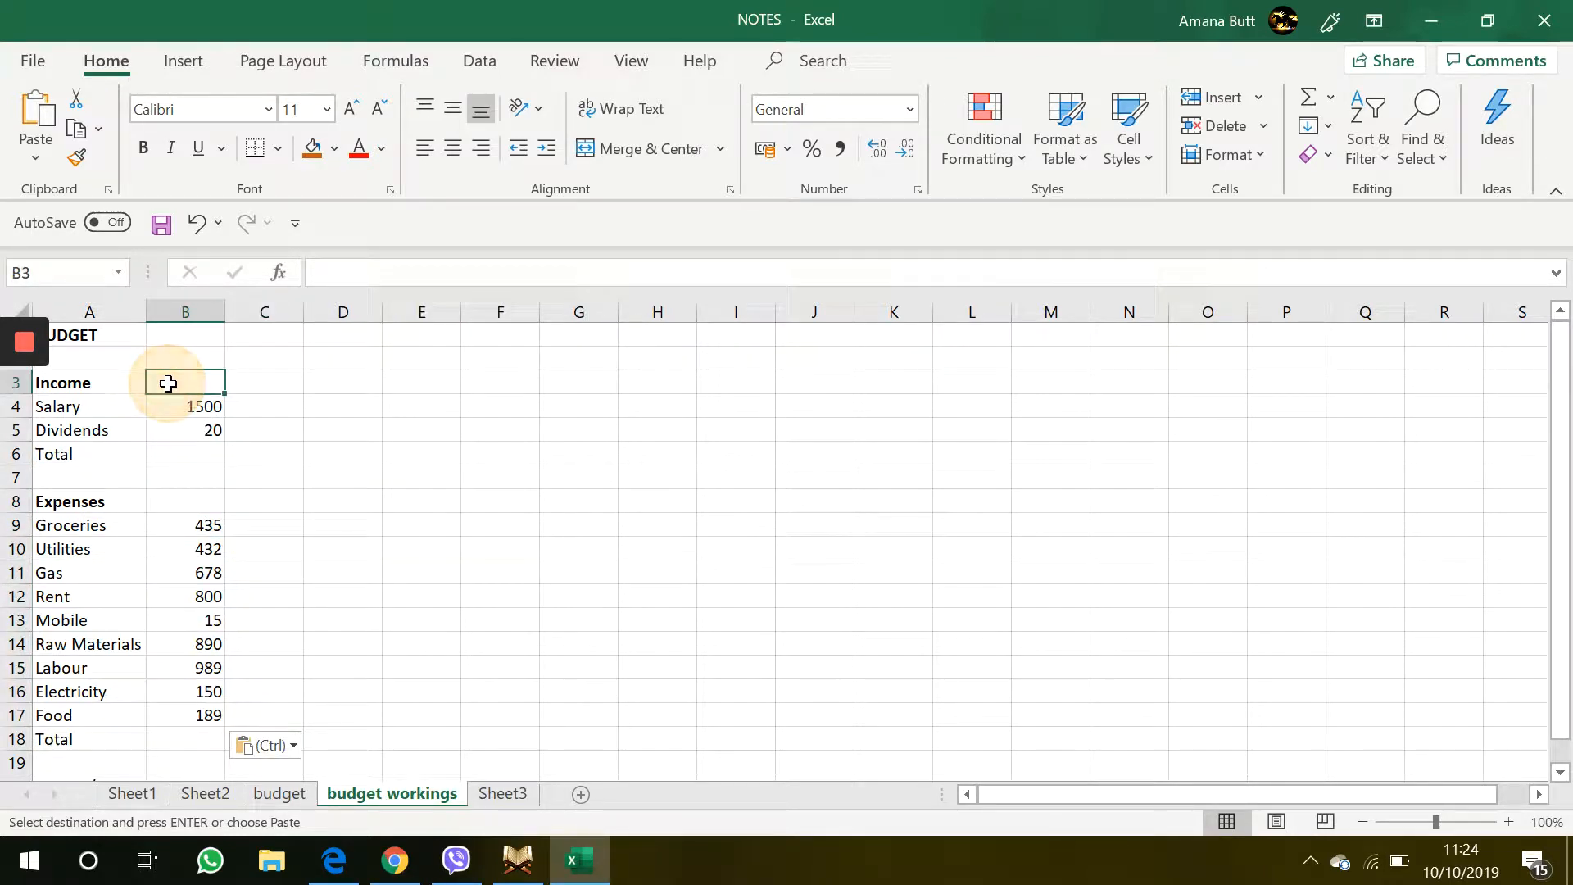
{"action": "left_click", "coordinate": [159, 337]}
{"action": "left_click", "coordinate": [161, 362]}
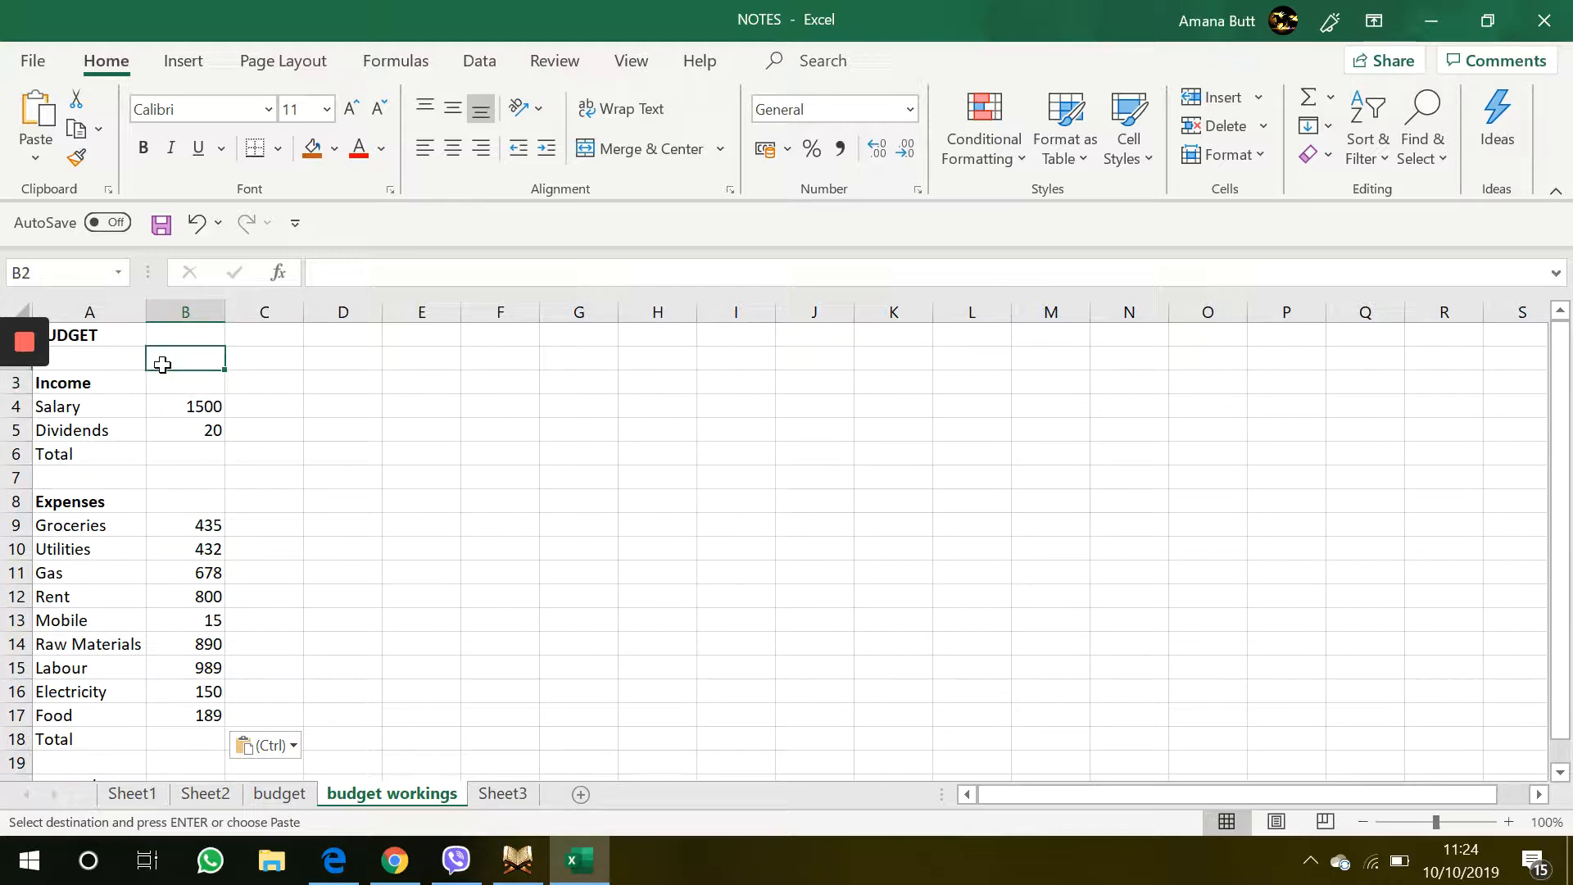
{"action": "left_click", "coordinate": [271, 791]}
{"action": "left_click", "coordinate": [365, 797]}
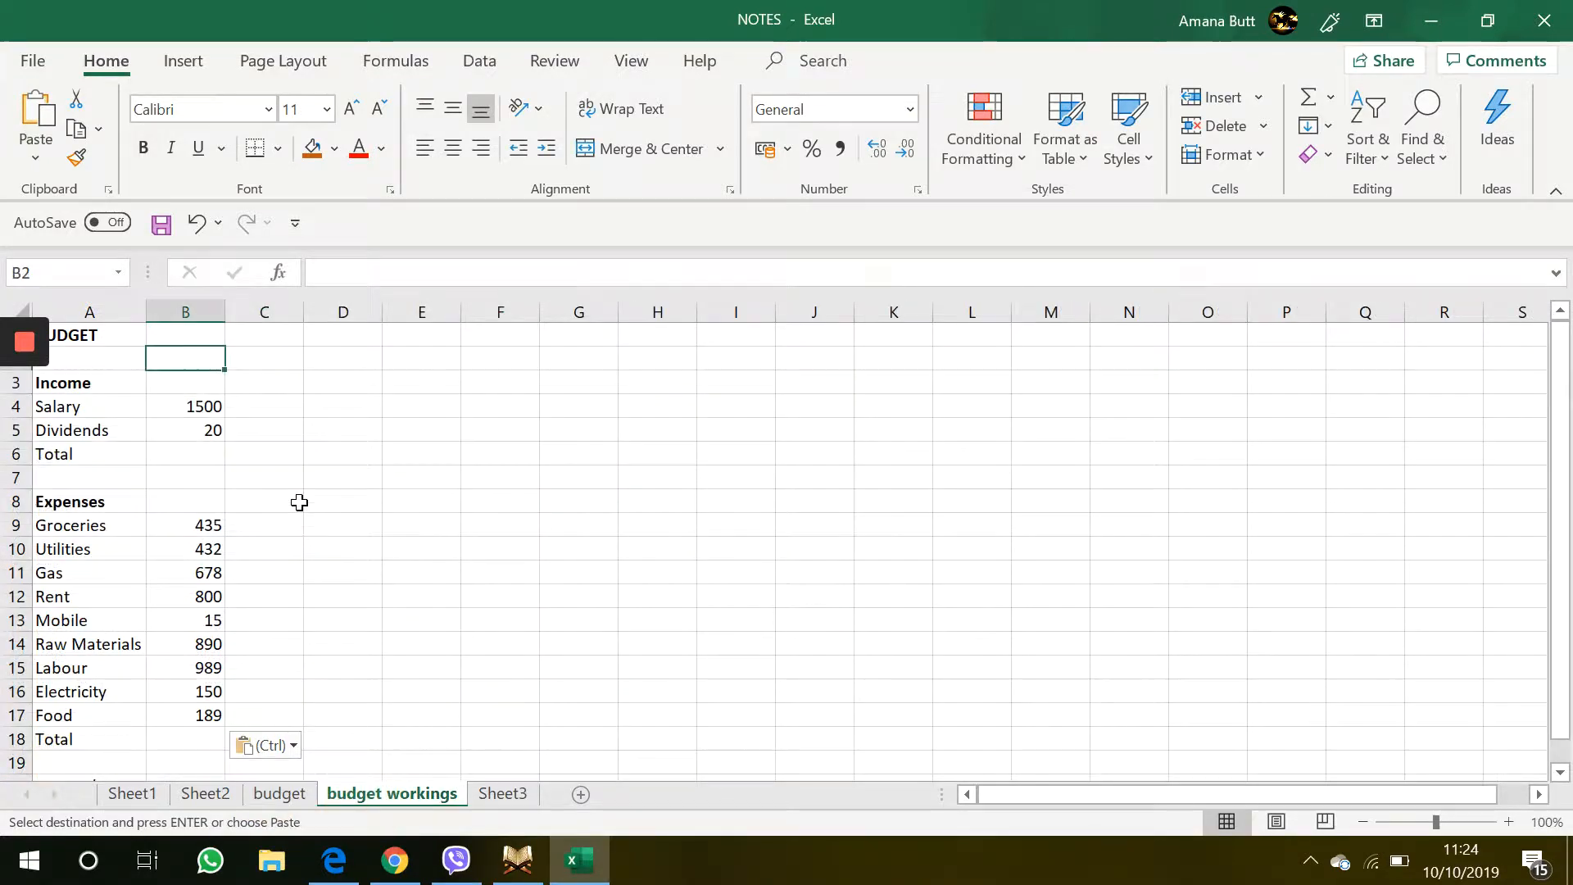
Enter JAN as the month header in cell B2
{"action": "type", "text": "JAN"}
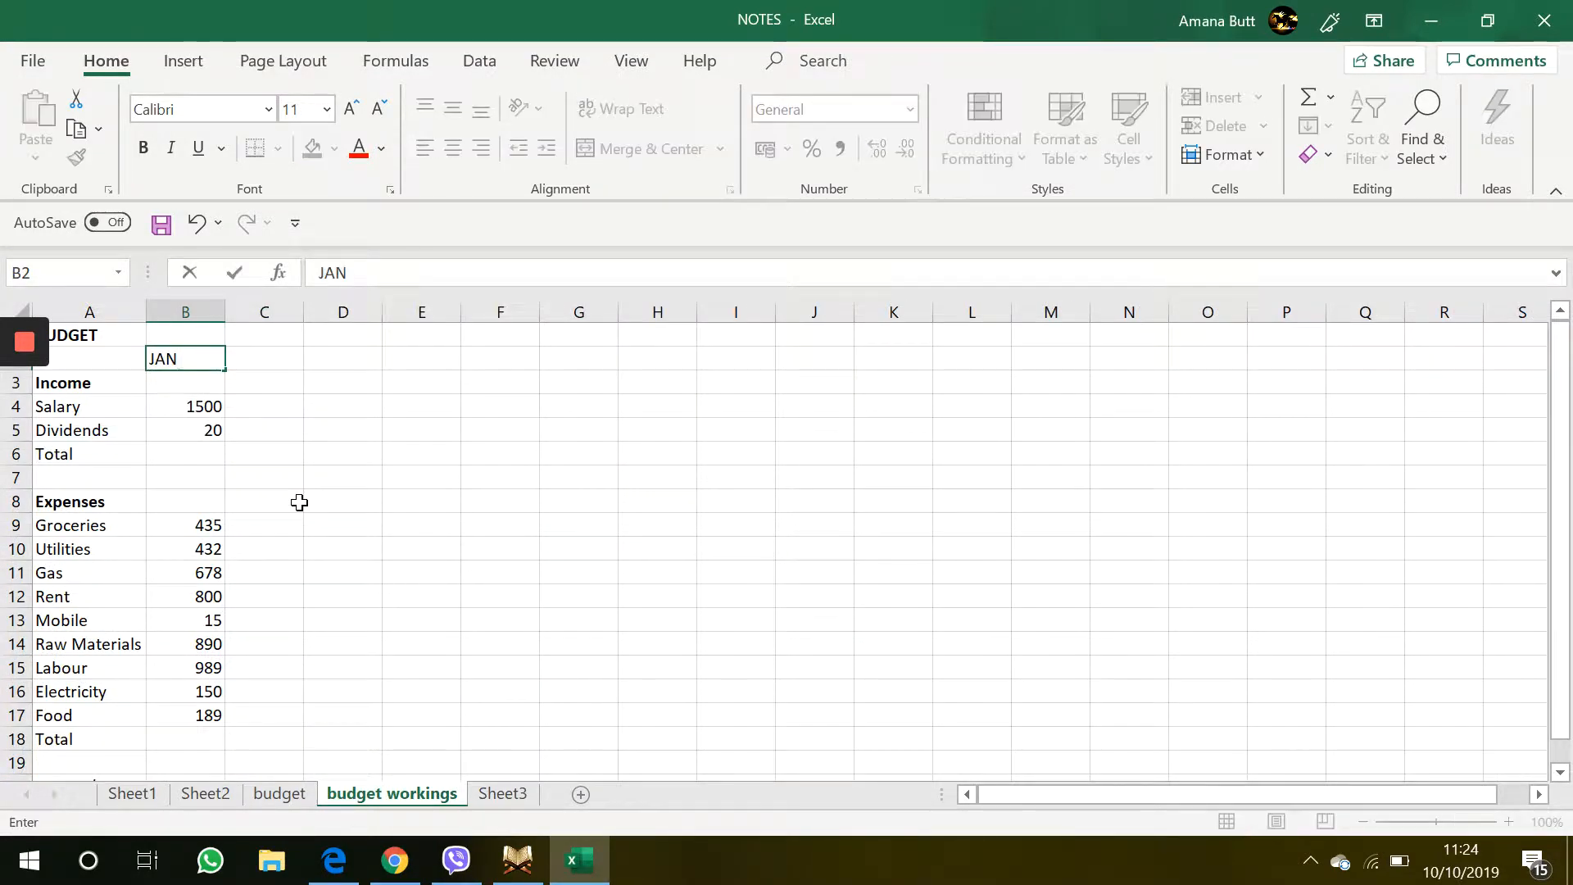
{"action": "key", "text": "BackSpace"}
{"action": "key", "text": "BackSpace"}
{"action": "key", "text": "Caps_Lock"}
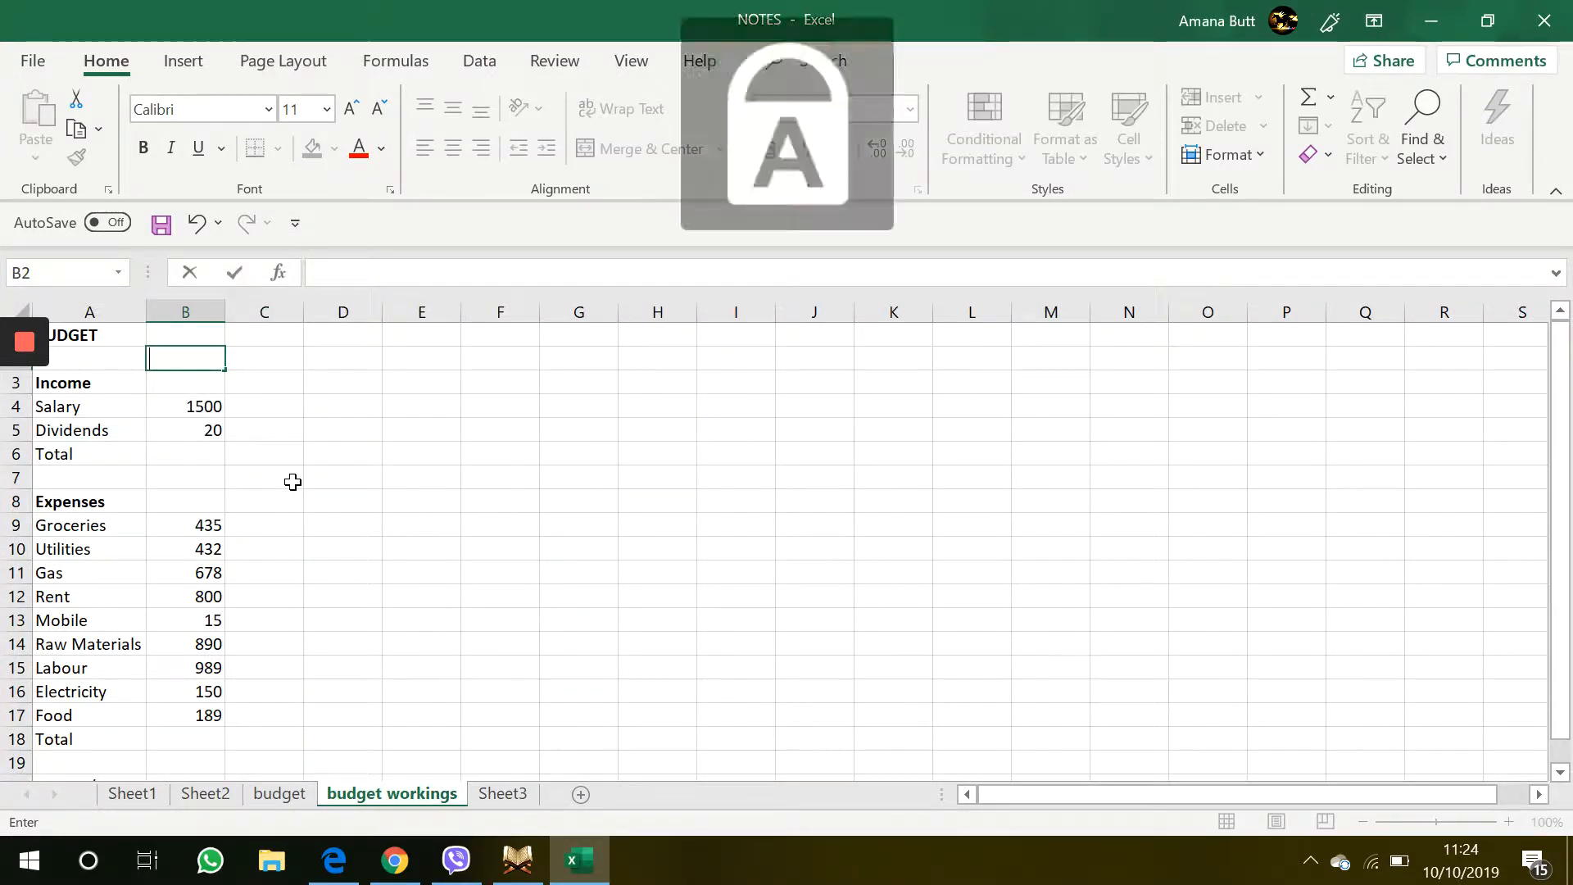
{"action": "type", "text": "JAN"}
{"action": "left_click", "coordinate": [284, 457]}
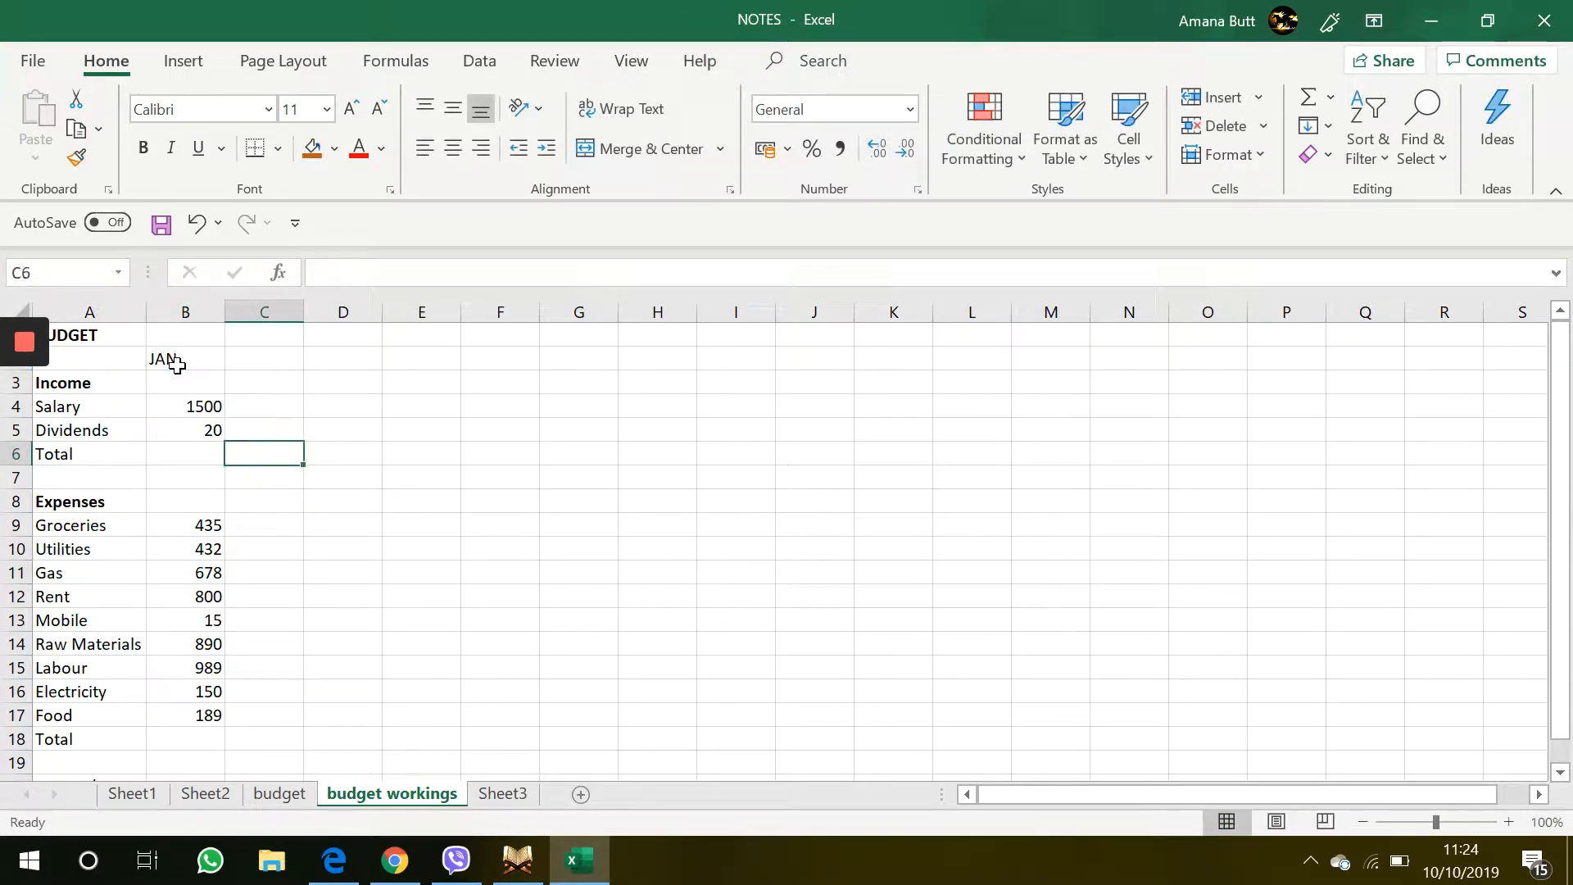
Apply a Top and Double Bottom Border to the income Total cell B6
{"action": "left_click", "coordinate": [167, 358]}
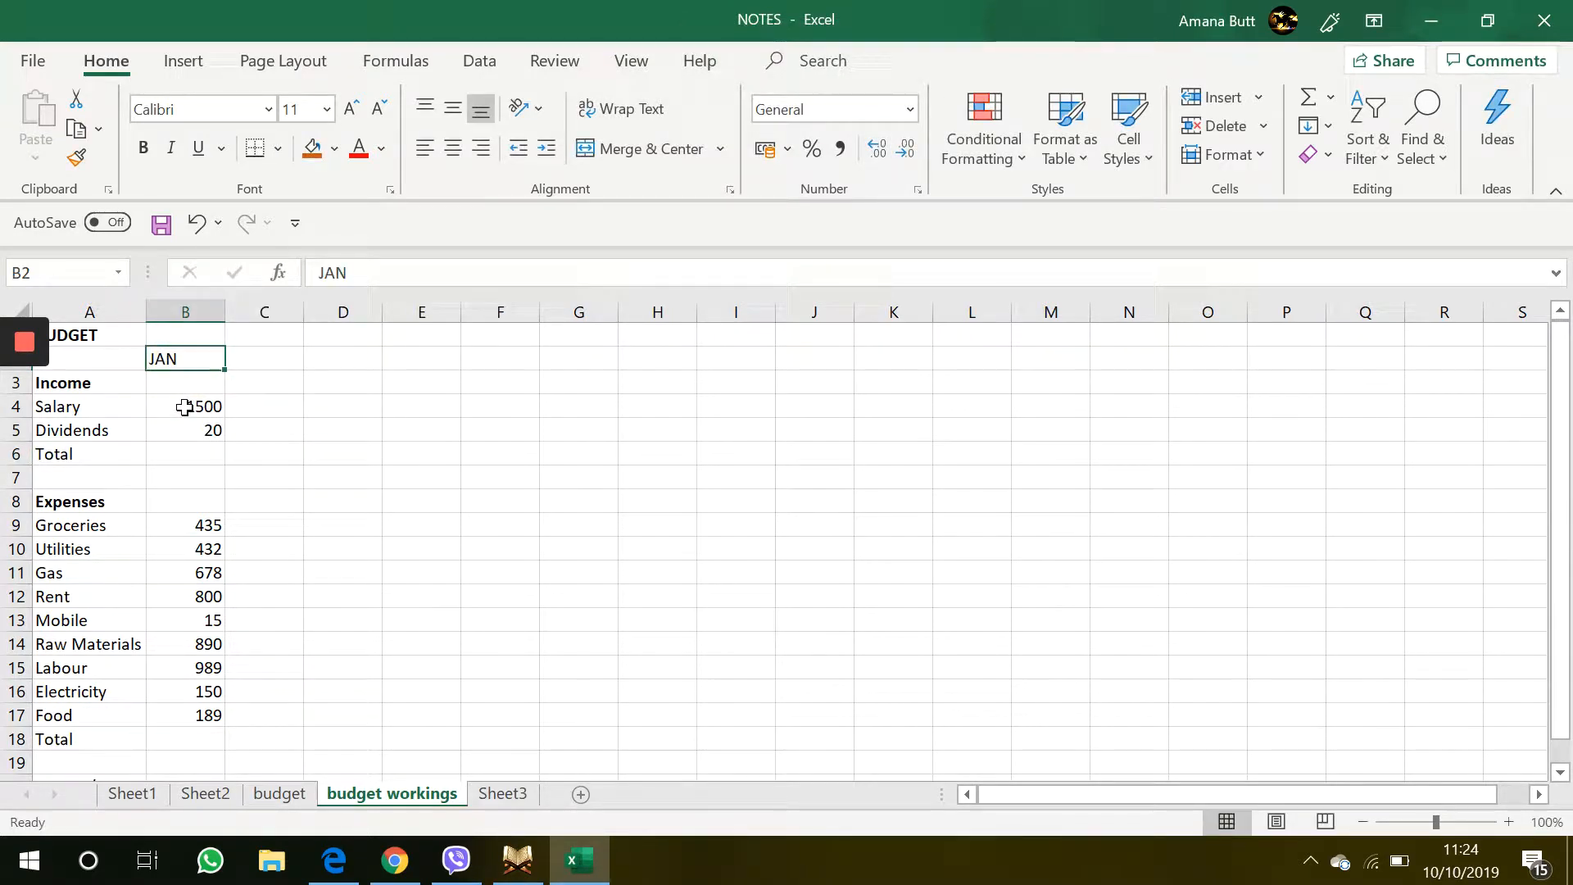
{"action": "left_click_drag", "start_coordinate": [185, 407], "coordinate": [186, 450]}
{"action": "left_click", "coordinate": [186, 452]}
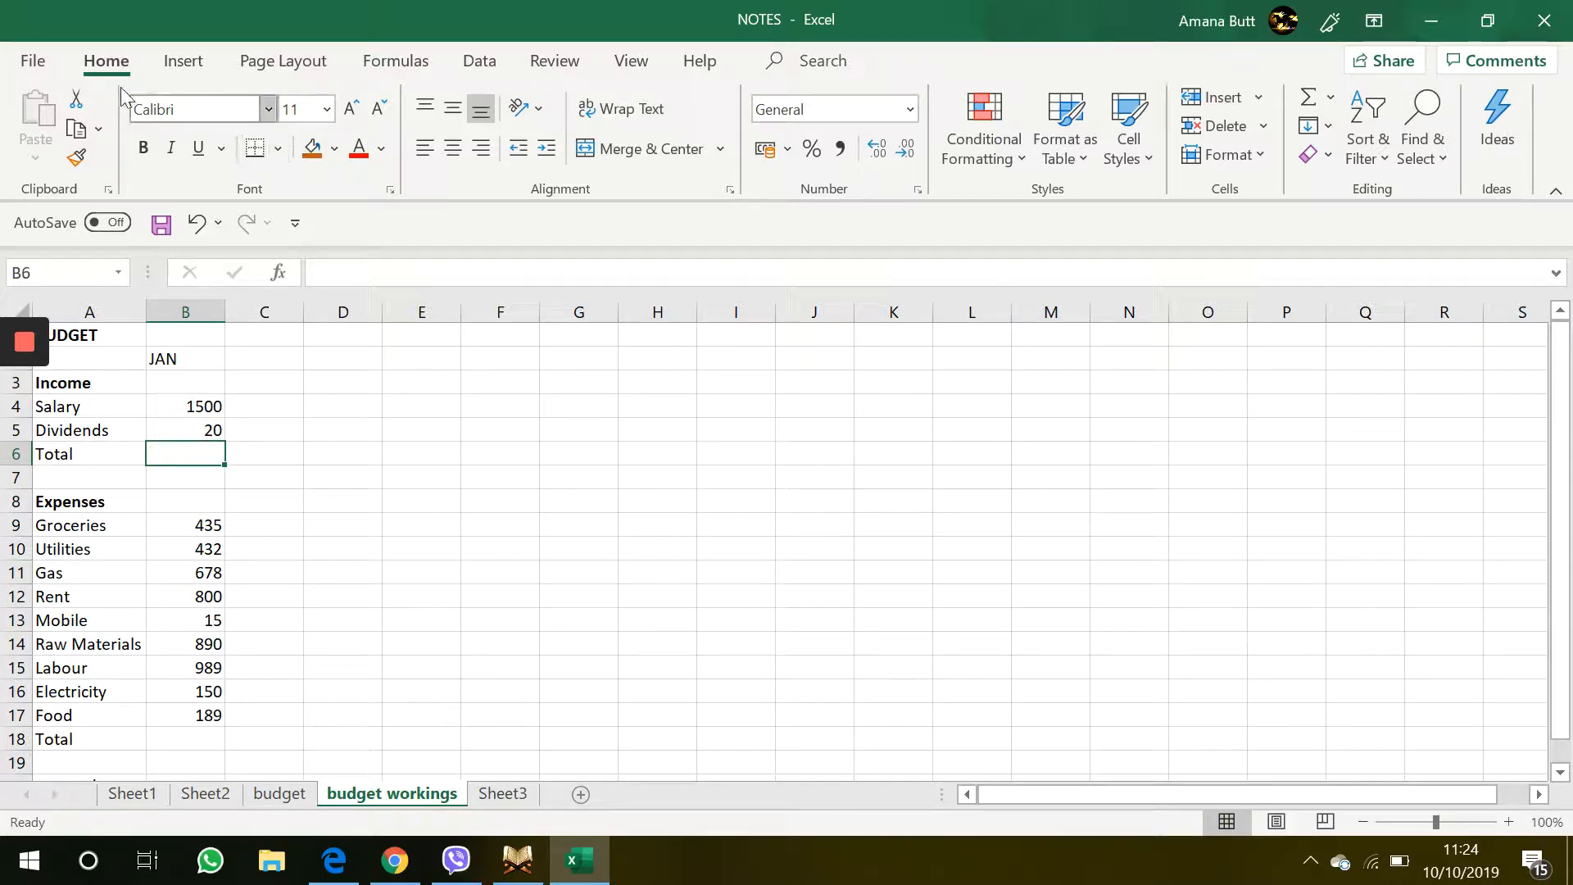
{"action": "left_click", "coordinate": [277, 148]}
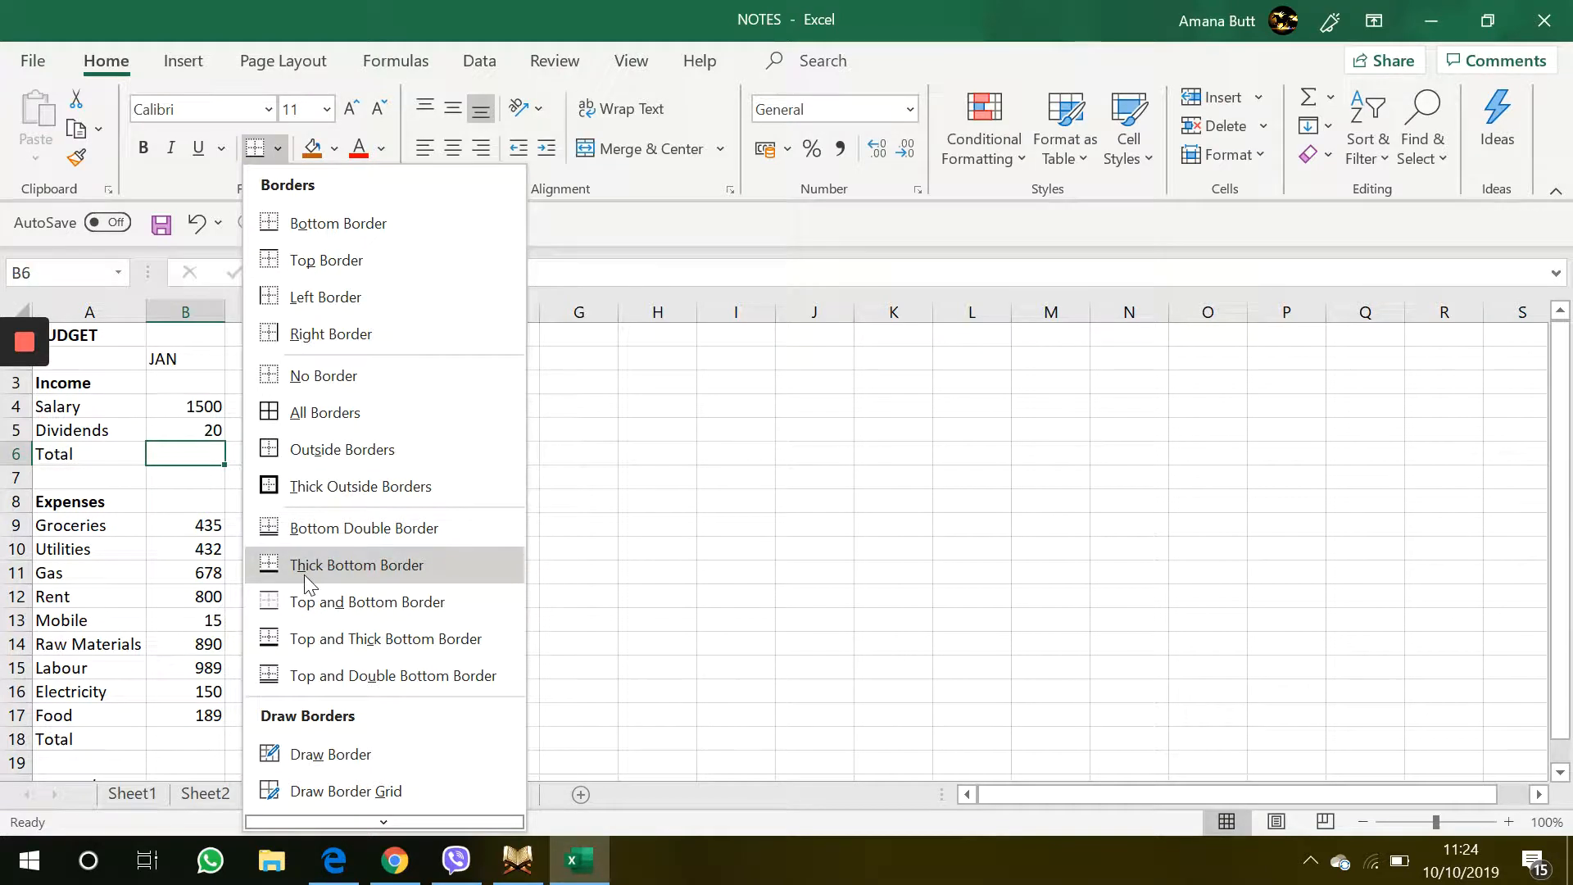
{"action": "left_click", "coordinate": [313, 676]}
{"action": "left_click", "coordinate": [401, 523]}
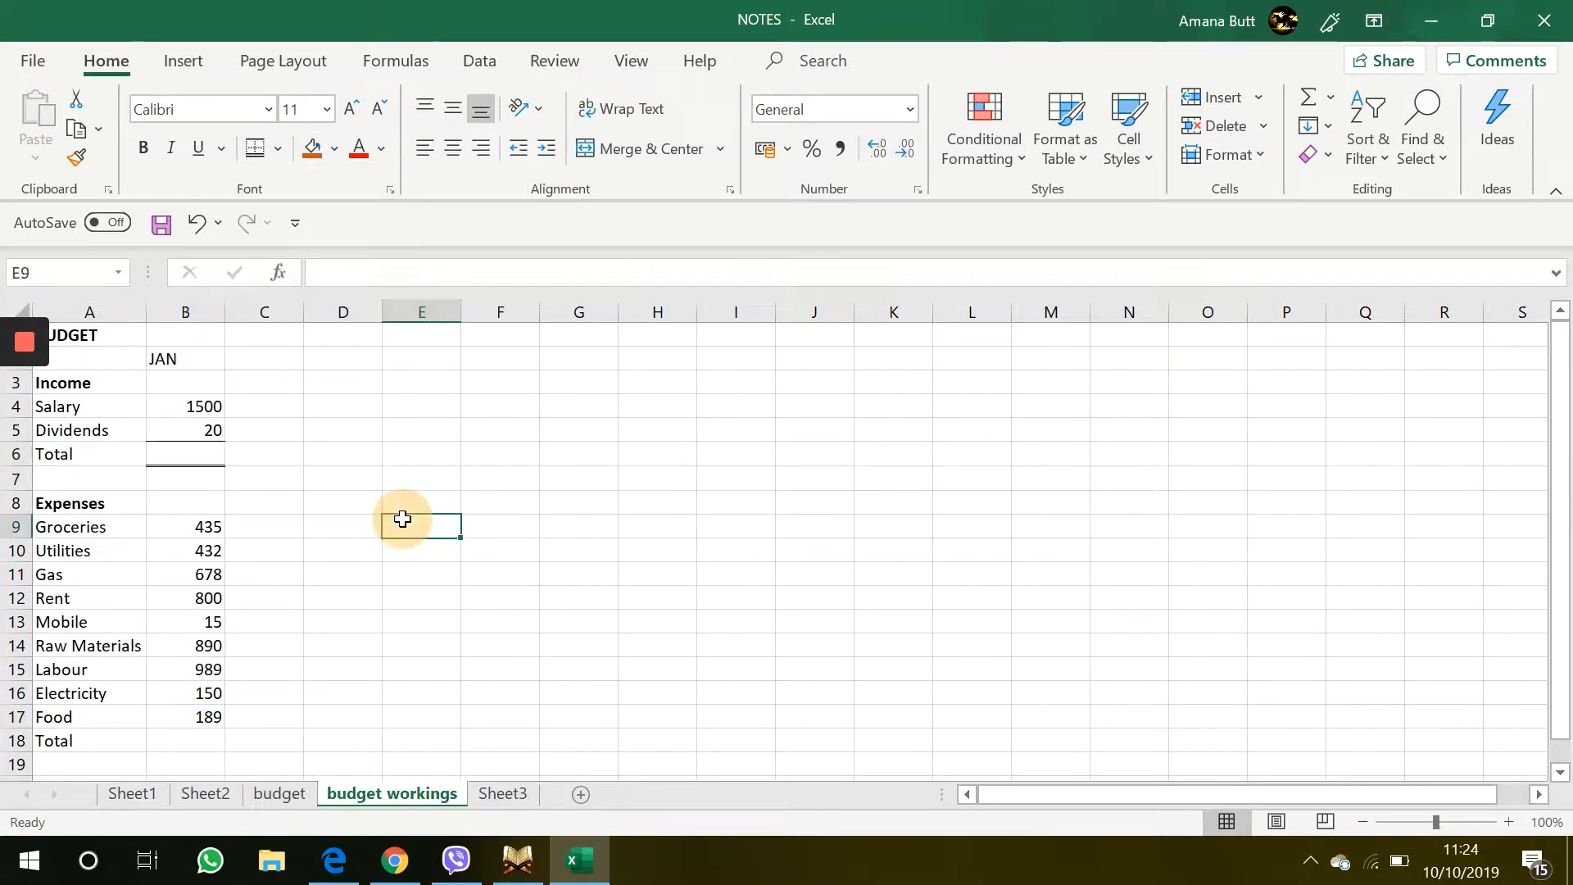
Sum the Salary and Dividends values into the income Total cell B6 with AutoSum
{"action": "scroll", "coordinate": [163, 425], "scroll_direction": "up", "scroll_amount": 3}
{"action": "left_click", "coordinate": [164, 423]}
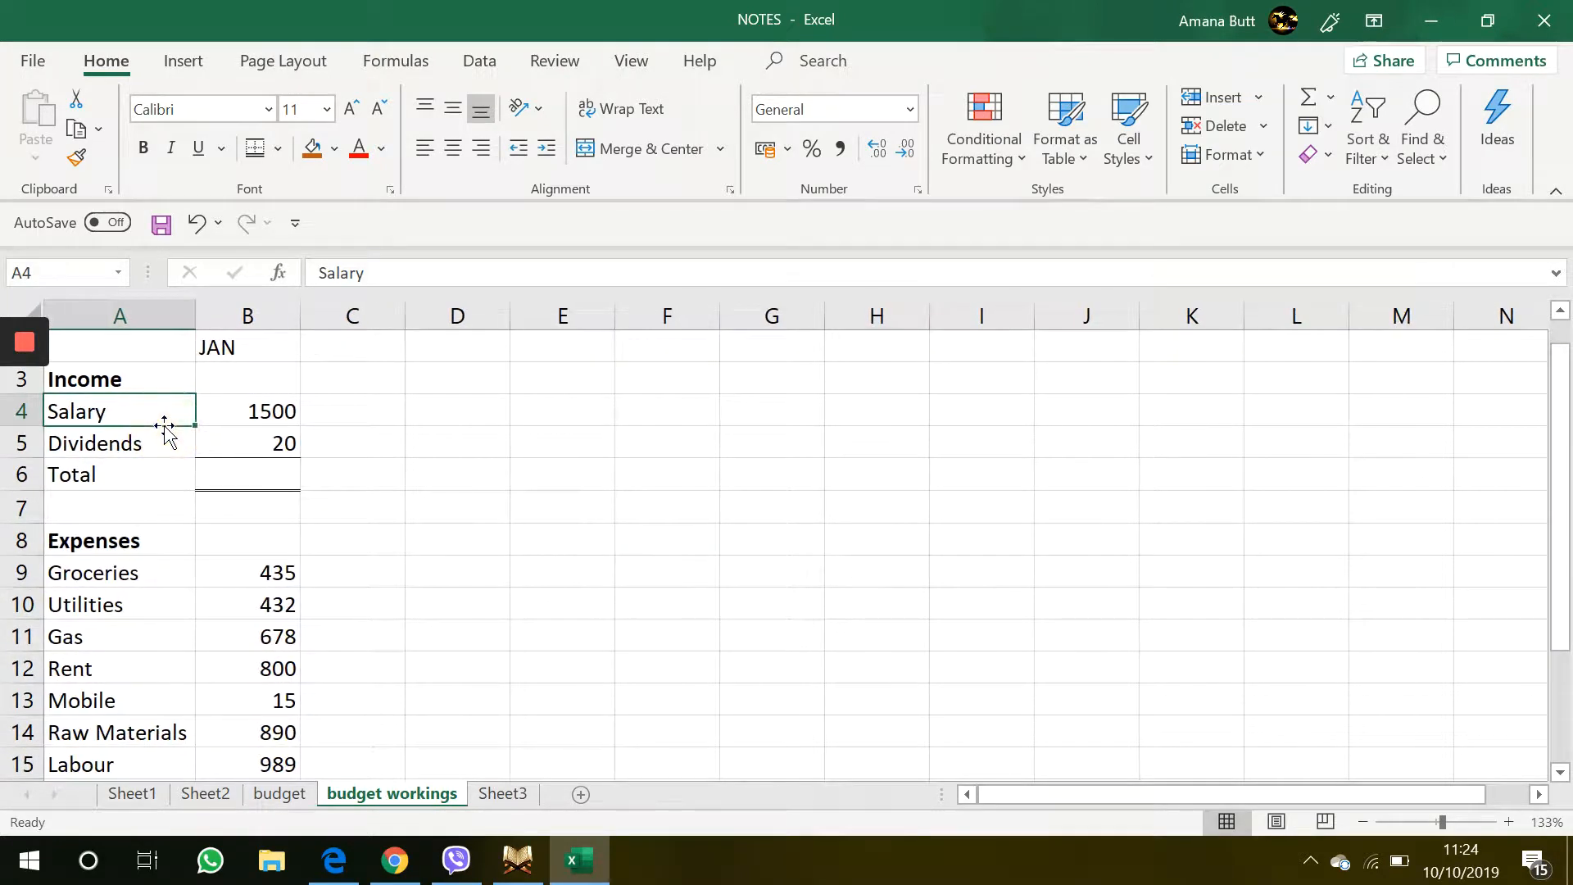
{"action": "scroll", "coordinate": [164, 425], "scroll_direction": "up", "scroll_amount": 4}
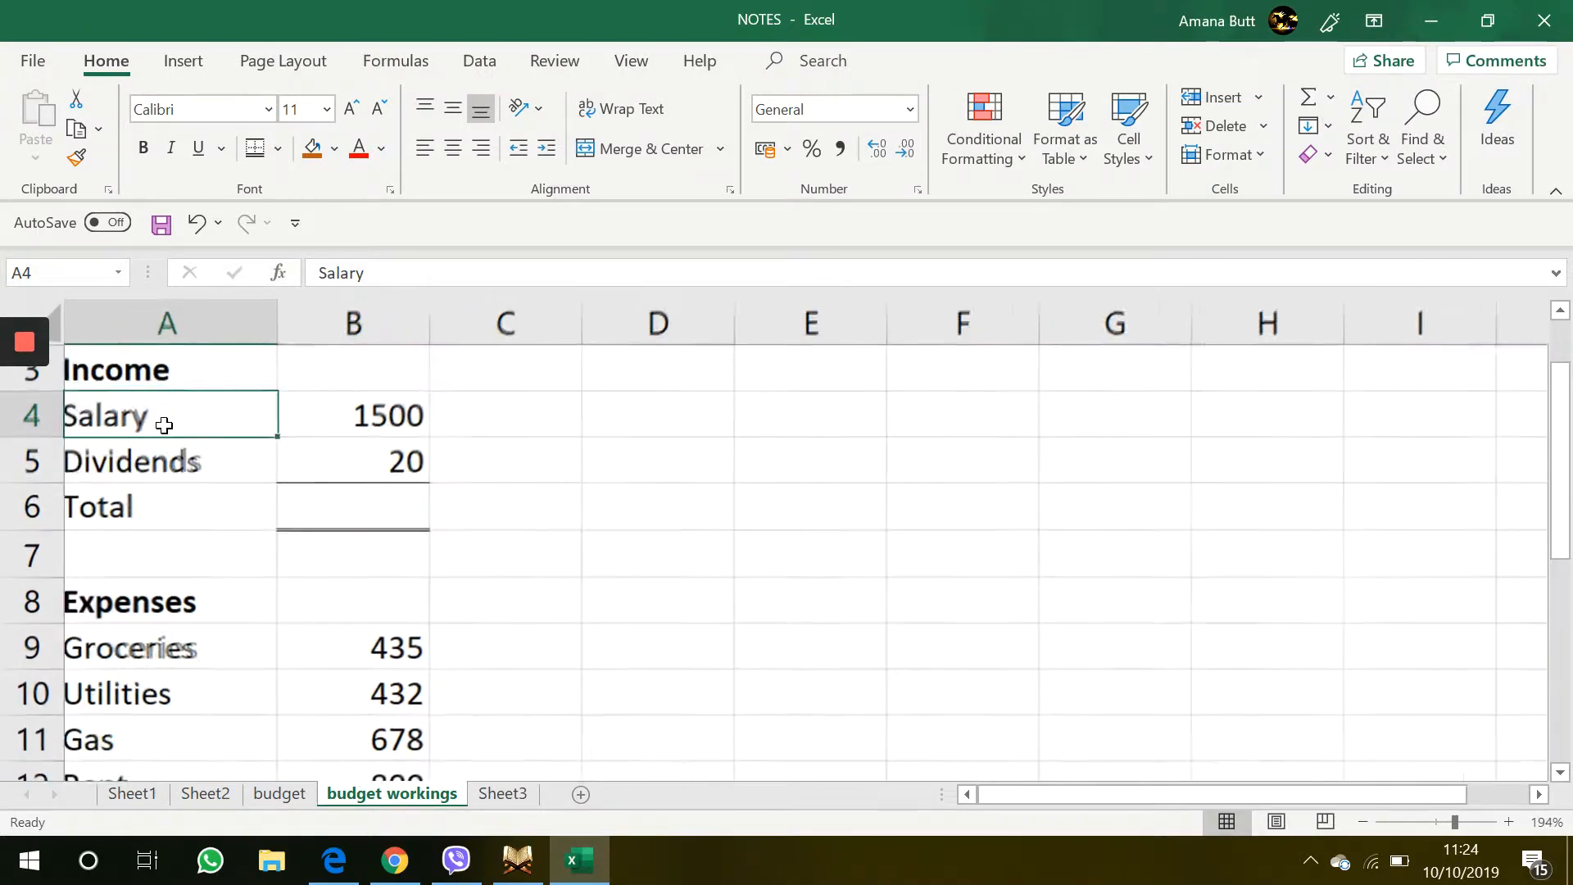
{"action": "left_click", "coordinate": [391, 505]}
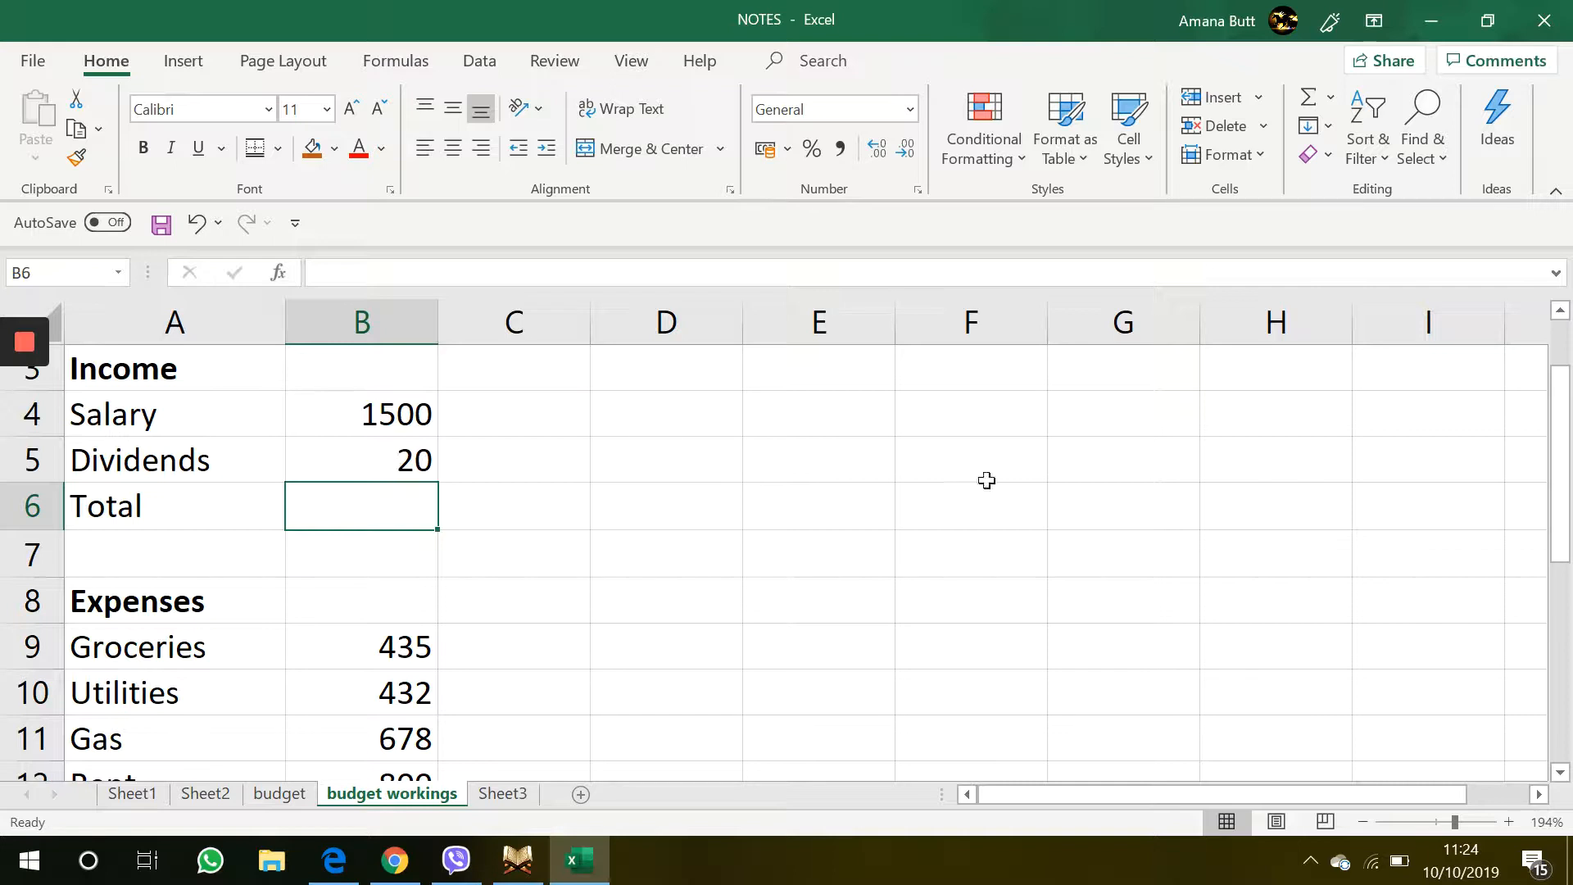
{"action": "left_click", "coordinate": [1307, 100]}
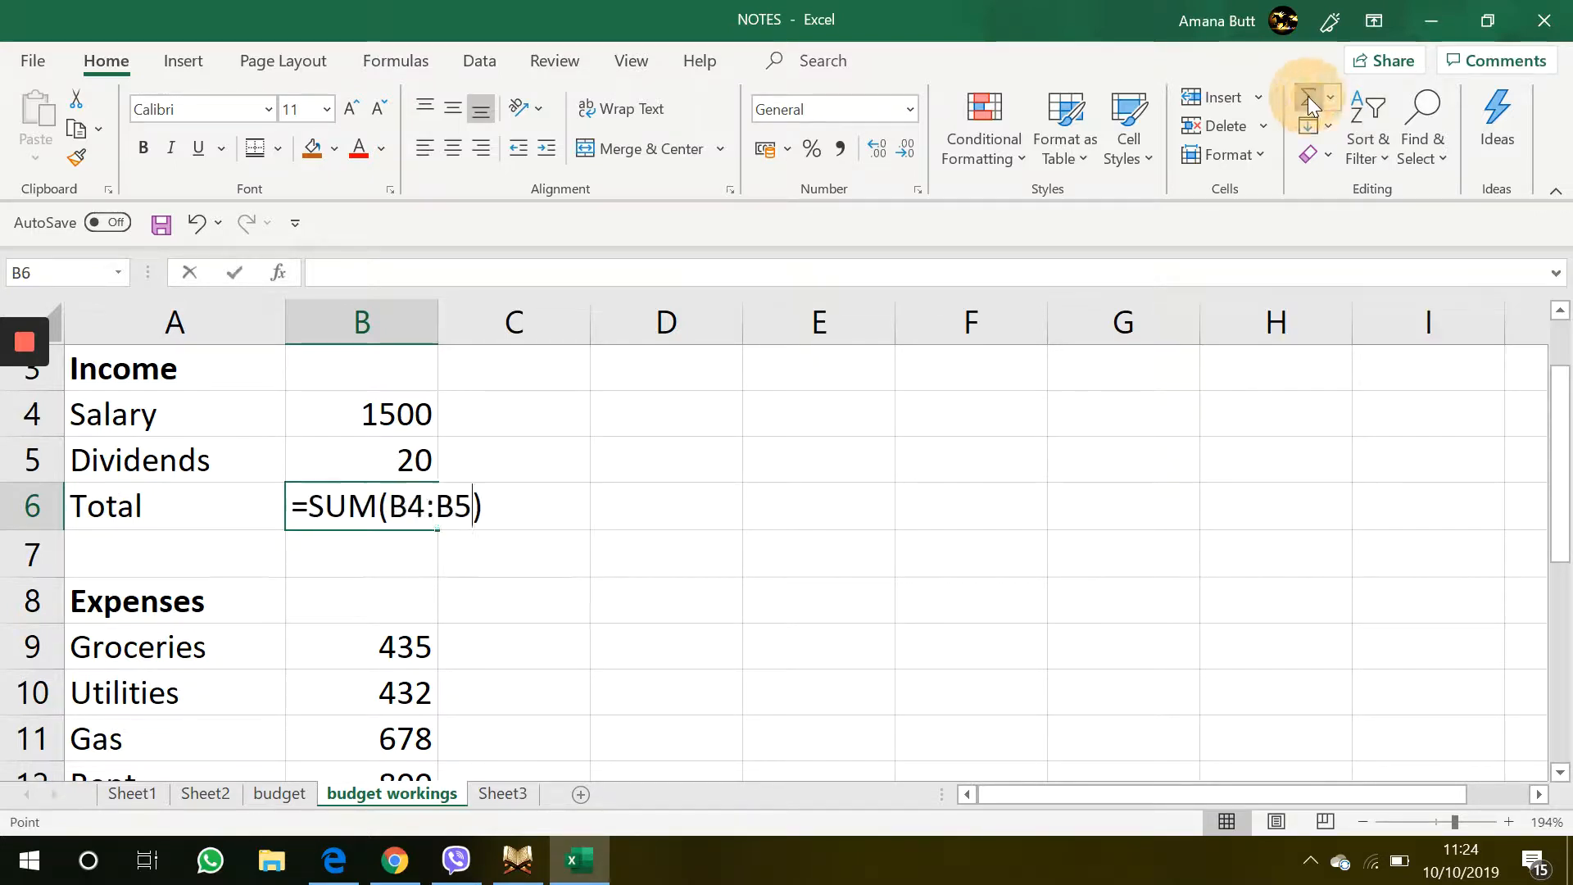
{"action": "key", "text": "Return"}
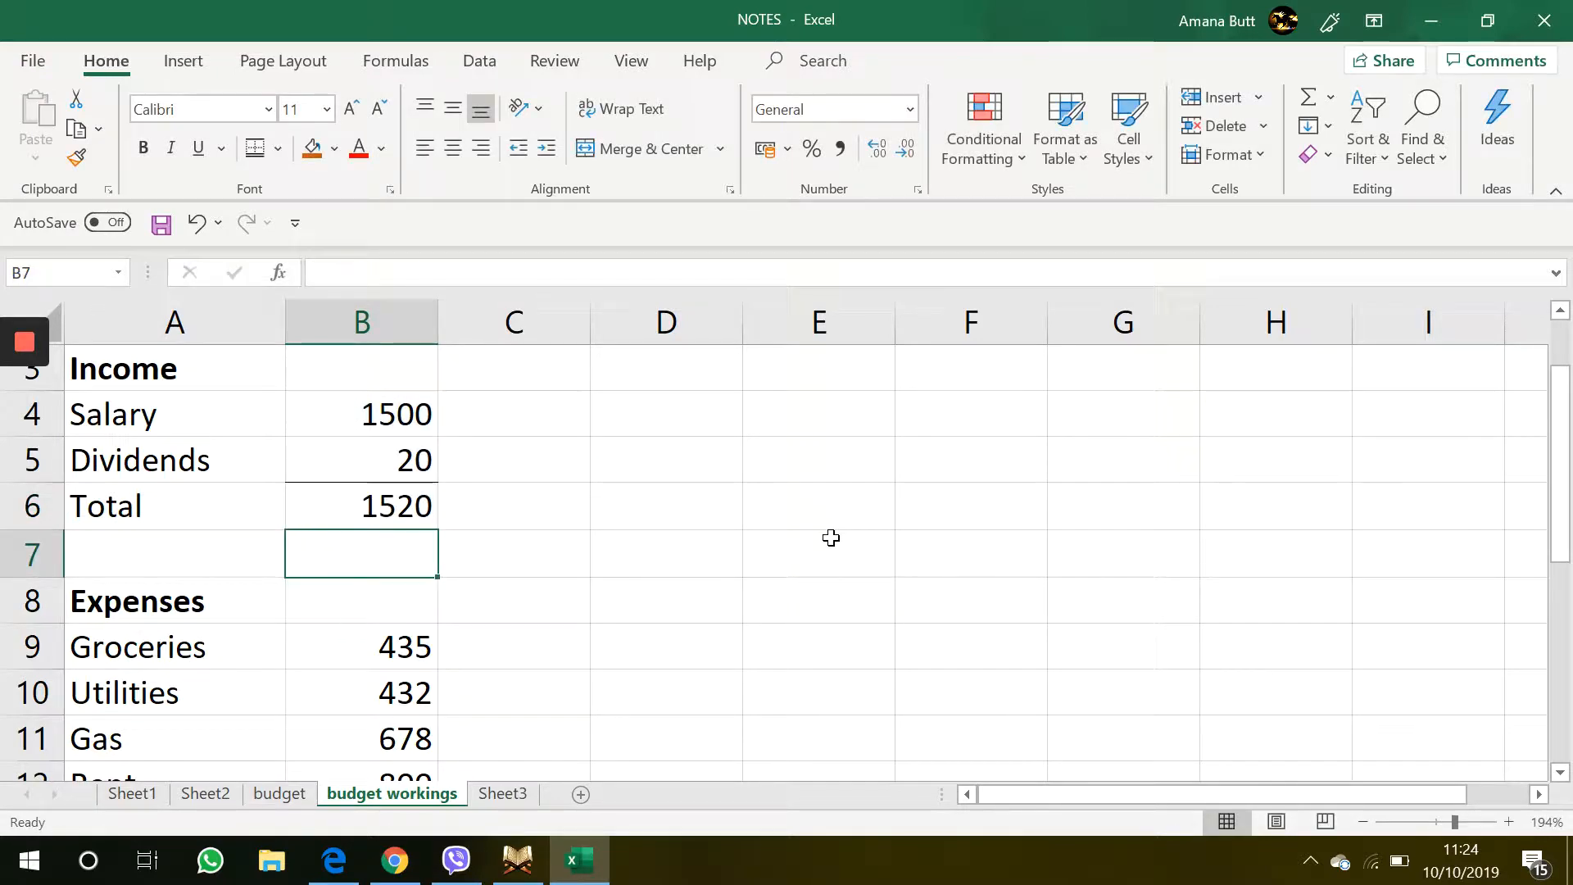
Apply a Top and Double Bottom Border to the expenses Total cell B18
{"action": "left_click", "coordinate": [714, 476]}
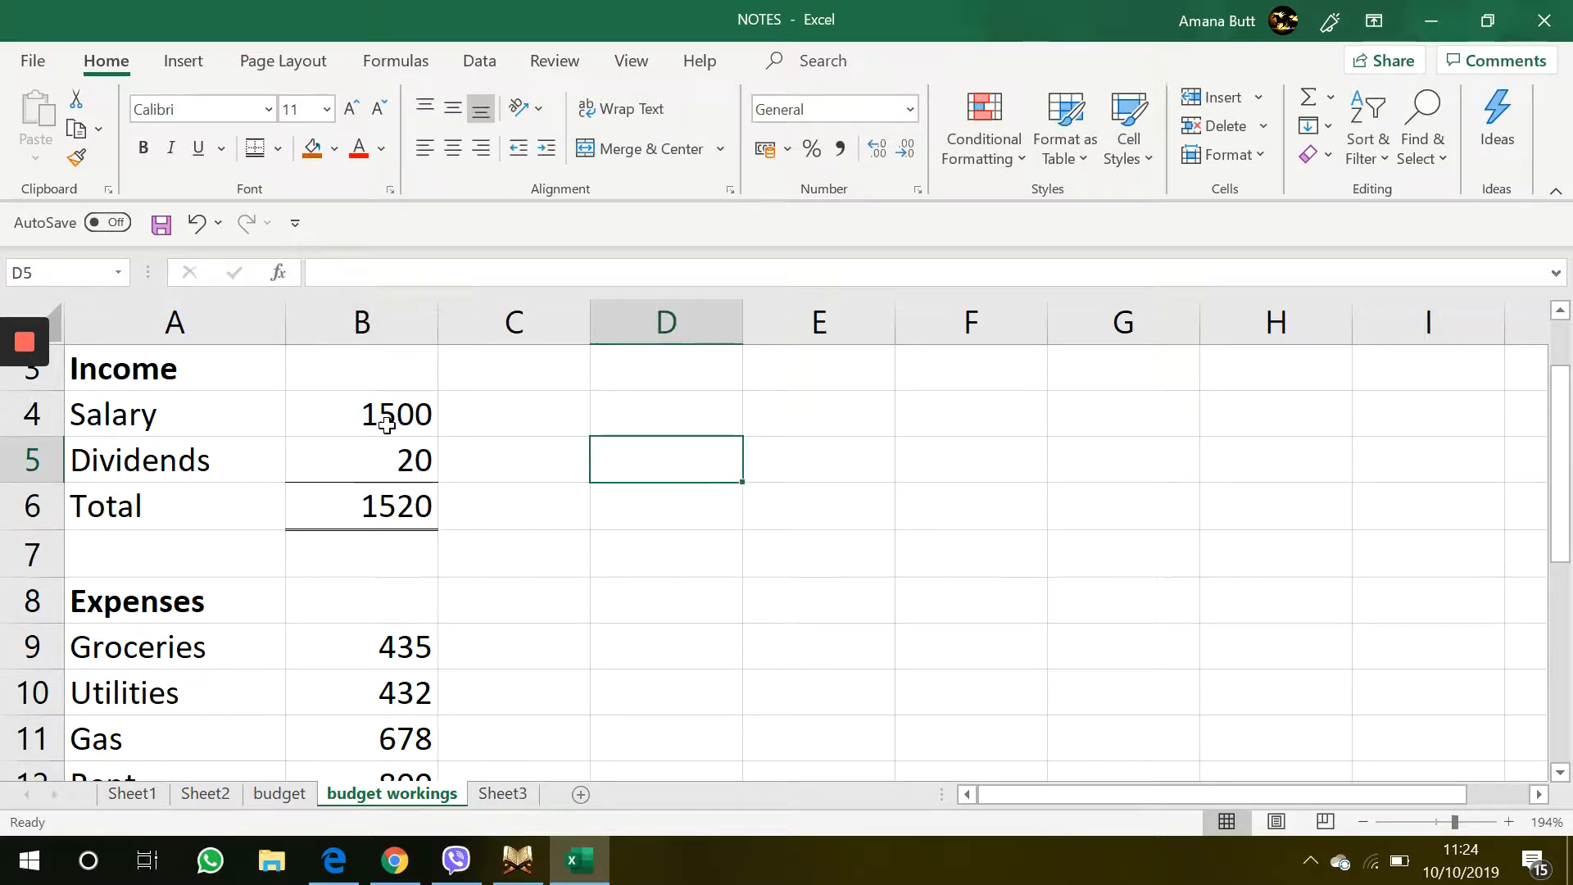
{"action": "scroll", "coordinate": [387, 425], "scroll_direction": "down", "scroll_amount": 3}
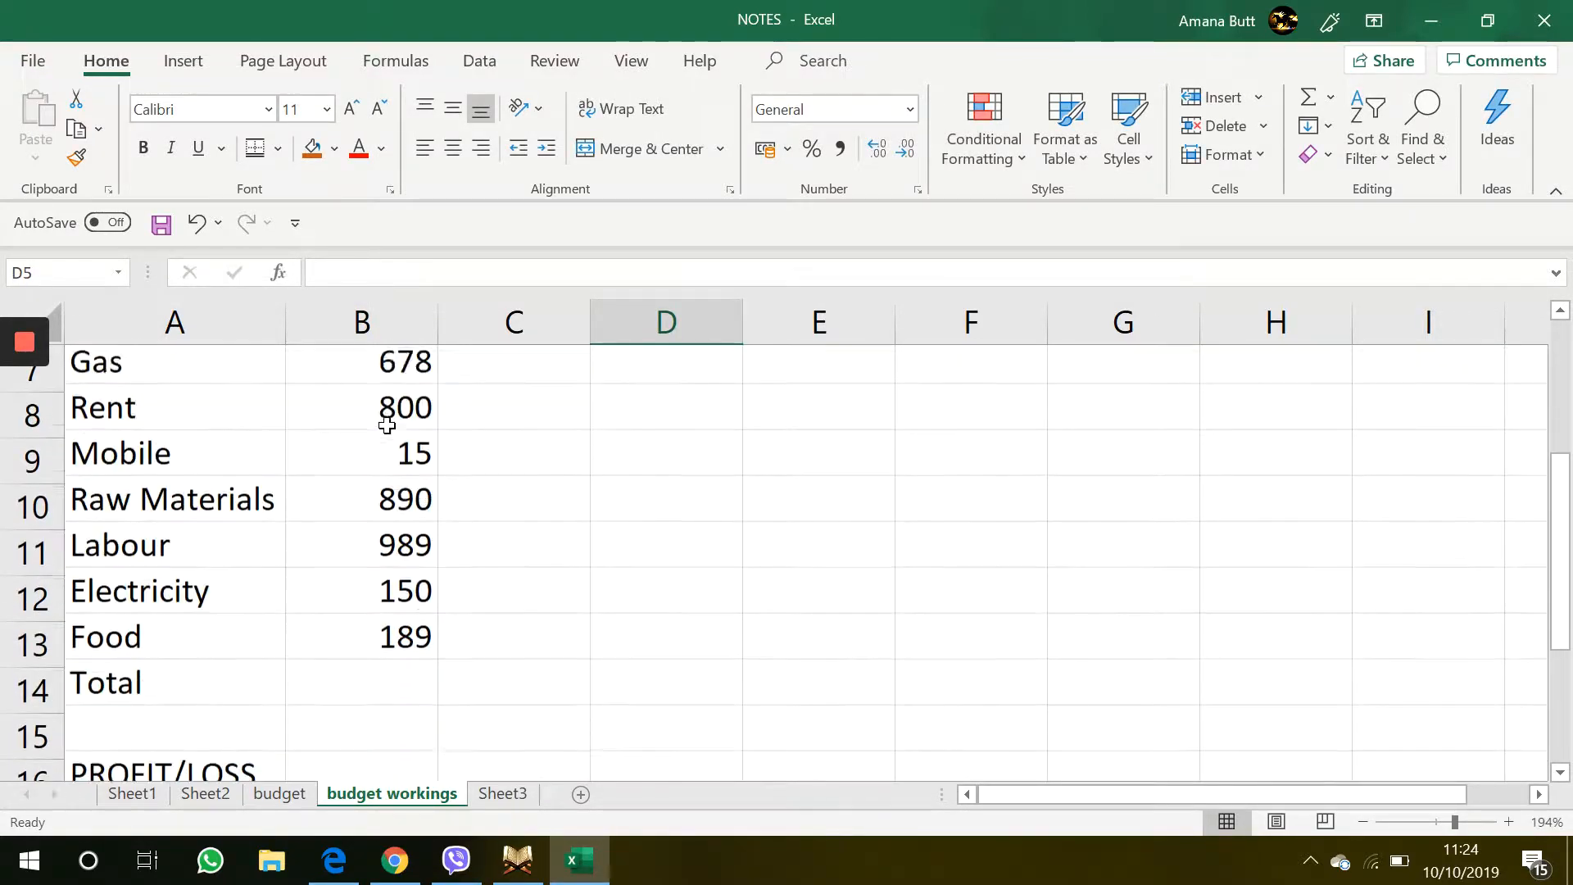
{"action": "scroll", "coordinate": [386, 426], "scroll_direction": "down", "scroll_amount": 1}
{"action": "left_click", "coordinate": [367, 588]}
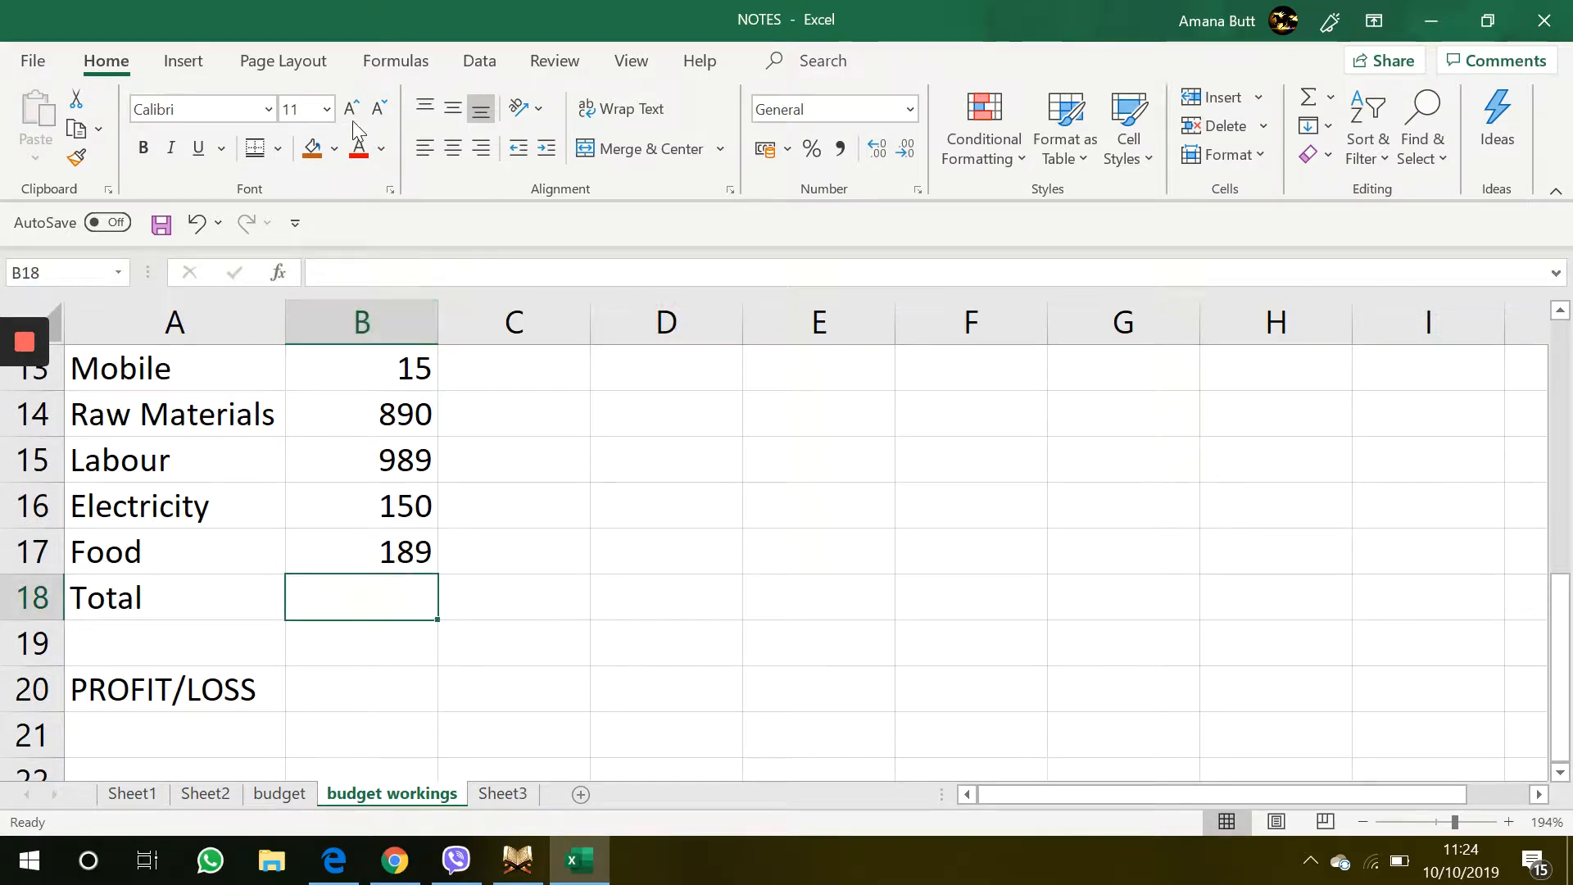
{"action": "left_click", "coordinate": [281, 149]}
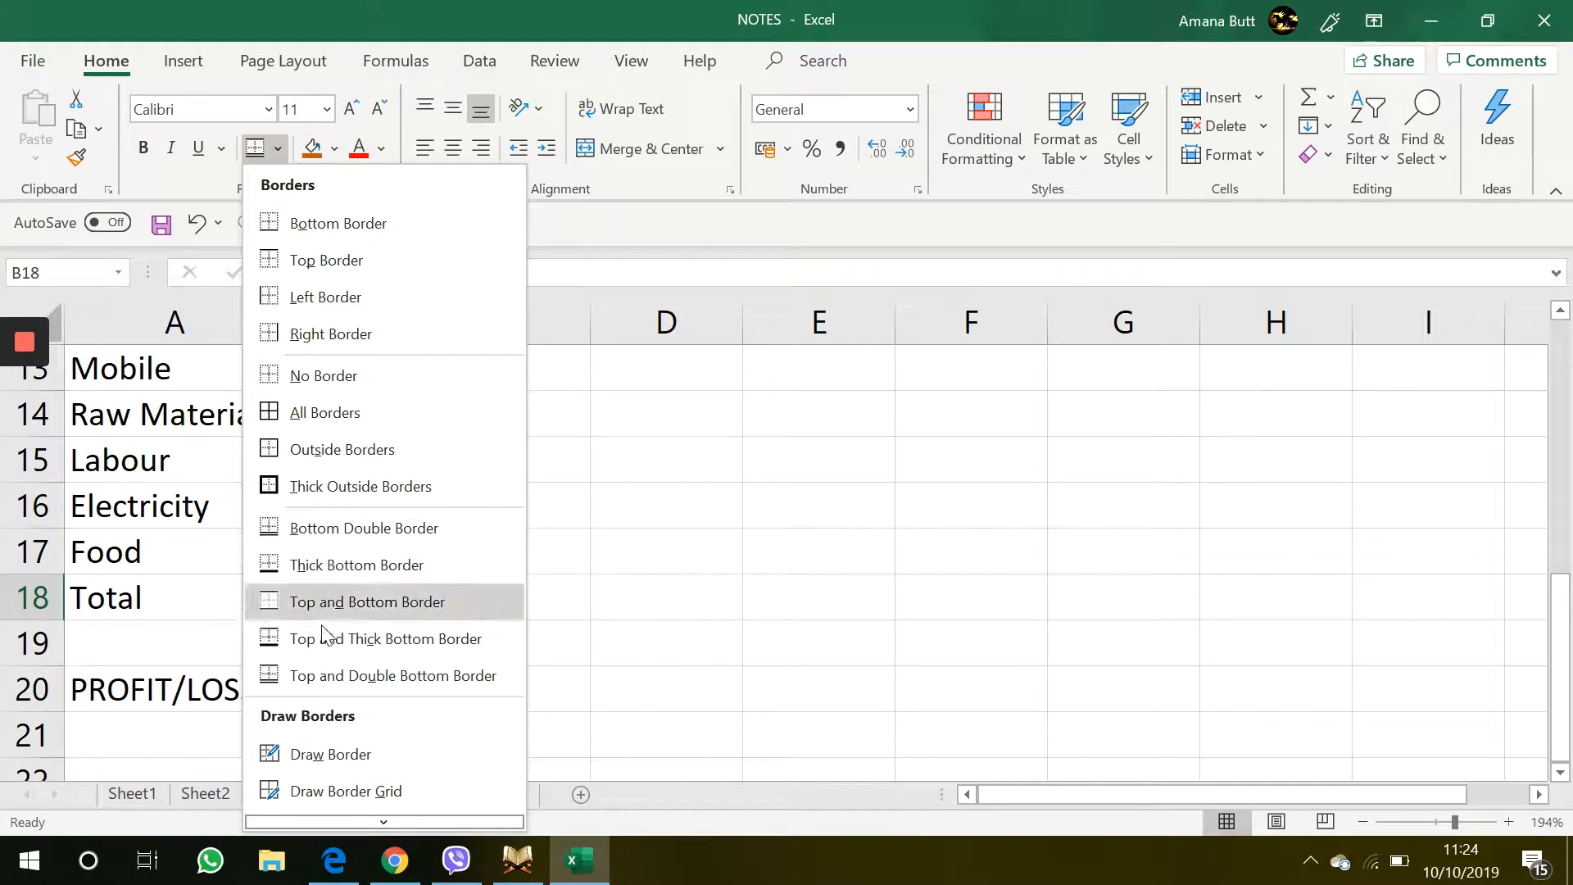
{"action": "left_click", "coordinate": [329, 680]}
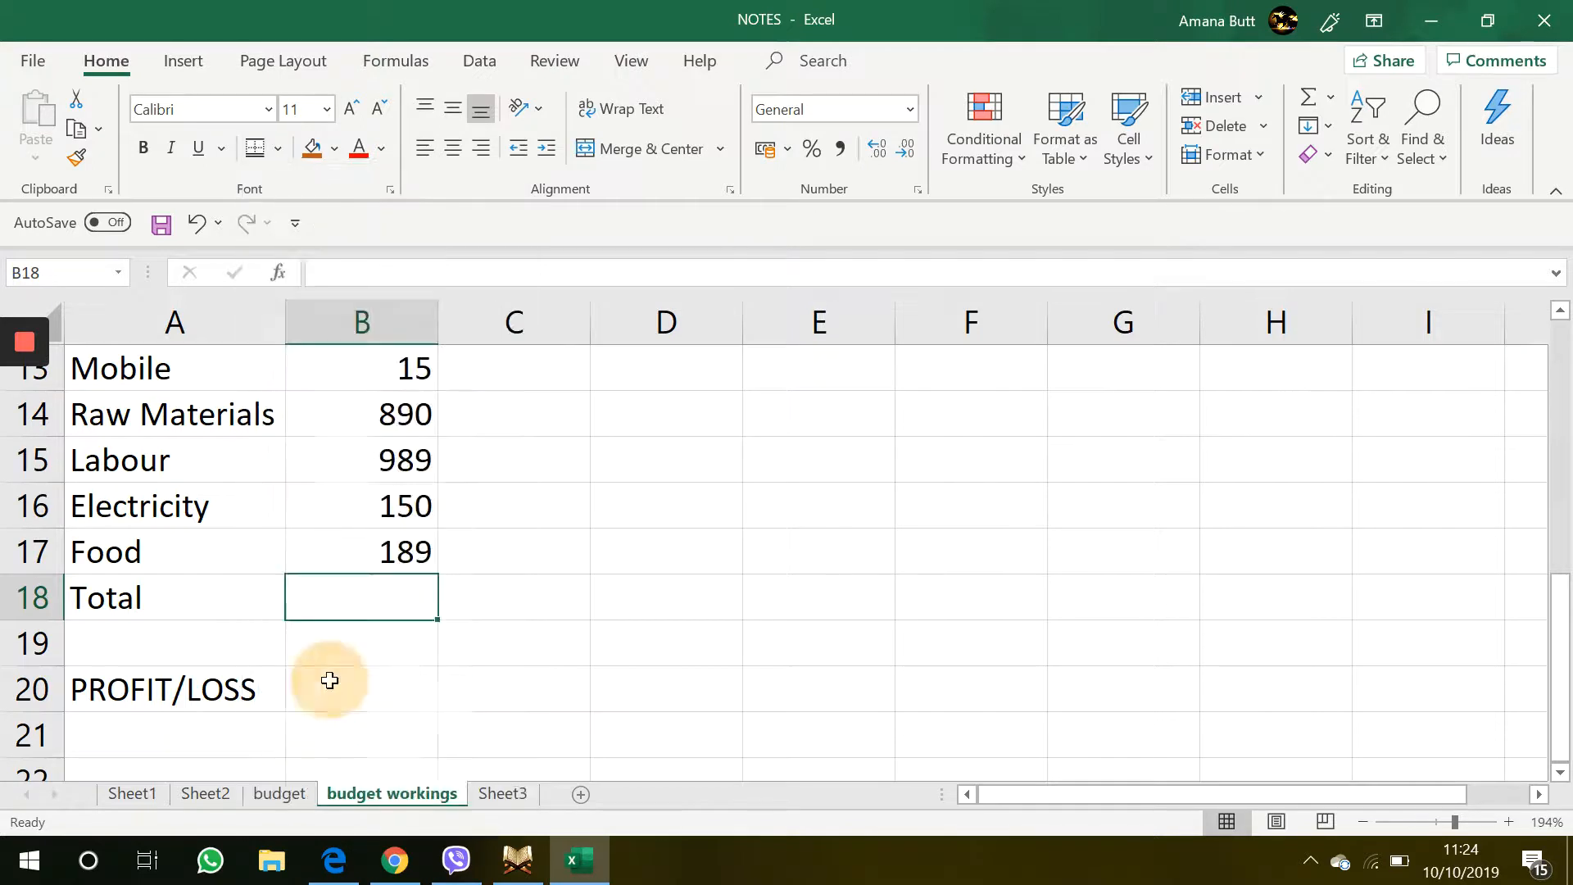
Sum the expense values B9:B17 into the expenses Total cell B18 with AutoSum
{"action": "left_click", "coordinate": [519, 583]}
{"action": "left_click", "coordinate": [347, 607]}
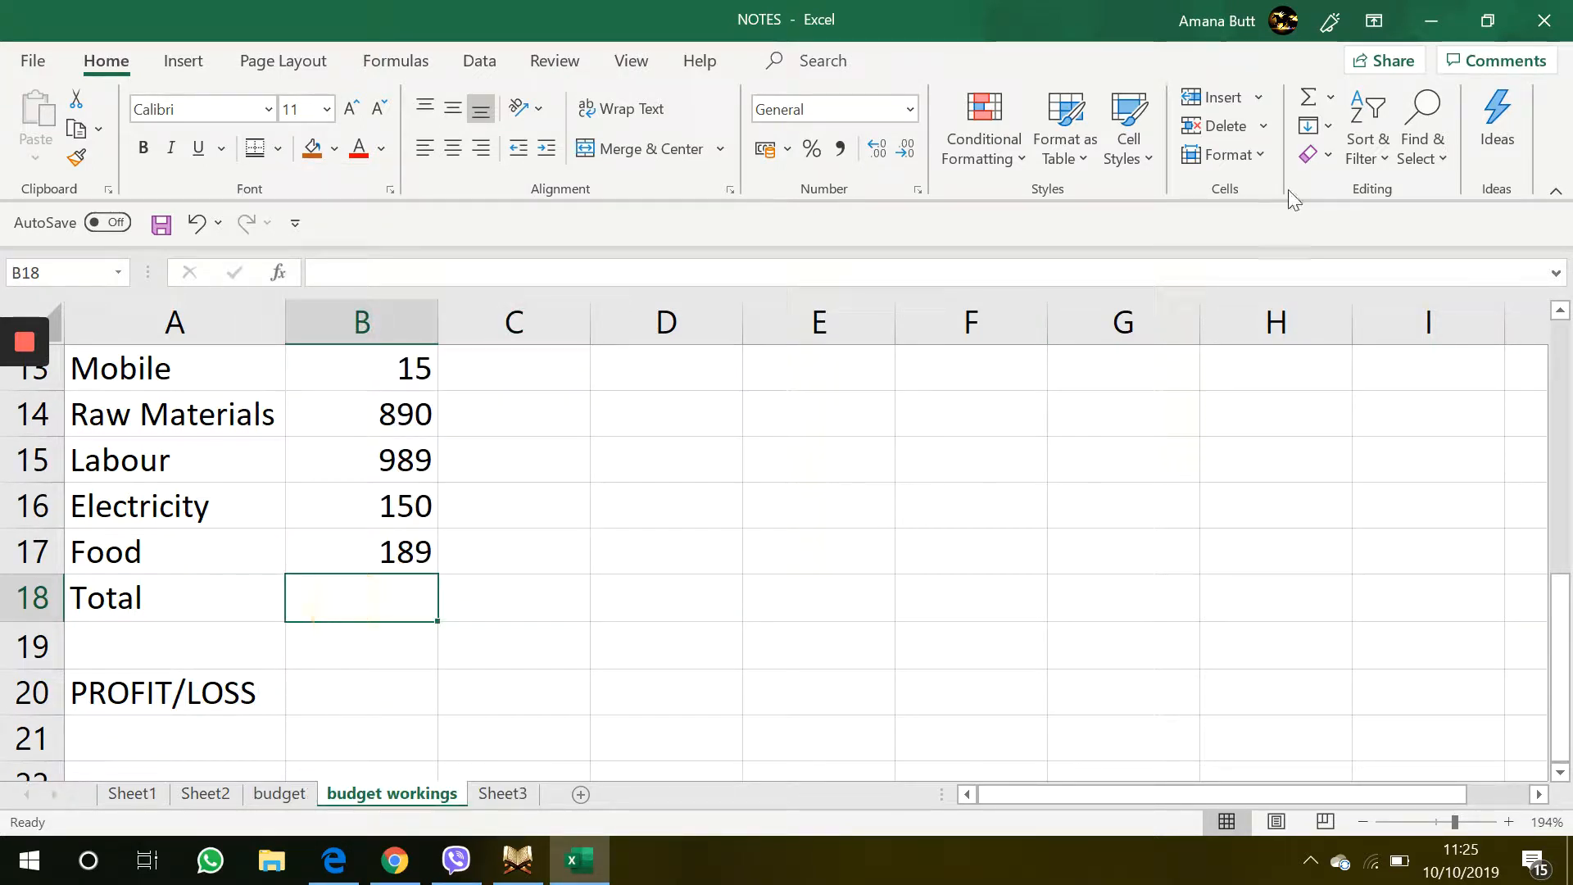
{"action": "left_click", "coordinate": [1306, 101]}
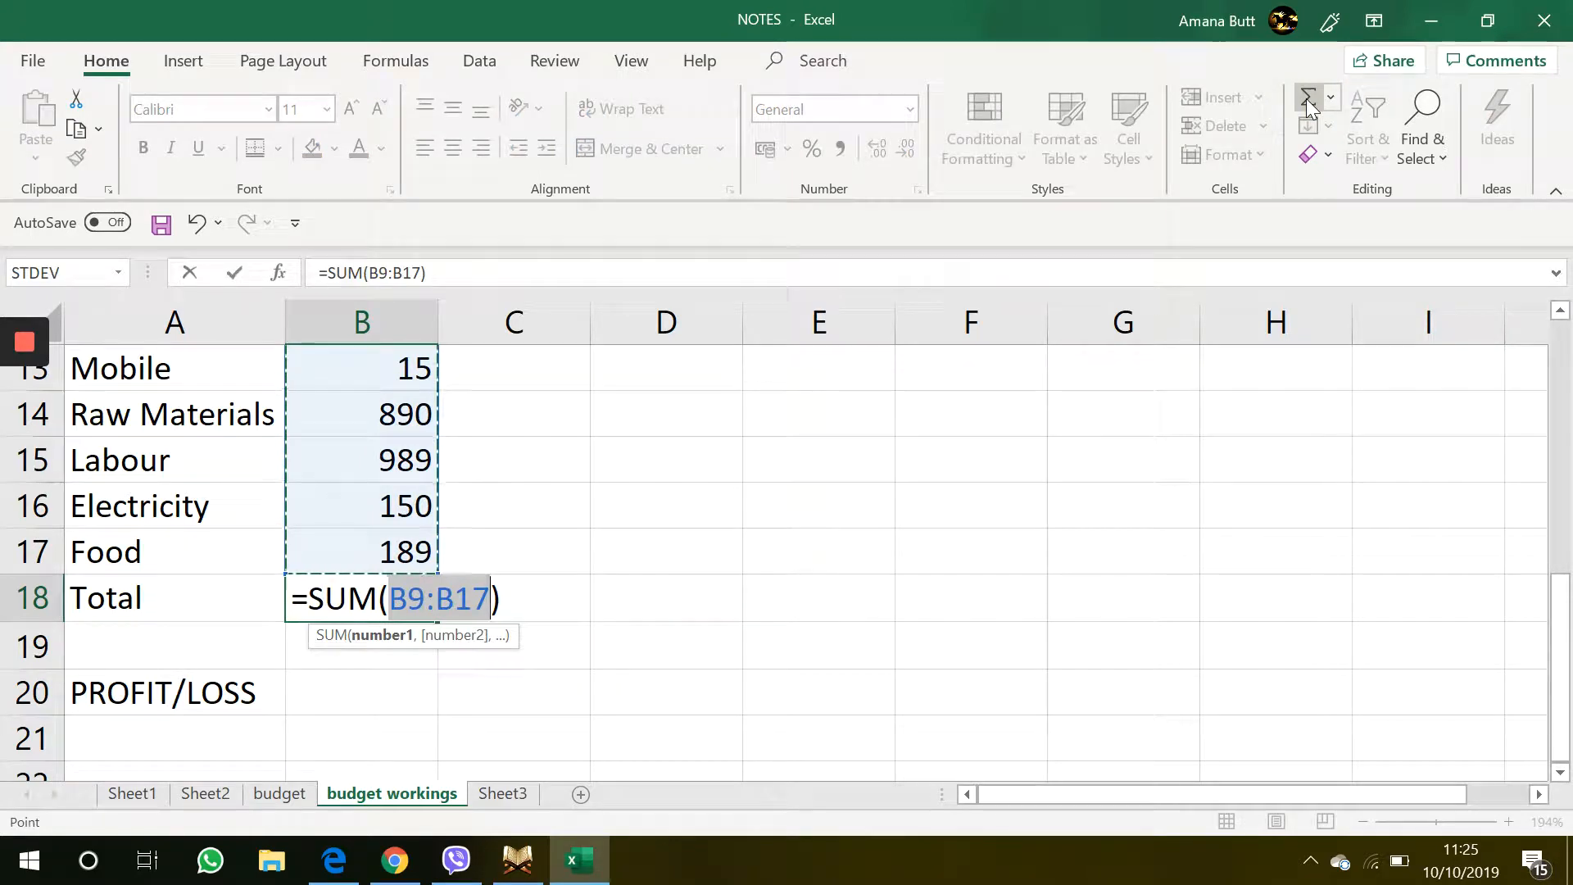
{"action": "key", "text": "Return"}
{"action": "scroll", "coordinate": [1074, 483], "scroll_direction": "up", "scroll_amount": 1}
{"action": "scroll", "coordinate": [1074, 482], "scroll_direction": "up", "scroll_amount": 1}
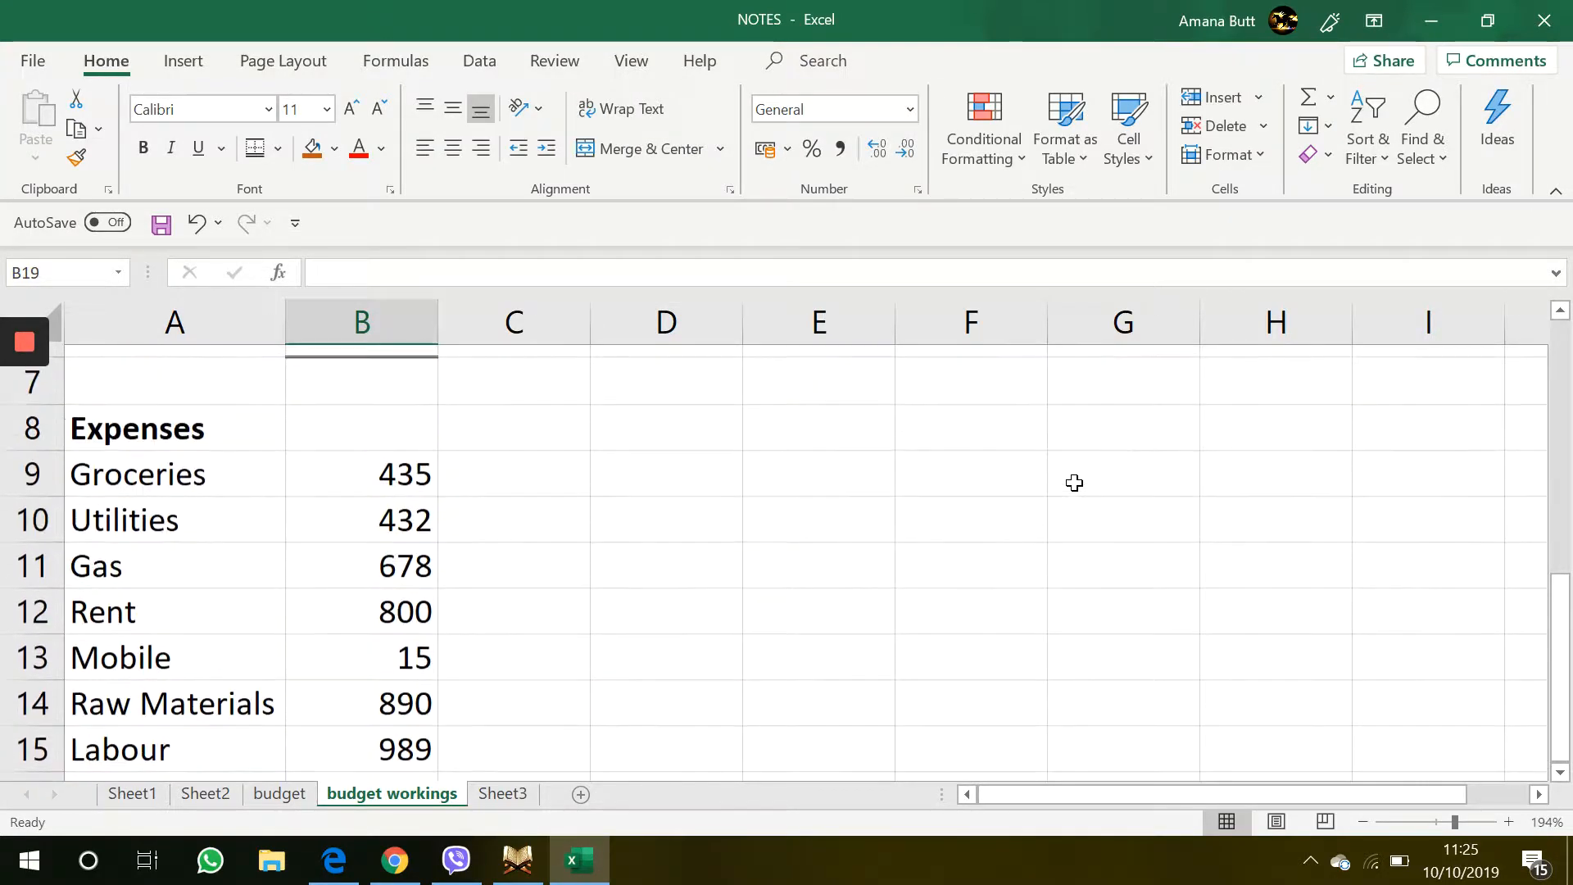
Enter a PROFIT/LOSS formula in B20 that subtracts the expenses Total B18 from the income Total B6
{"action": "scroll", "coordinate": [1074, 481], "scroll_direction": "down", "scroll_amount": 2}
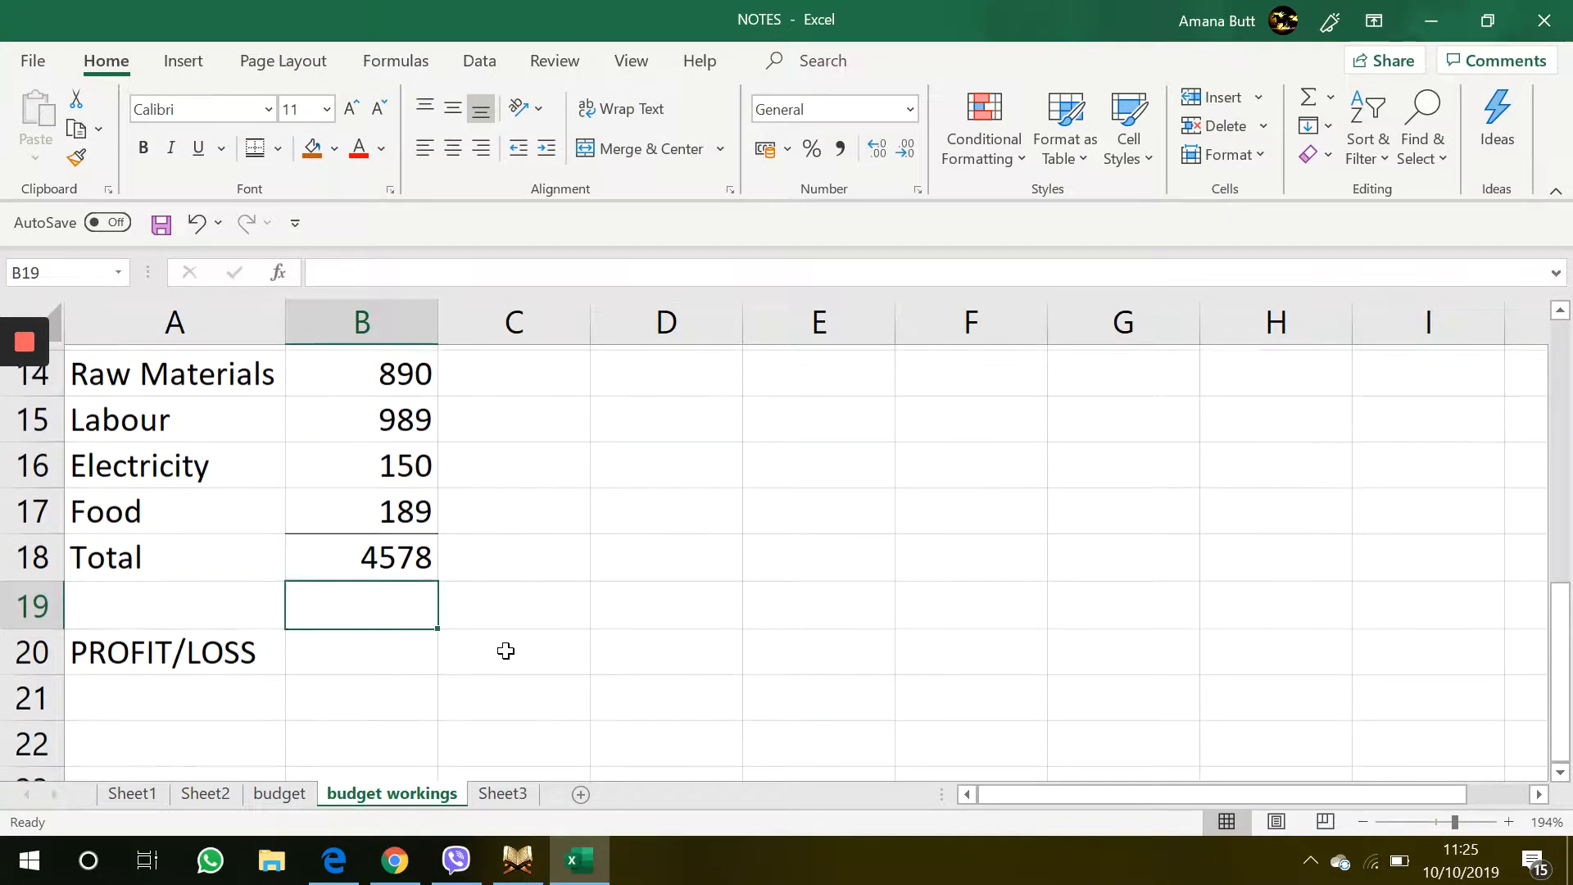
{"action": "scroll", "coordinate": [506, 650], "scroll_direction": "up", "scroll_amount": 1}
{"action": "left_click", "coordinate": [317, 707]}
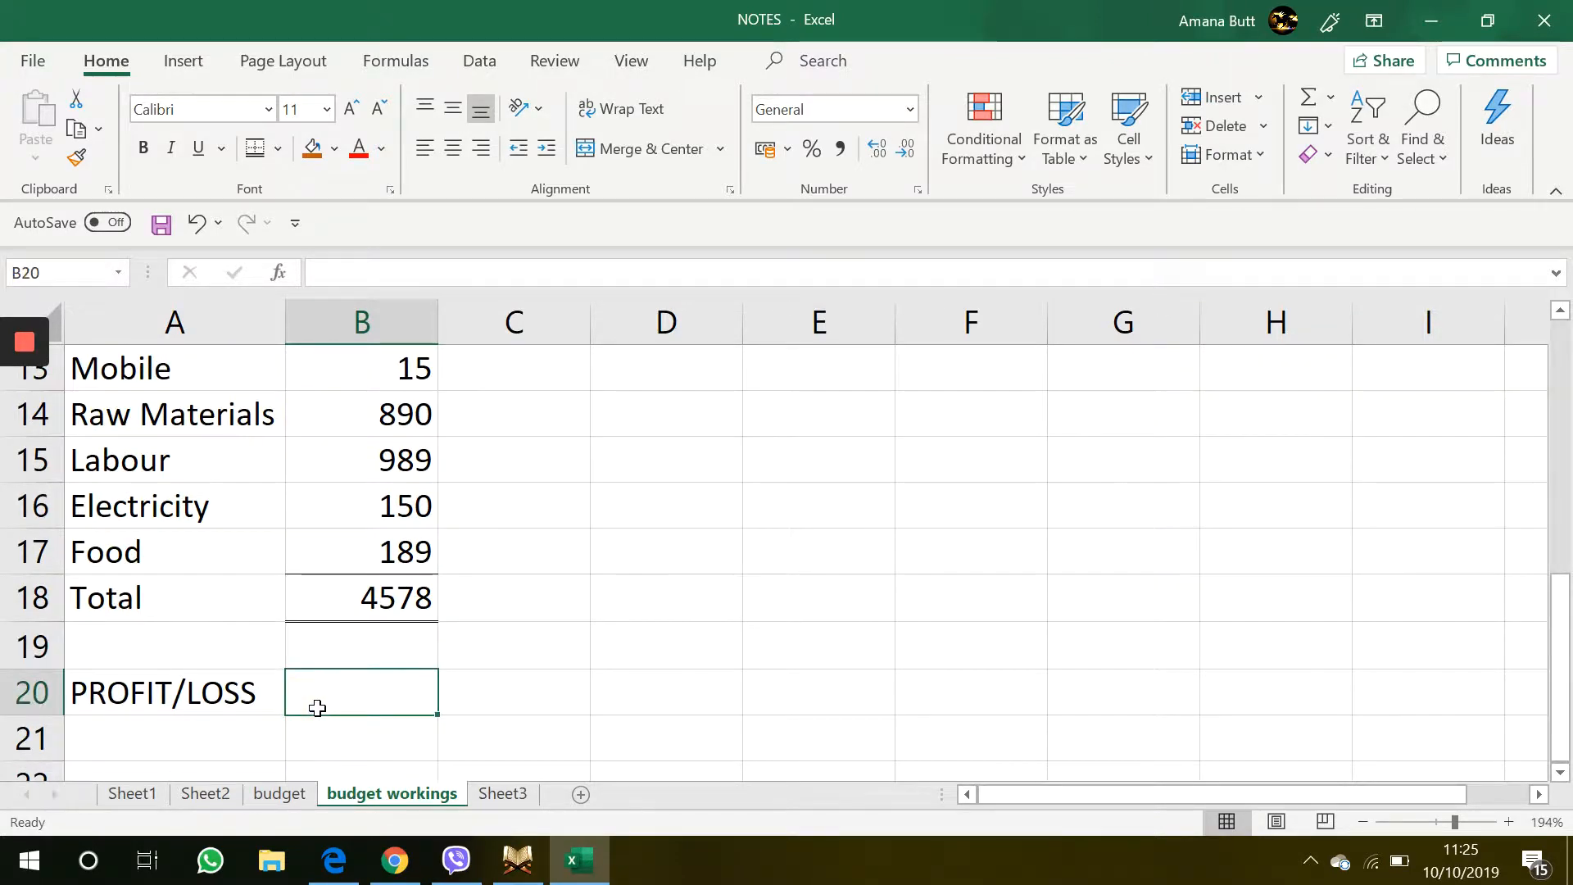
{"action": "scroll", "coordinate": [318, 707], "scroll_direction": "down", "scroll_amount": 5}
{"action": "scroll", "coordinate": [317, 708], "scroll_direction": "down", "scroll_amount": 3}
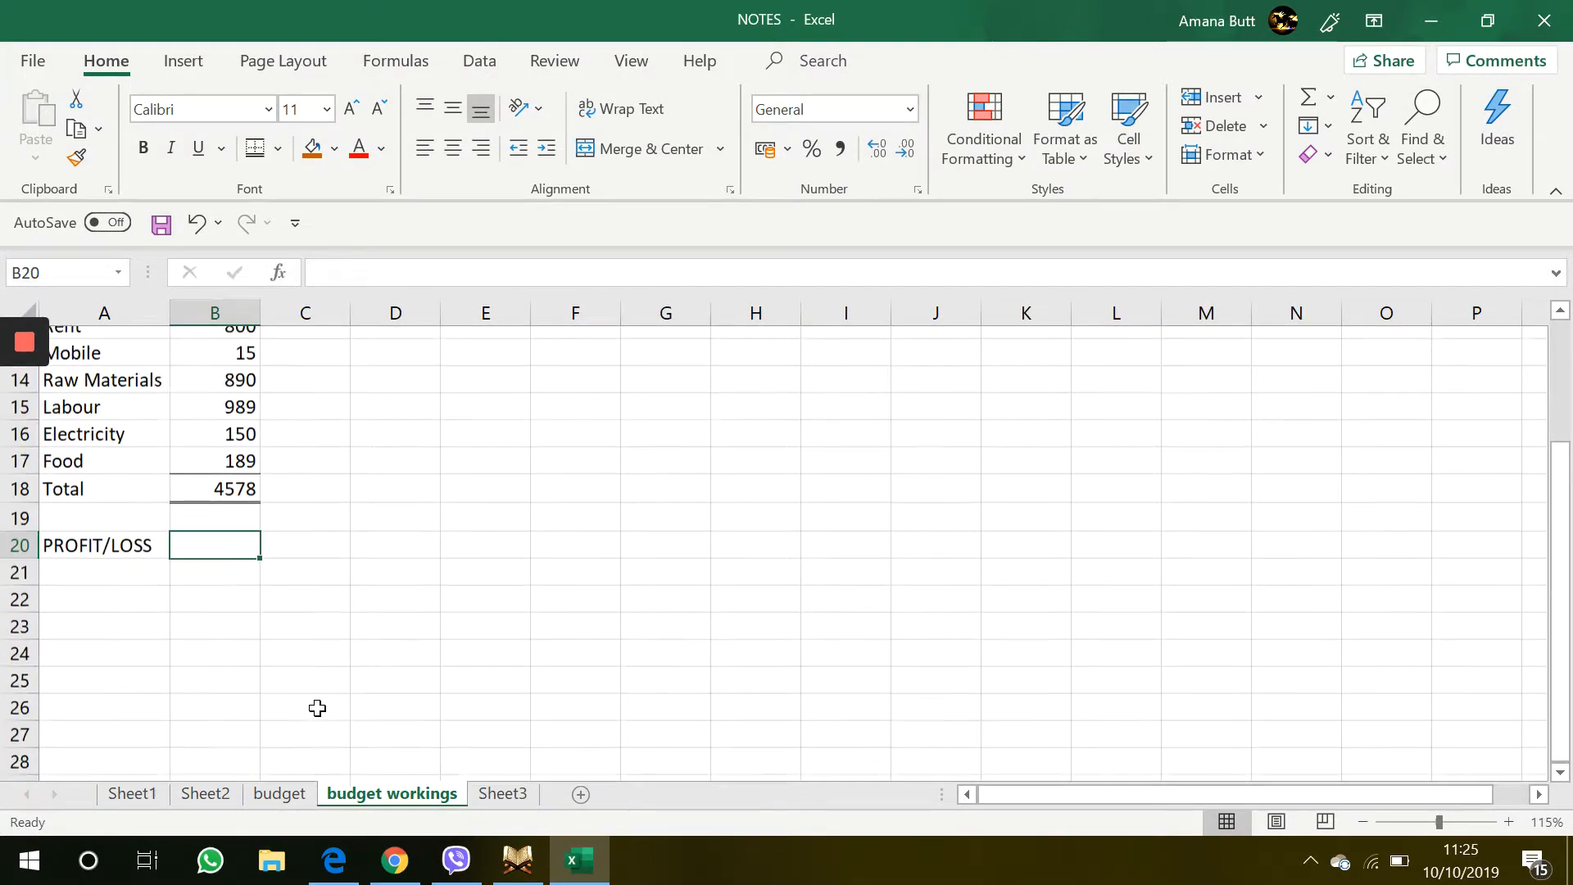
{"action": "type", "text": "="}
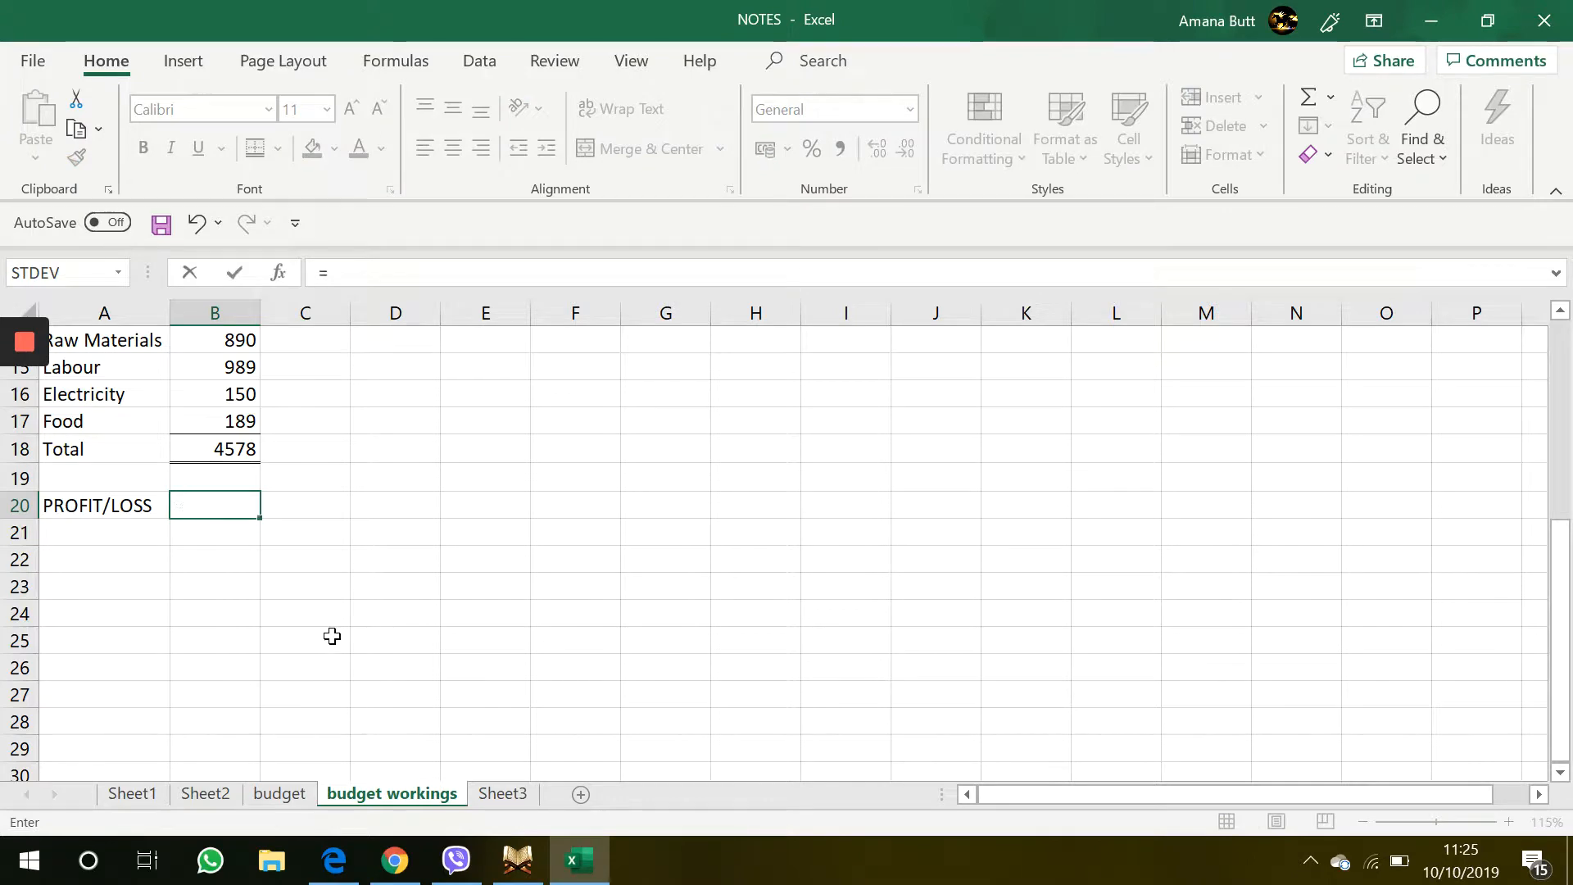
{"action": "scroll", "coordinate": [330, 634], "scroll_direction": "up", "scroll_amount": 3}
{"action": "left_click", "coordinate": [187, 393]}
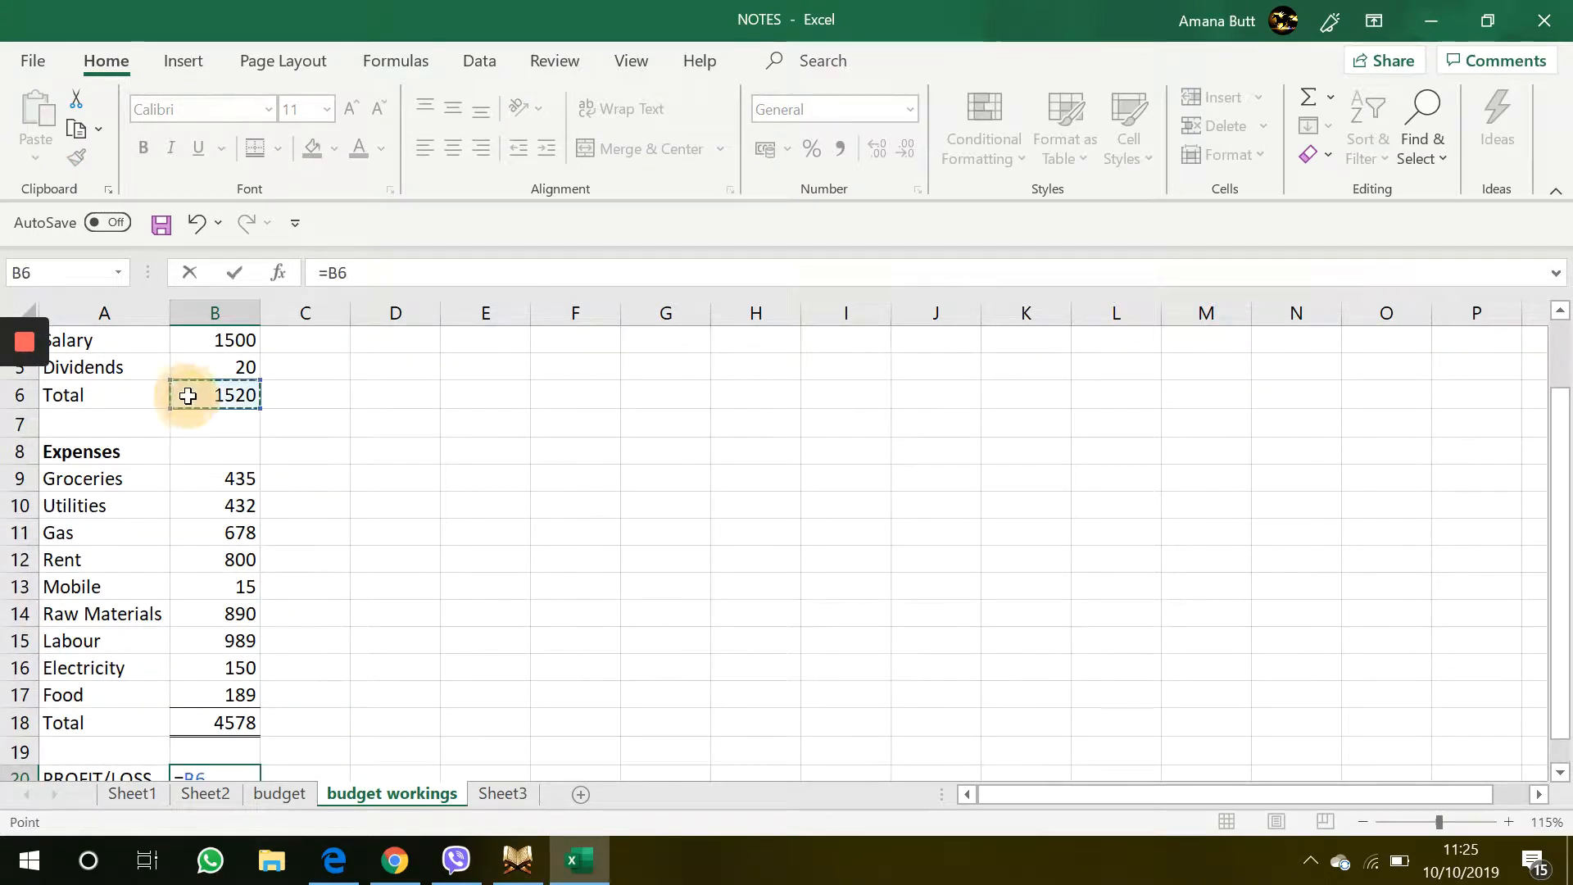
{"action": "scroll", "coordinate": [188, 396], "scroll_direction": "down", "scroll_amount": 1}
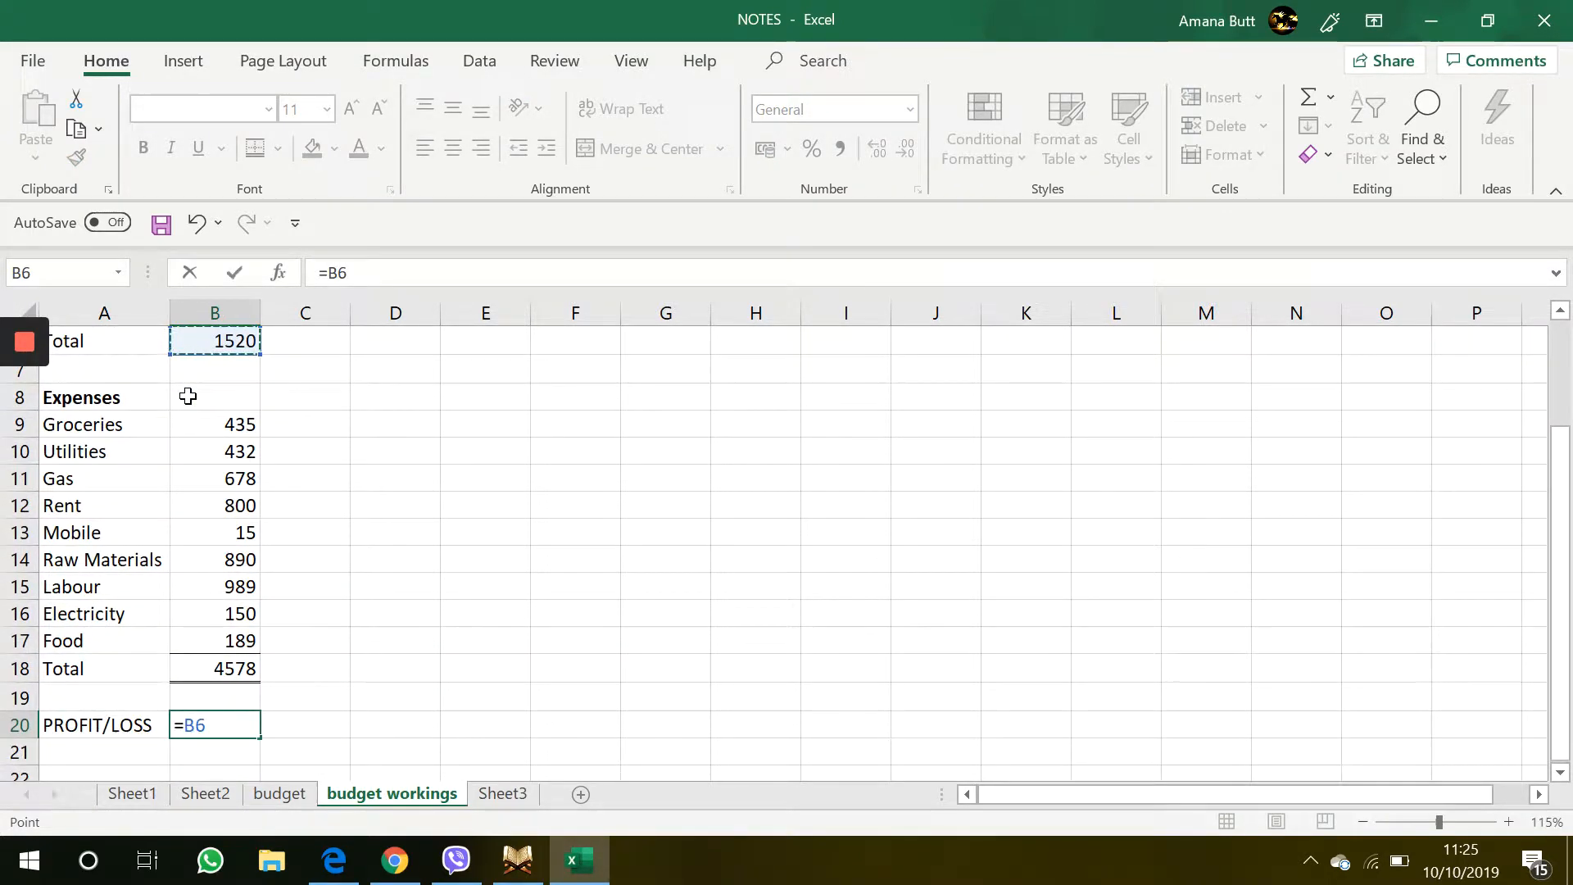
{"action": "type", "text": "-"}
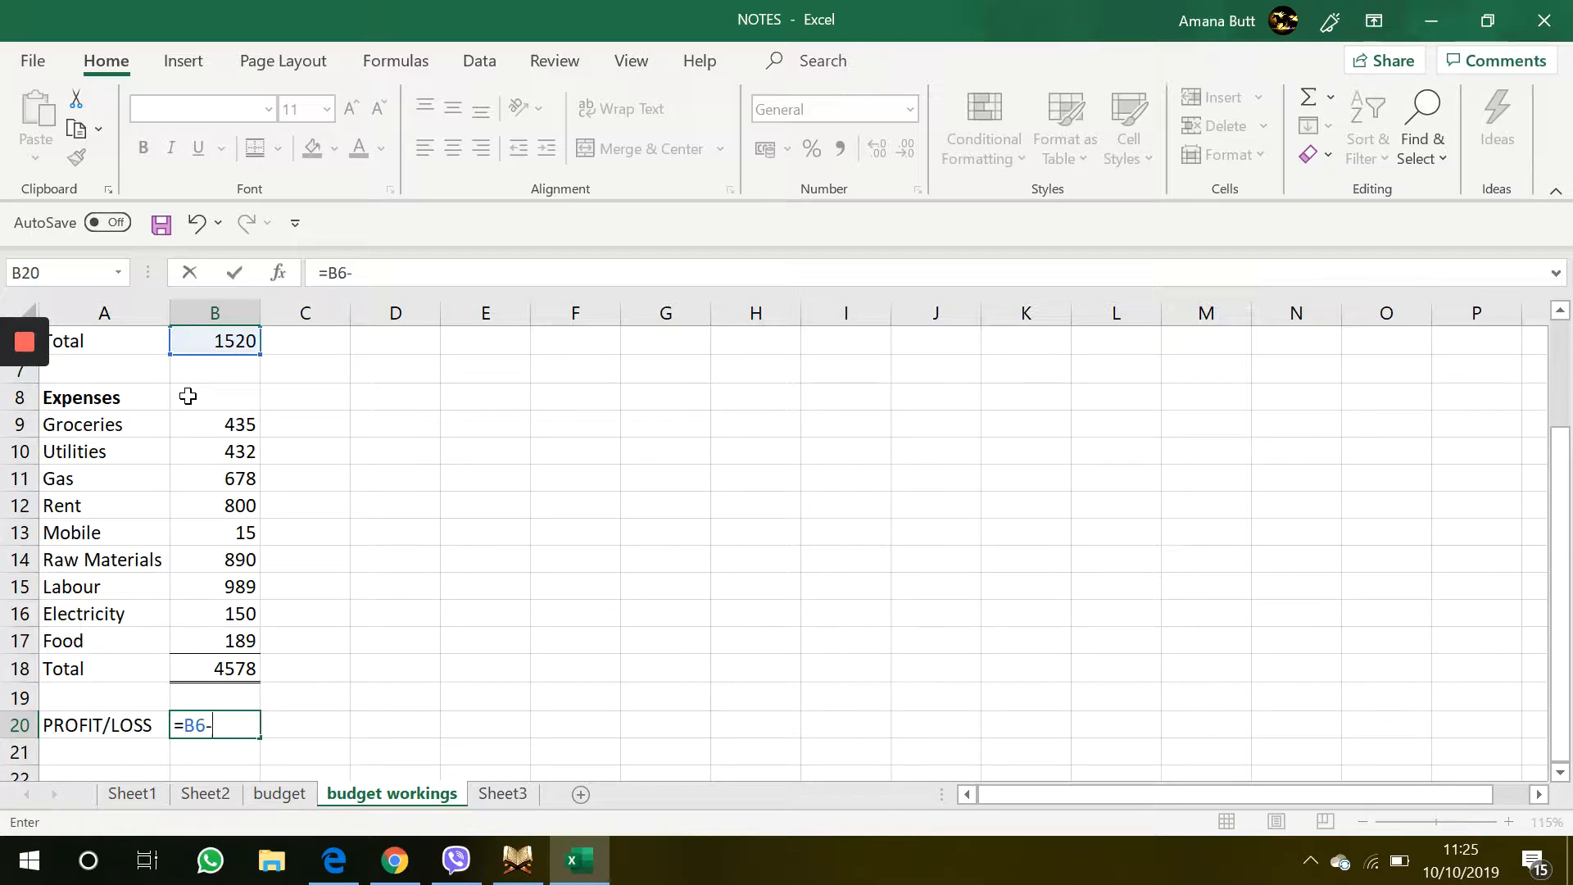
{"action": "left_click", "coordinate": [230, 671]}
{"action": "key", "text": "Return"}
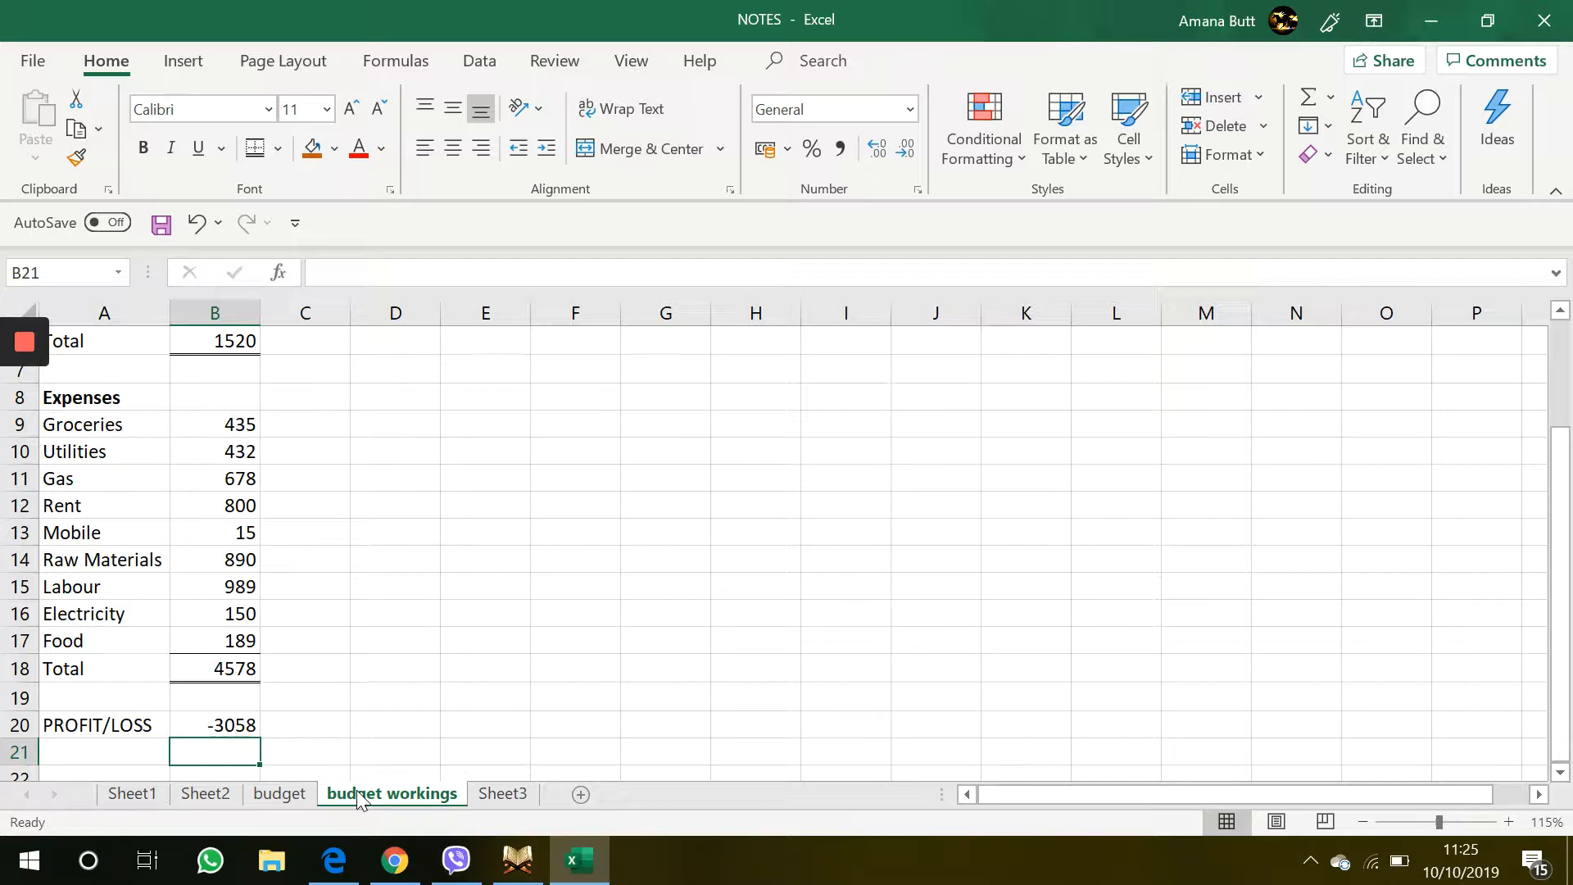
Fill the month headings from JAN in B2 across the row through DEC in M2
{"action": "left_click", "coordinate": [369, 622]}
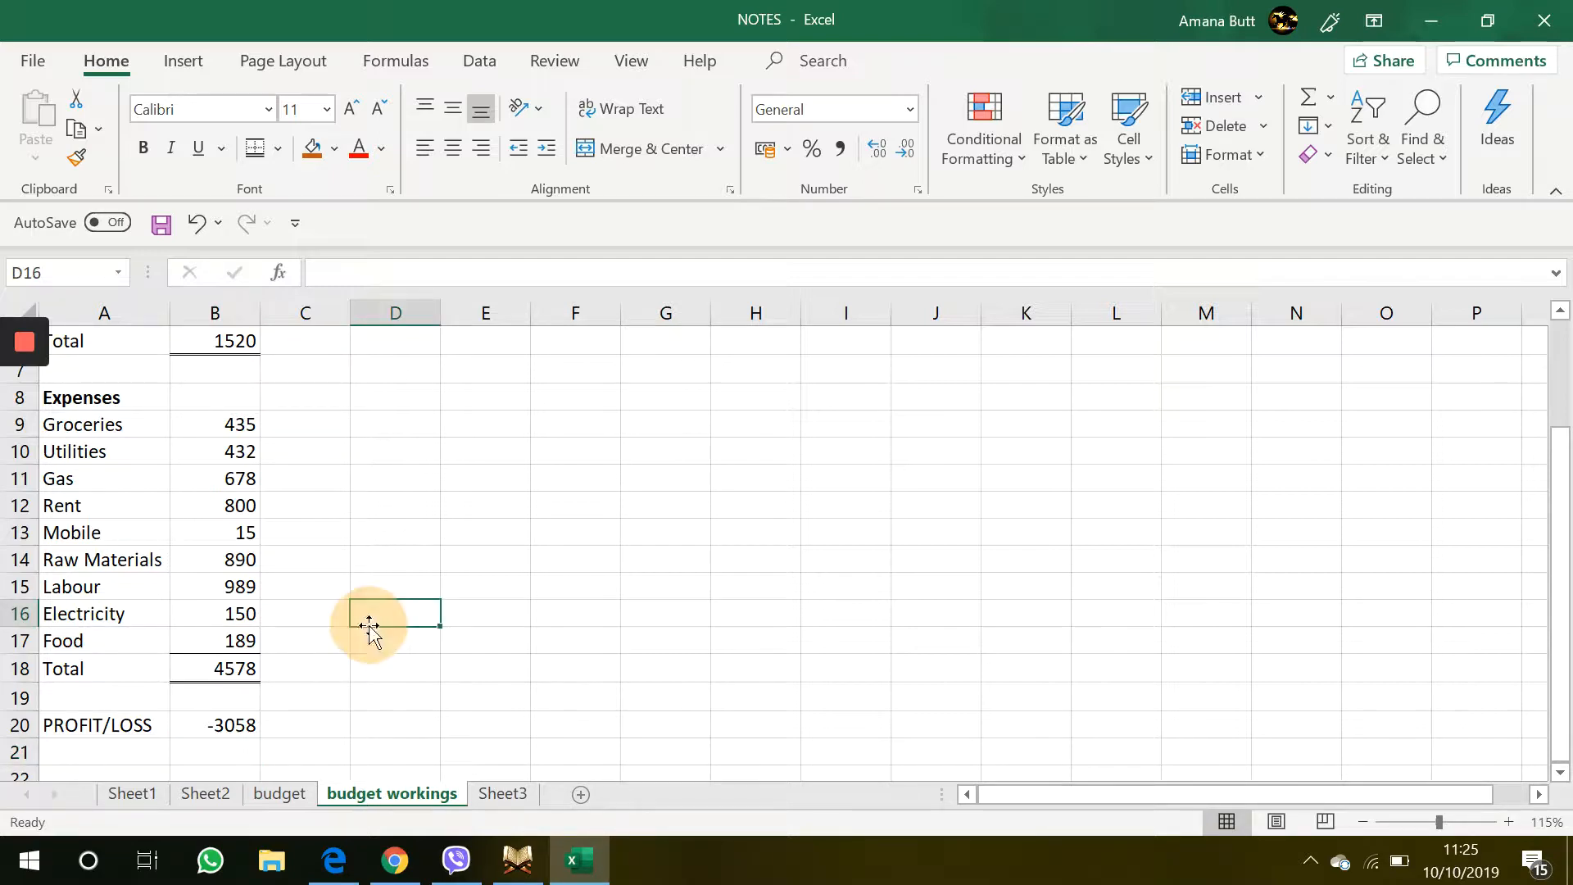
{"action": "left_click", "coordinate": [230, 703]}
{"action": "scroll", "coordinate": [230, 711], "scroll_direction": "up", "scroll_amount": 2}
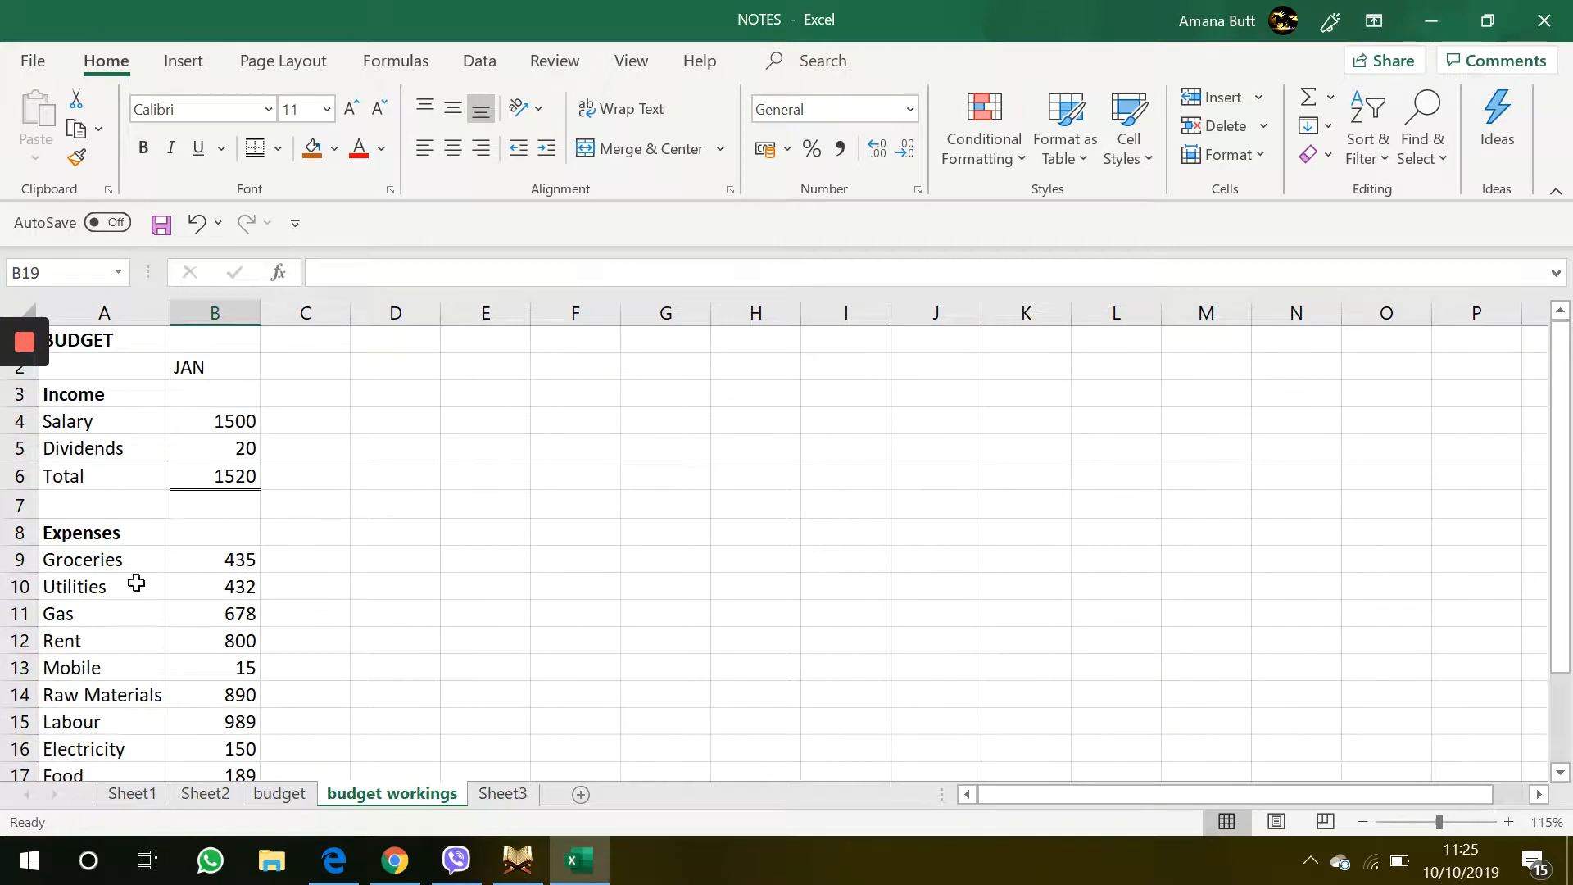
{"action": "left_click", "coordinate": [197, 368]}
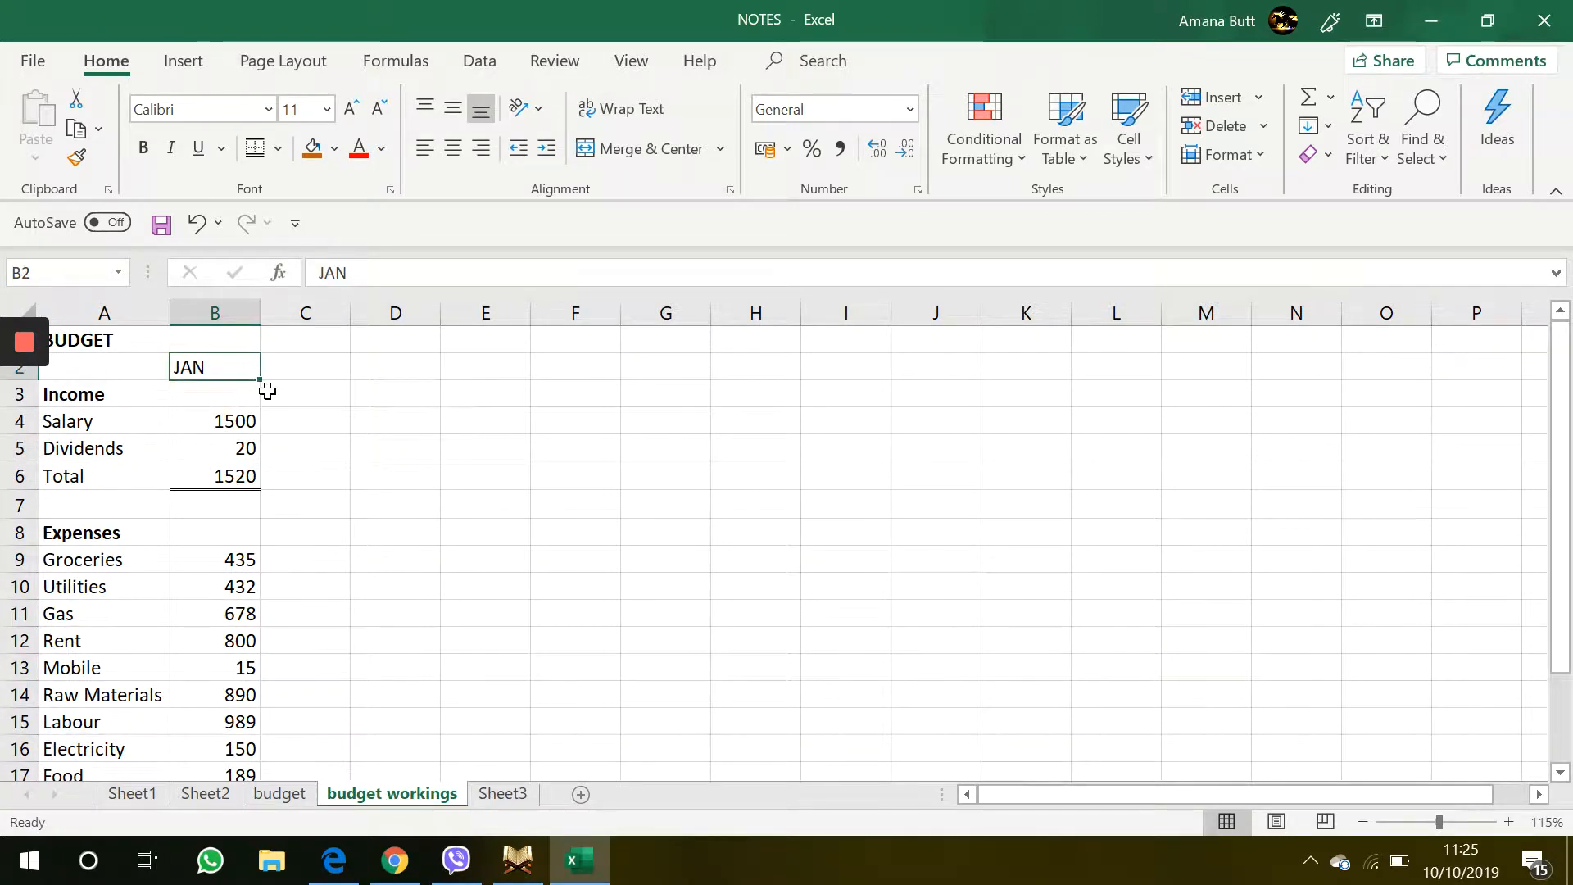
{"action": "left_click", "coordinate": [200, 367]}
{"action": "left_click_drag", "start_coordinate": [261, 381], "coordinate": [1215, 370]}
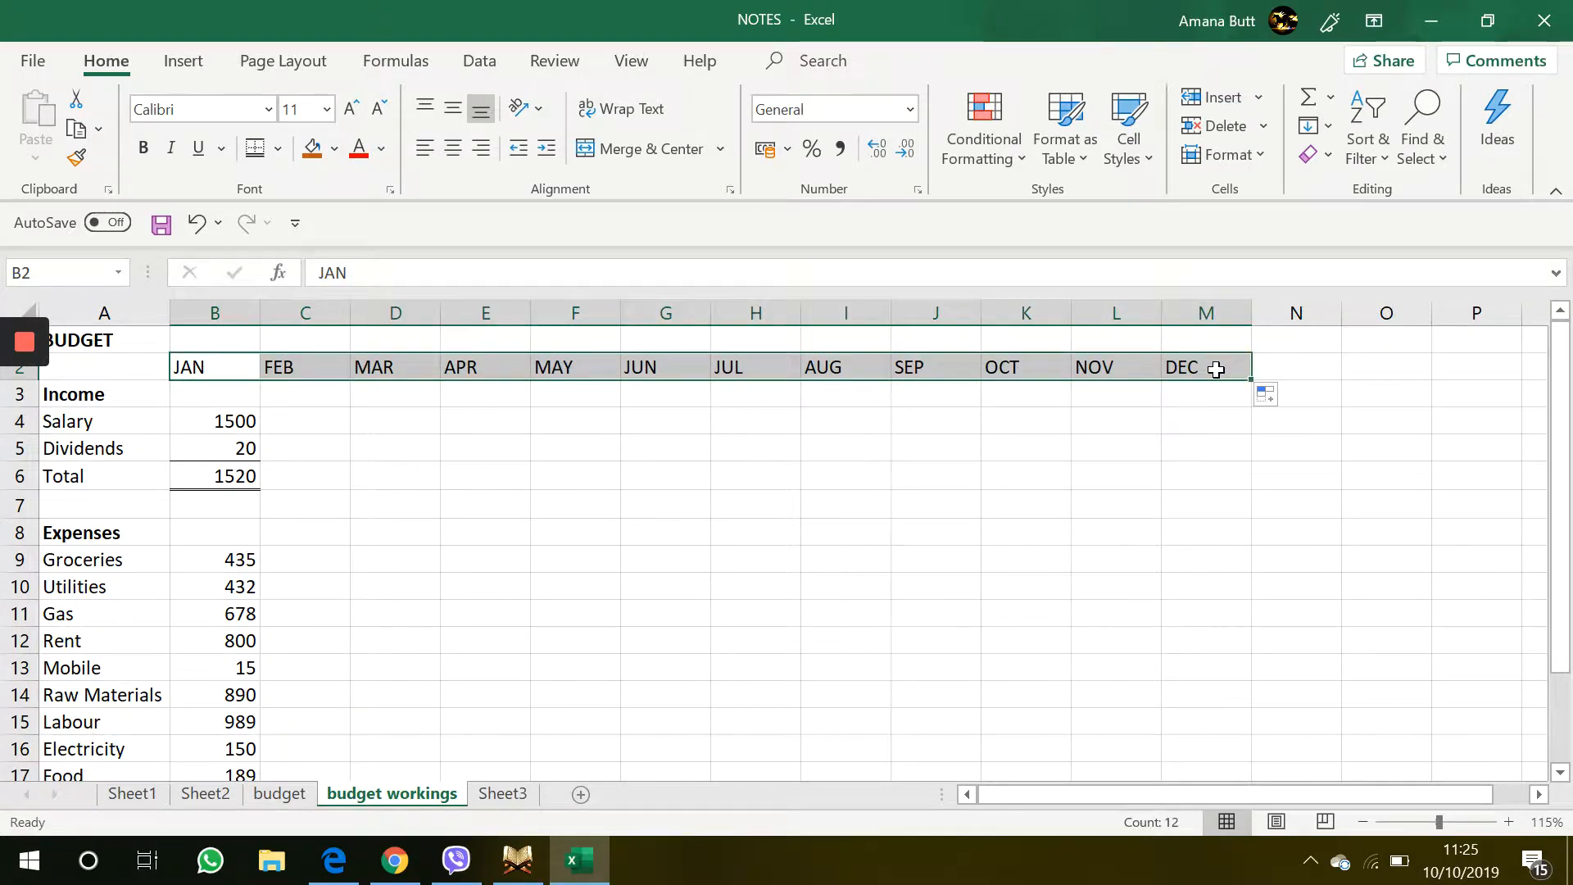
{"action": "left_click", "coordinate": [983, 514]}
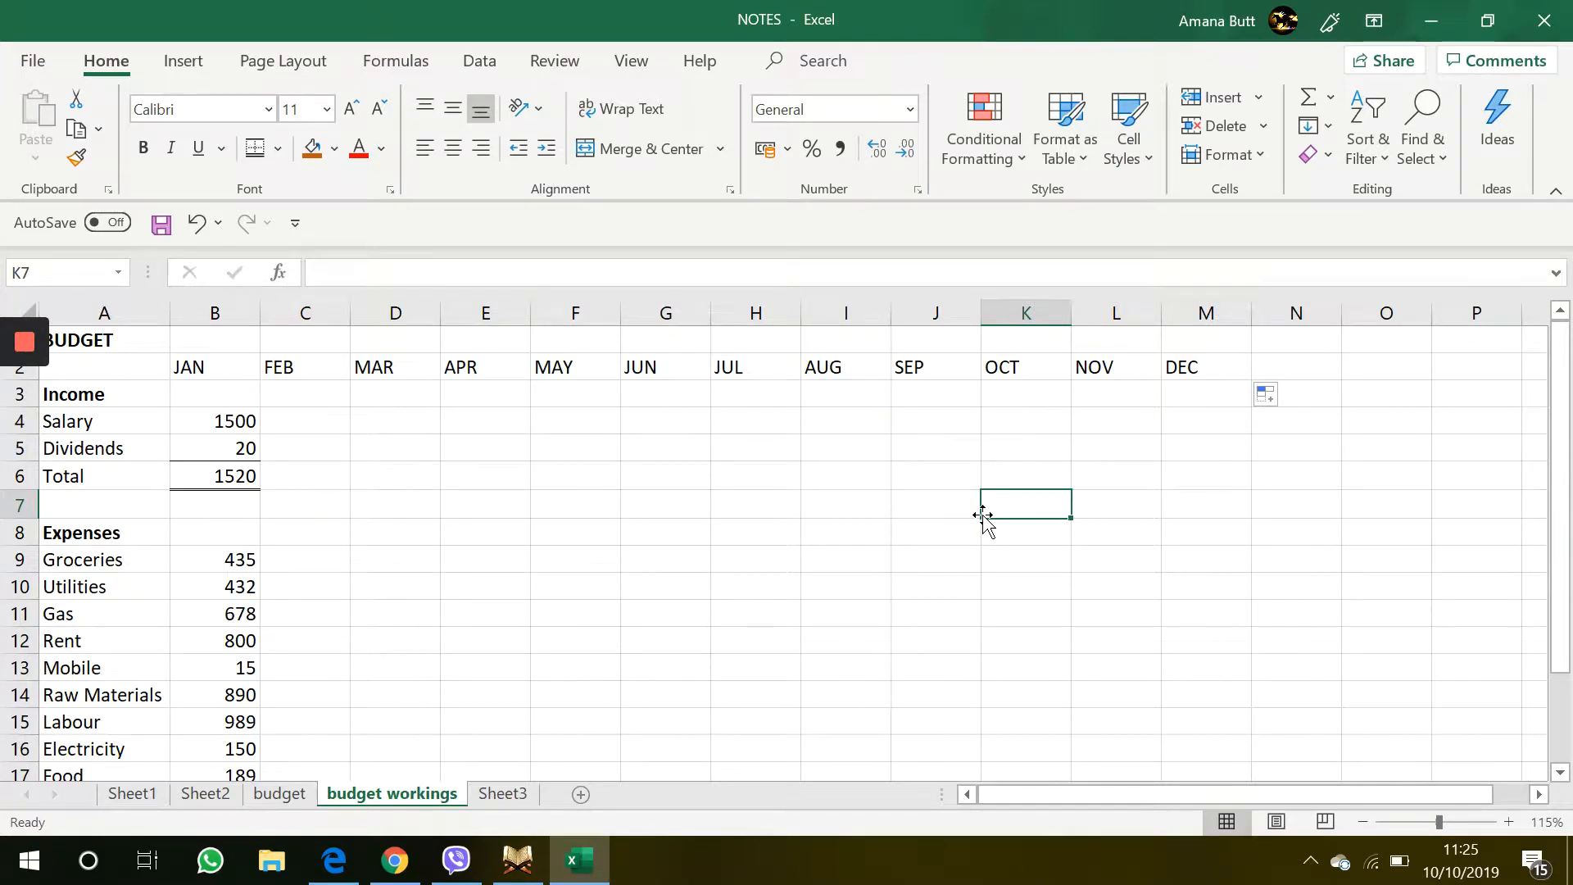
Copy the Salary value 1500 from B4 across to the DEC column M4
{"action": "left_click", "coordinate": [421, 479]}
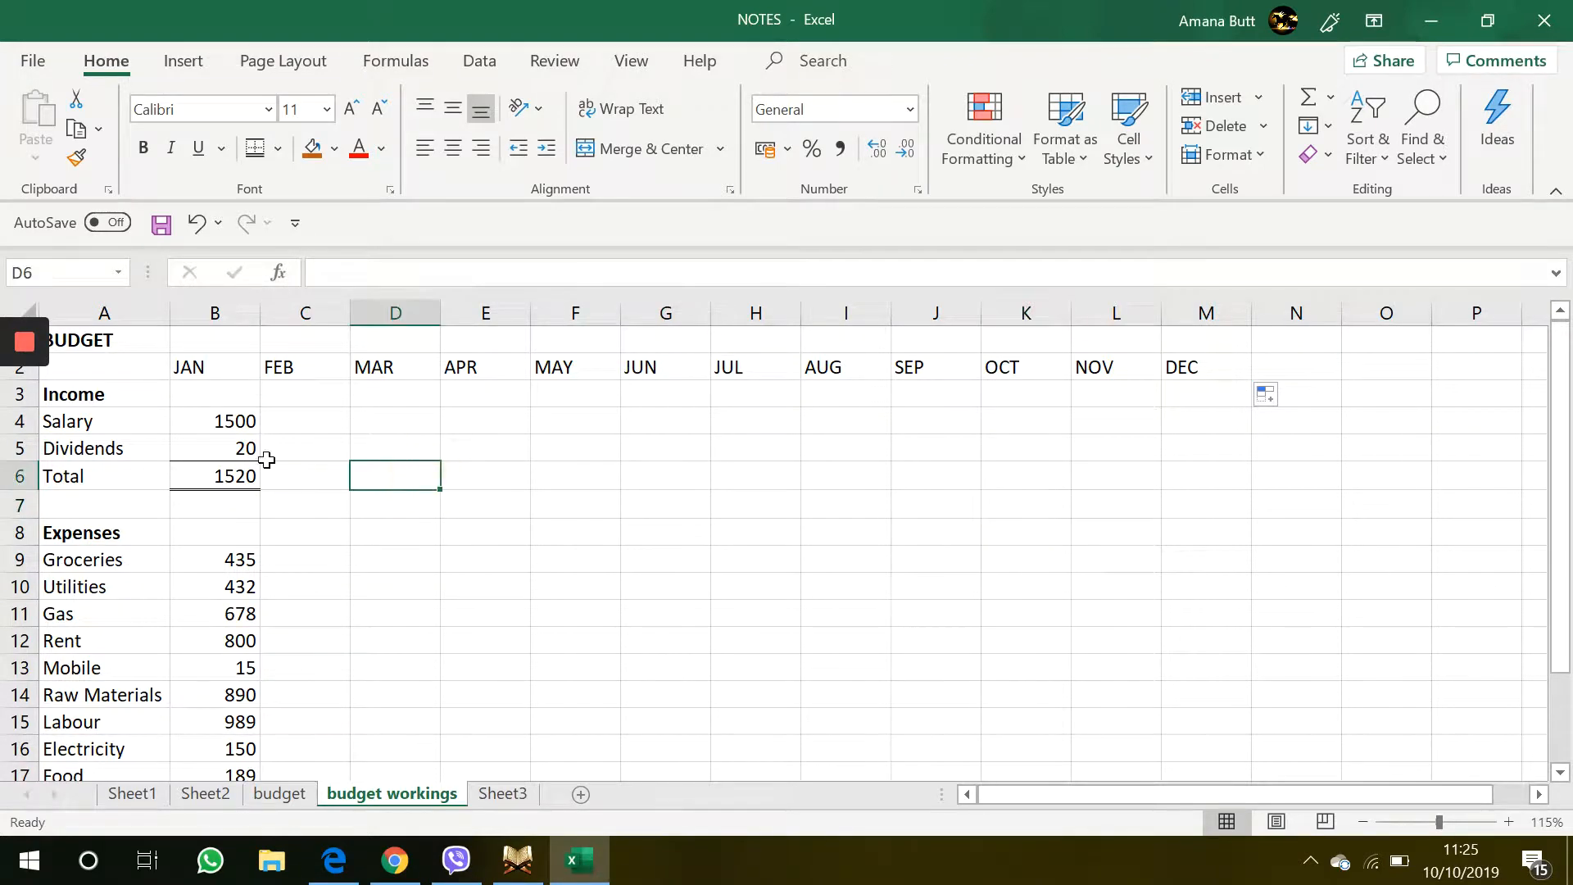
{"action": "left_click", "coordinate": [221, 423]}
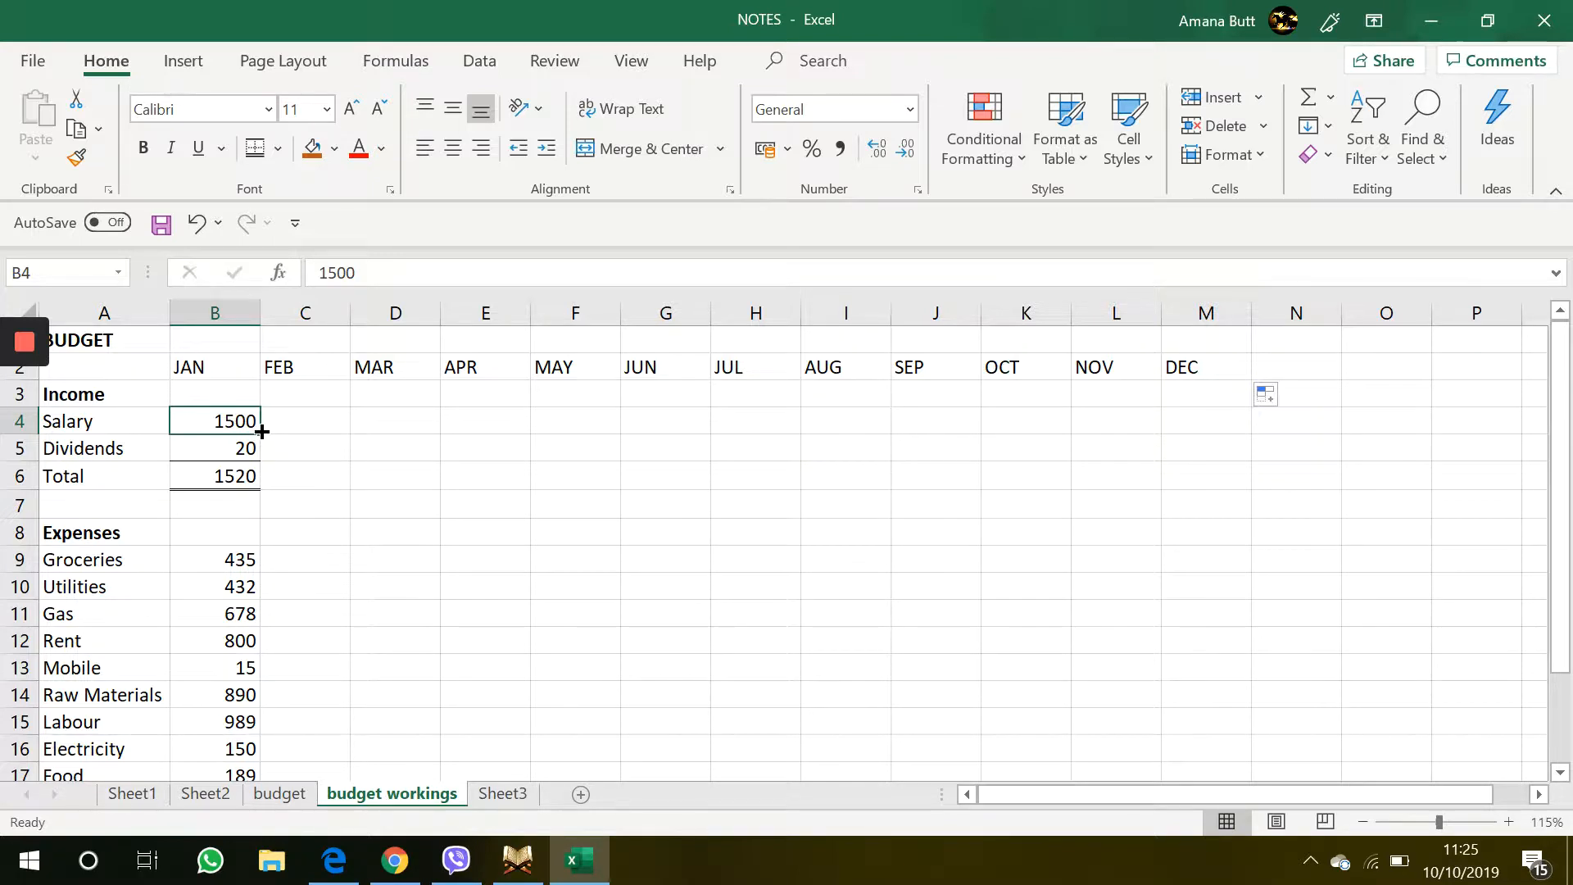
{"action": "left_click_drag", "start_coordinate": [262, 432], "coordinate": [1254, 418]}
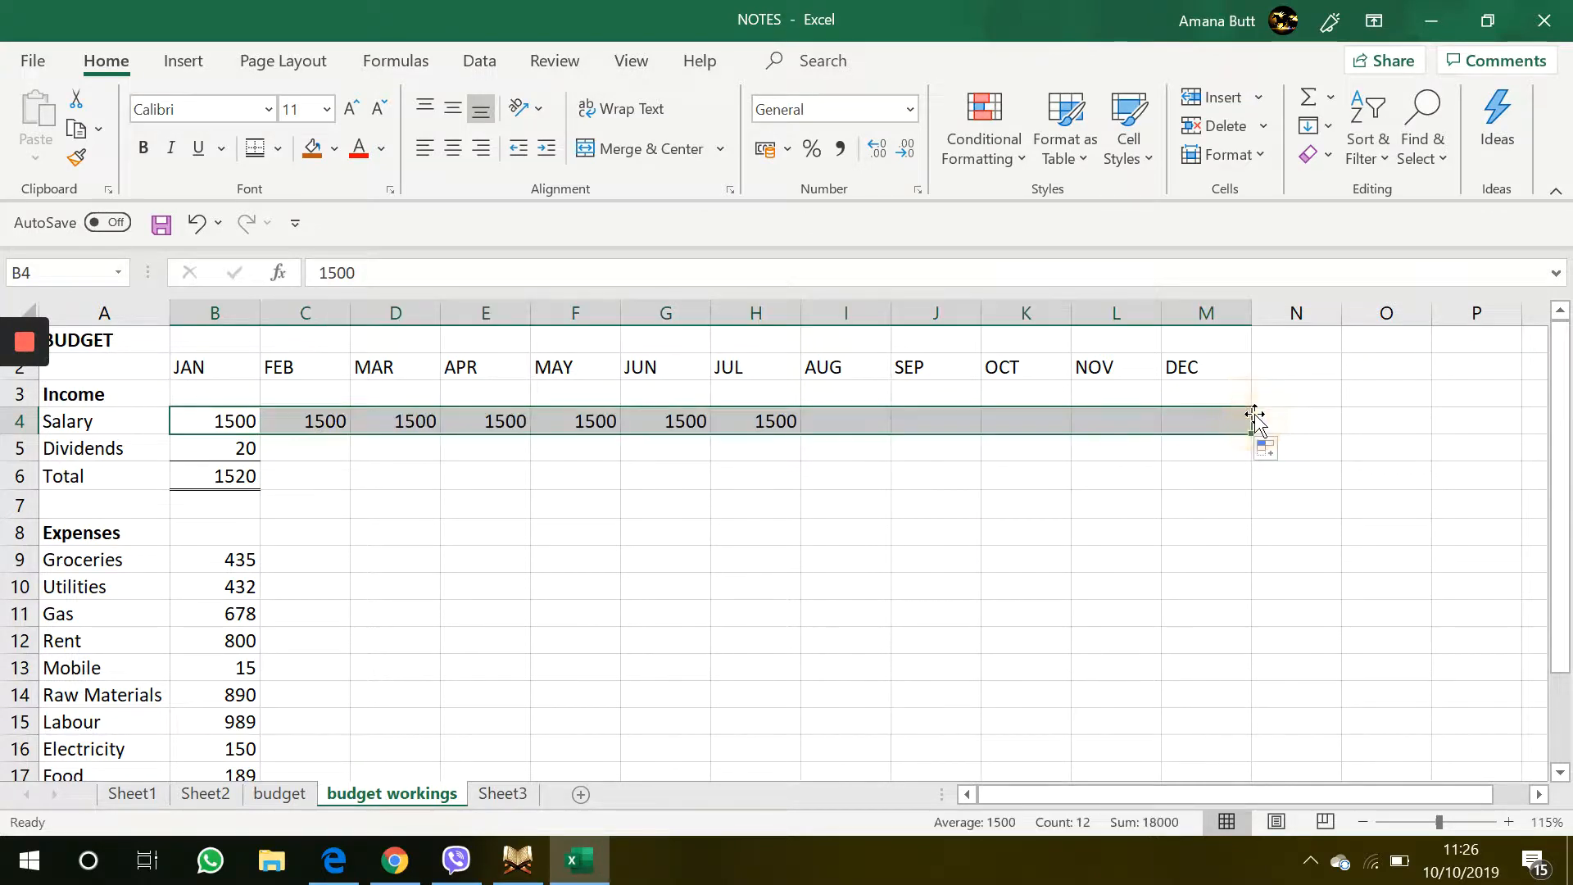
{"action": "left_click", "coordinate": [667, 448]}
Enter =B5*1.05 in C5 for February dividends and fill the formula across to M5
{"action": "left_click", "coordinate": [190, 447]}
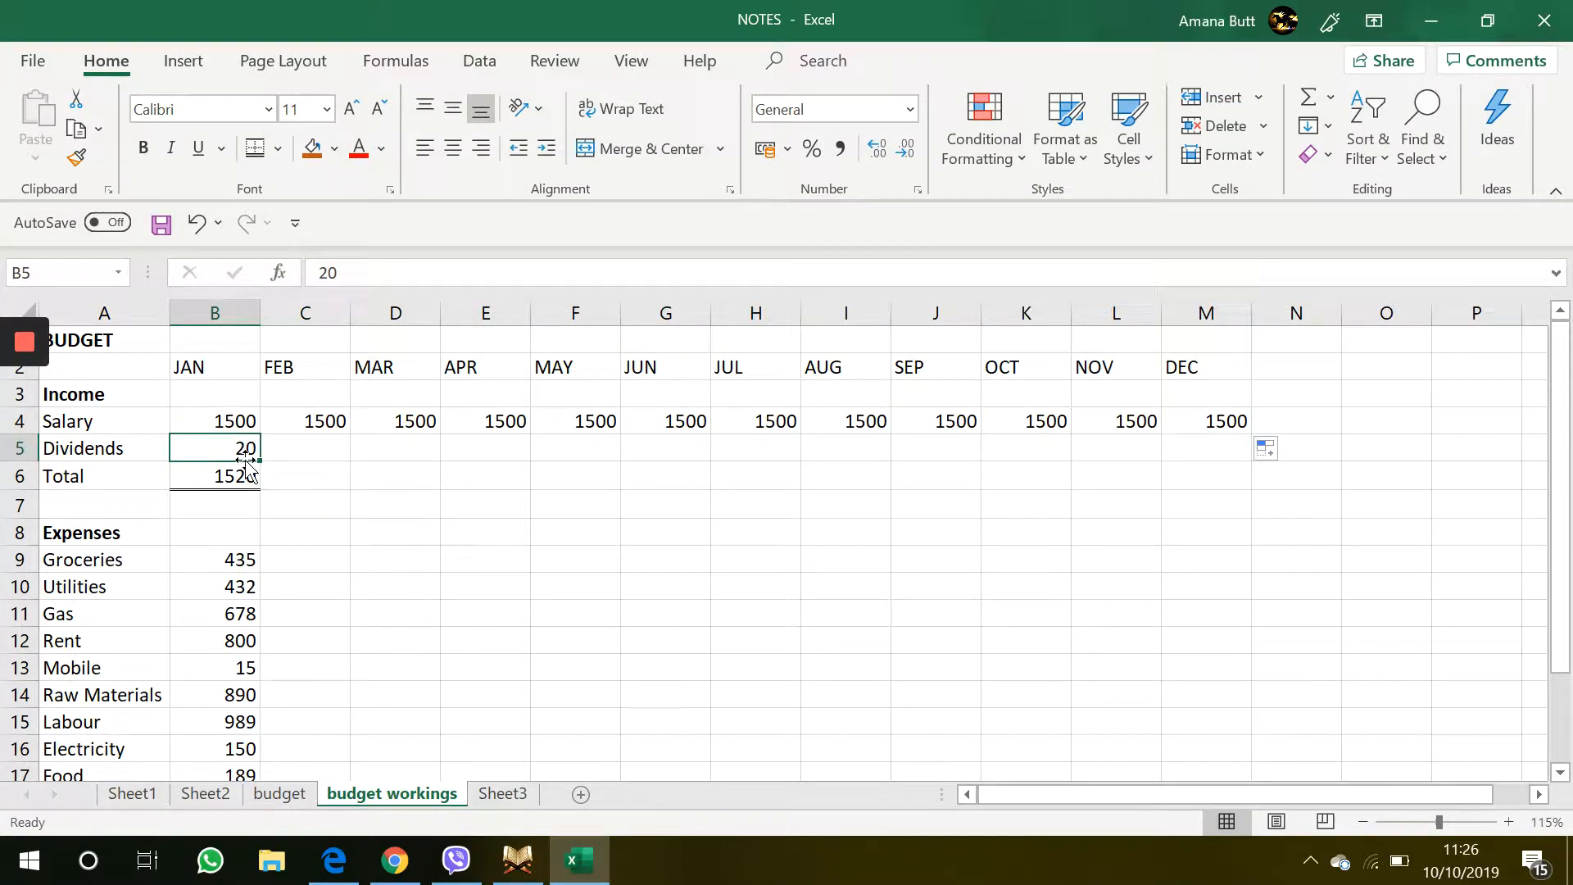
{"action": "left_click", "coordinate": [304, 458]}
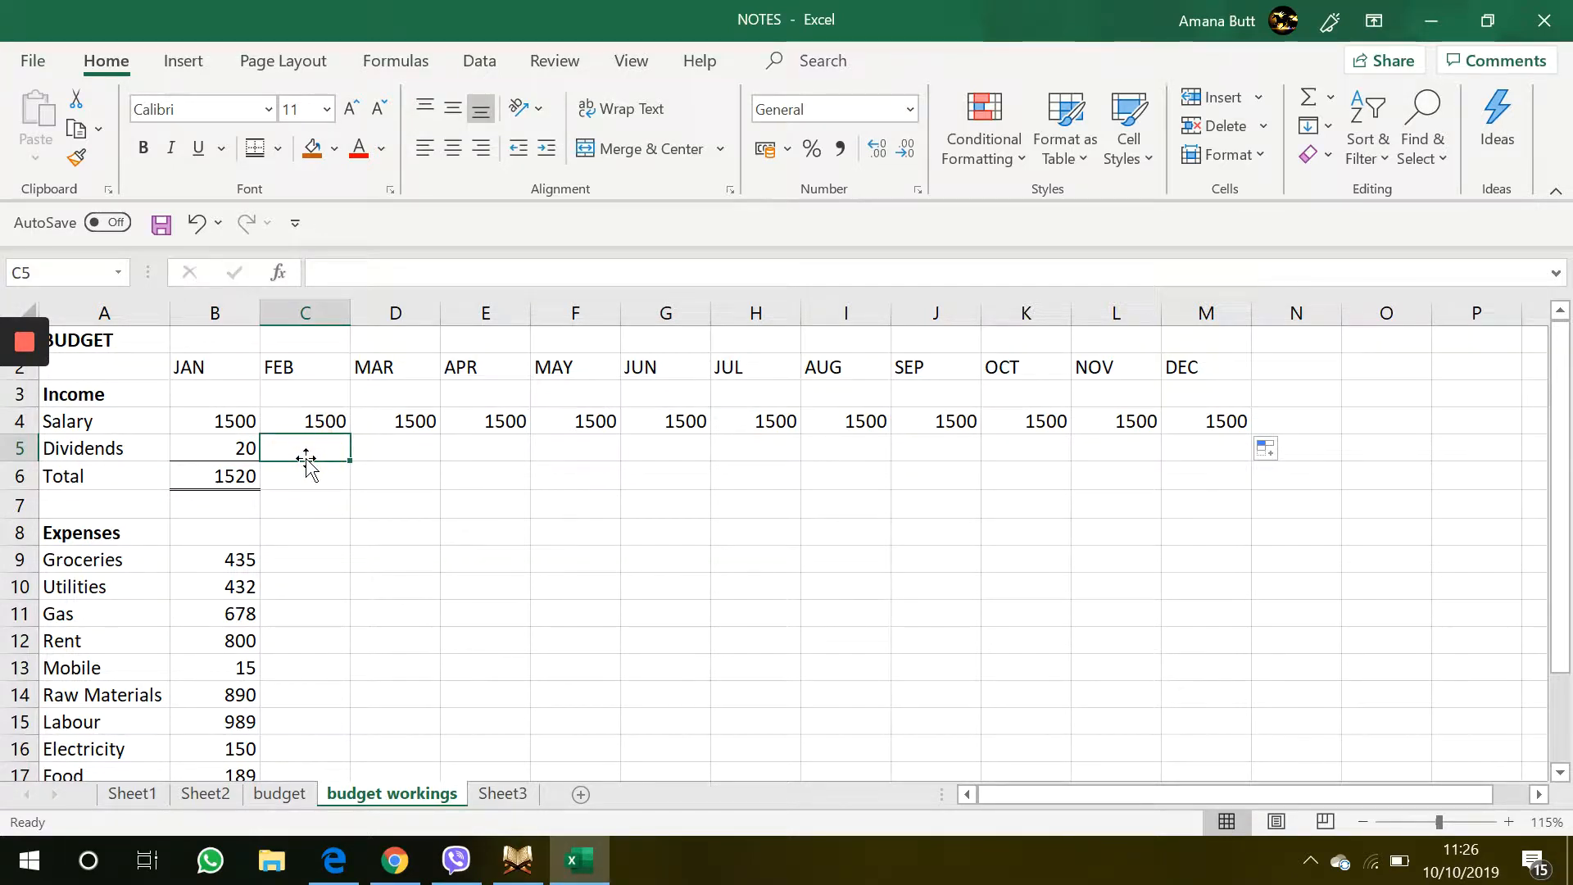
{"action": "type", "text": "="}
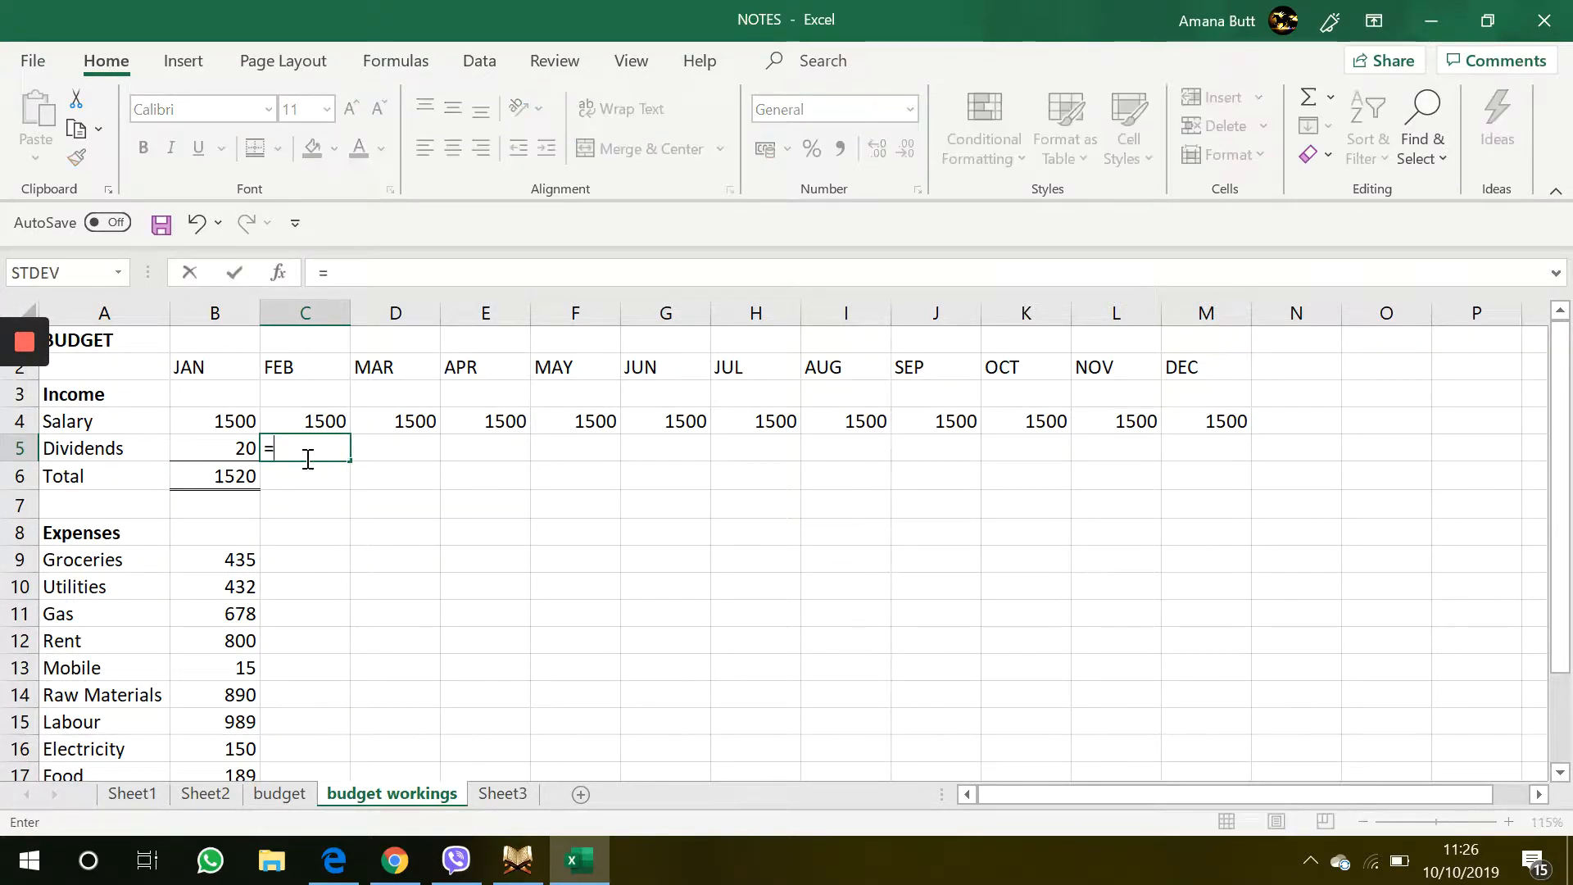
{"action": "left_click", "coordinate": [192, 445]}
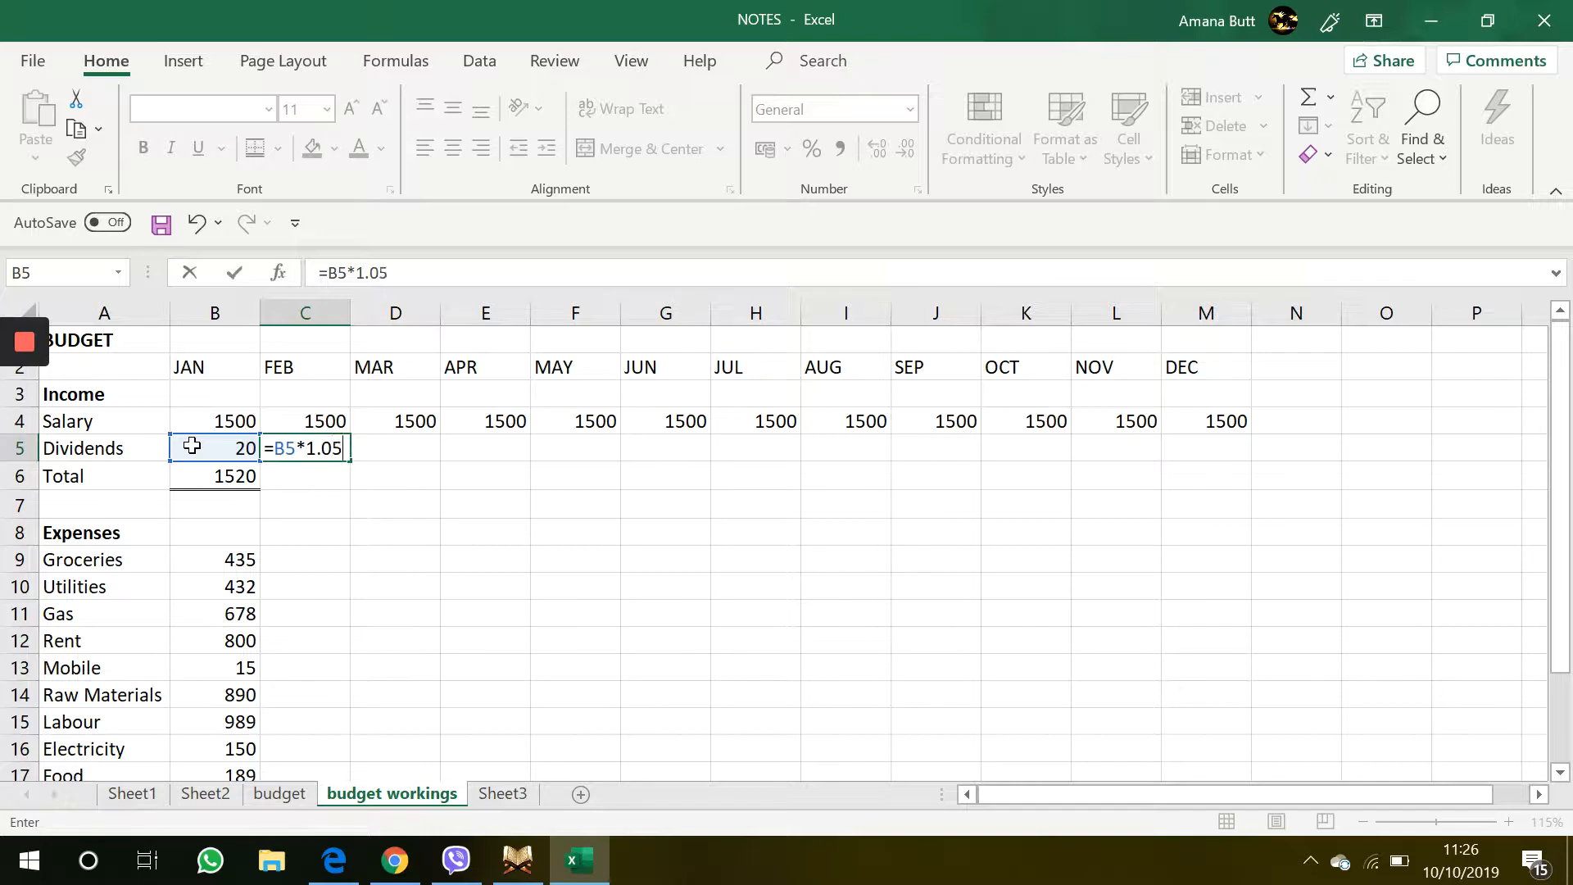
{"action": "key", "text": "Return"}
{"action": "left_click", "coordinate": [331, 446]}
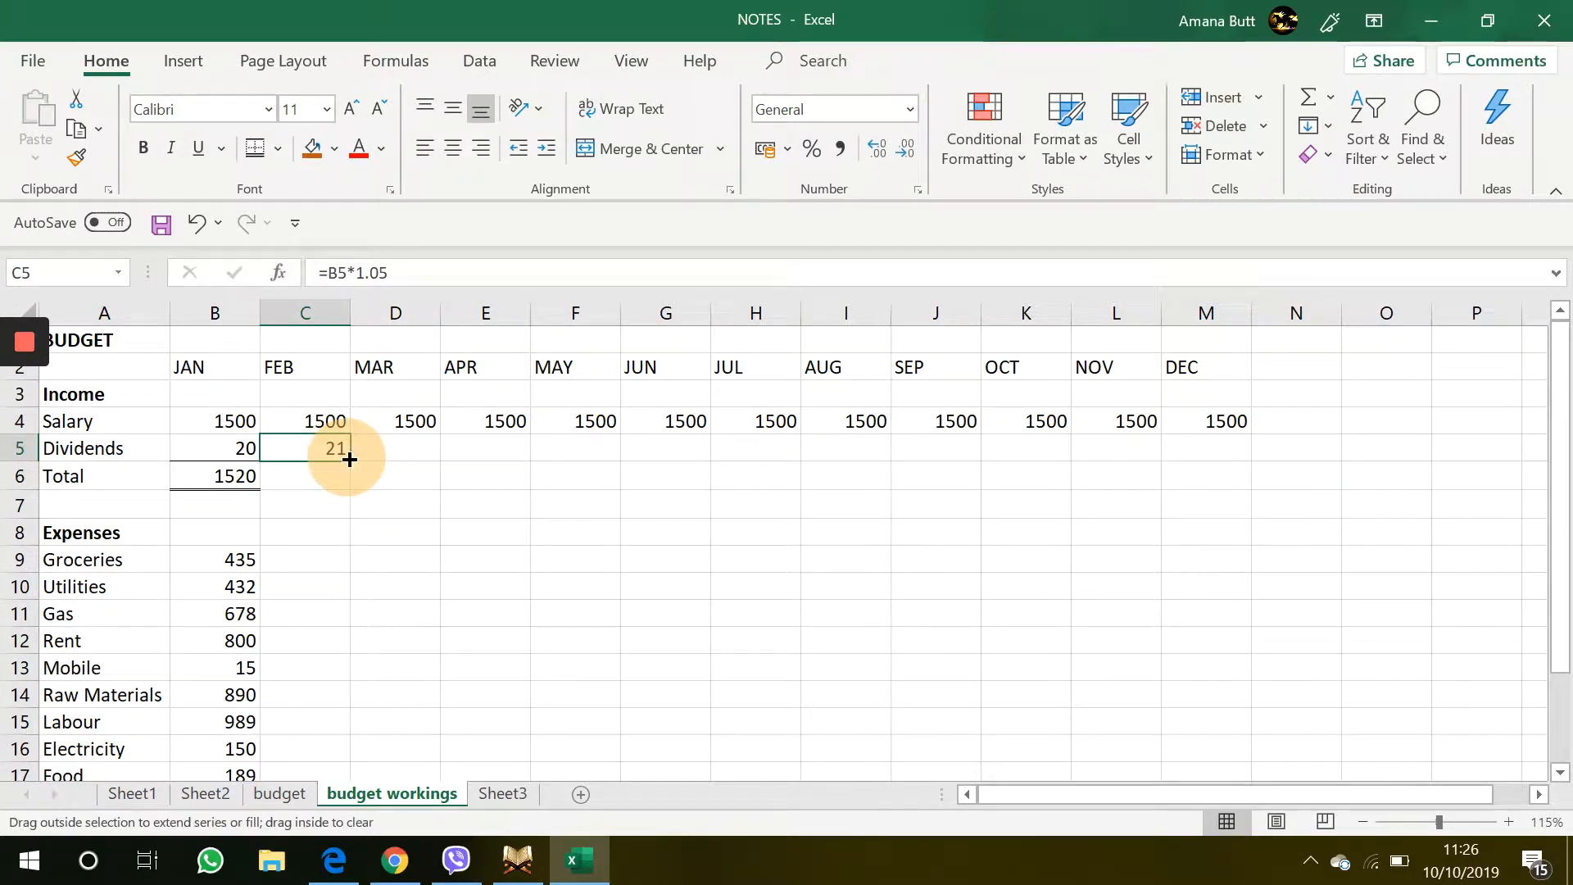
{"action": "left_click_drag", "start_coordinate": [350, 460], "coordinate": [1224, 453]}
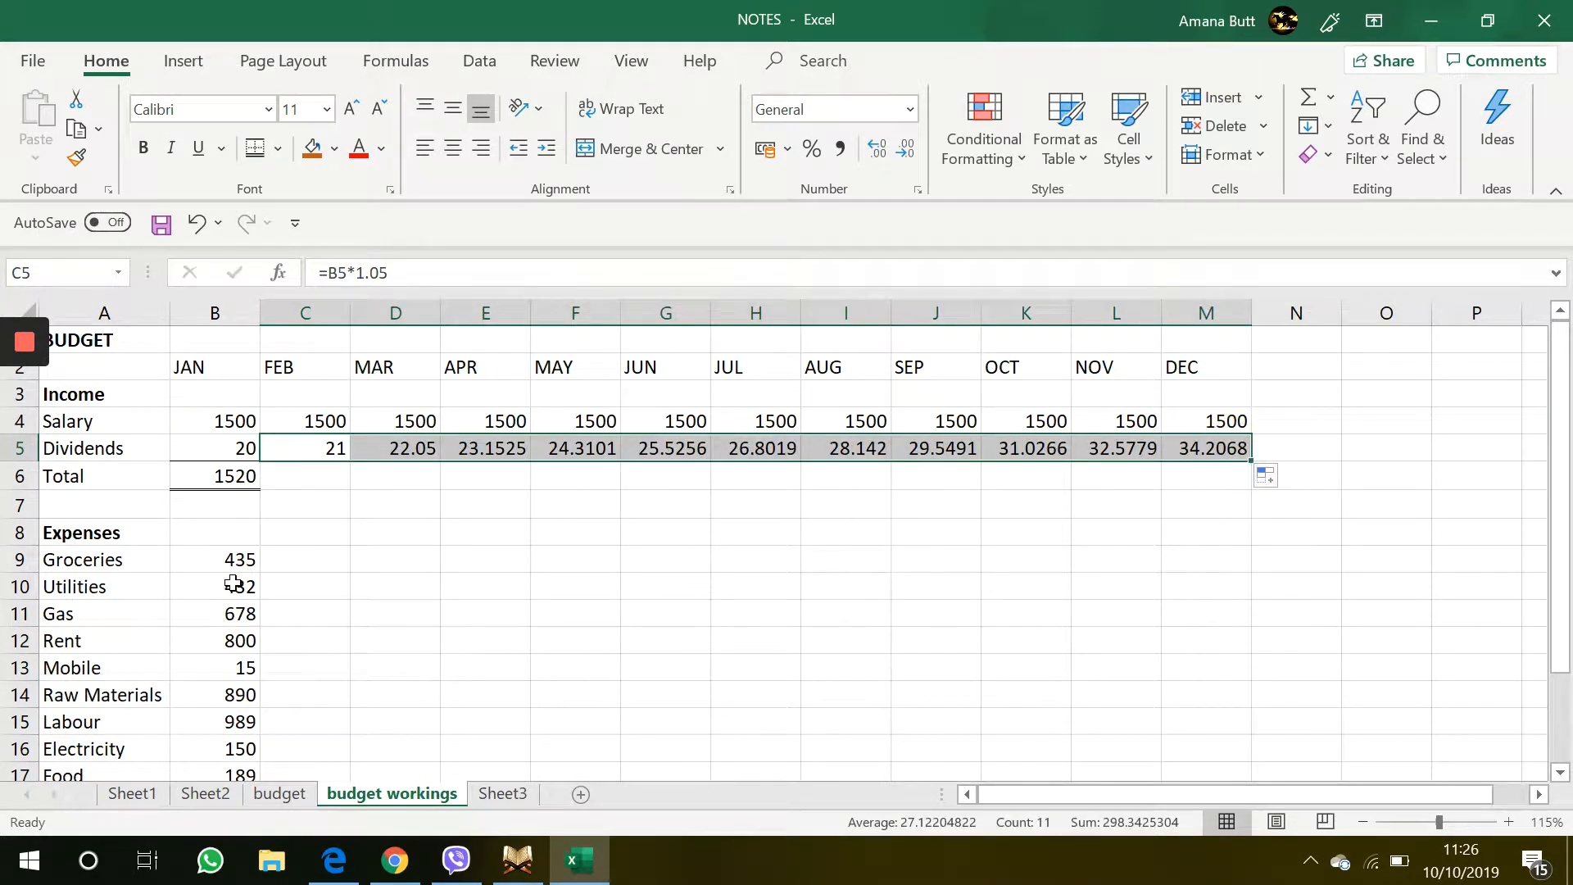
{"action": "left_click", "coordinate": [365, 542]}
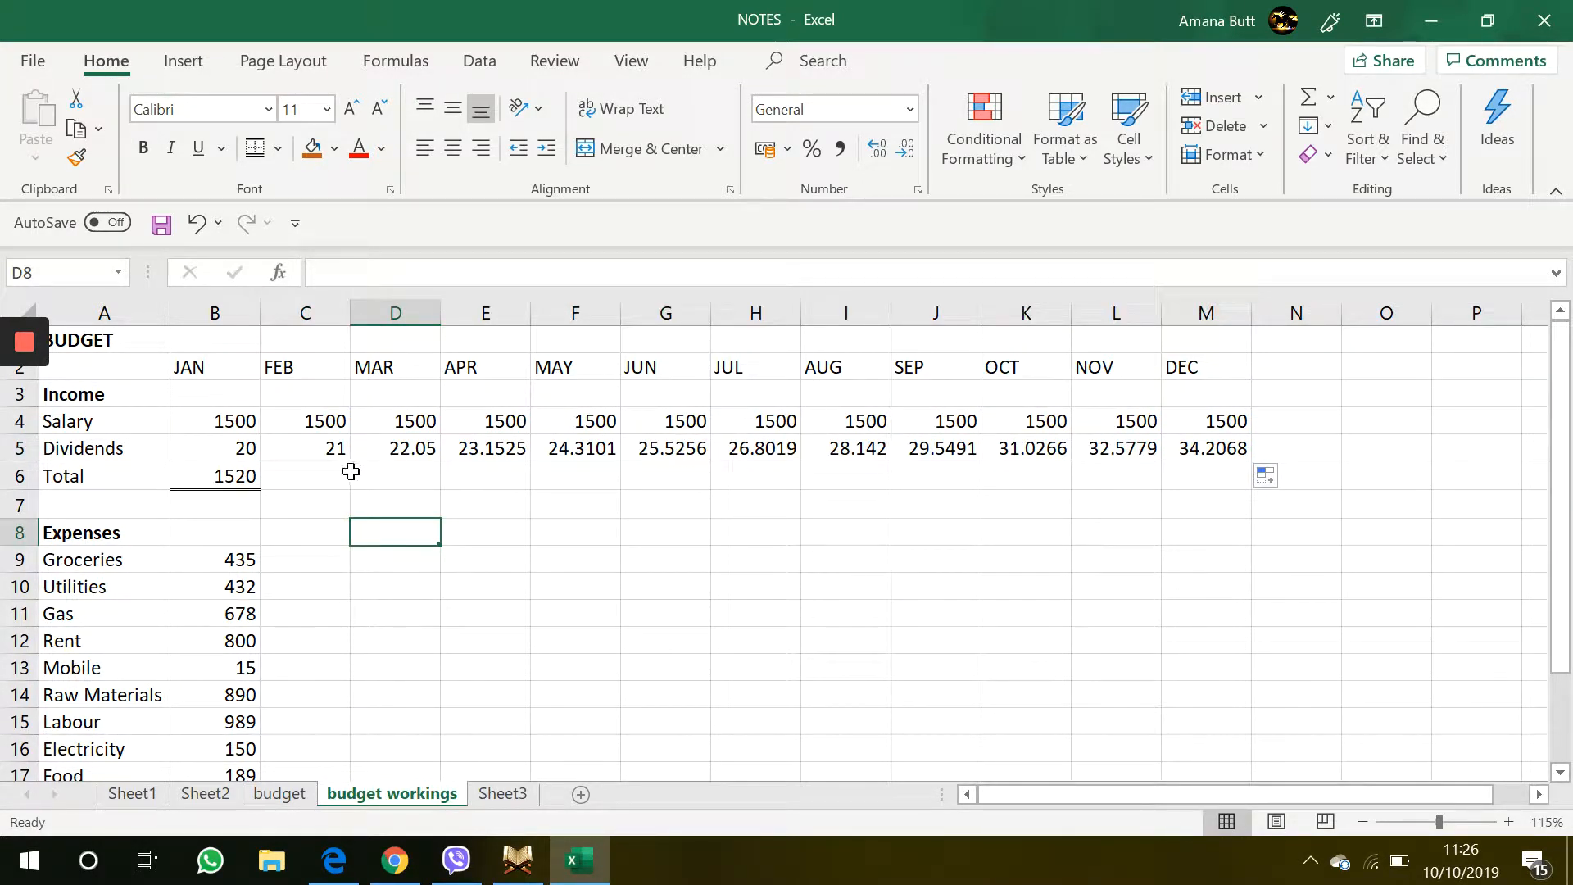
Set the dividends in D5:M5 to display as whole numbers with no decimal places
{"action": "left_click_drag", "start_coordinate": [393, 447], "coordinate": [1204, 442]}
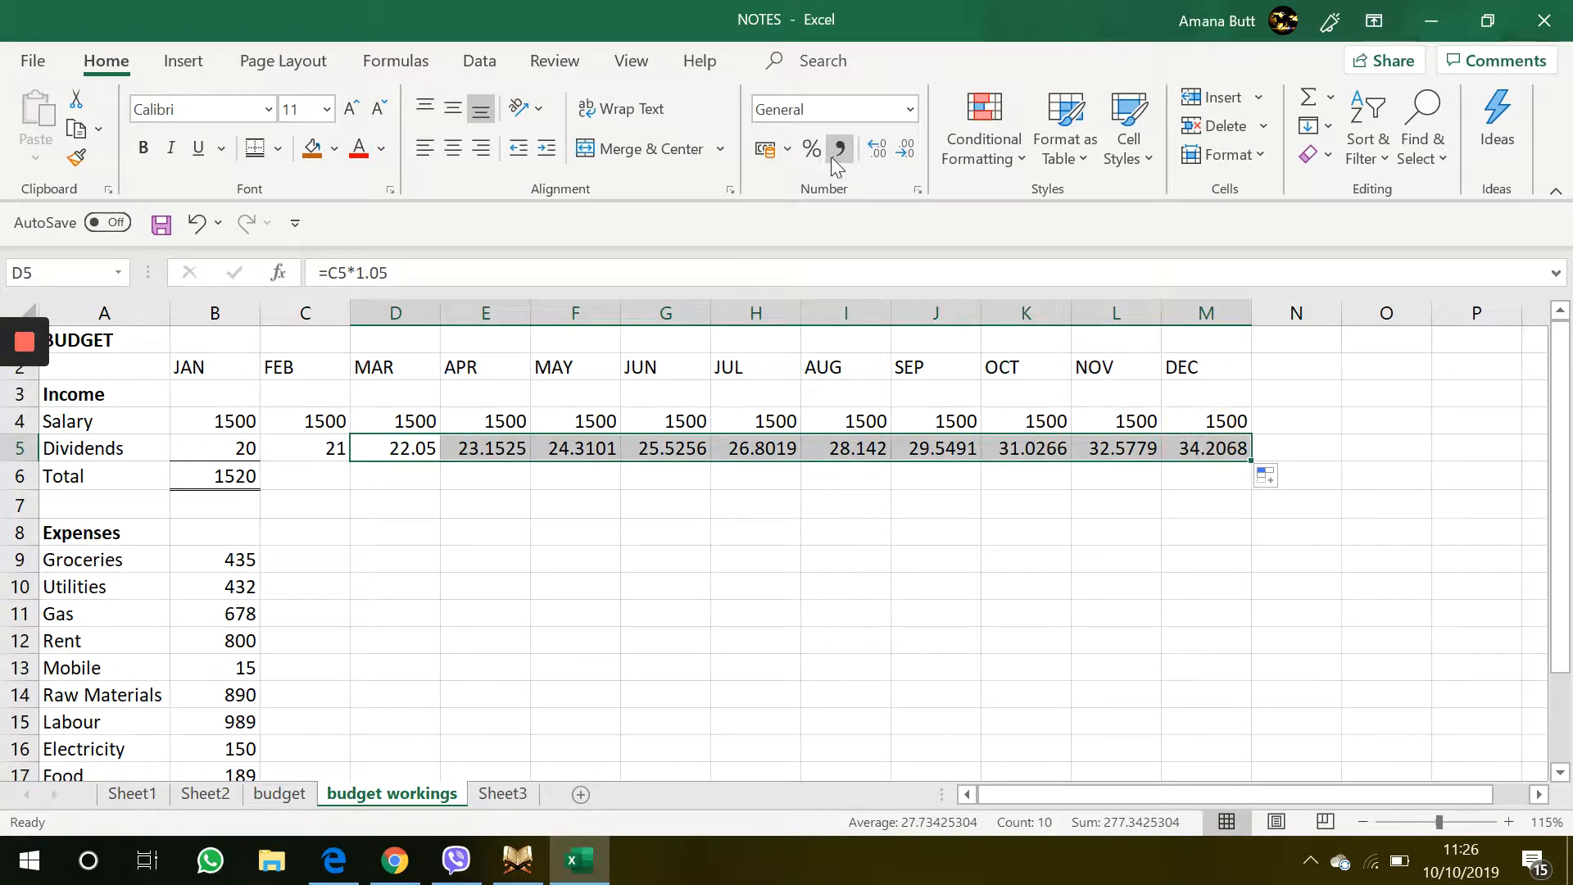
{"action": "left_click", "coordinate": [877, 150]}
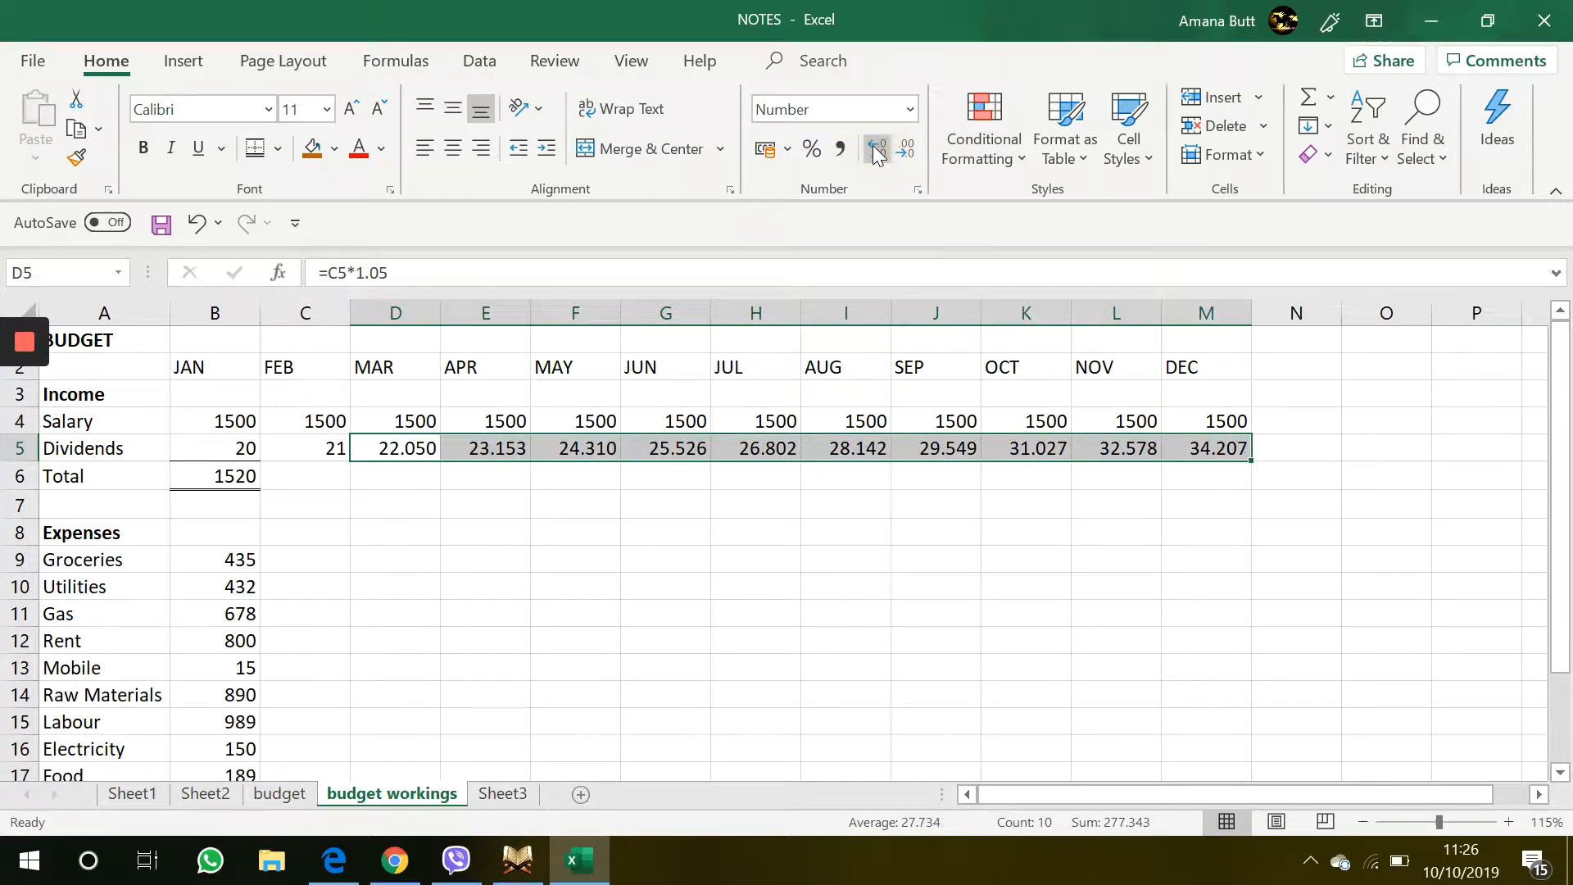
{"action": "left_click", "coordinate": [877, 150]}
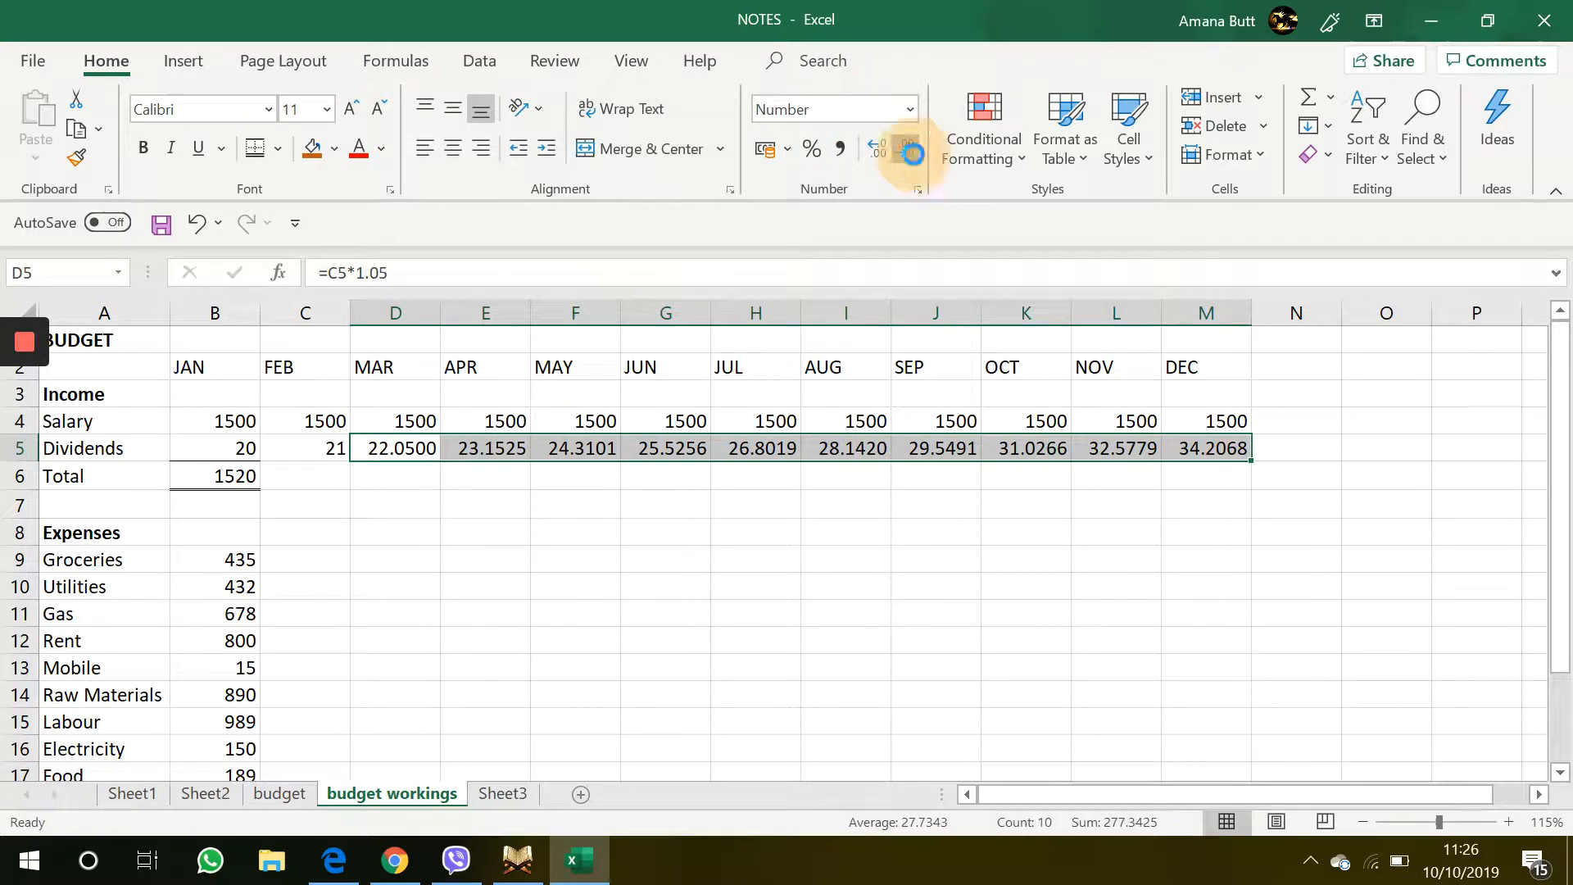
{"action": "left_click", "coordinate": [912, 154]}
{"action": "left_click", "coordinate": [913, 154]}
{"action": "left_click", "coordinate": [912, 154]}
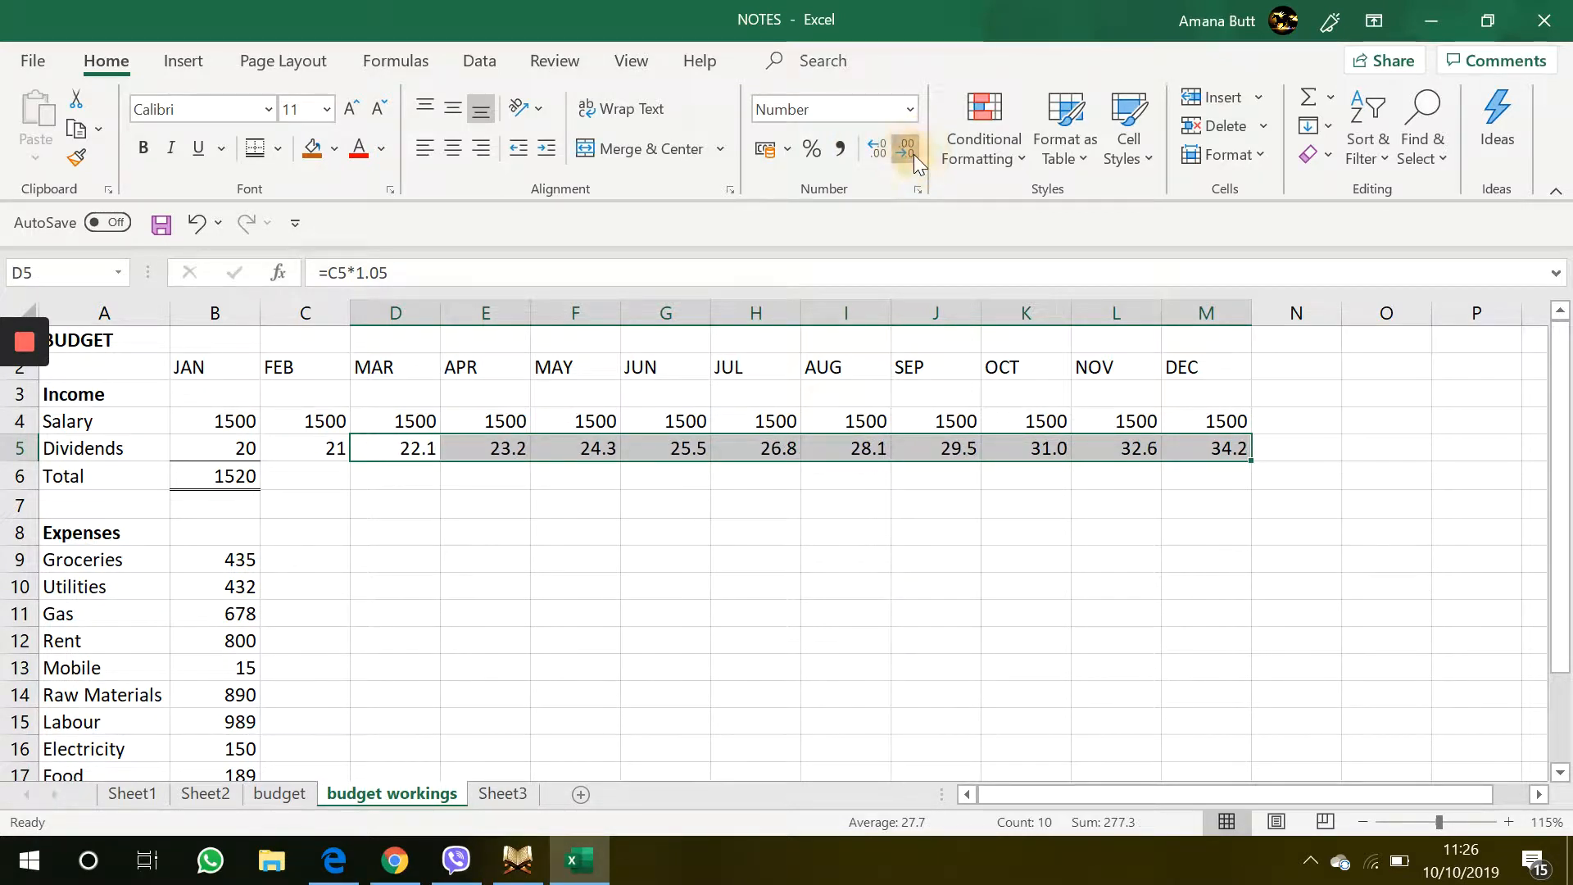
{"action": "left_click", "coordinate": [912, 154]}
{"action": "left_click", "coordinate": [750, 577]}
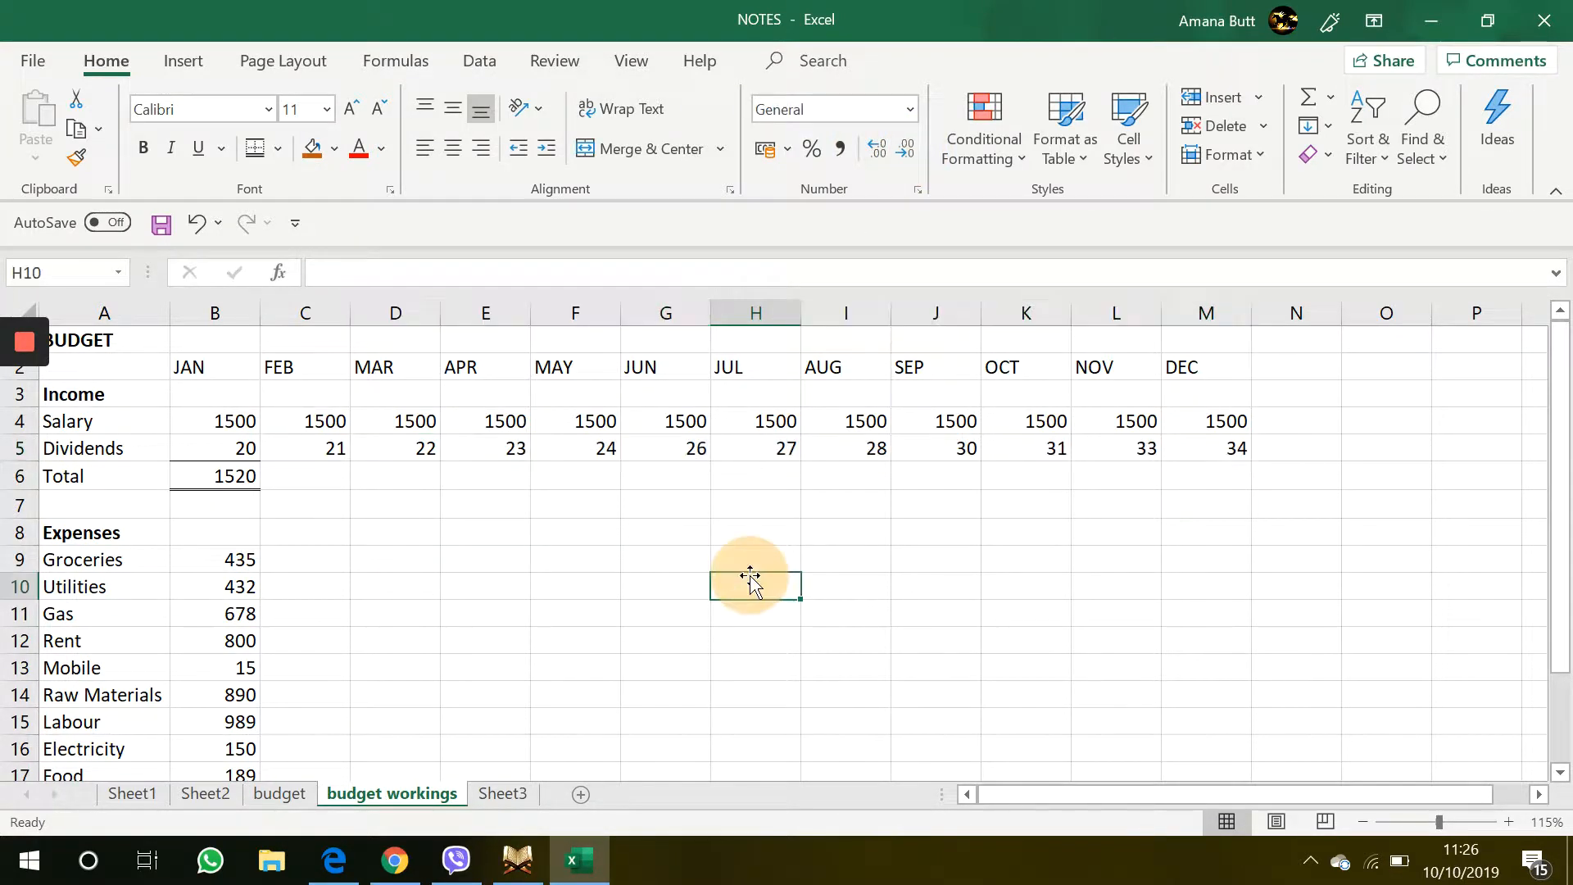
Fill the income Total SUM formula from B6 across to M6
{"action": "left_click", "coordinate": [411, 526]}
{"action": "left_click", "coordinate": [308, 486]}
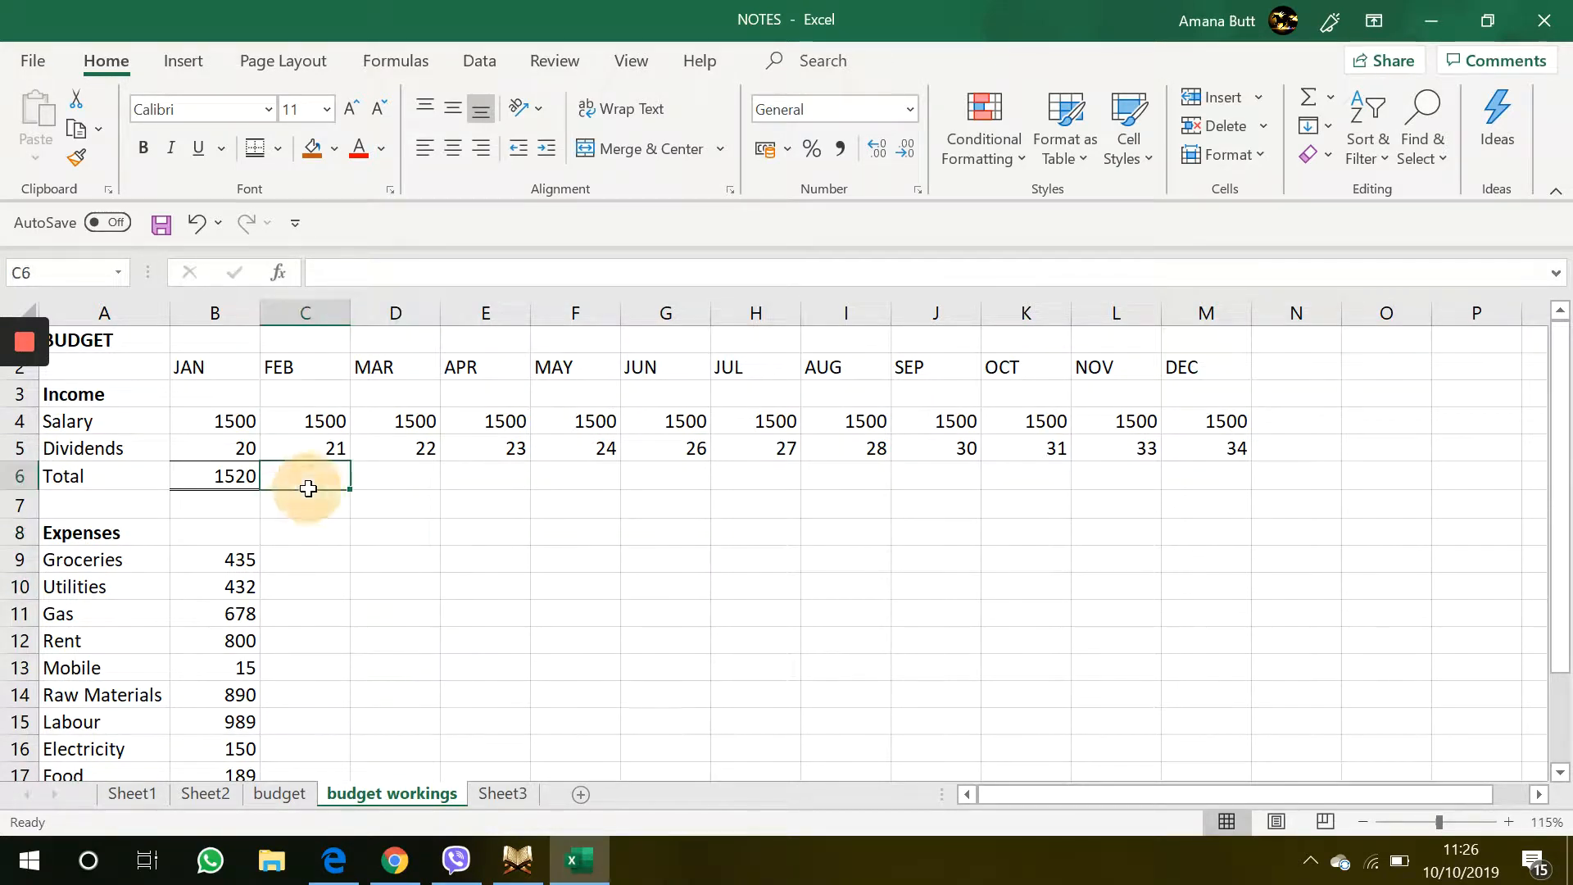
{"action": "left_click", "coordinate": [254, 483]}
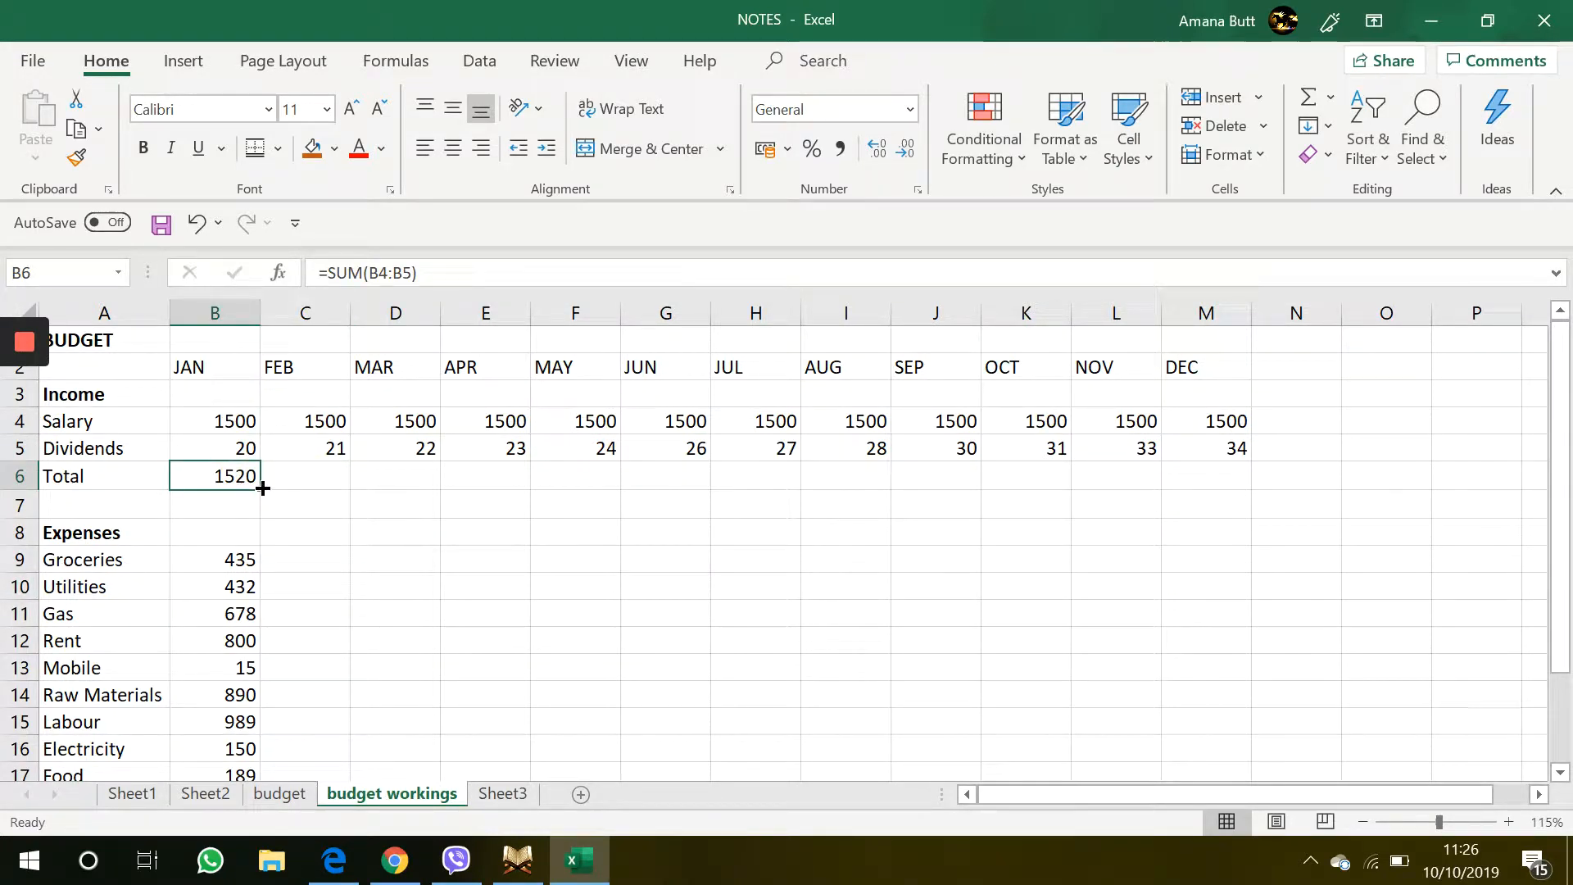
{"action": "left_click_drag", "start_coordinate": [263, 488], "coordinate": [1225, 537]}
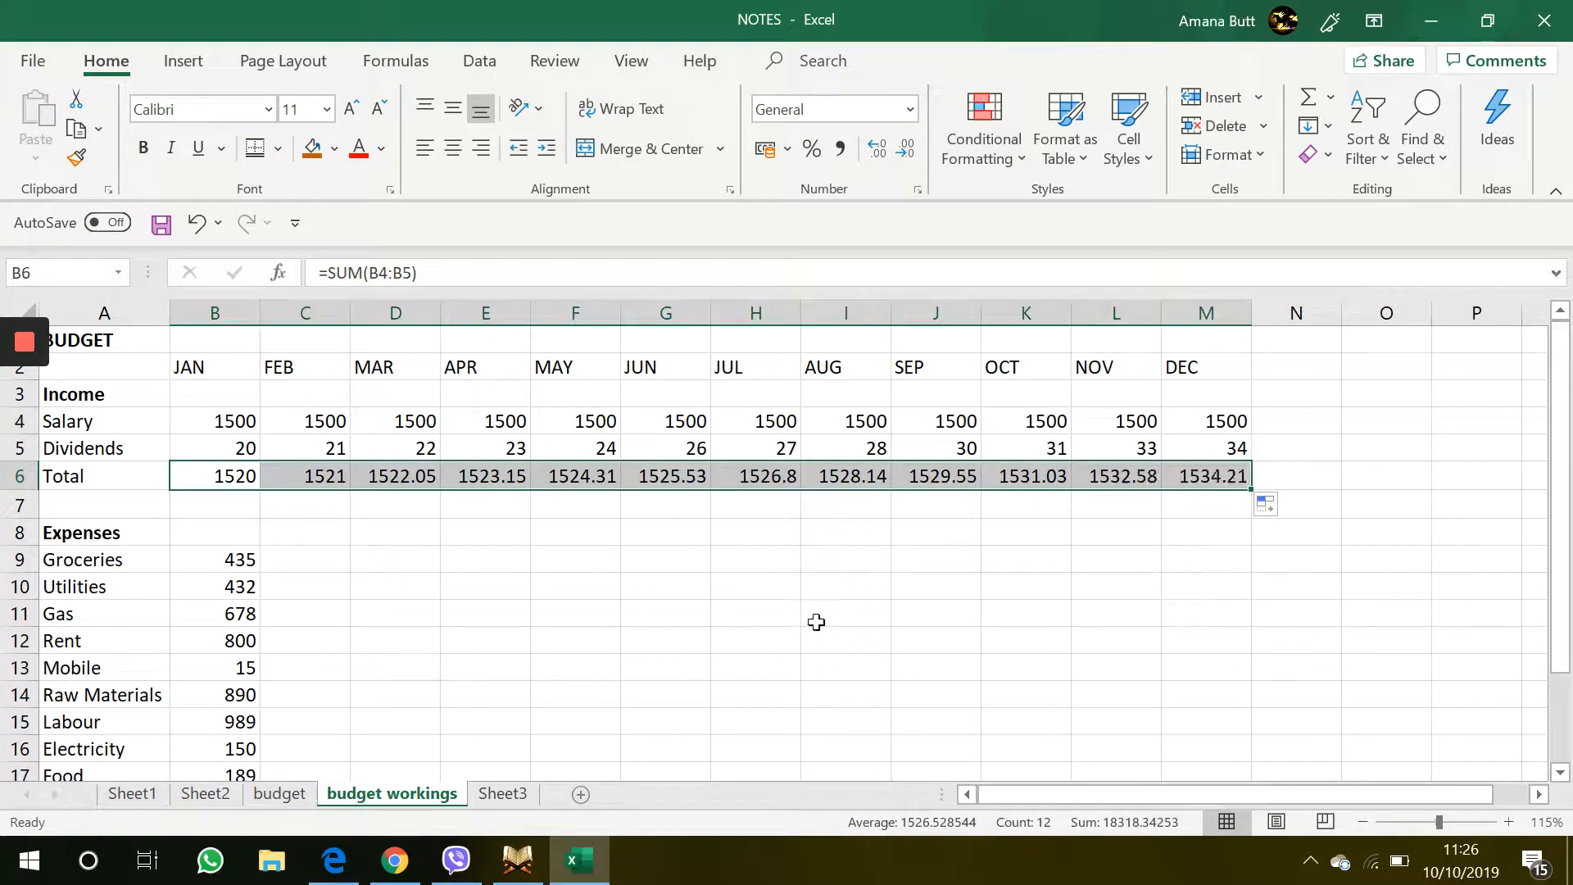
{"action": "left_click", "coordinate": [748, 641]}
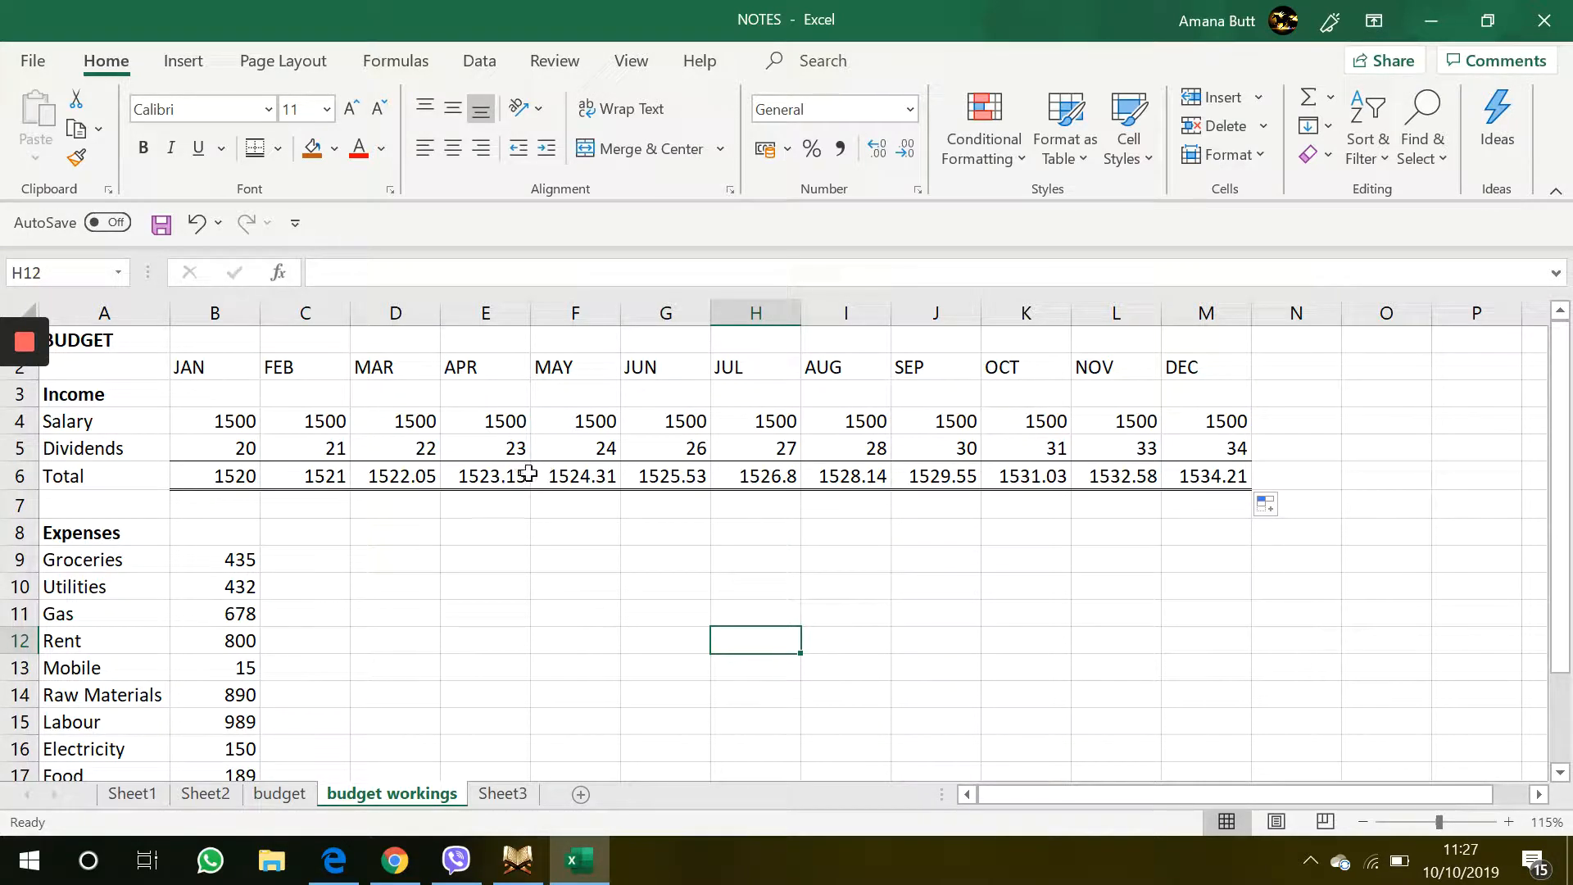
{"action": "left_click", "coordinate": [227, 484]}
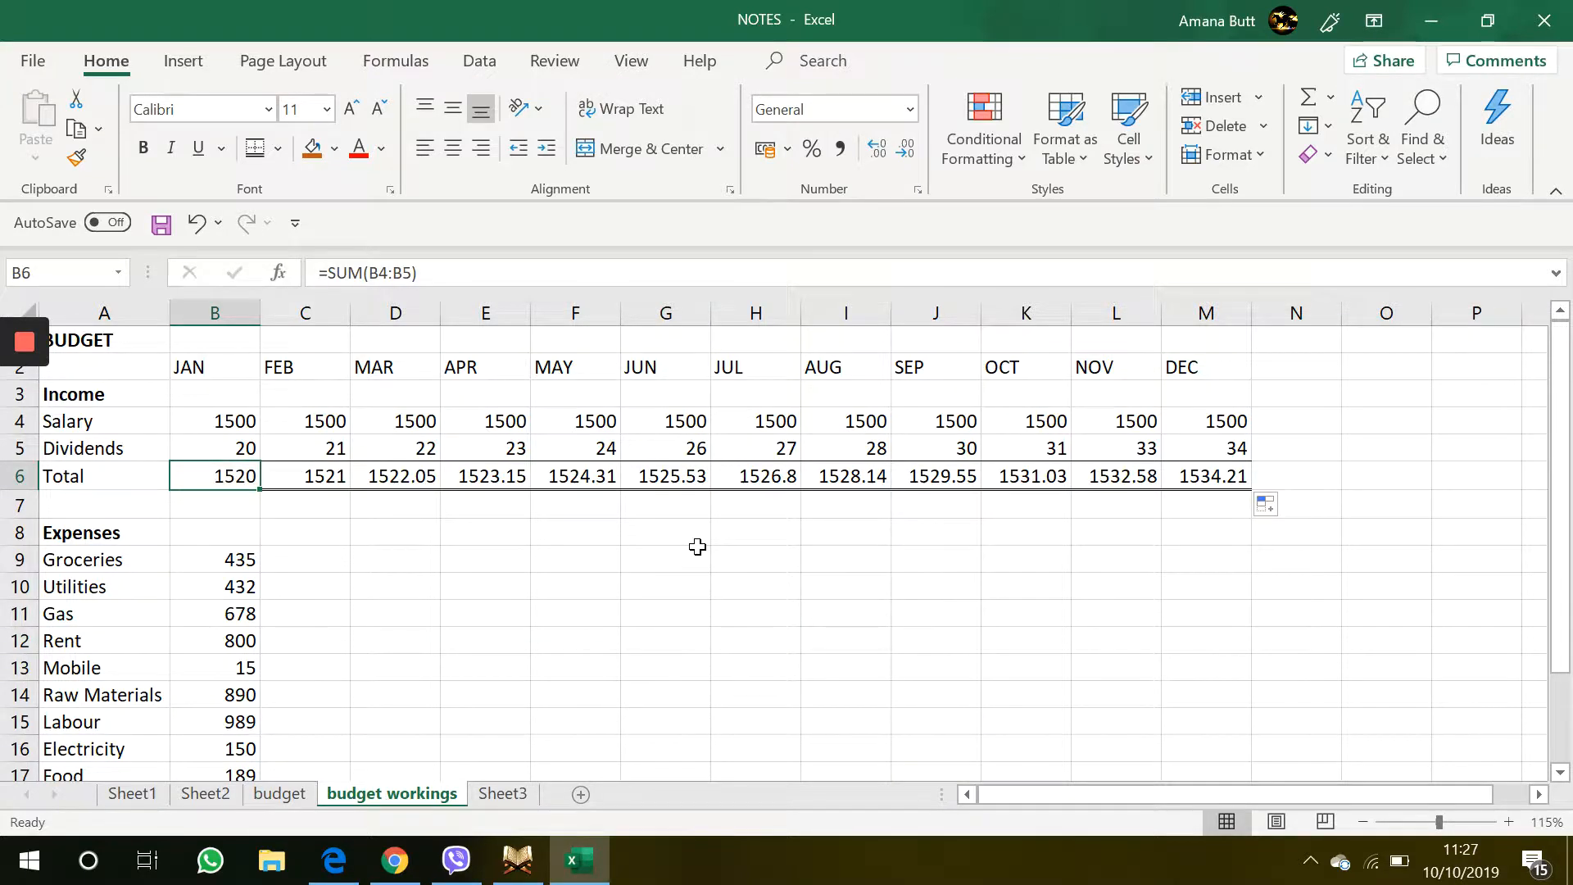
{"action": "left_click", "coordinate": [338, 514]}
{"action": "scroll", "coordinate": [320, 492], "scroll_direction": "up", "scroll_amount": 4, "text": "ctrl"}
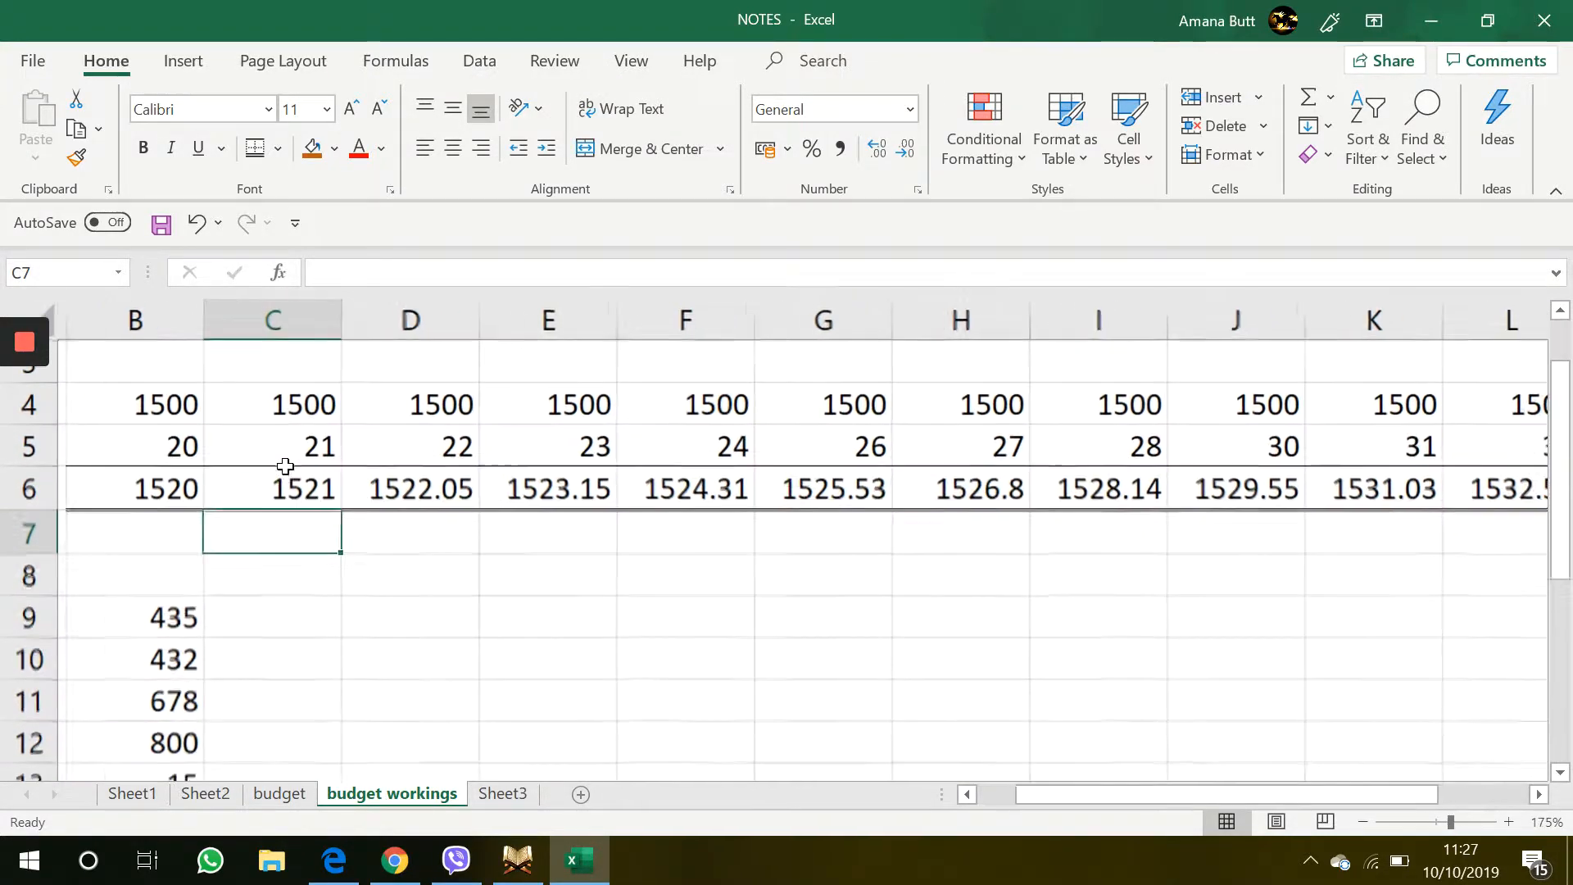
{"action": "scroll", "coordinate": [516, 524], "scroll_direction": "down", "scroll_amount": 5, "text": "ctrl"}
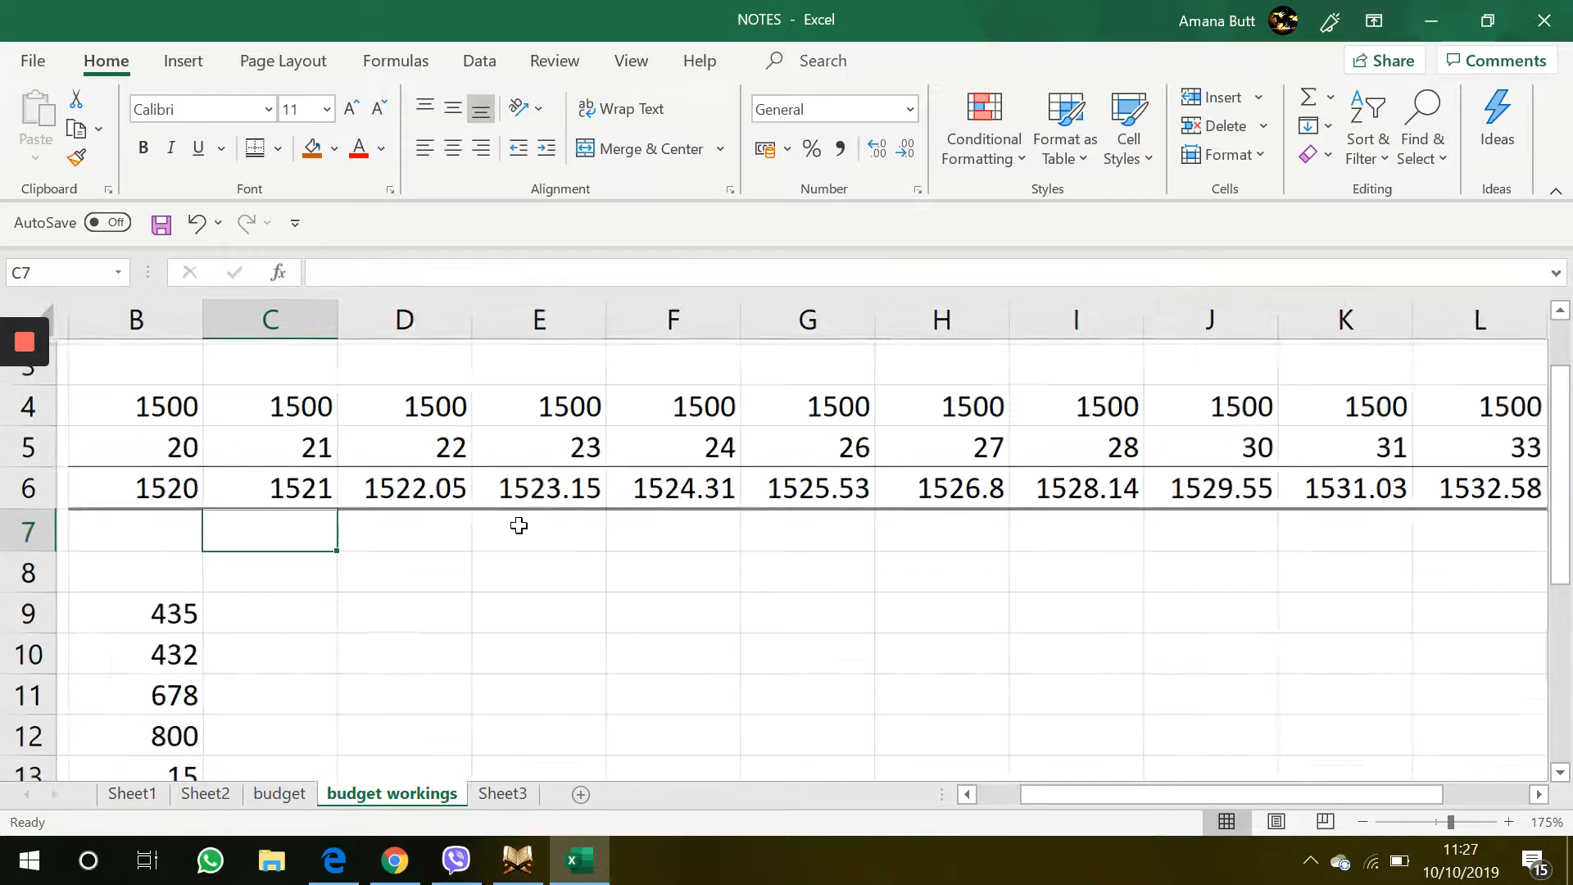
Copy the expense values from B9:B17 across to the DEC column
{"action": "scroll", "coordinate": [519, 525], "scroll_direction": "down", "scroll_amount": 1, "text": "ctrl"}
{"action": "scroll", "coordinate": [519, 523], "scroll_direction": "down", "scroll_amount": 1}
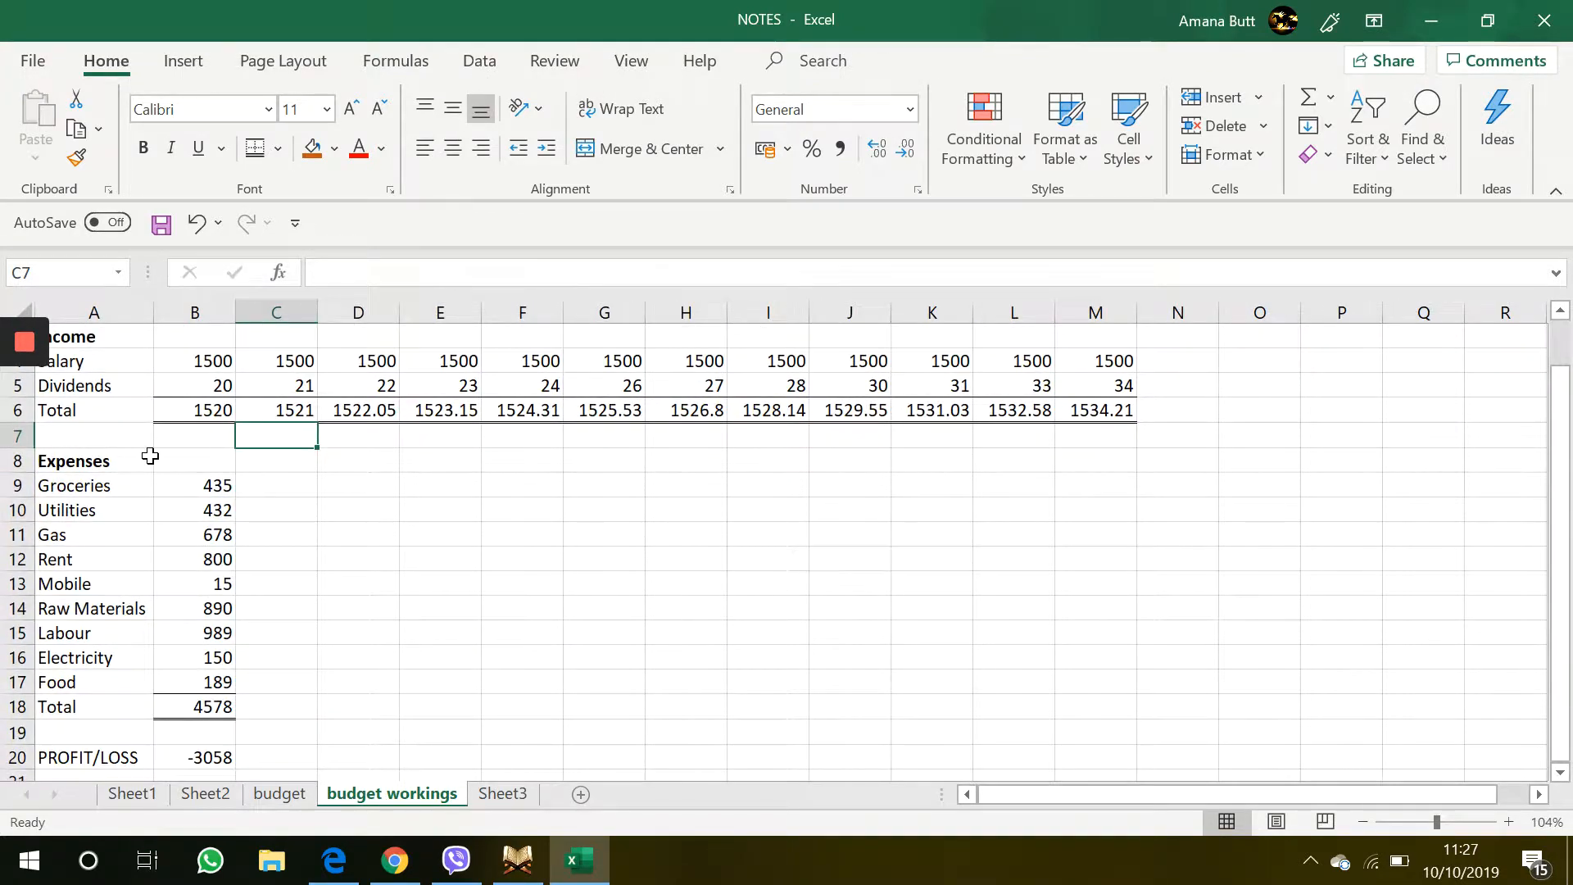
{"action": "left_click", "coordinate": [328, 482]}
{"action": "left_click", "coordinate": [231, 489]}
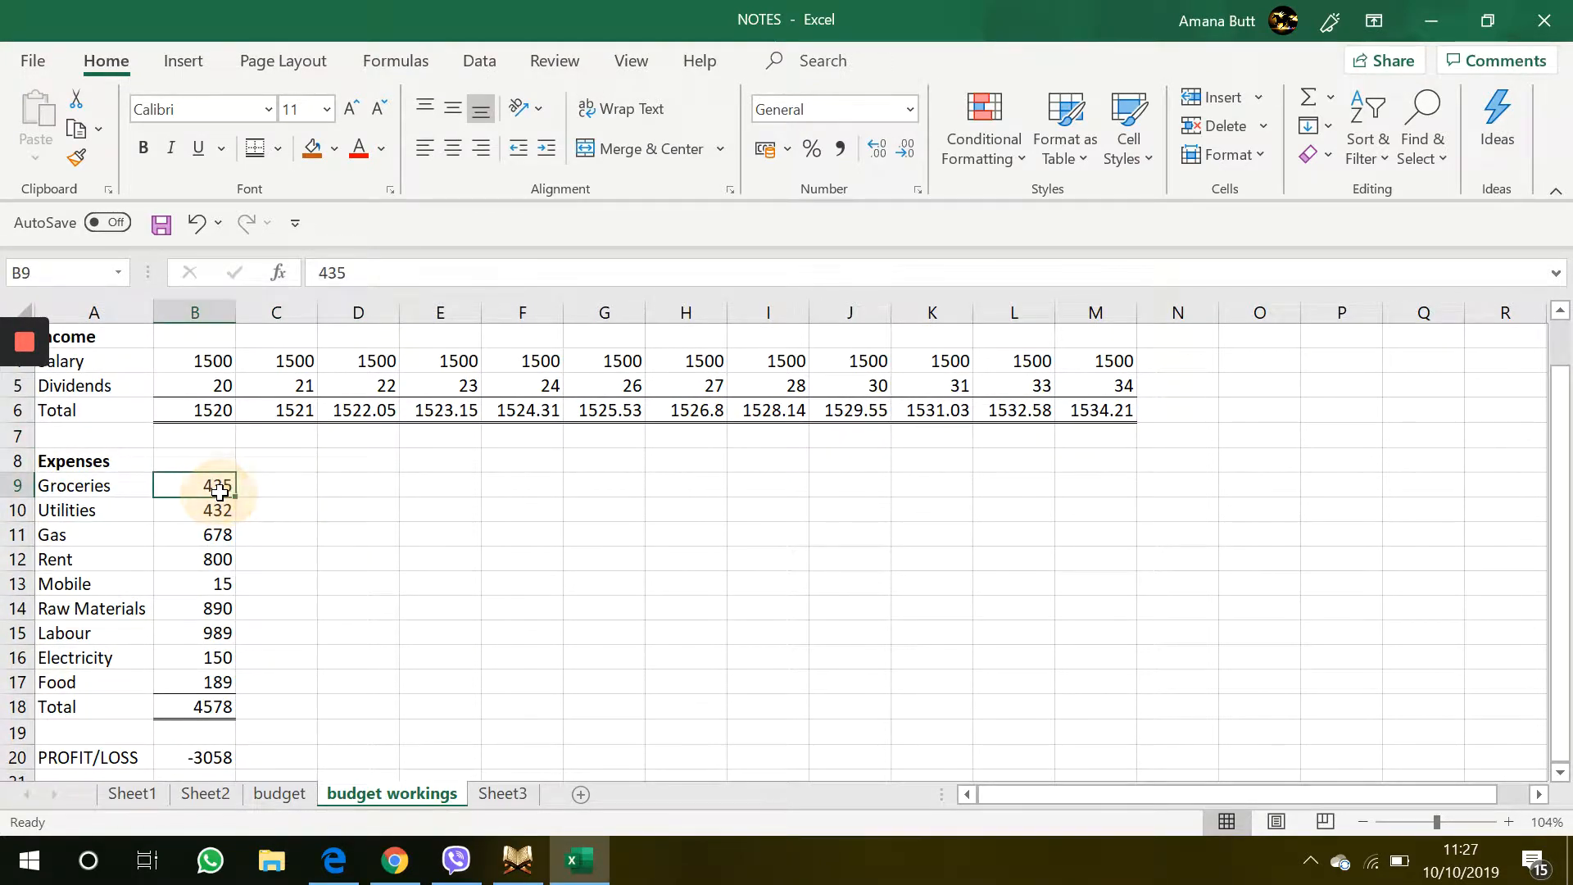
{"action": "left_click", "coordinate": [279, 487]}
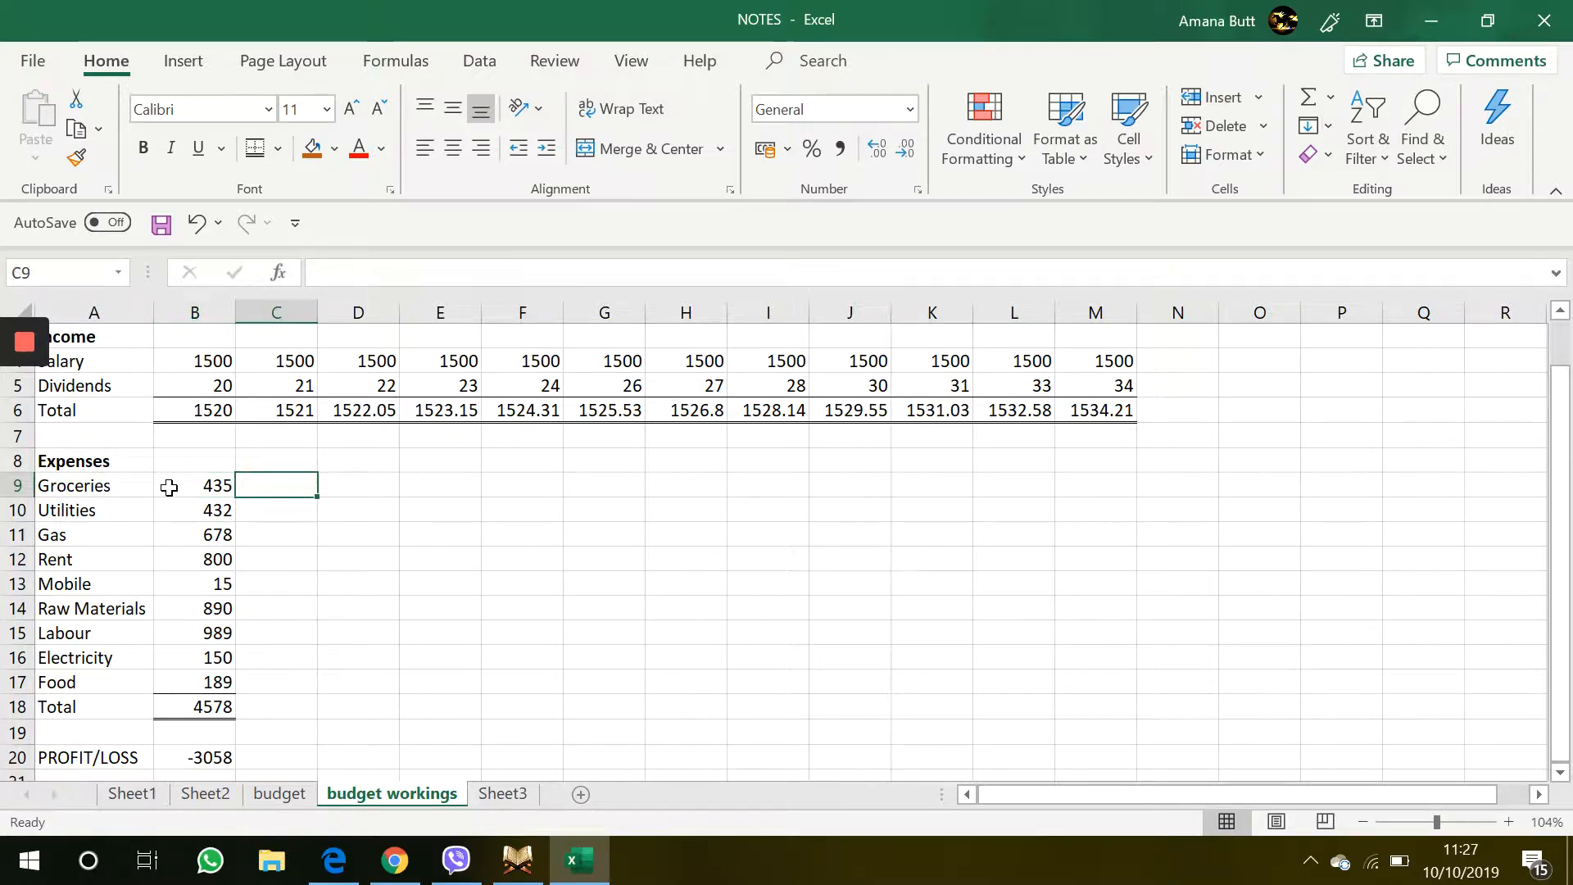
{"action": "left_click_drag", "start_coordinate": [169, 488], "coordinate": [1112, 660]}
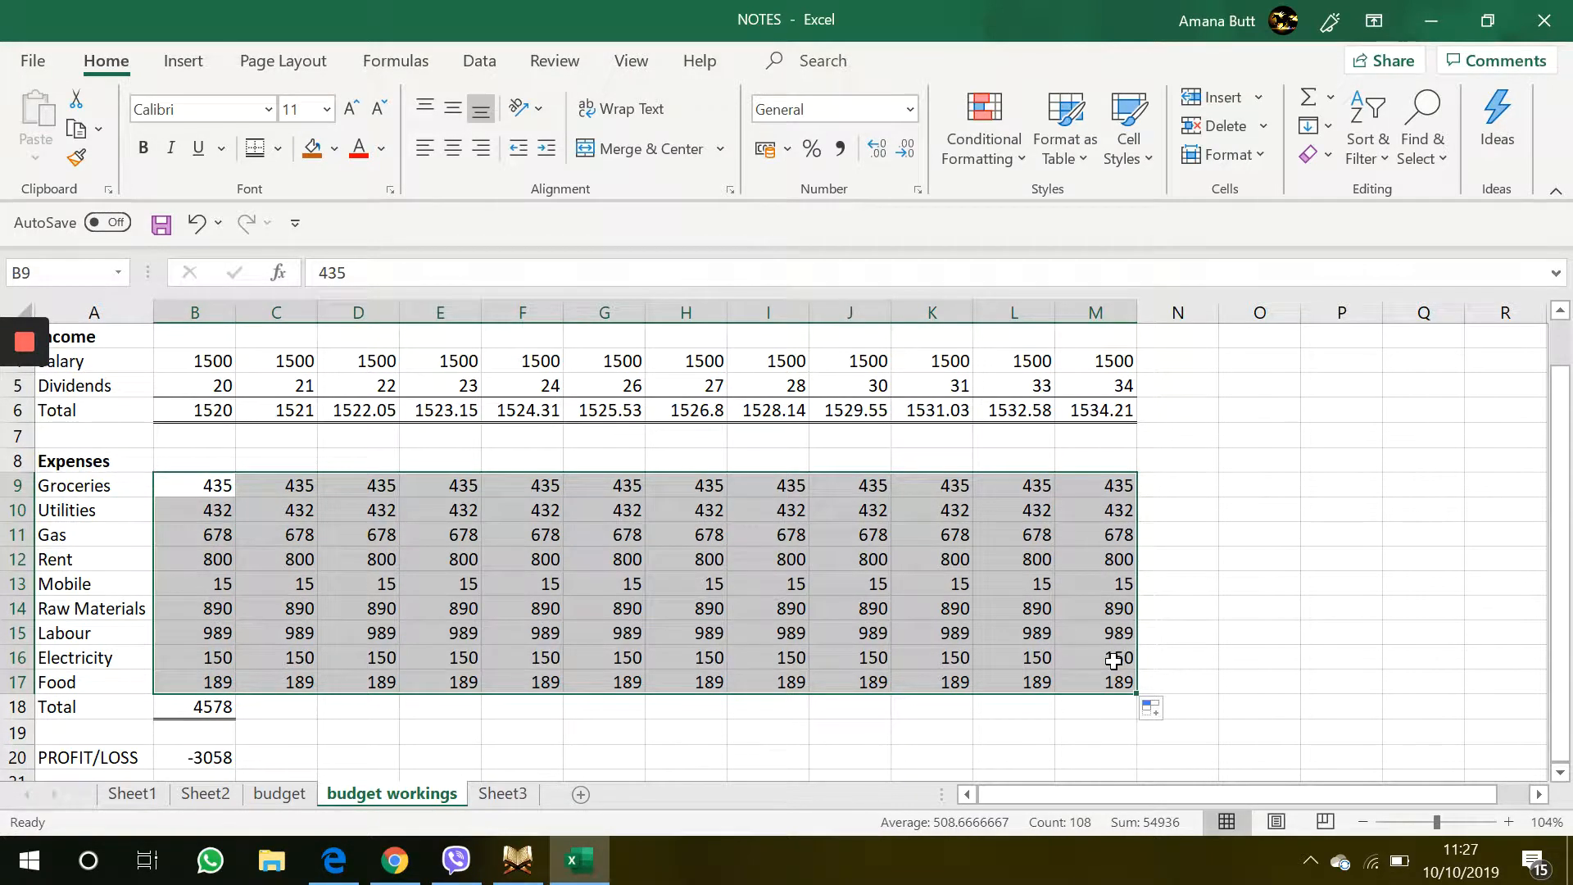
Clear the February expense values in C9:C17
{"action": "left_click", "coordinate": [477, 509]}
{"action": "left_click", "coordinate": [223, 481]}
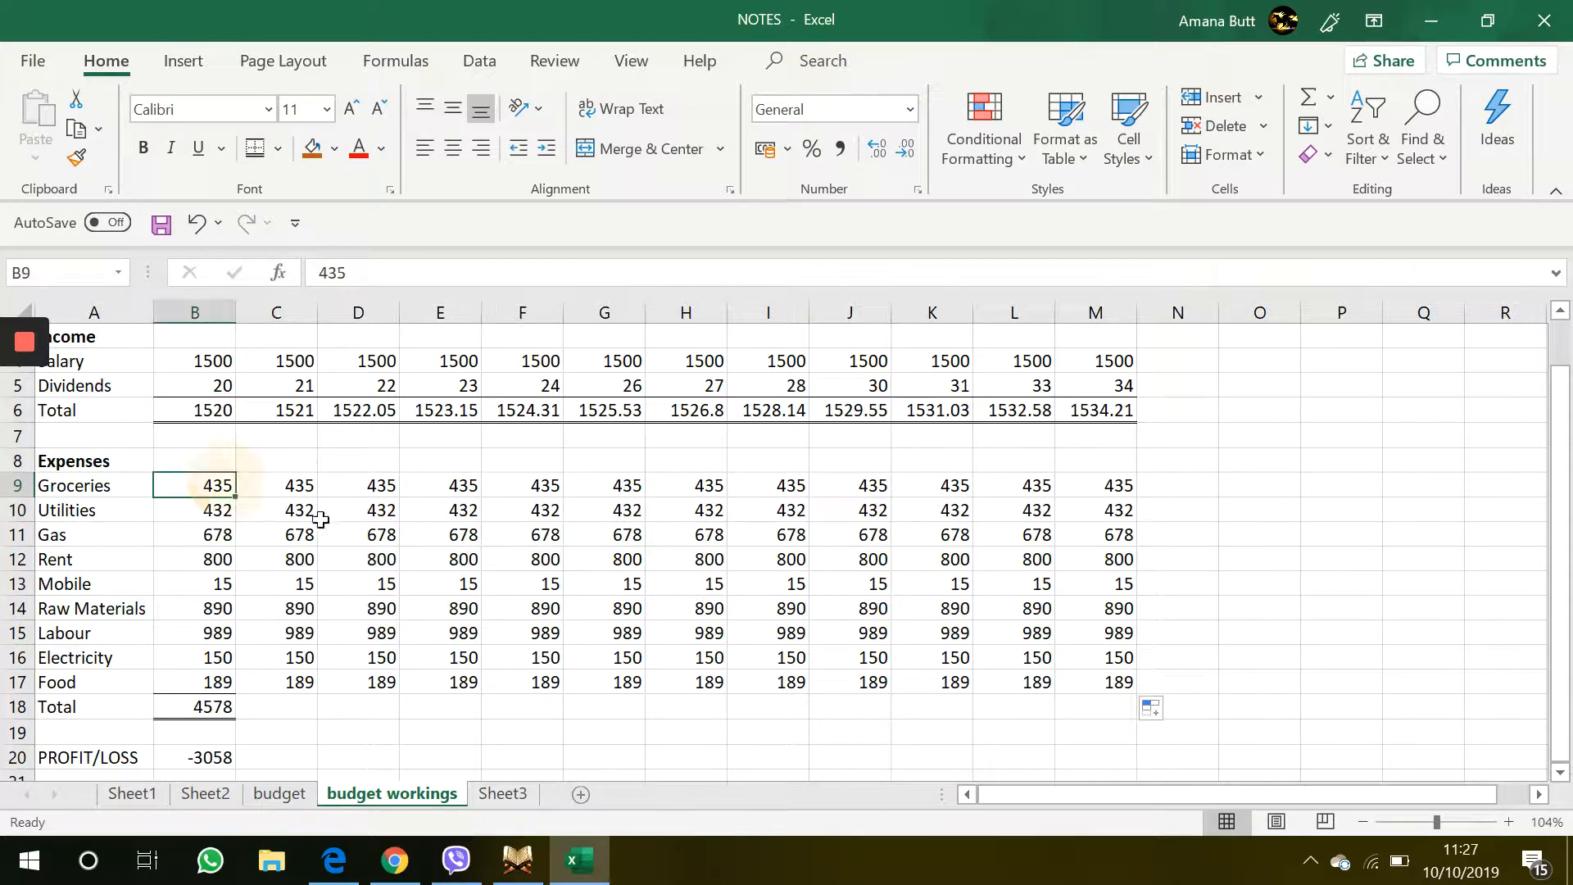
{"action": "left_click_drag", "start_coordinate": [300, 489], "coordinate": [305, 672]}
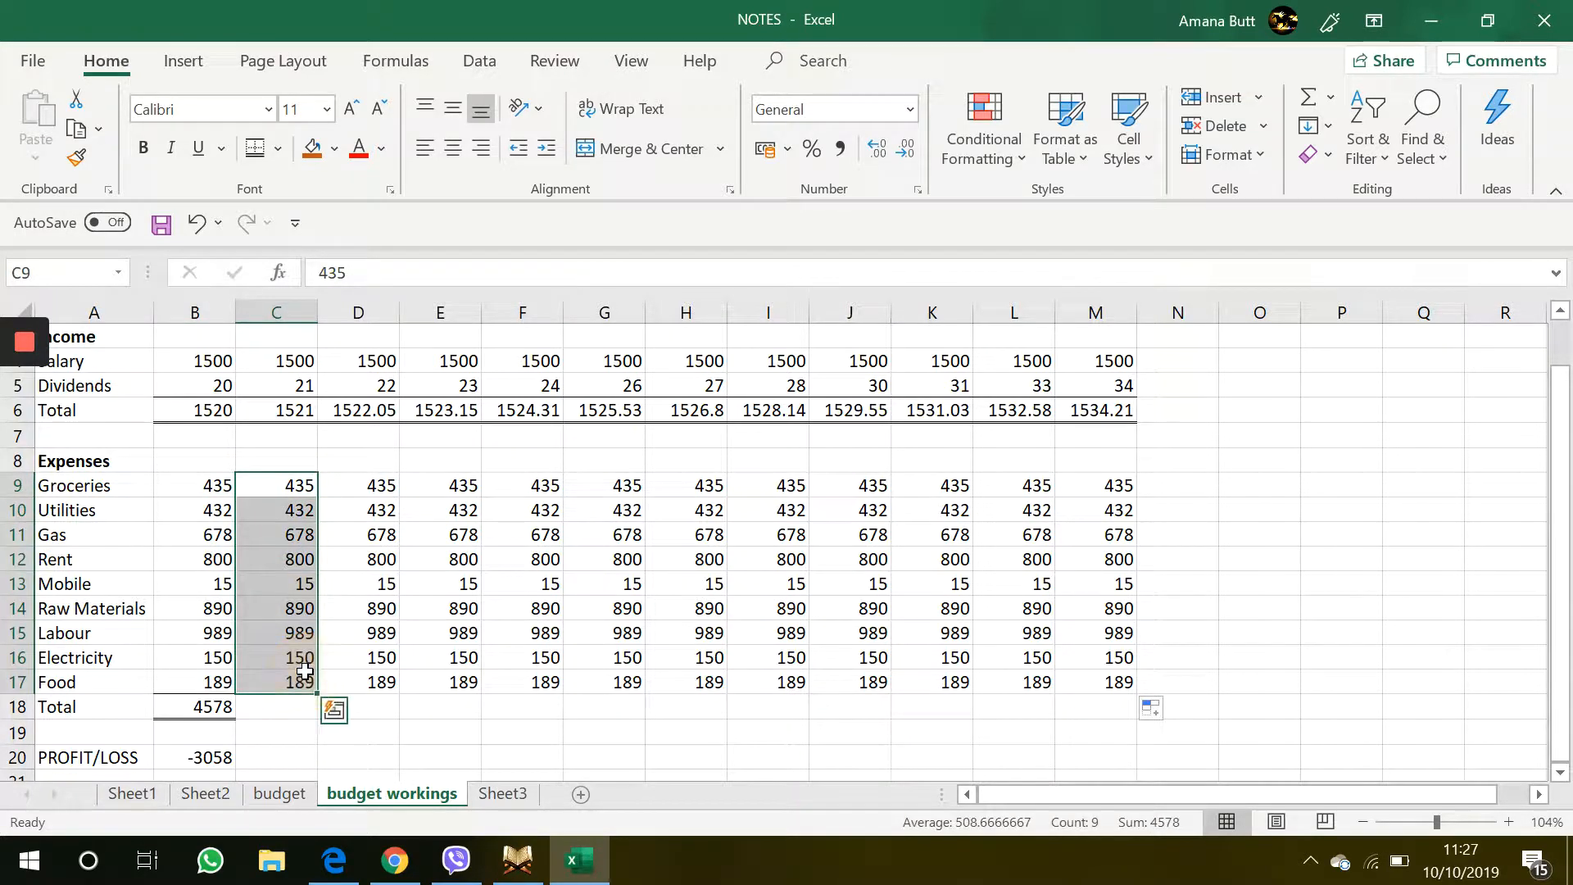
{"action": "key", "text": "Delete"}
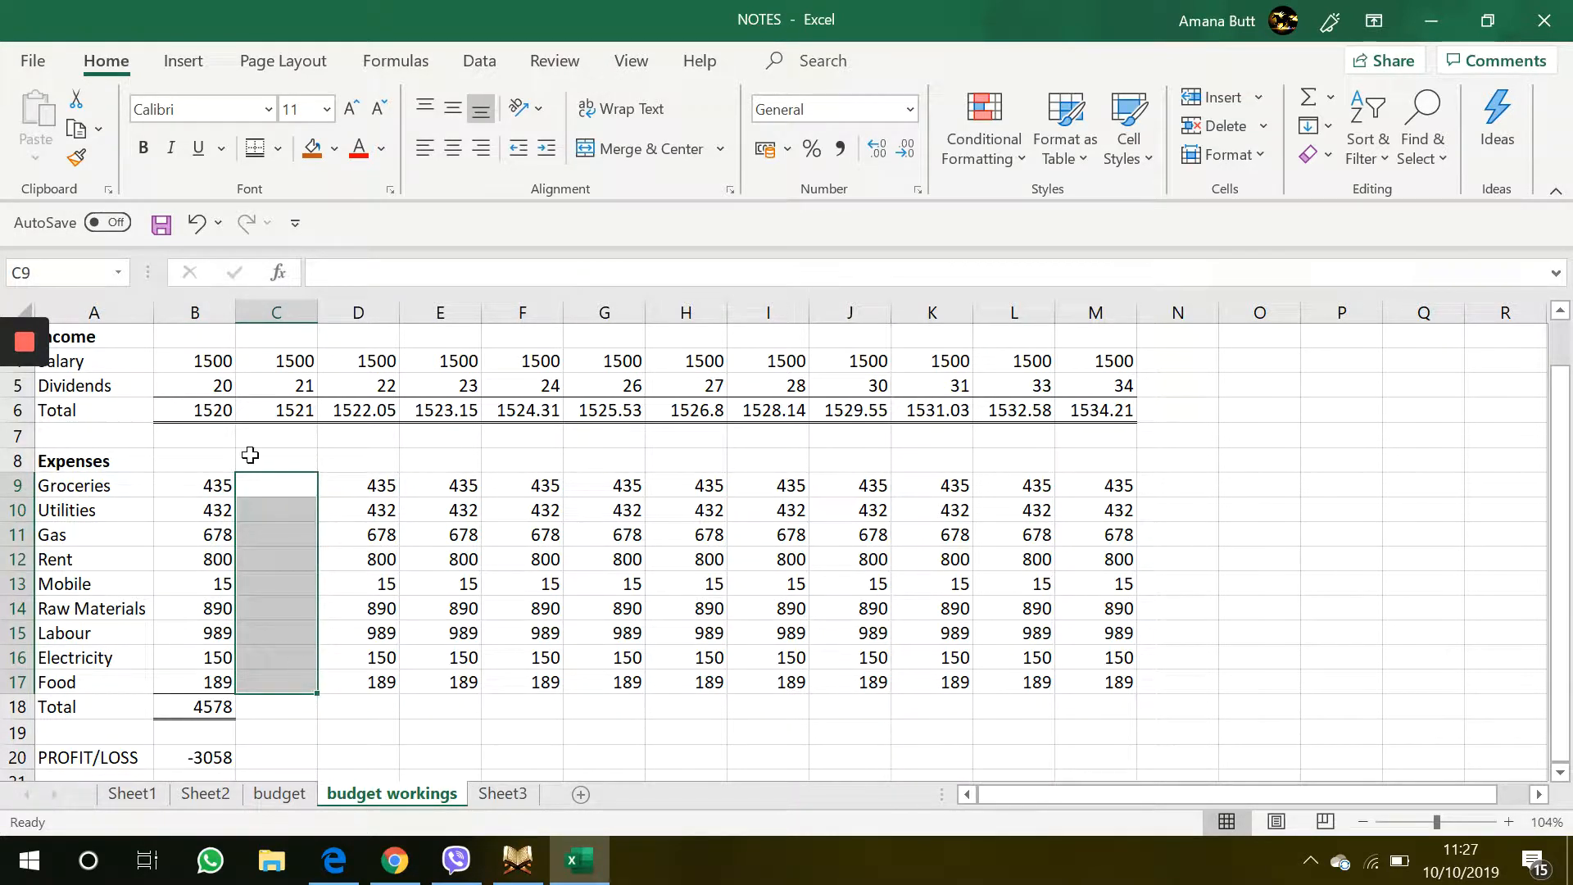
Enter =B9*1.1 in C9 for February groceries and fill the formula down to C17
{"action": "left_click", "coordinate": [256, 501]}
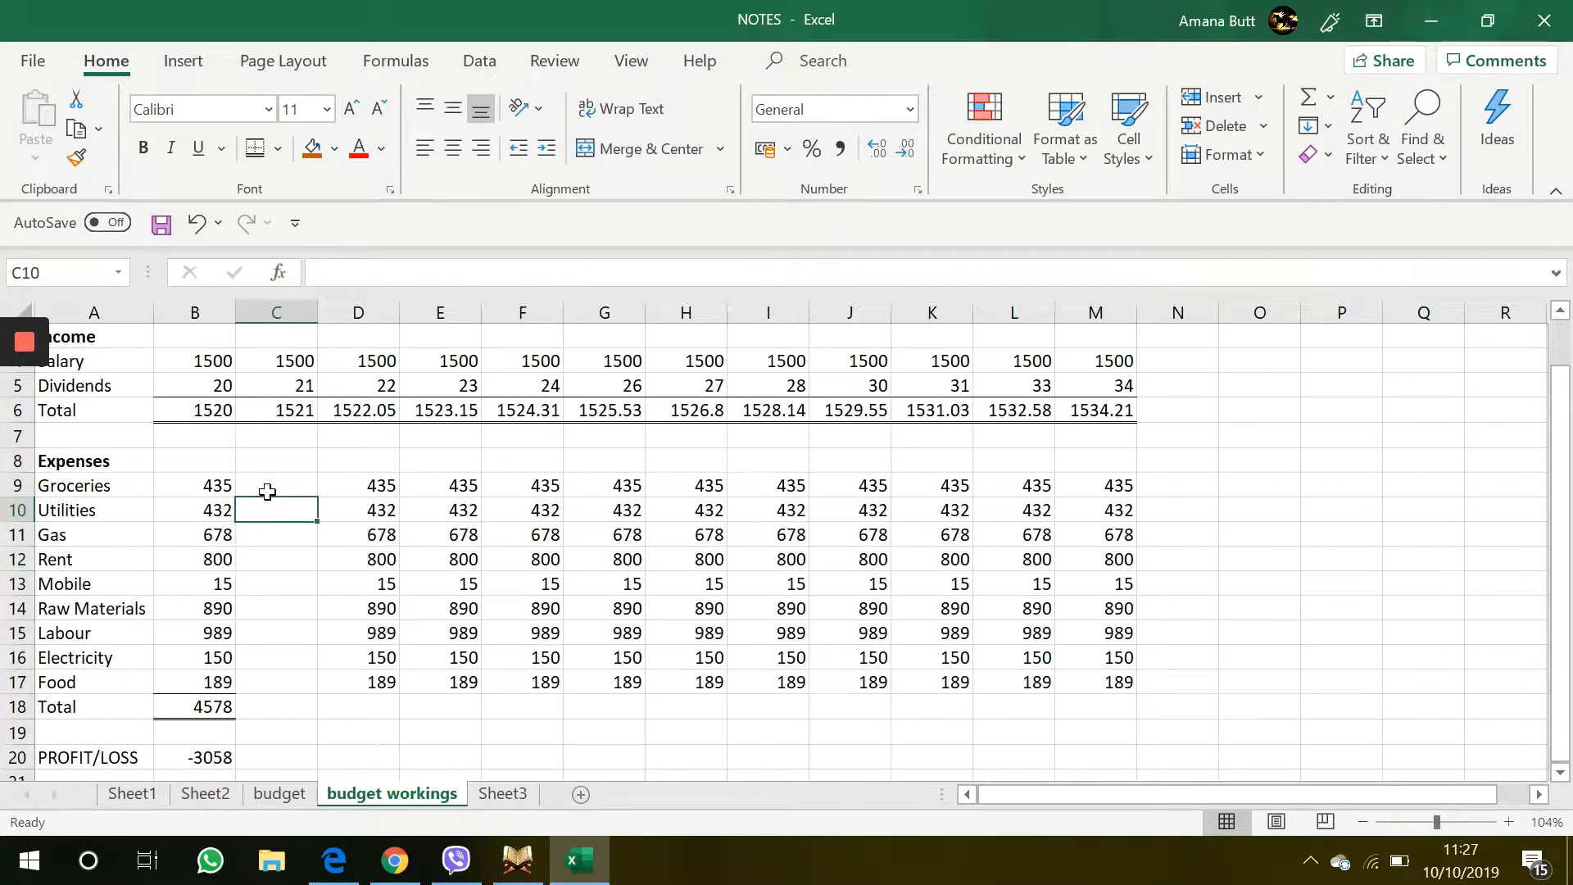
{"action": "left_click", "coordinate": [263, 488]}
{"action": "type", "text": "="}
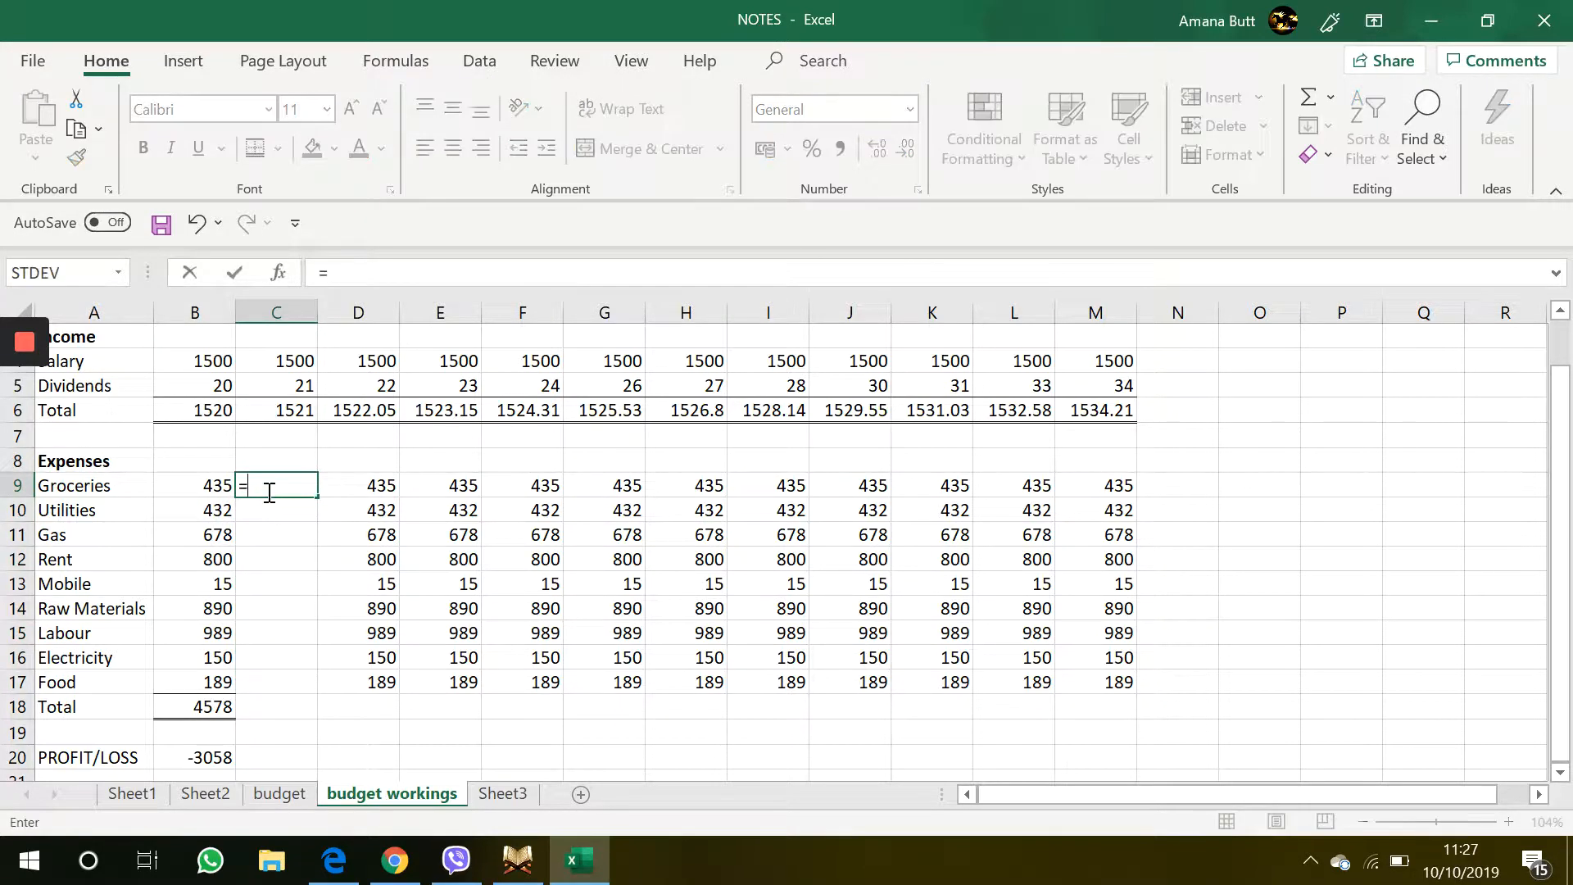
{"action": "left_click", "coordinate": [215, 487]}
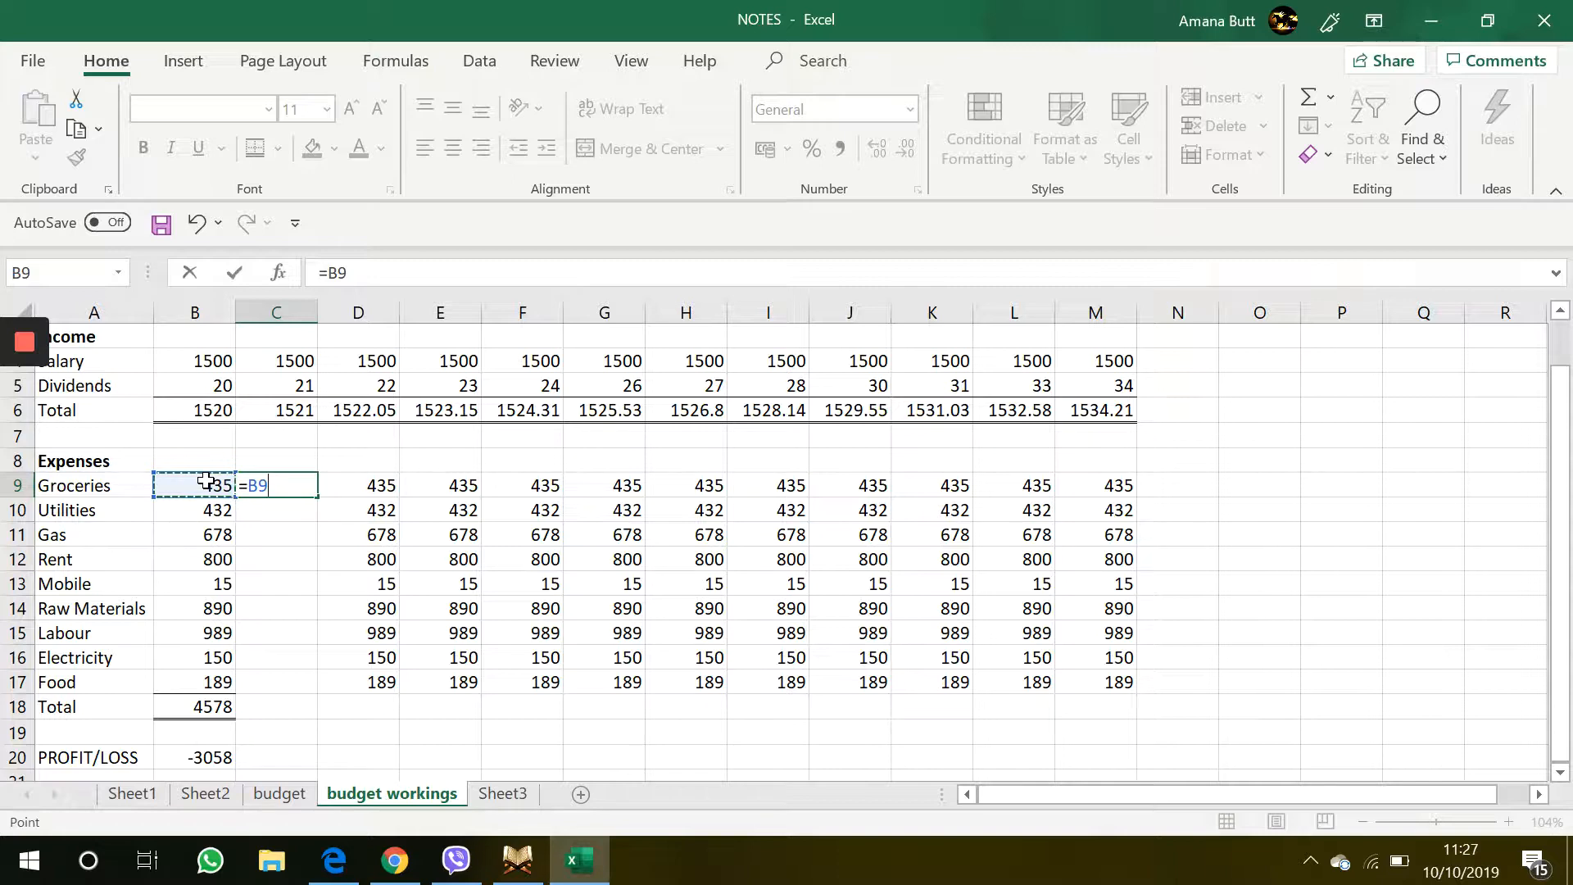
{"action": "type", "text": "*"}
{"action": "key", "text": "Return"}
{"action": "left_click", "coordinate": [297, 483]}
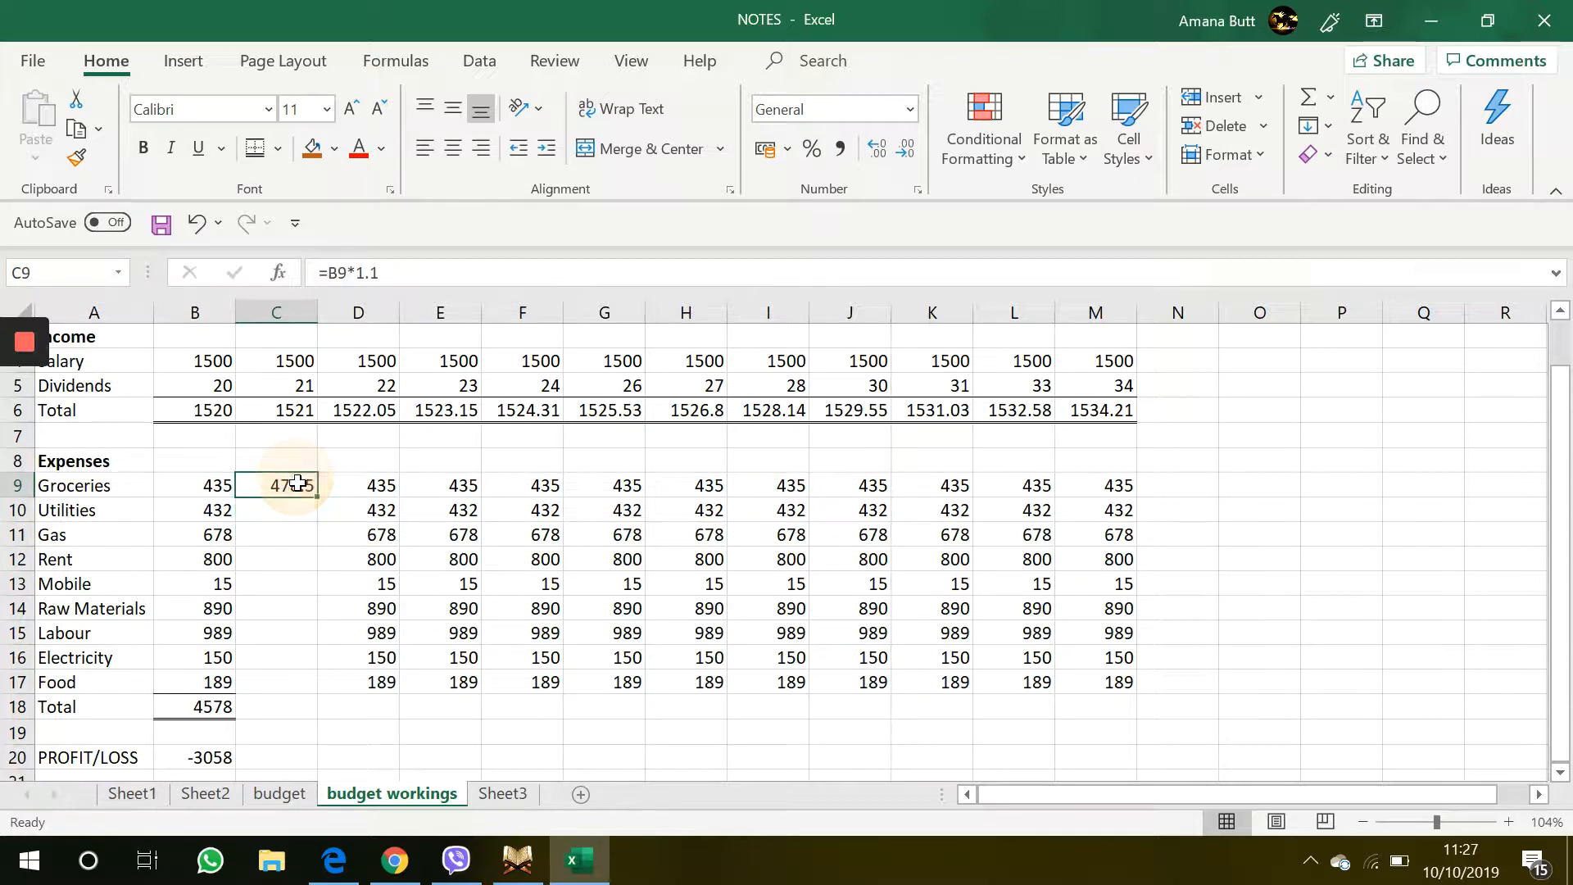
{"action": "left_click_drag", "start_coordinate": [317, 495], "coordinate": [304, 706]}
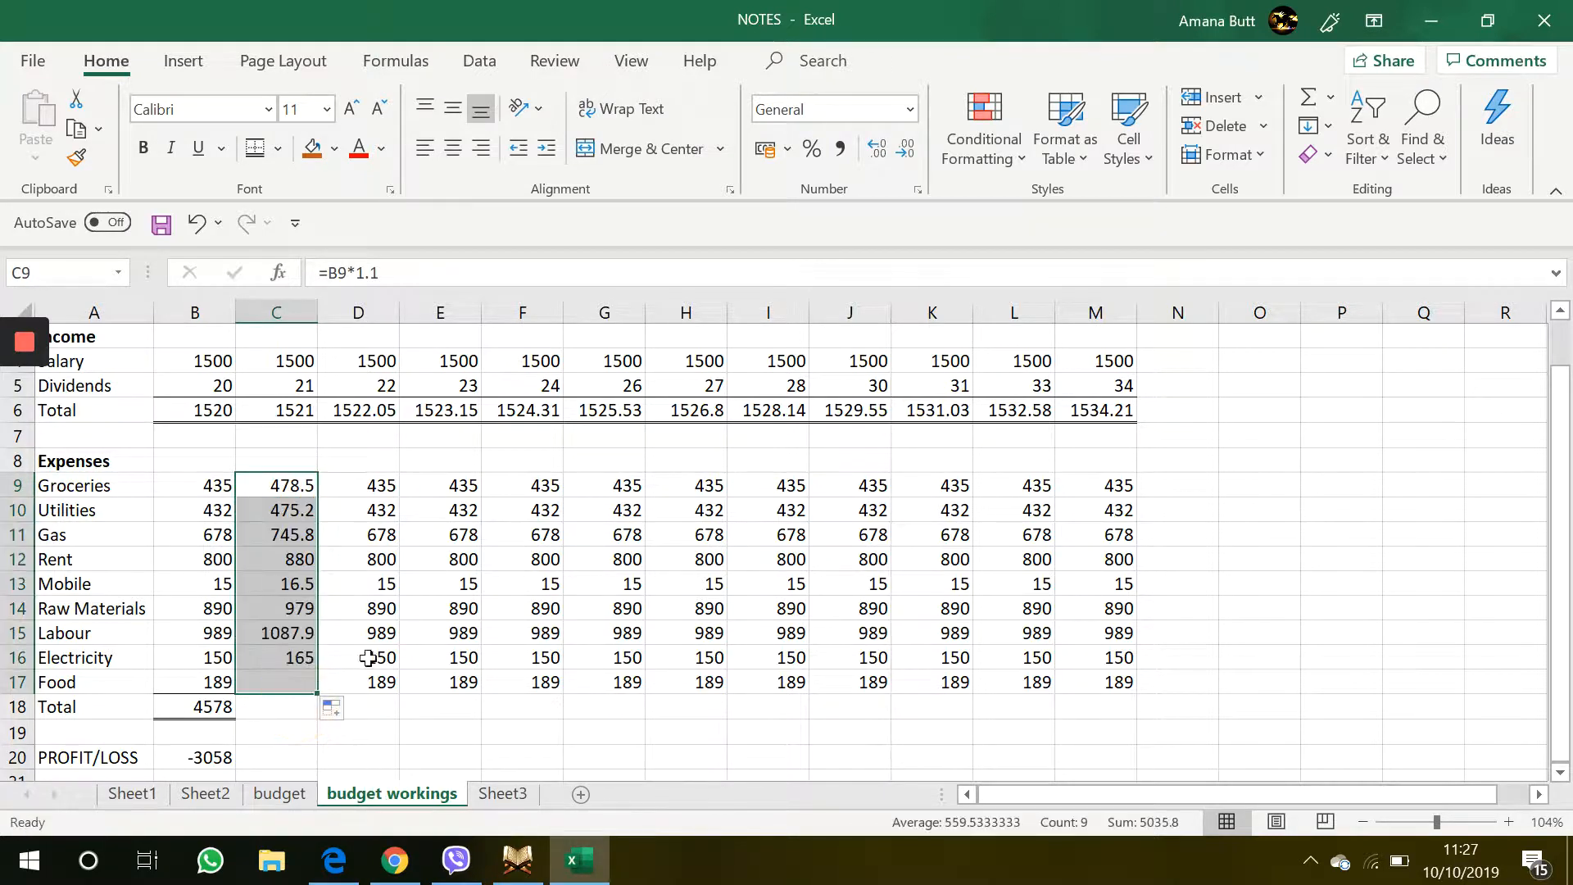
Fill the February expense formulas in C9:C17 across to the DEC column M
{"action": "left_click", "coordinate": [434, 583]}
{"action": "left_click", "coordinate": [284, 528]}
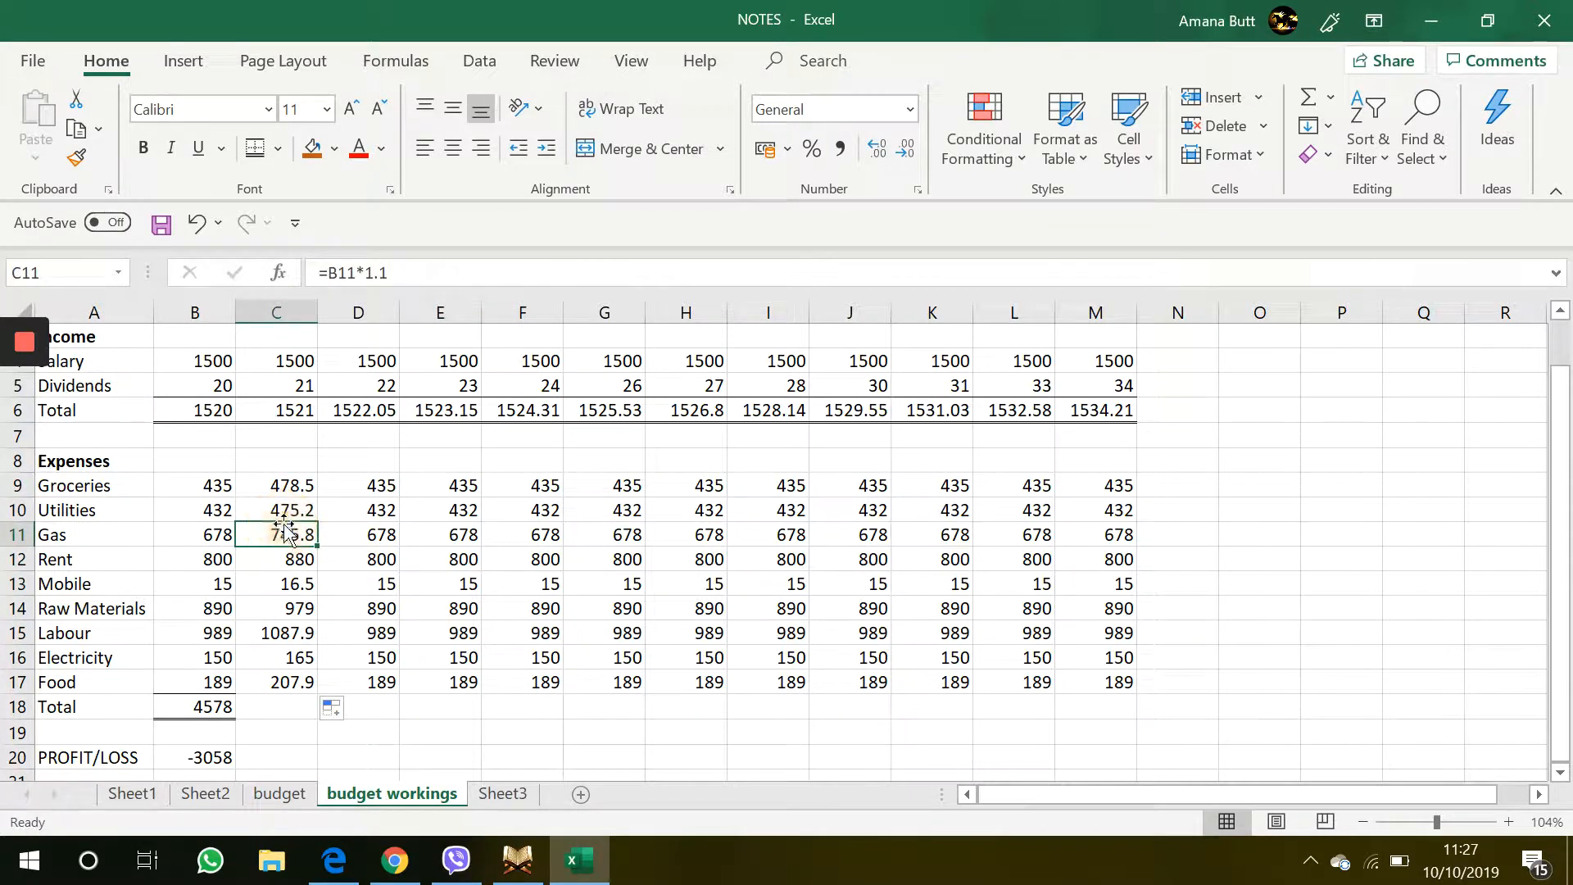
{"action": "left_click", "coordinate": [272, 587]}
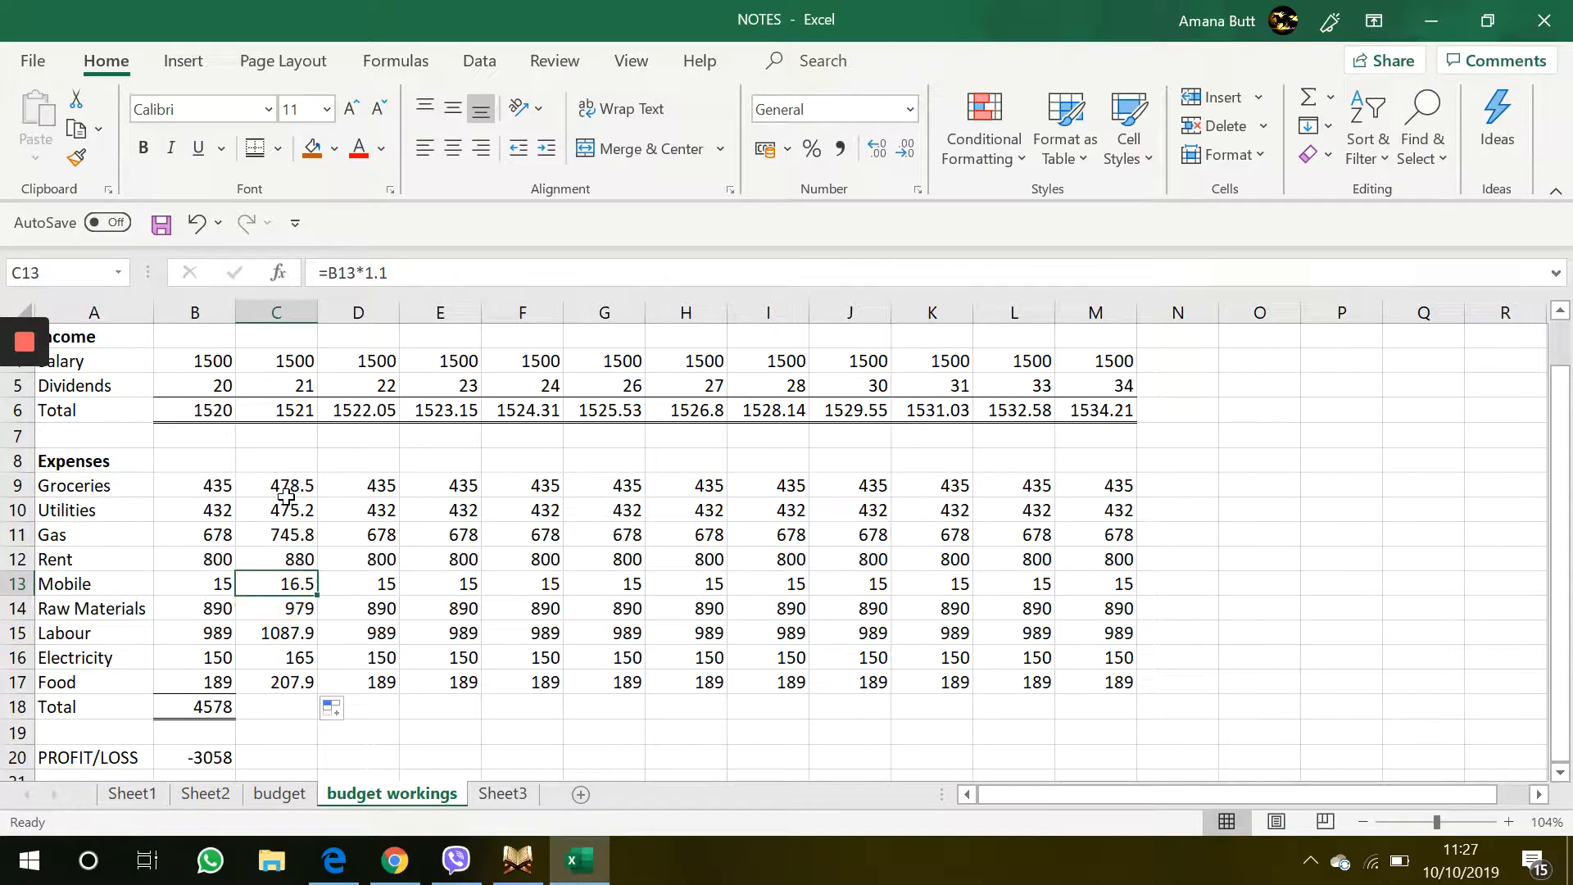
{"action": "left_click", "coordinate": [286, 494]}
{"action": "left_click_drag", "start_coordinate": [295, 481], "coordinate": [1117, 642]}
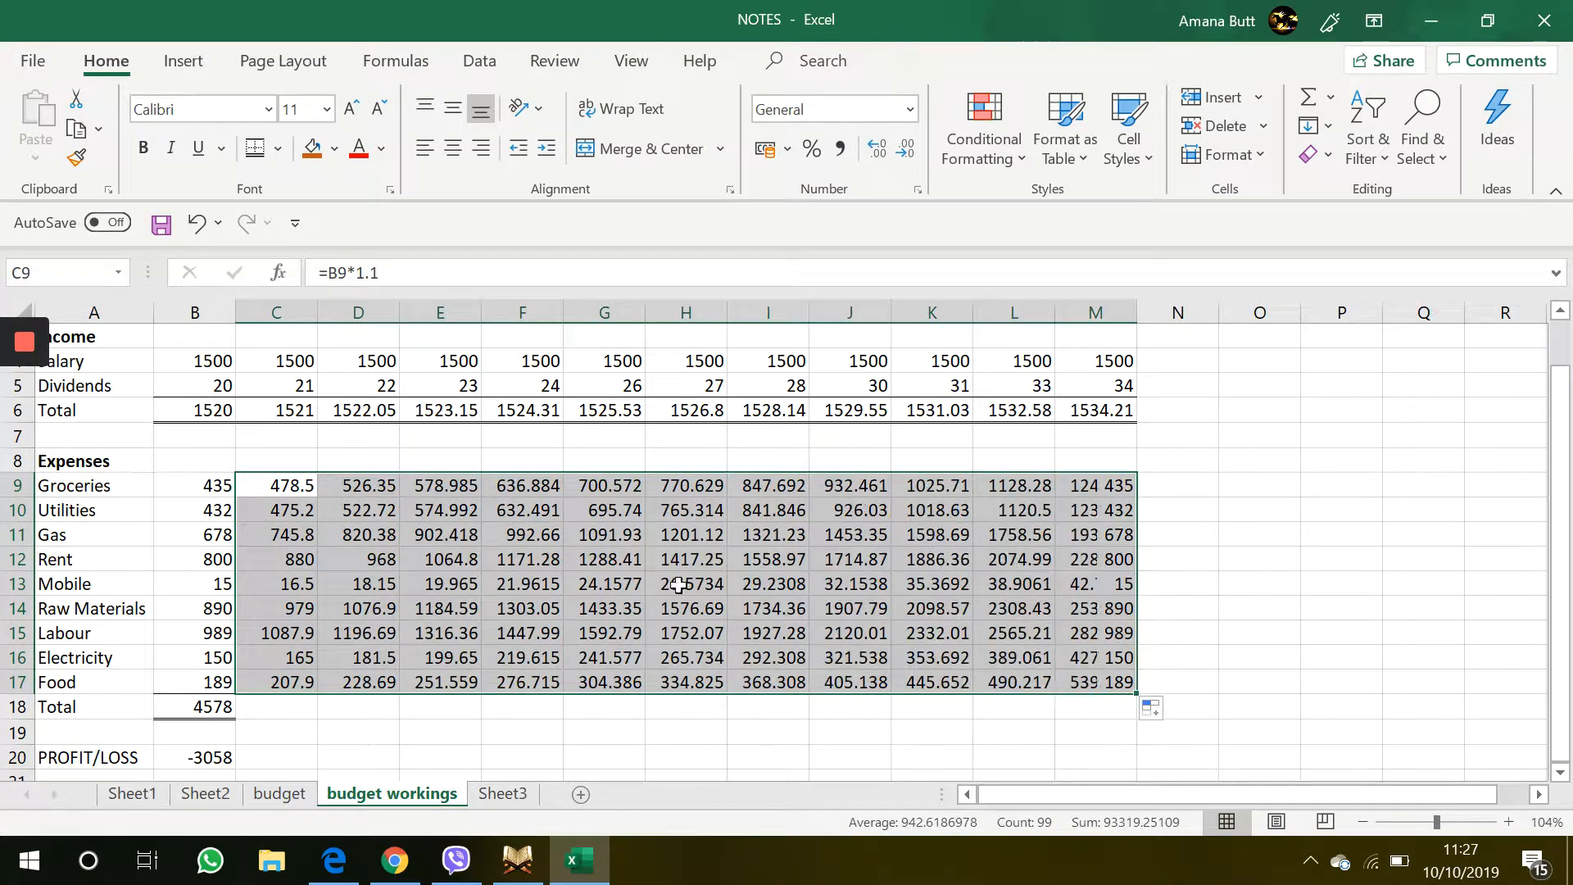
Set all expense values in B9:M17 to display as whole numbers with no decimal places
{"action": "left_click", "coordinate": [386, 534]}
{"action": "left_click", "coordinate": [214, 481]}
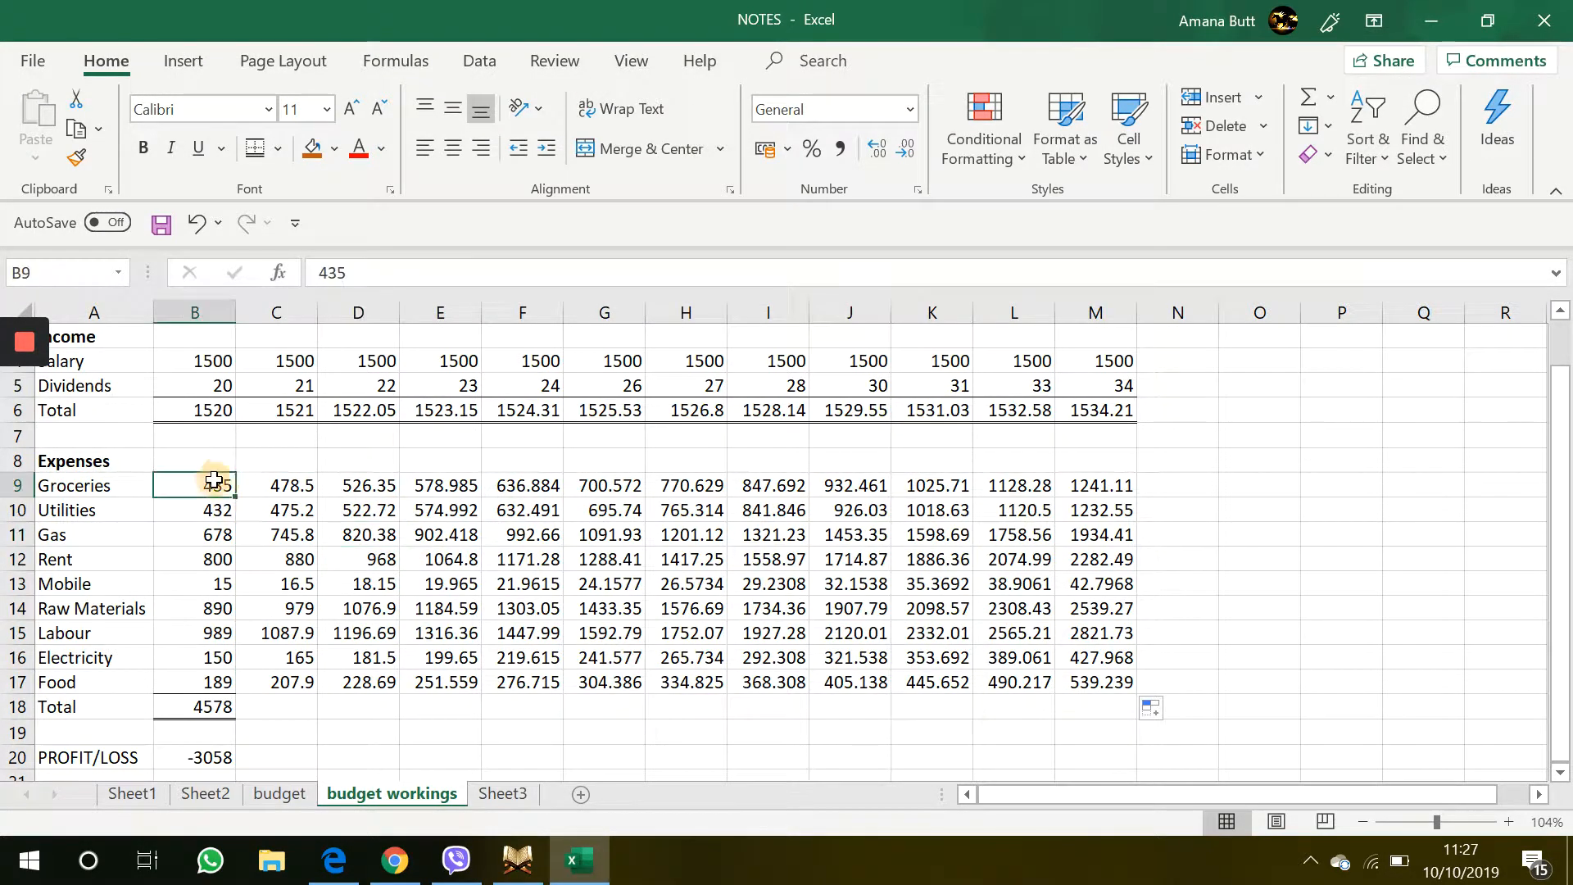
{"action": "left_click_drag", "start_coordinate": [214, 481], "coordinate": [1123, 690]}
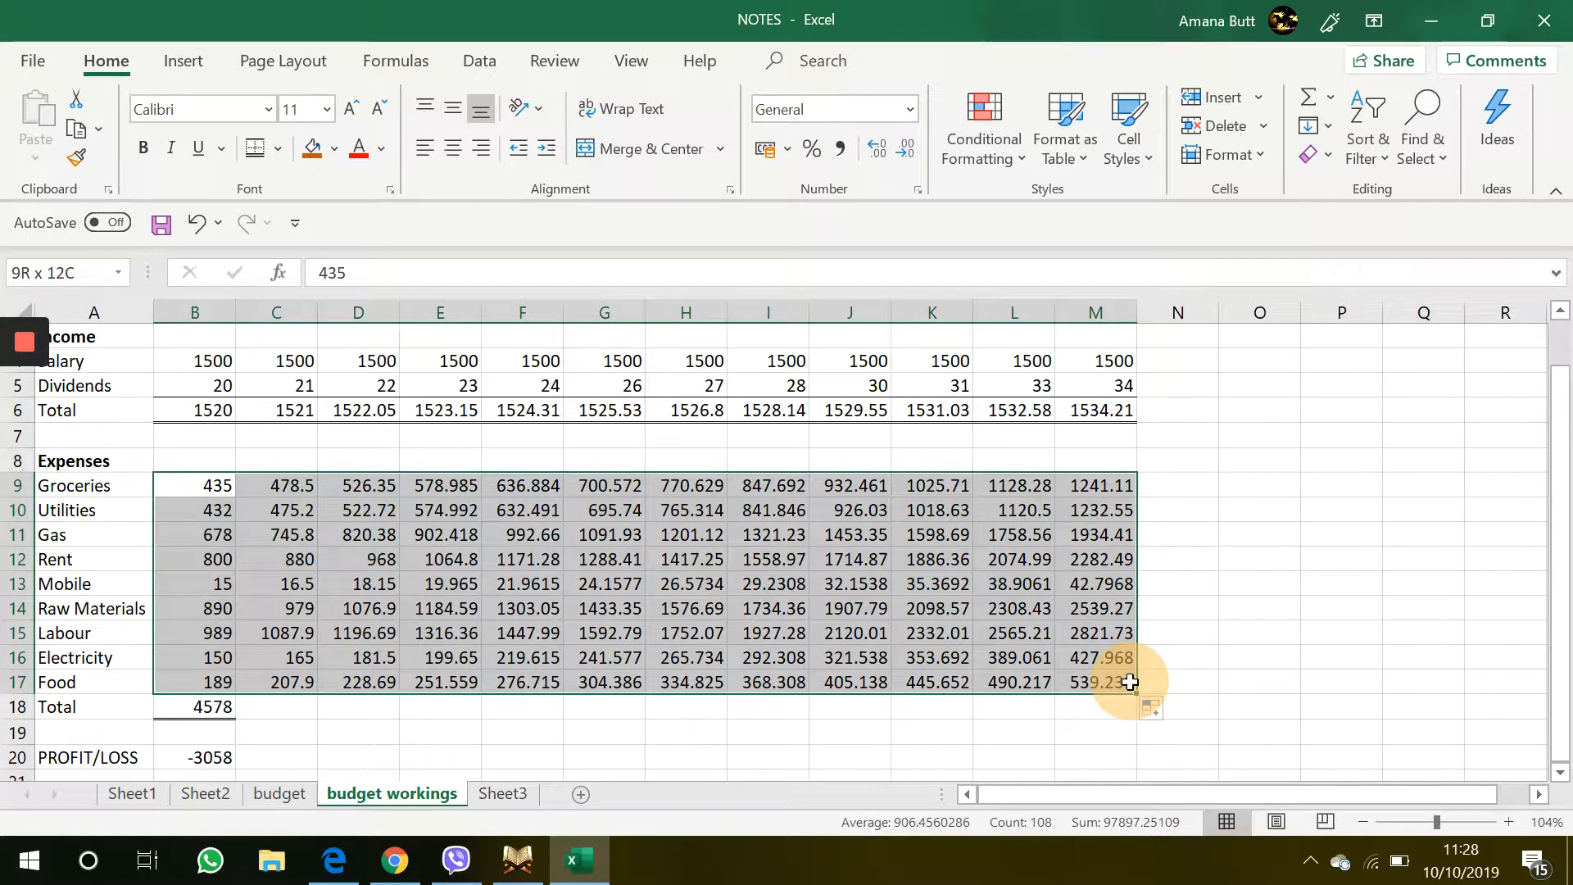
{"action": "left_click", "coordinate": [902, 151]}
{"action": "left_click", "coordinate": [901, 151]}
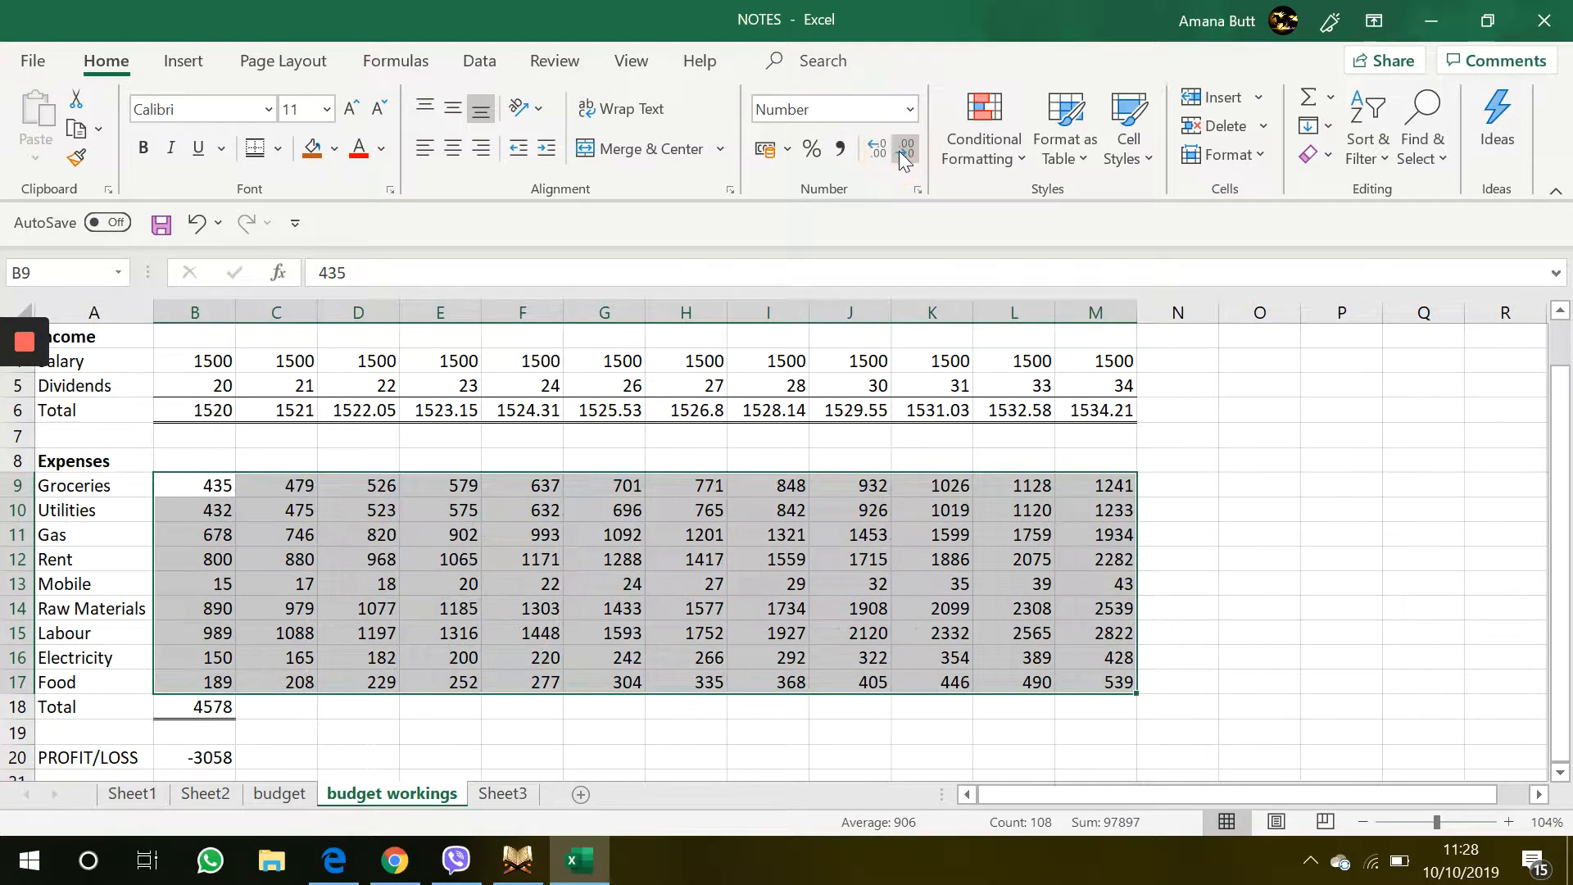
Fill the expenses Total SUM formula from B18 across to M18
{"action": "left_click", "coordinate": [778, 704]}
{"action": "left_click", "coordinate": [490, 705]}
{"action": "left_click", "coordinate": [212, 708]}
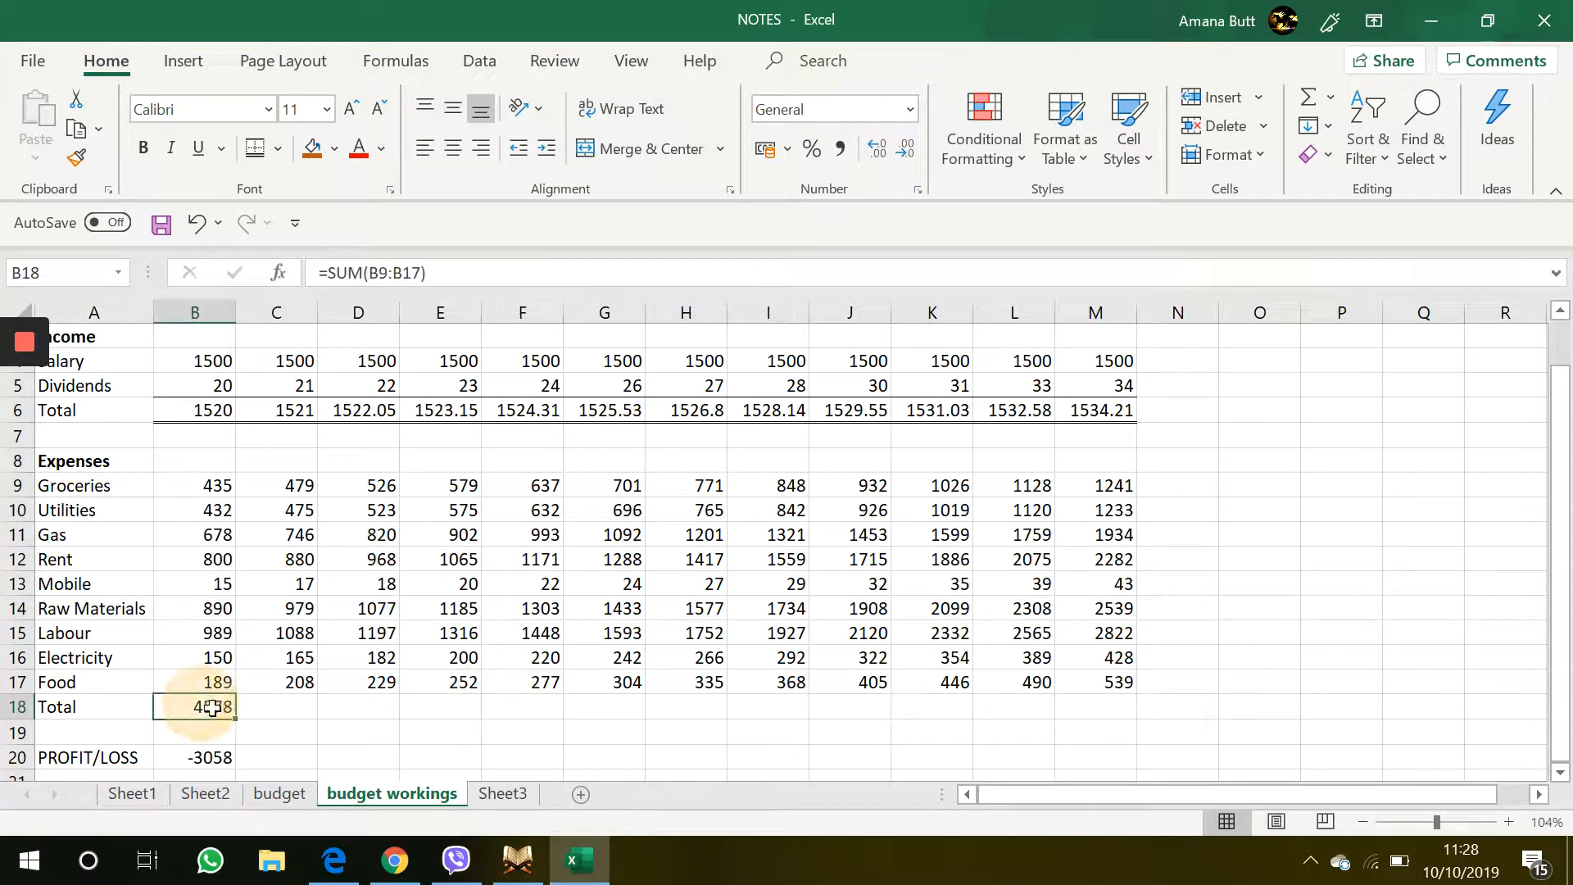
{"action": "left_click_drag", "start_coordinate": [235, 718], "coordinate": [1165, 726]}
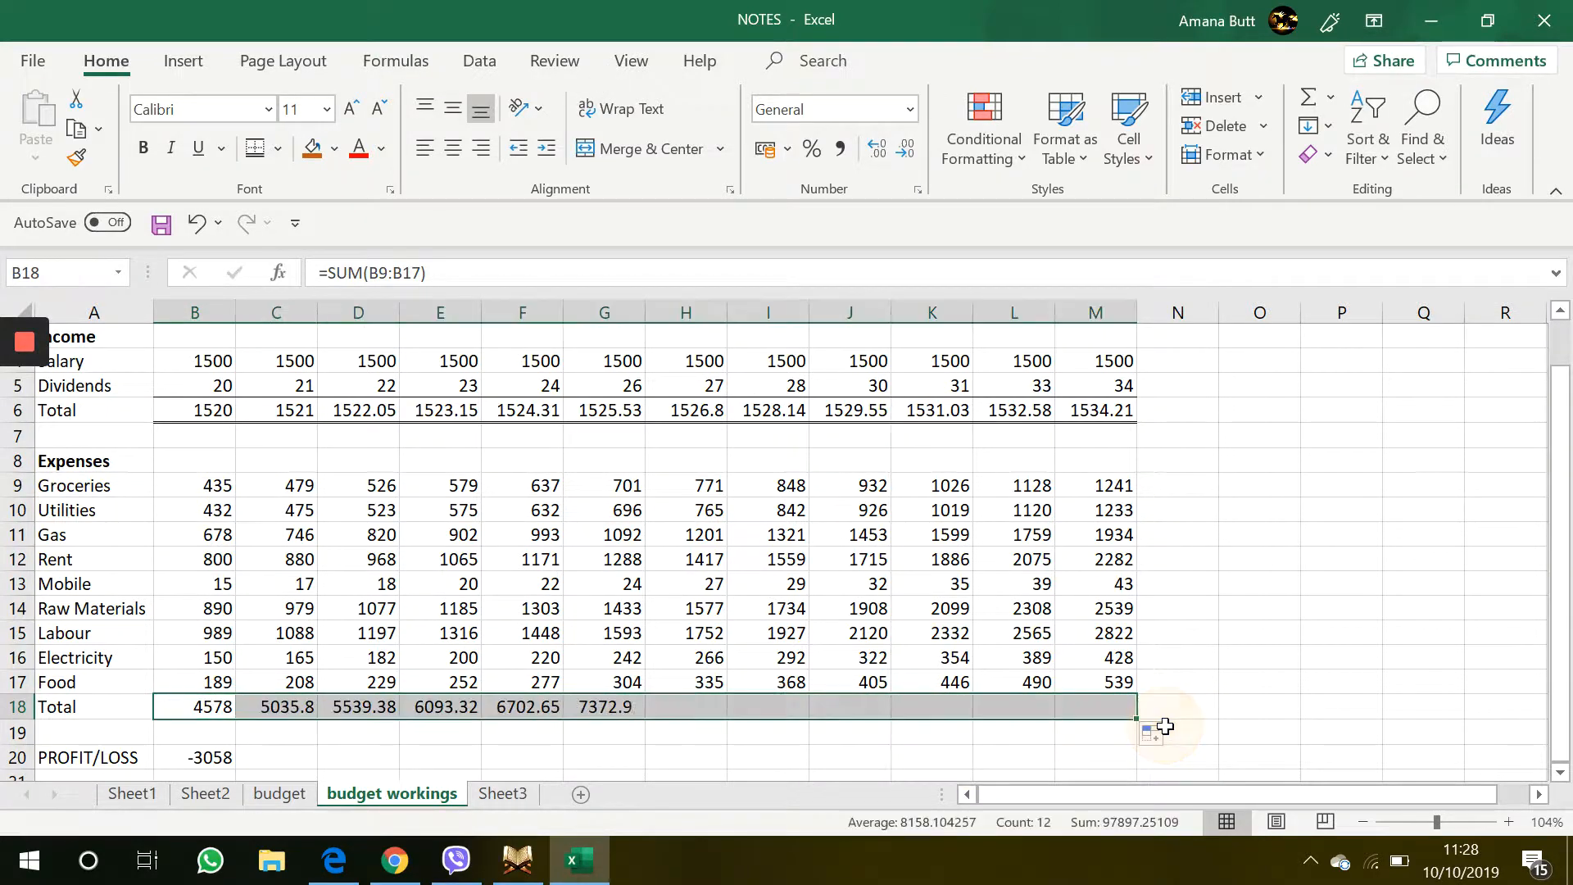
Set the income totals in B6:M6 to display as whole numbers with no decimal places
{"action": "left_click", "coordinate": [1190, 411]}
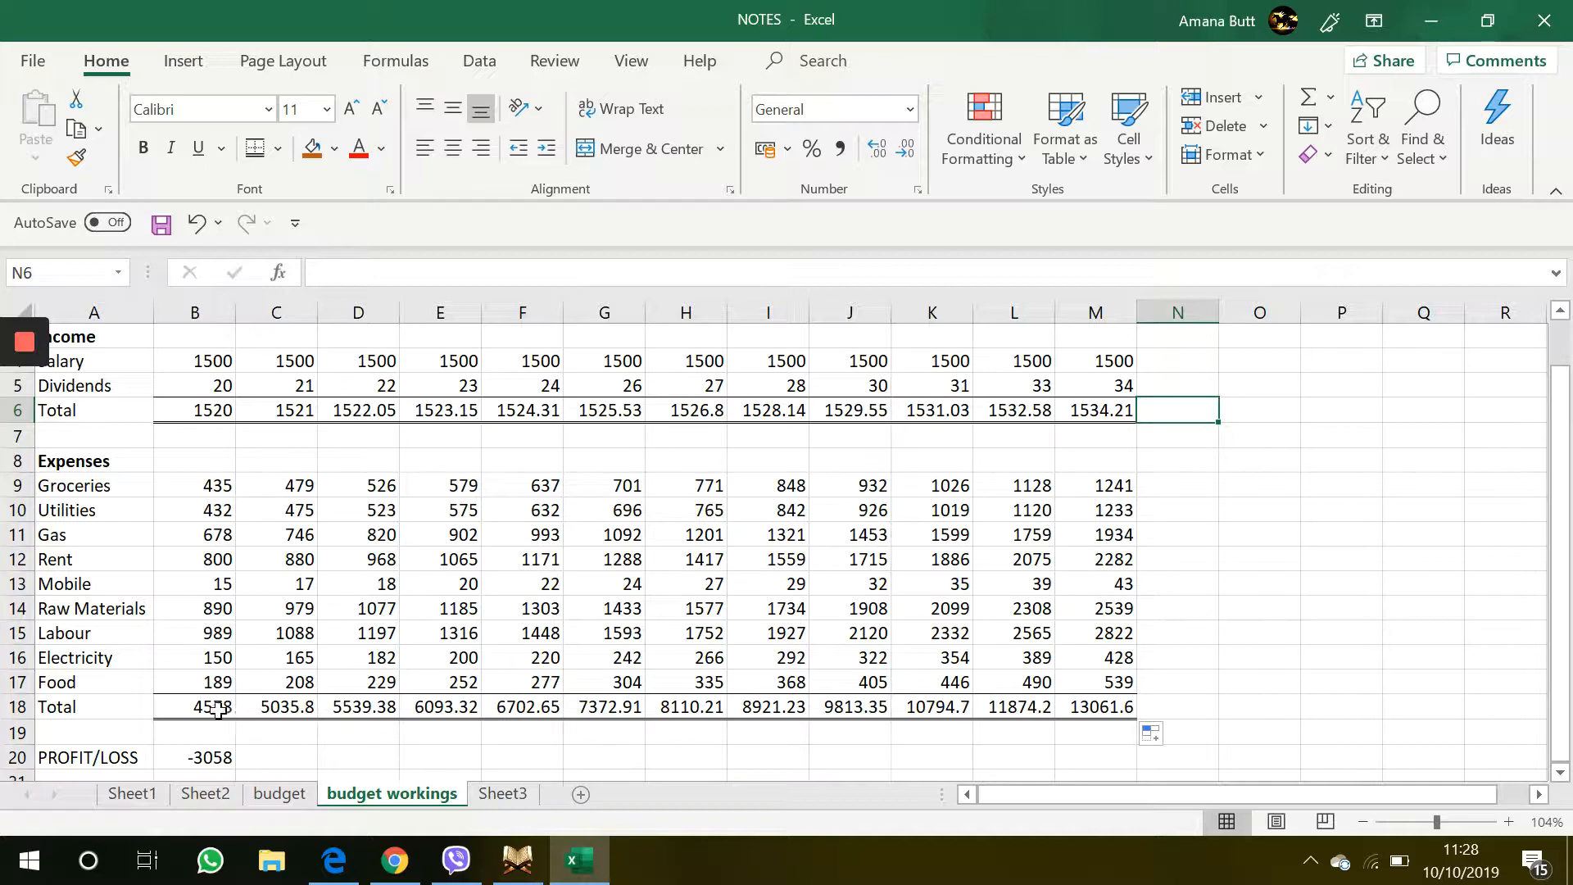
{"action": "left_click_drag", "start_coordinate": [194, 406], "coordinate": [1109, 412]}
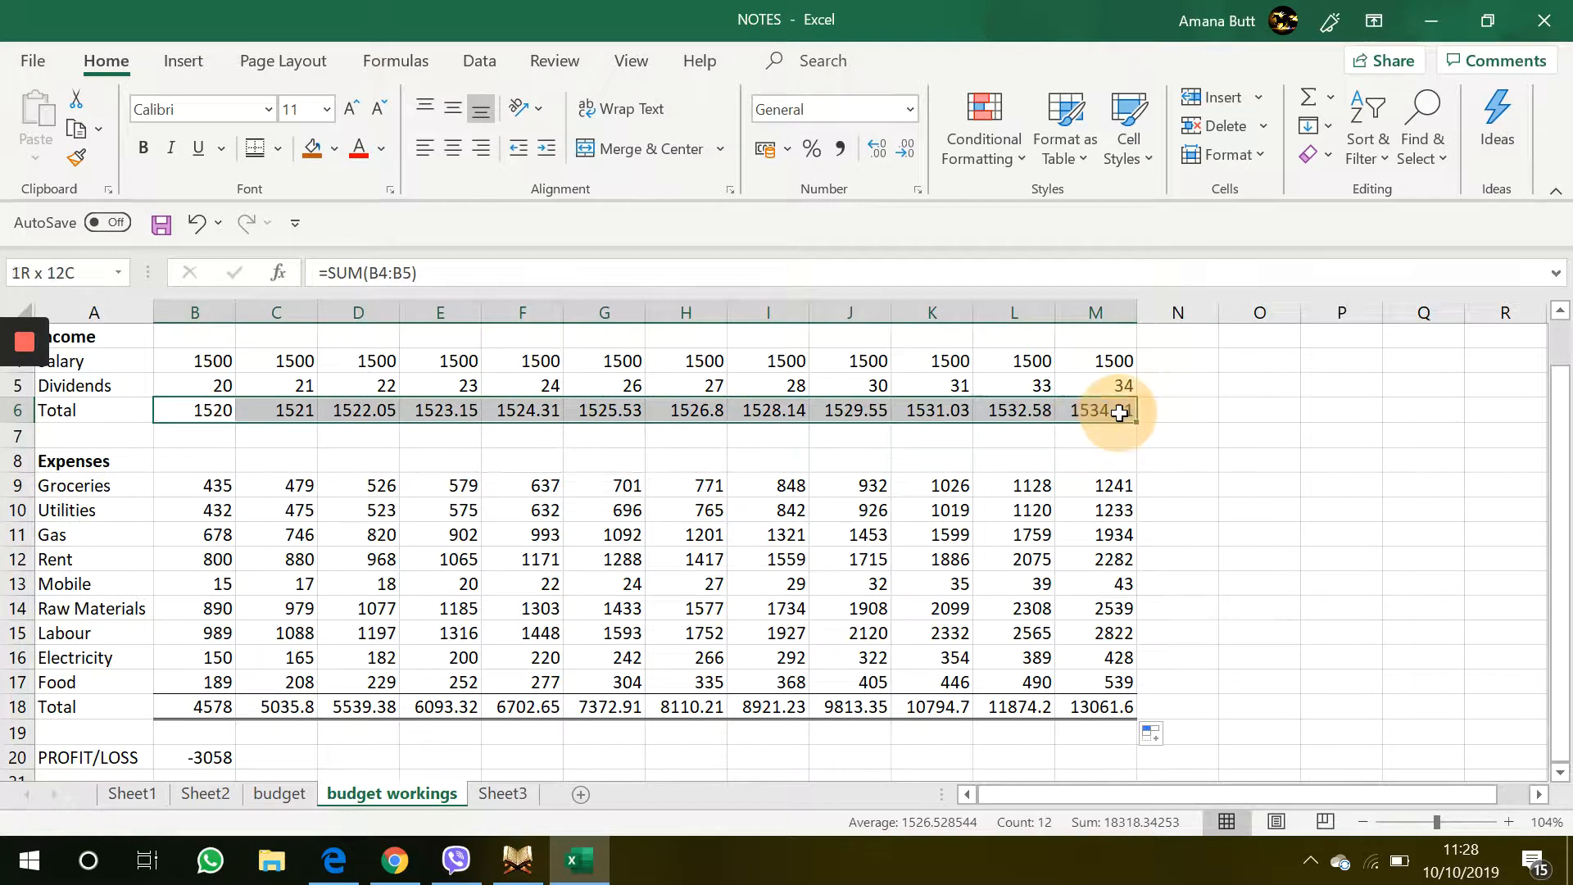
{"action": "left_click", "coordinate": [906, 154]}
{"action": "left_click", "coordinate": [906, 154]}
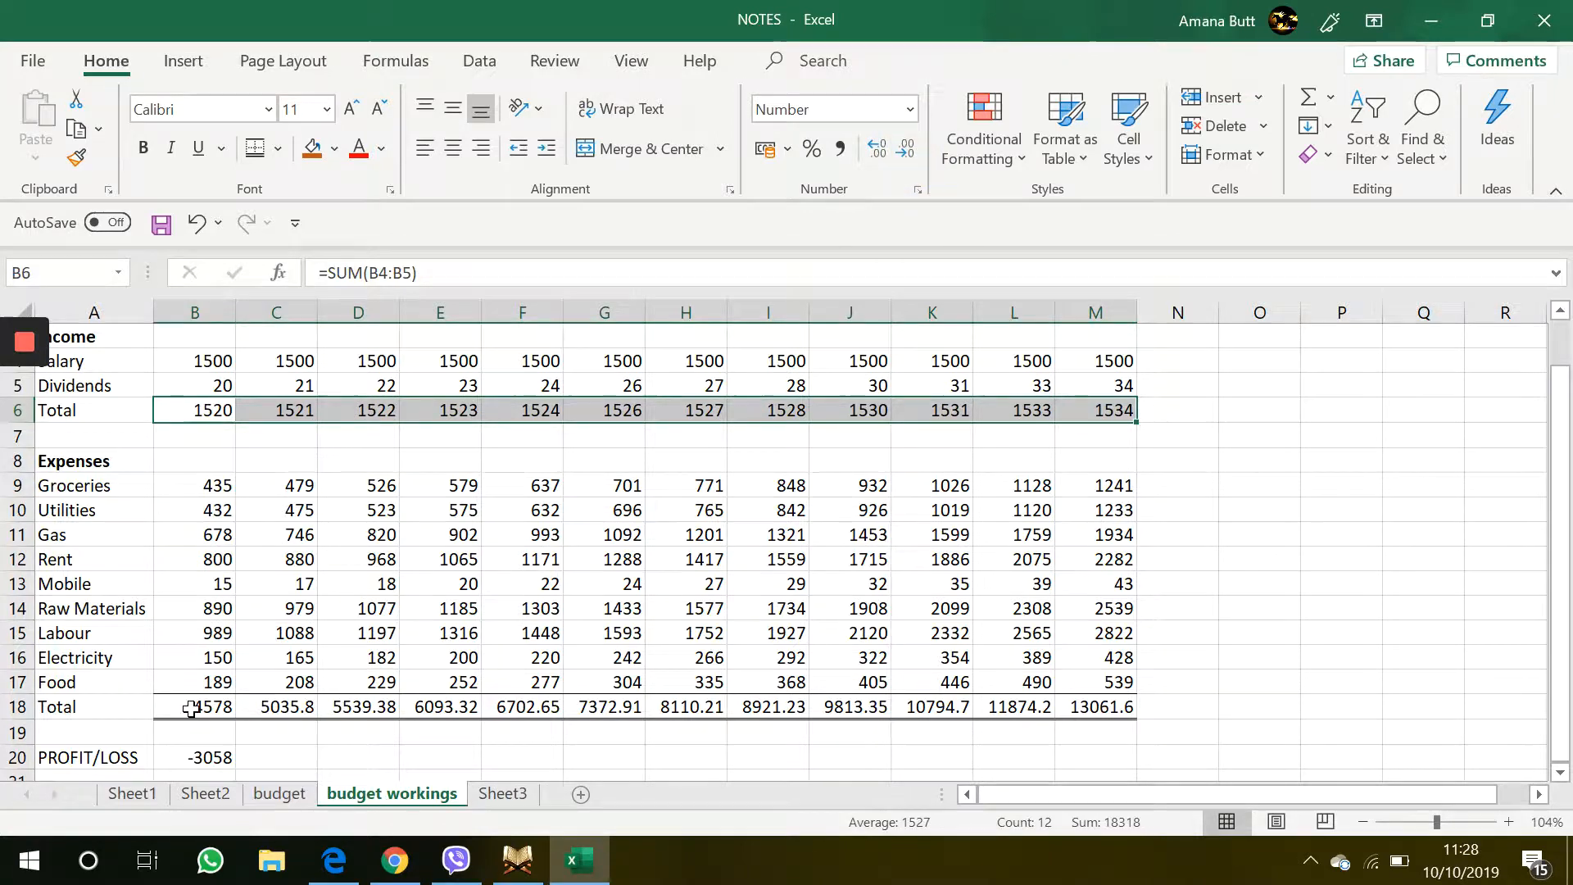
Set the expense totals in B18:M18 to display as whole numbers with no decimal places
{"action": "left_click_drag", "start_coordinate": [197, 704], "coordinate": [1085, 721]}
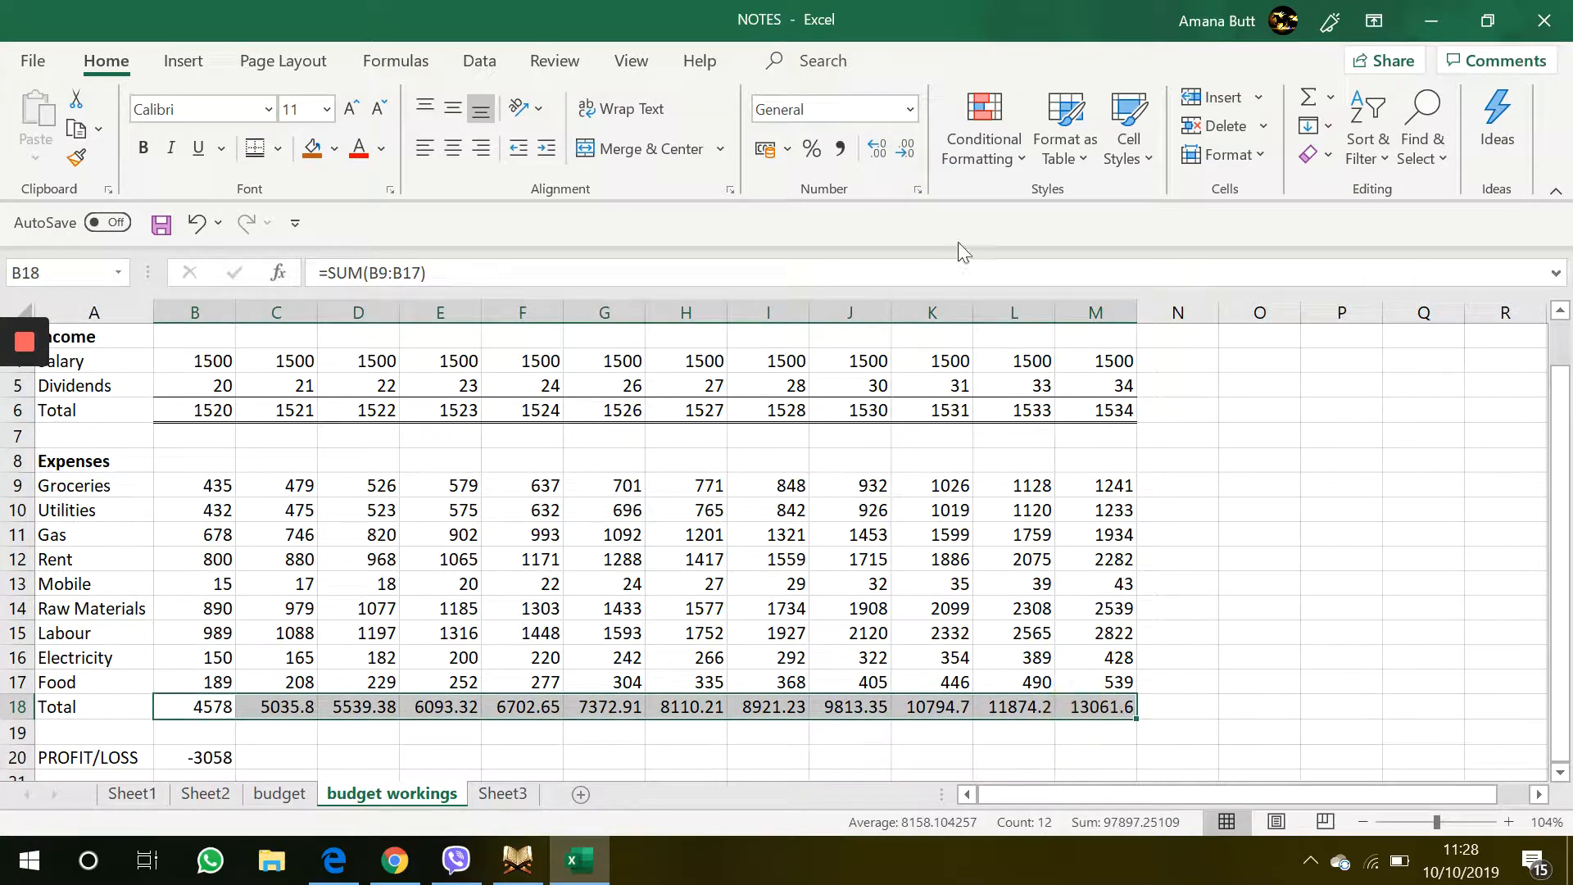
{"action": "left_click", "coordinate": [905, 151]}
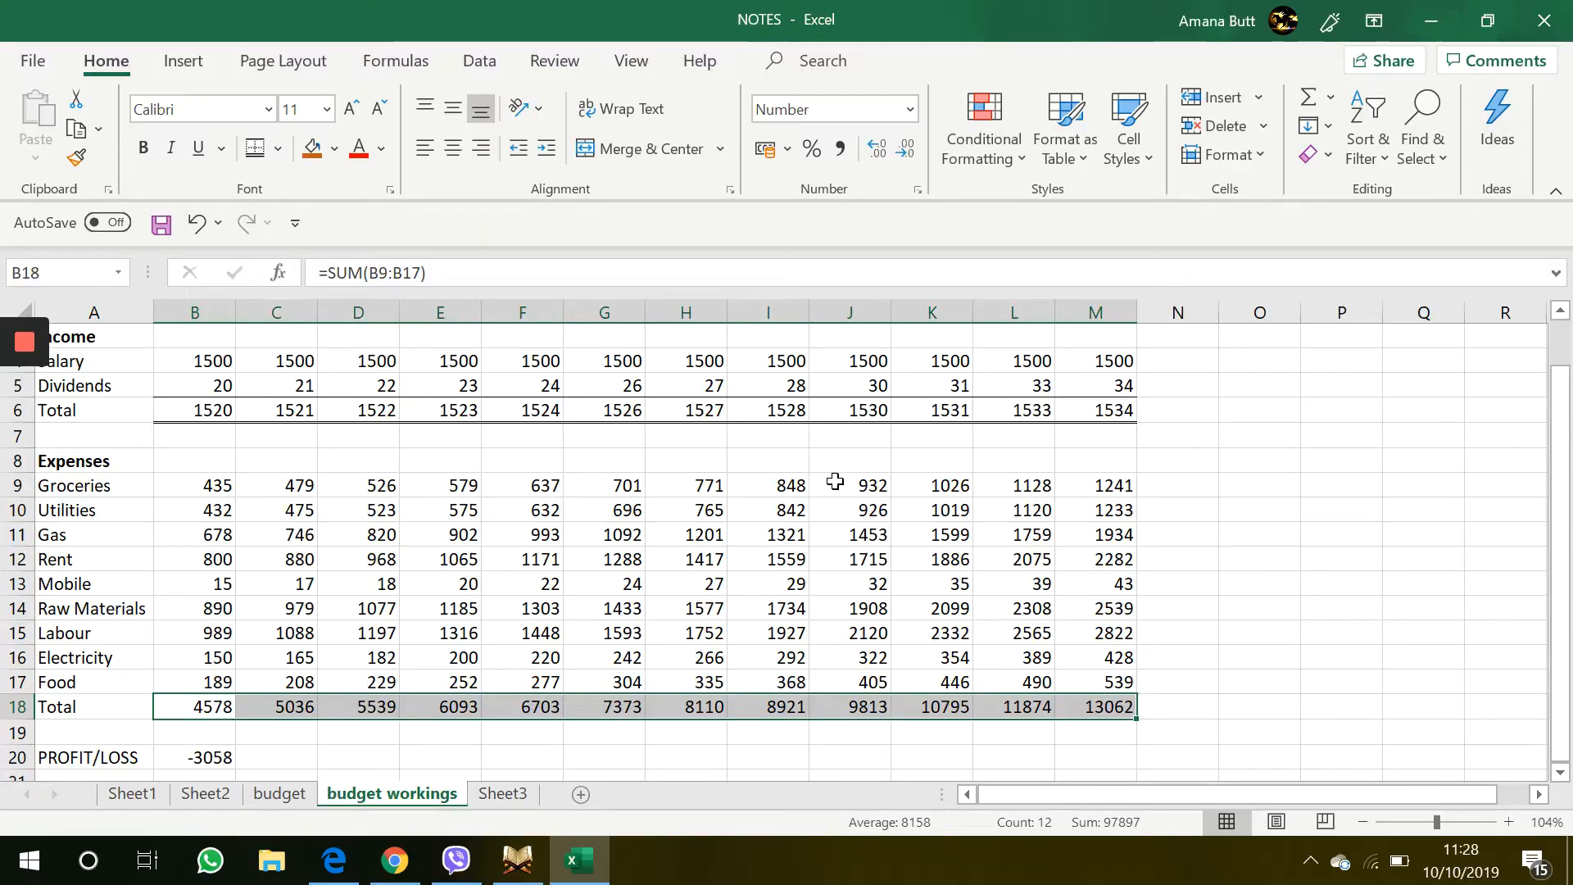
{"action": "left_click", "coordinate": [835, 482]}
{"action": "left_click", "coordinate": [627, 581]}
{"action": "scroll", "coordinate": [628, 577], "scroll_direction": "down", "scroll_amount": 1}
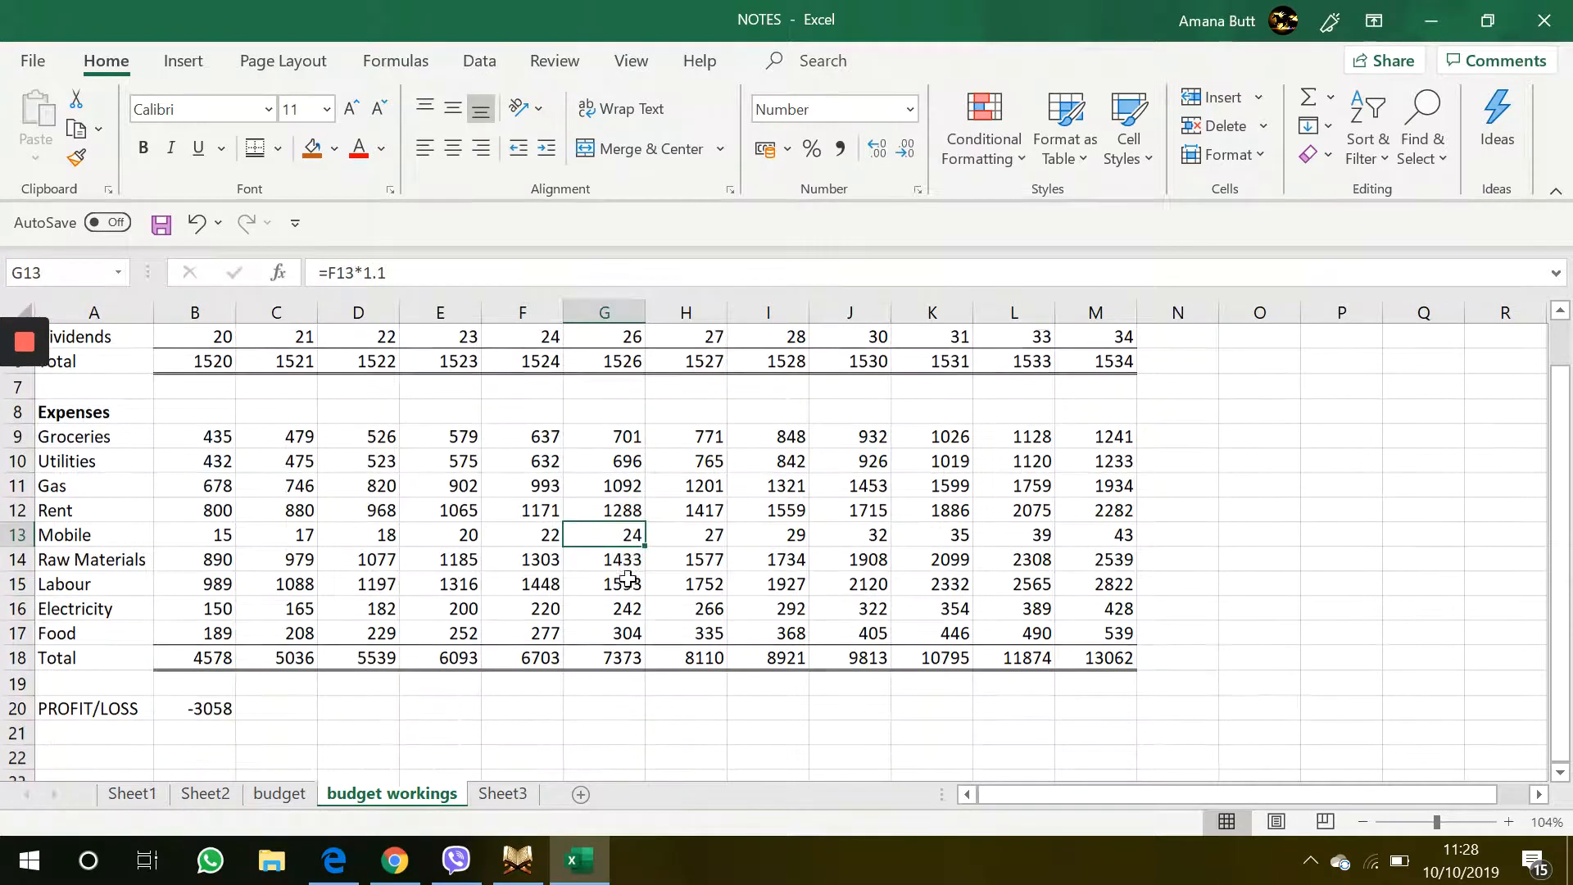
{"action": "scroll", "coordinate": [627, 577], "scroll_direction": "up", "scroll_amount": 2}
{"action": "scroll", "coordinate": [628, 577], "scroll_direction": "down", "scroll_amount": 1}
{"action": "left_click", "coordinate": [341, 407]}
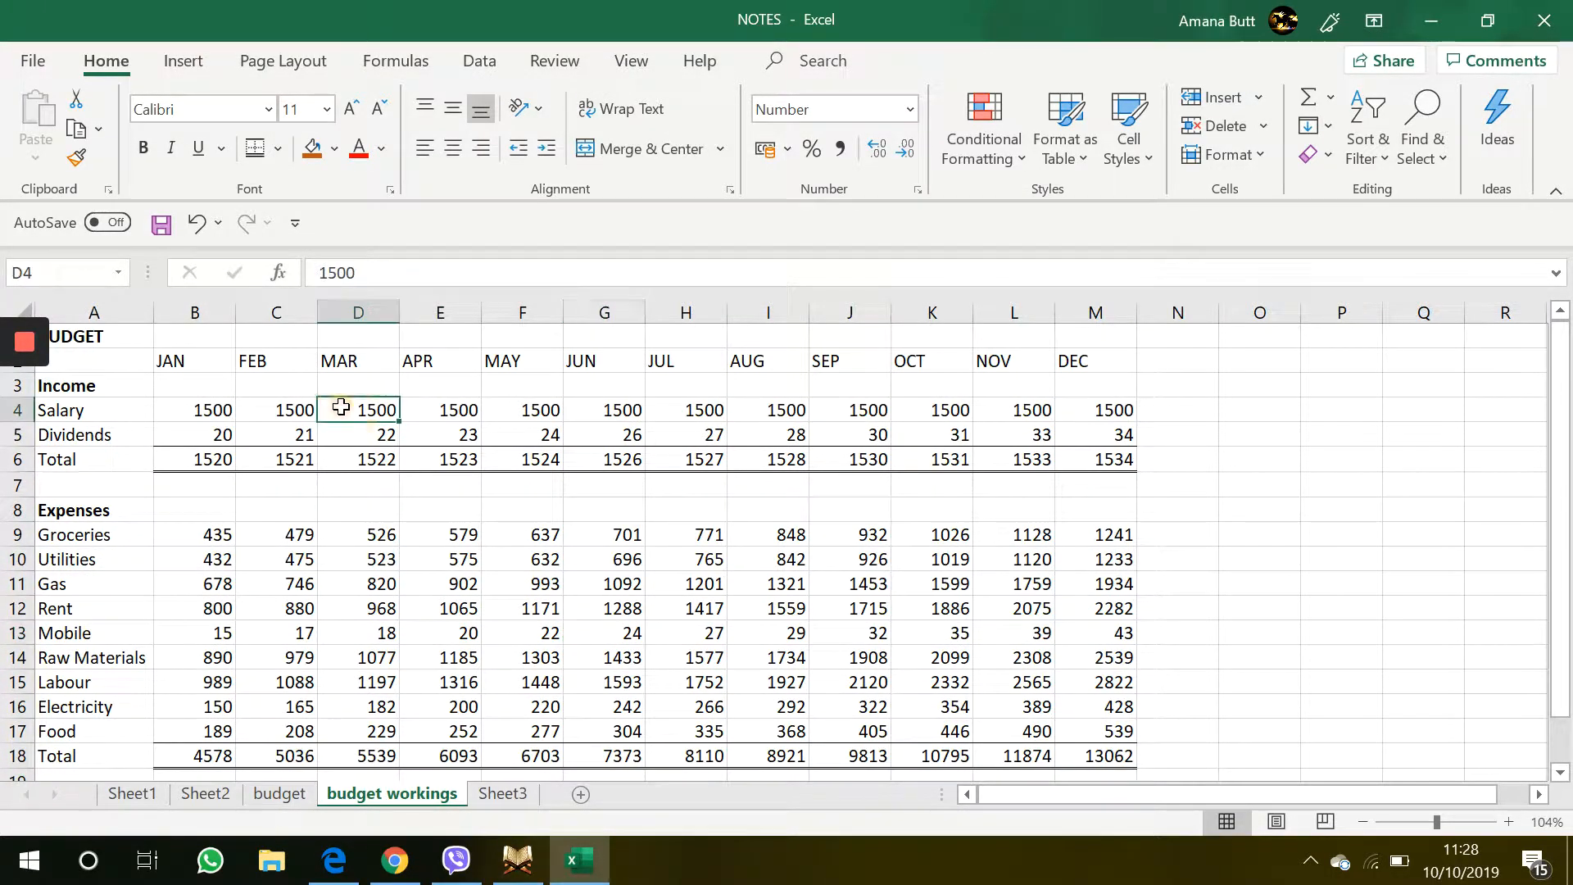
{"action": "scroll", "coordinate": [344, 407], "scroll_direction": "down", "scroll_amount": 3}
Fill the PROFIT/LOSS formula from B20 across to M20
{"action": "left_click", "coordinate": [246, 631]}
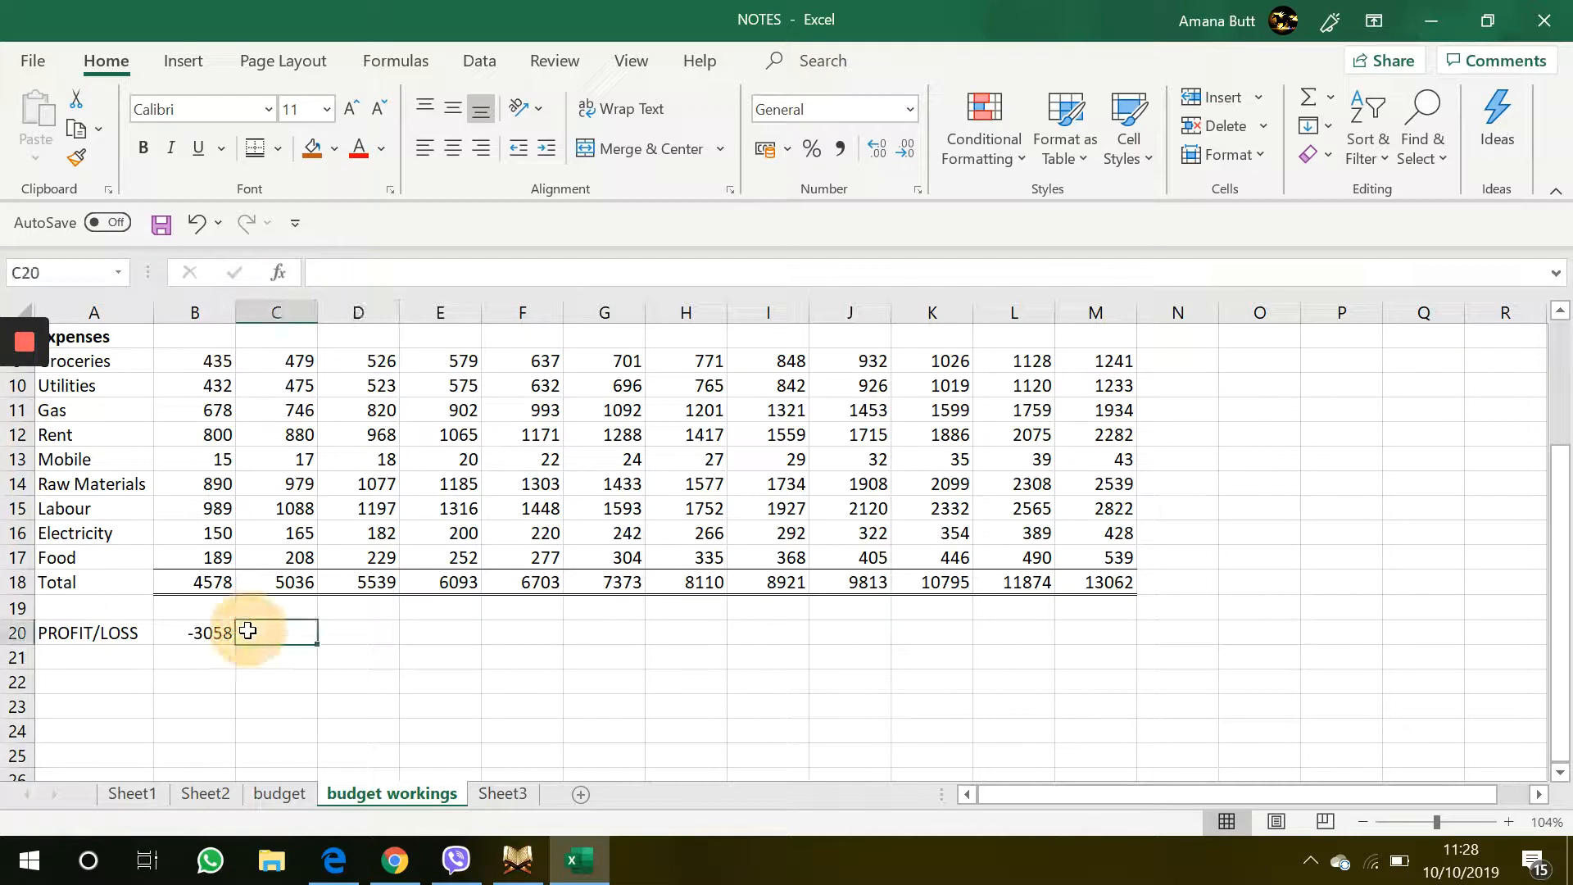
{"action": "left_click", "coordinate": [206, 633]}
{"action": "left_click_drag", "start_coordinate": [238, 645], "coordinate": [1130, 630]}
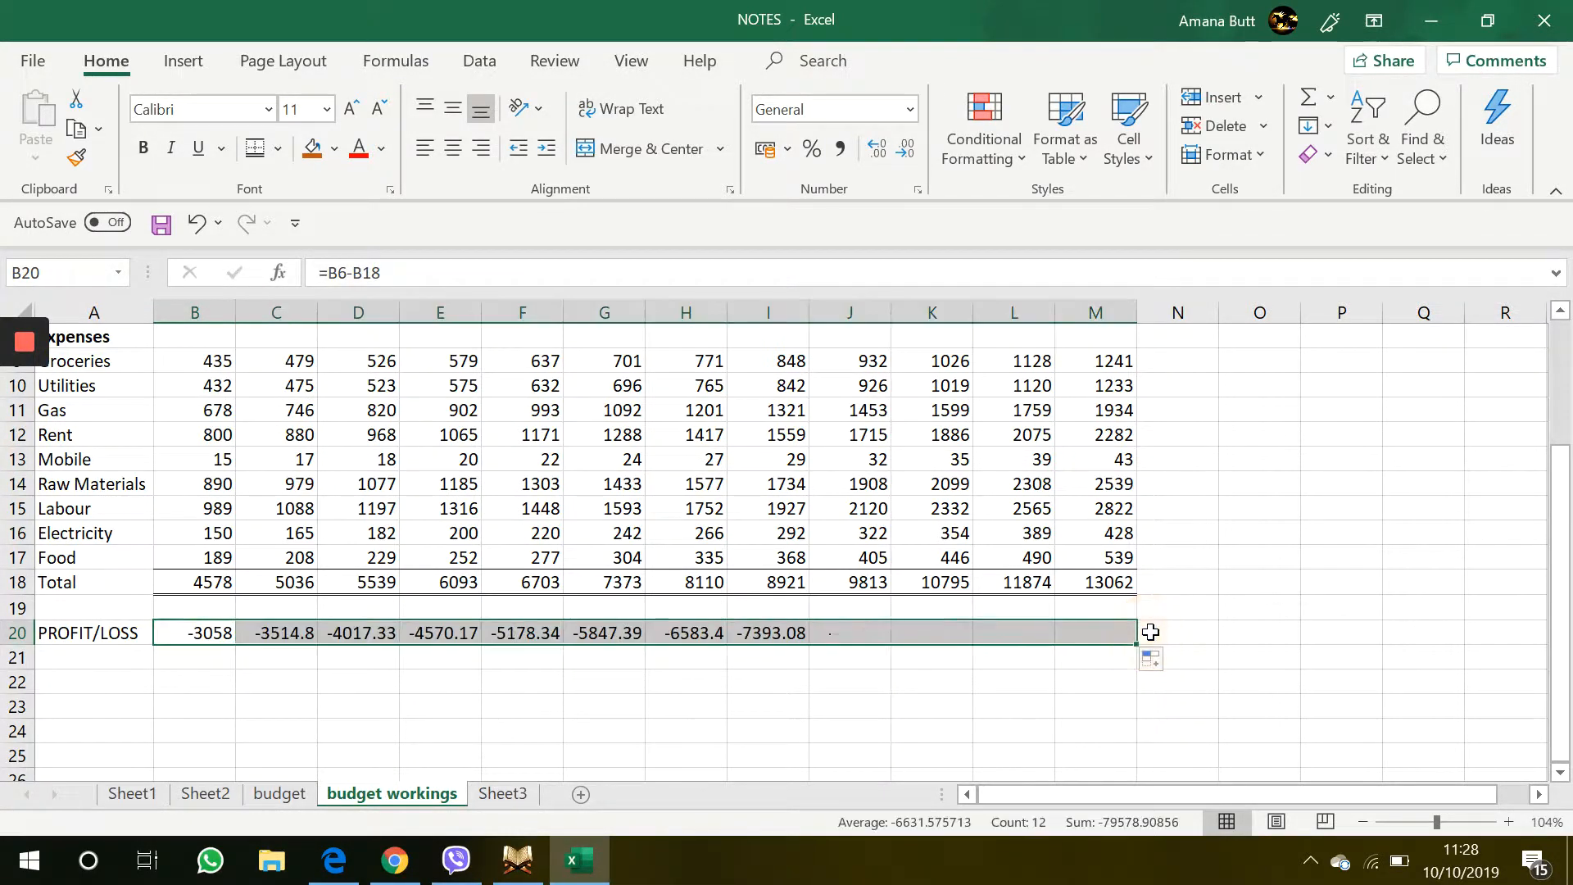
{"action": "left_click", "coordinate": [281, 647]}
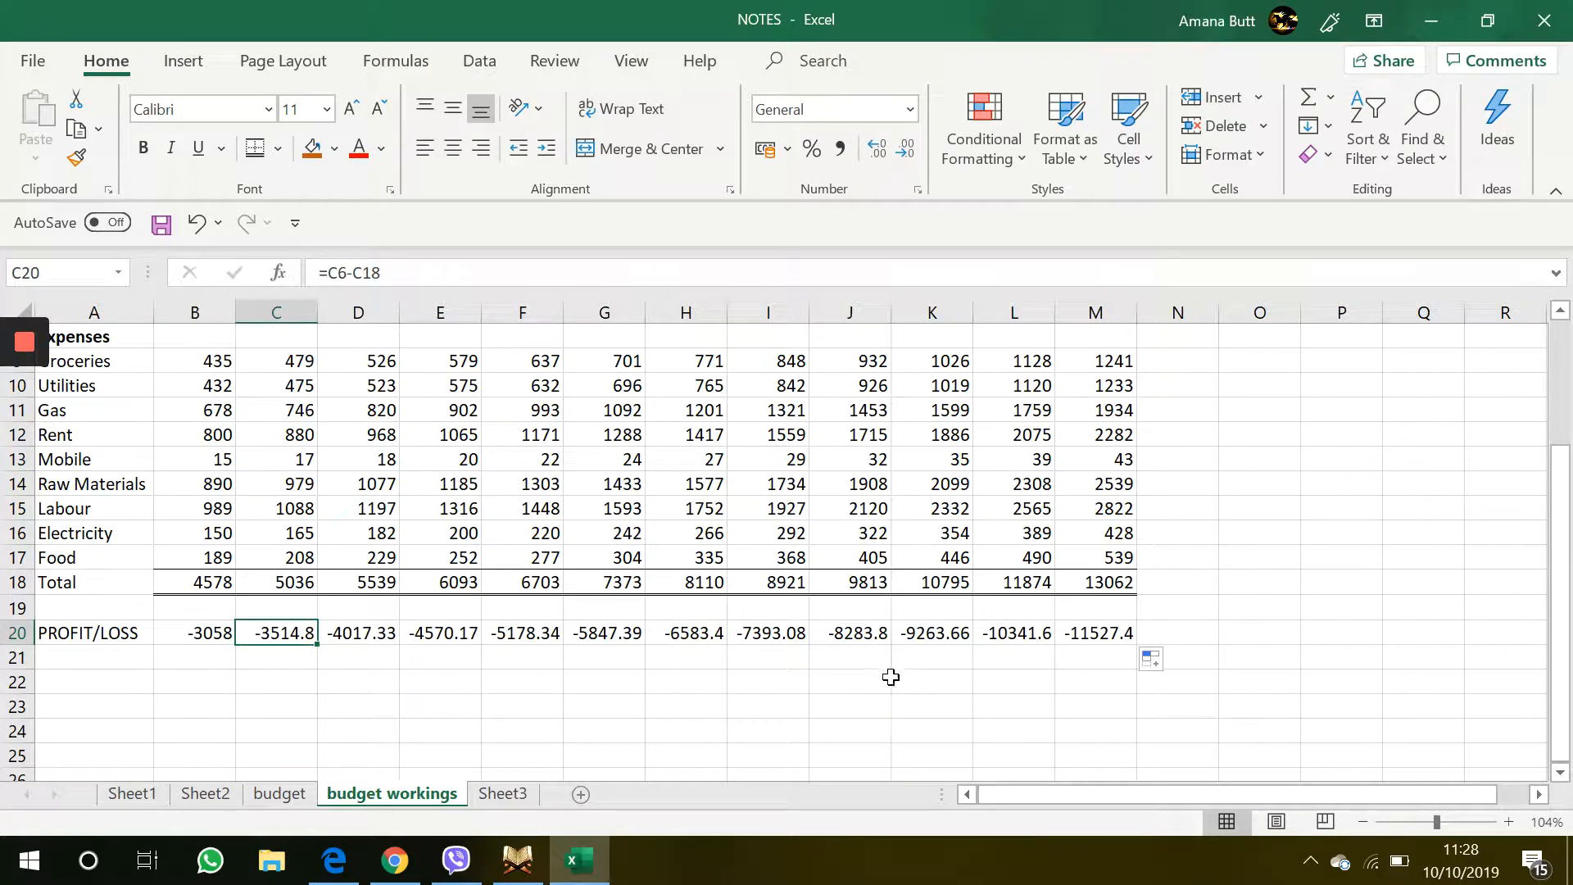
Change the January salary in B4 to 15000
{"action": "scroll", "coordinate": [879, 669], "scroll_direction": "up", "scroll_amount": 3}
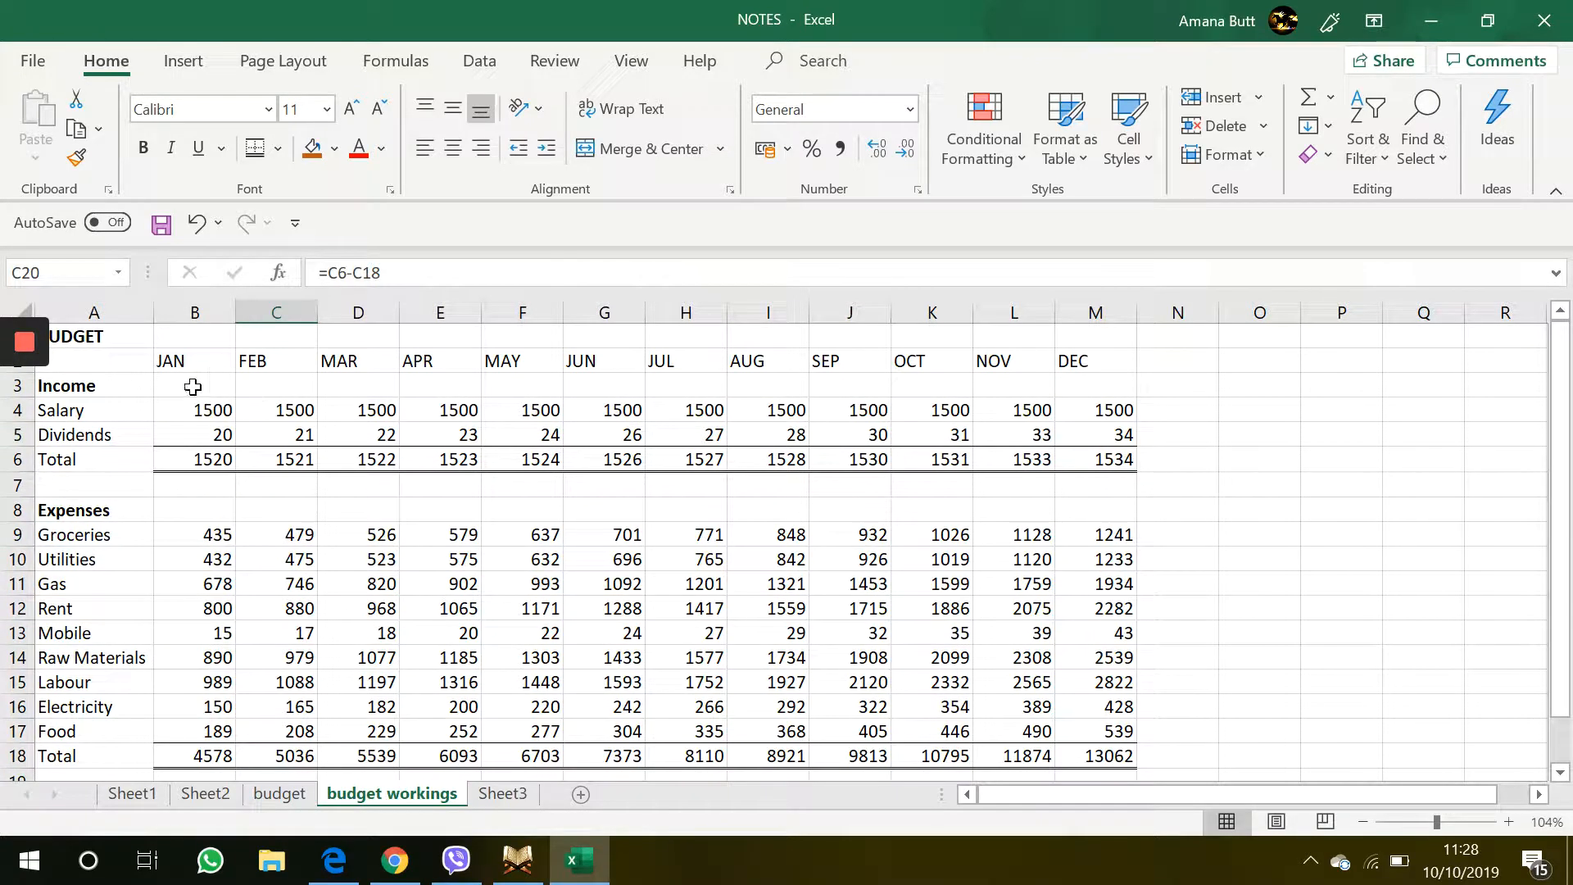
{"action": "double_click", "coordinate": [199, 411]}
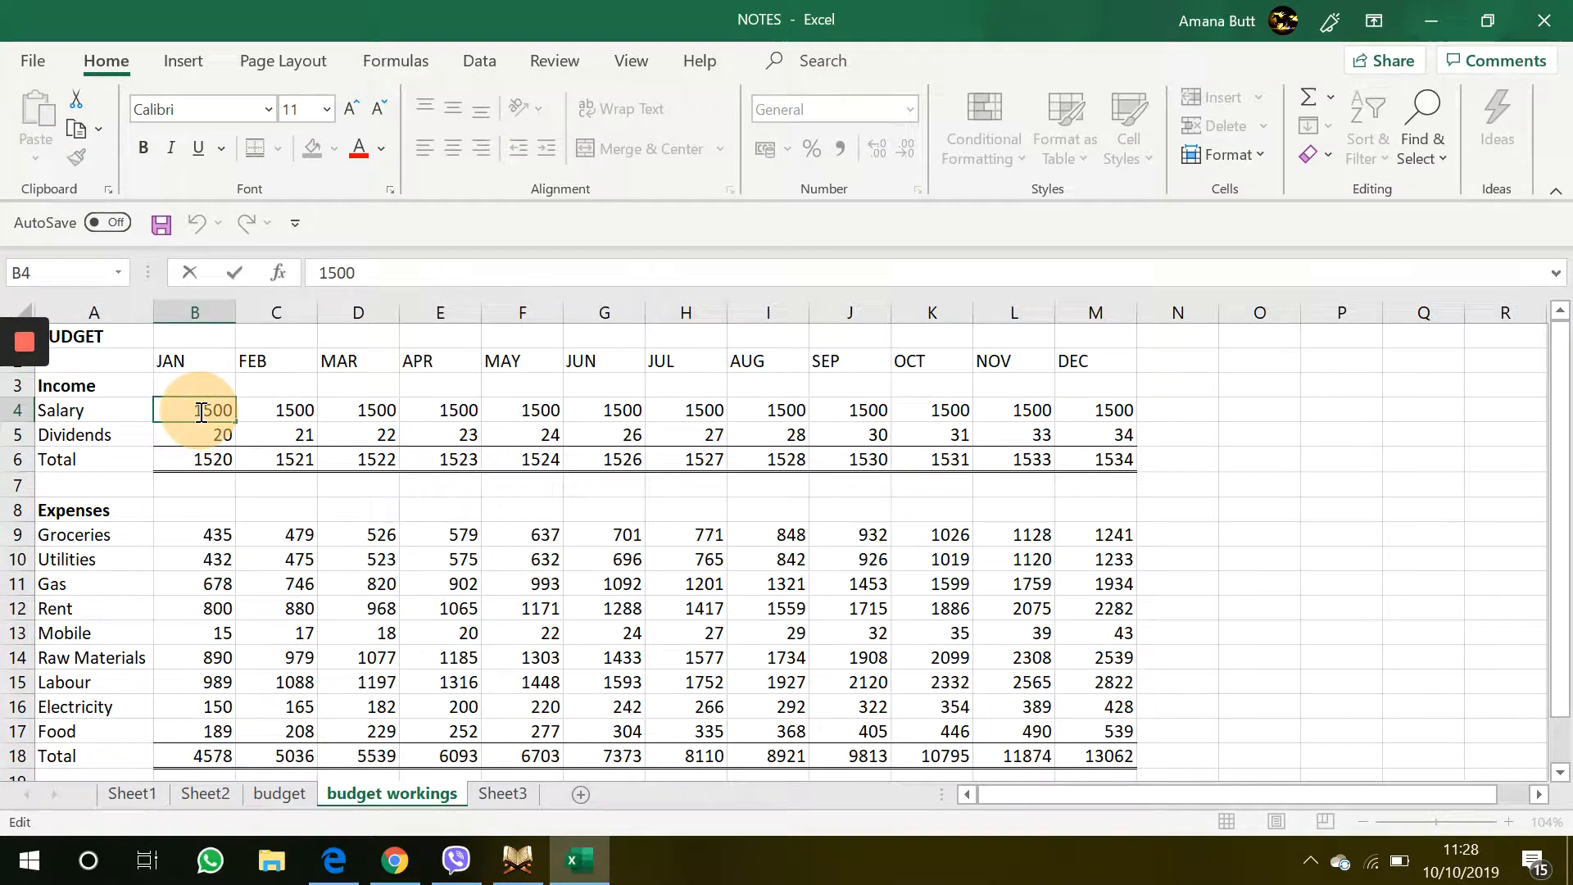
{"action": "left_click", "coordinate": [239, 406]}
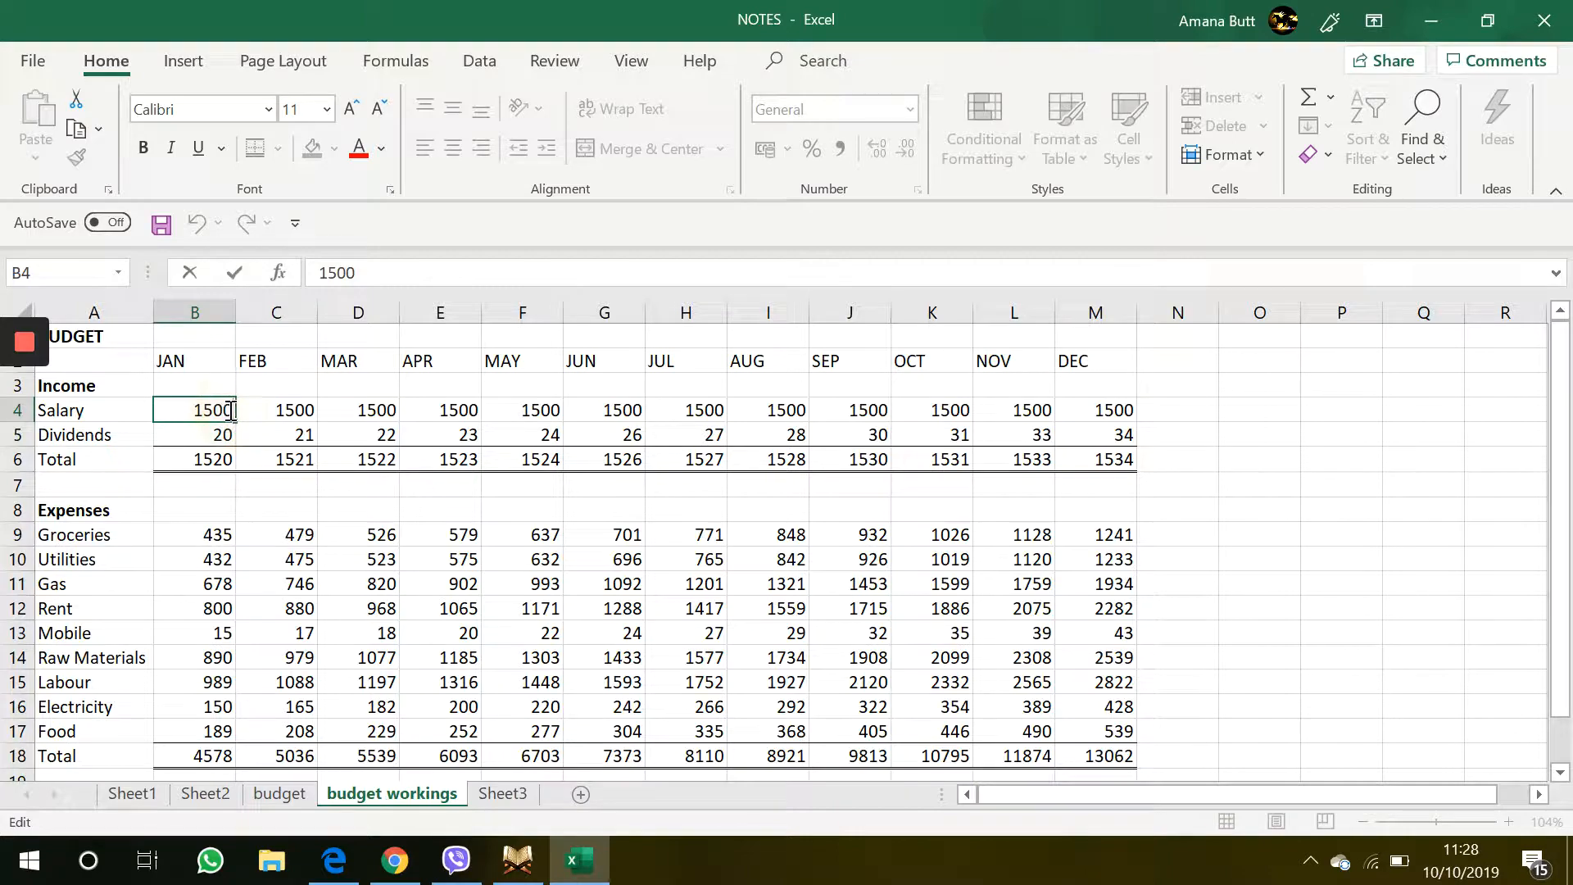
{"action": "key", "text": "Return"}
Change the March salary in D4 to 15000
{"action": "left_click_drag", "start_coordinate": [228, 410], "coordinate": [332, 668]}
{"action": "scroll", "coordinate": [328, 647], "scroll_direction": "down", "scroll_amount": 4}
{"action": "left_click", "coordinate": [330, 632]}
{"action": "scroll", "coordinate": [330, 632], "scroll_direction": "up", "scroll_amount": 4}
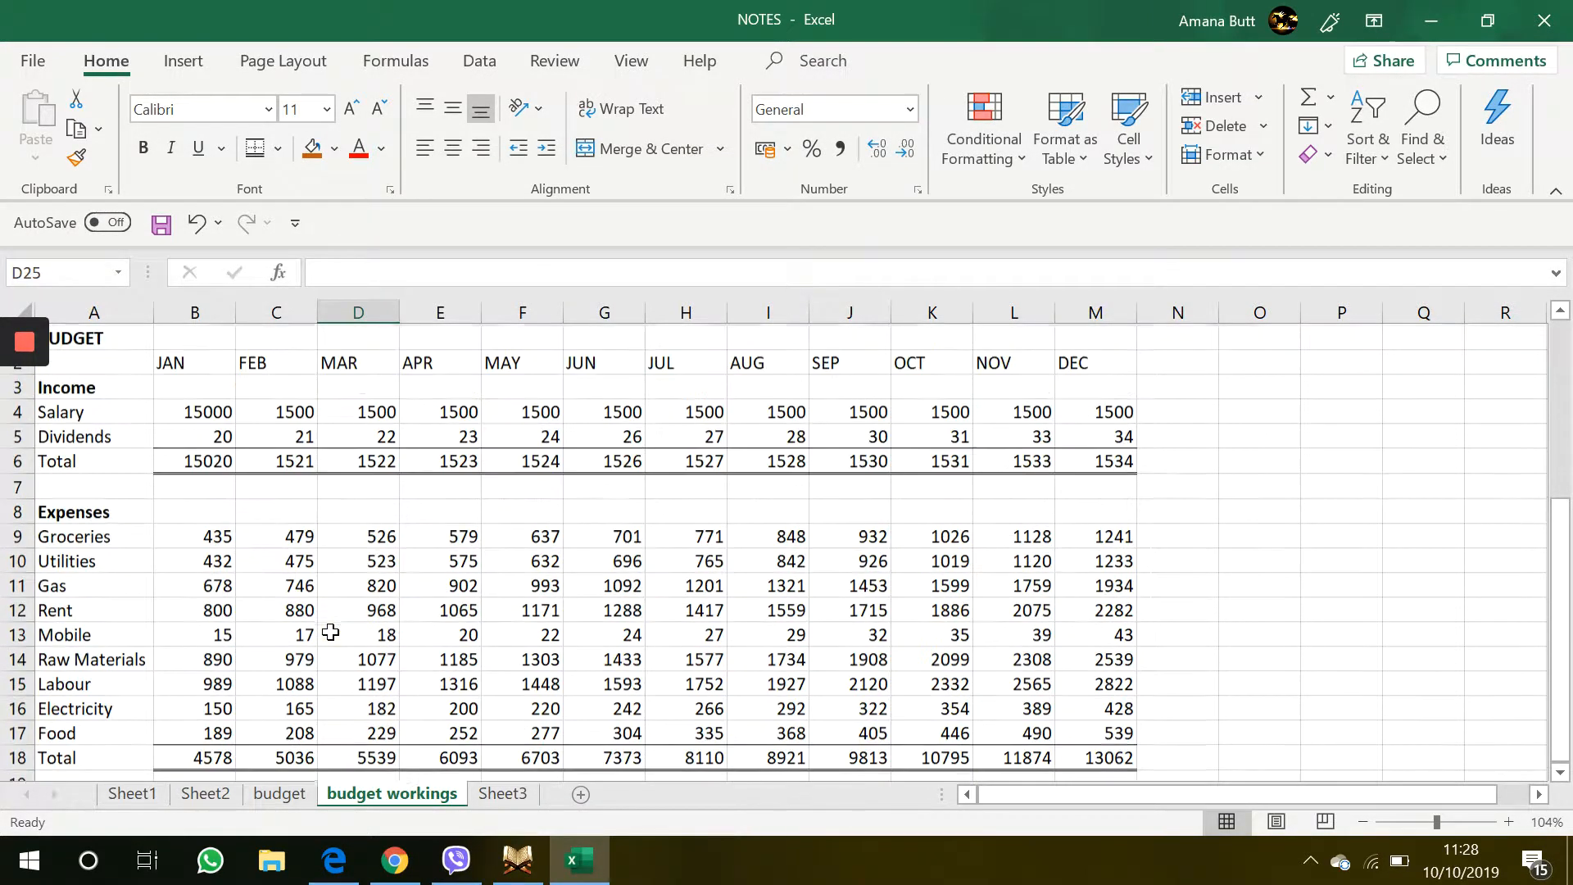
{"action": "left_click", "coordinate": [356, 411]}
{"action": "double_click", "coordinate": [355, 411]}
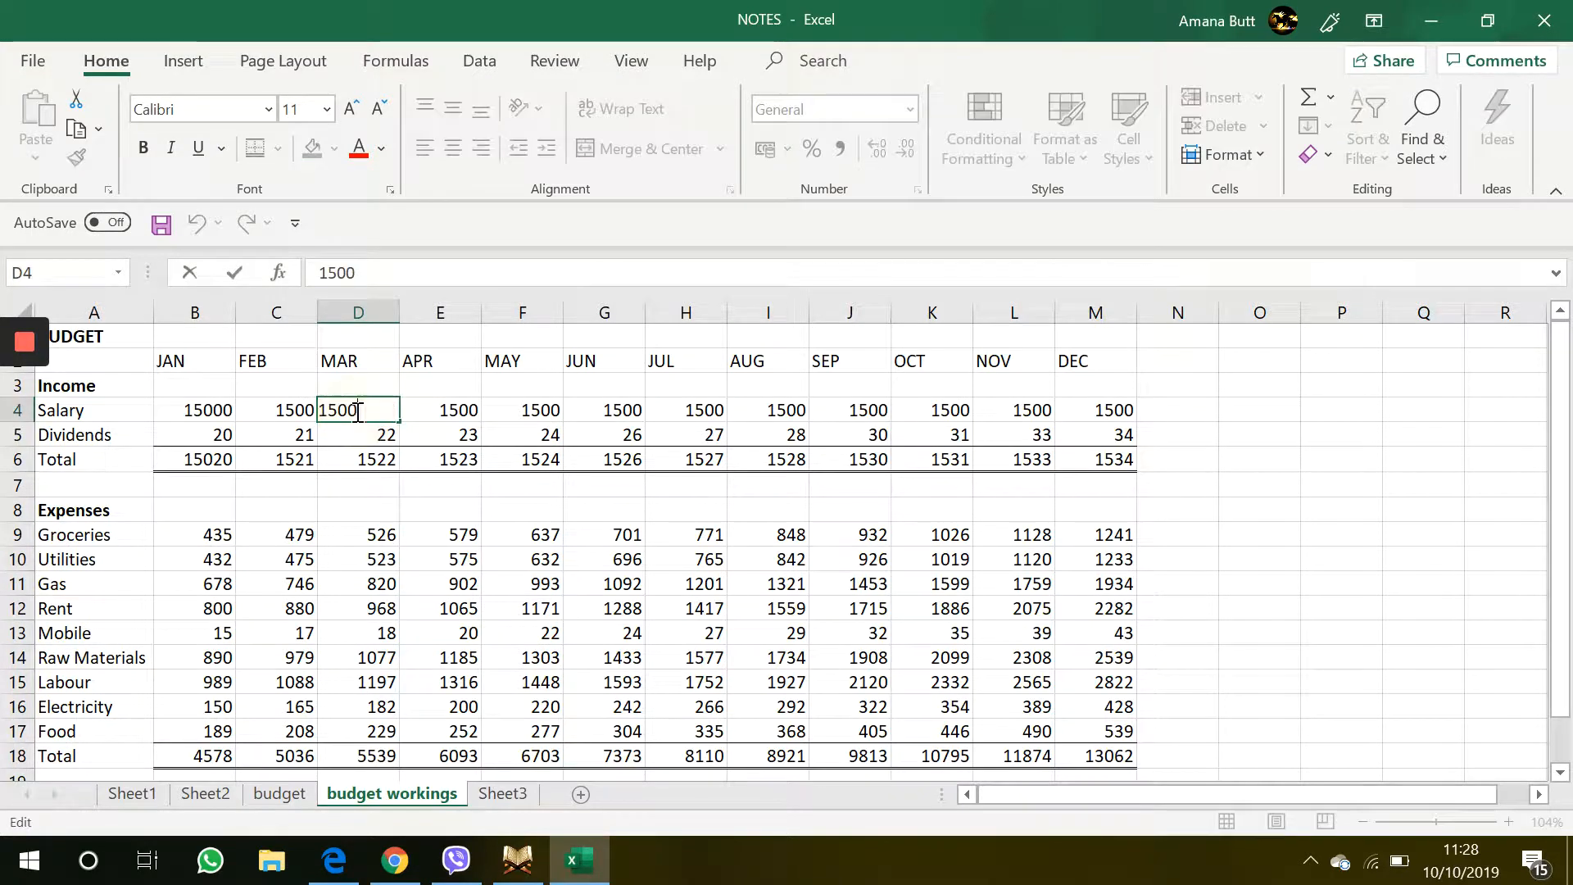
{"action": "type", "text": "0"}
{"action": "key", "text": "Return"}
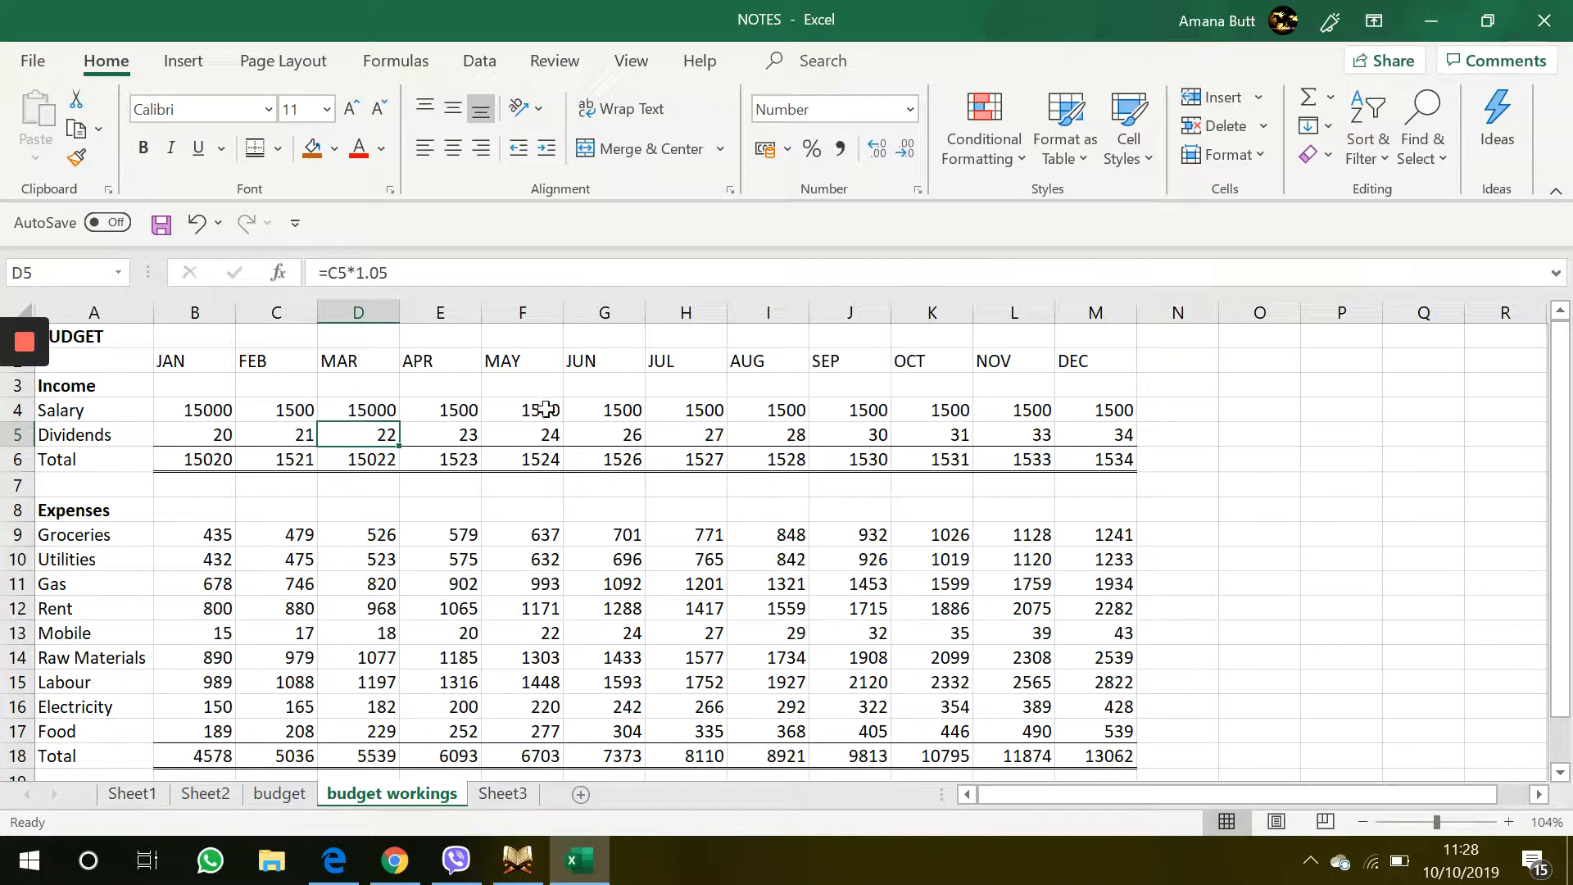
Change the May salary in F4 to 15000
{"action": "left_click", "coordinate": [546, 409]}
{"action": "double_click", "coordinate": [546, 410]}
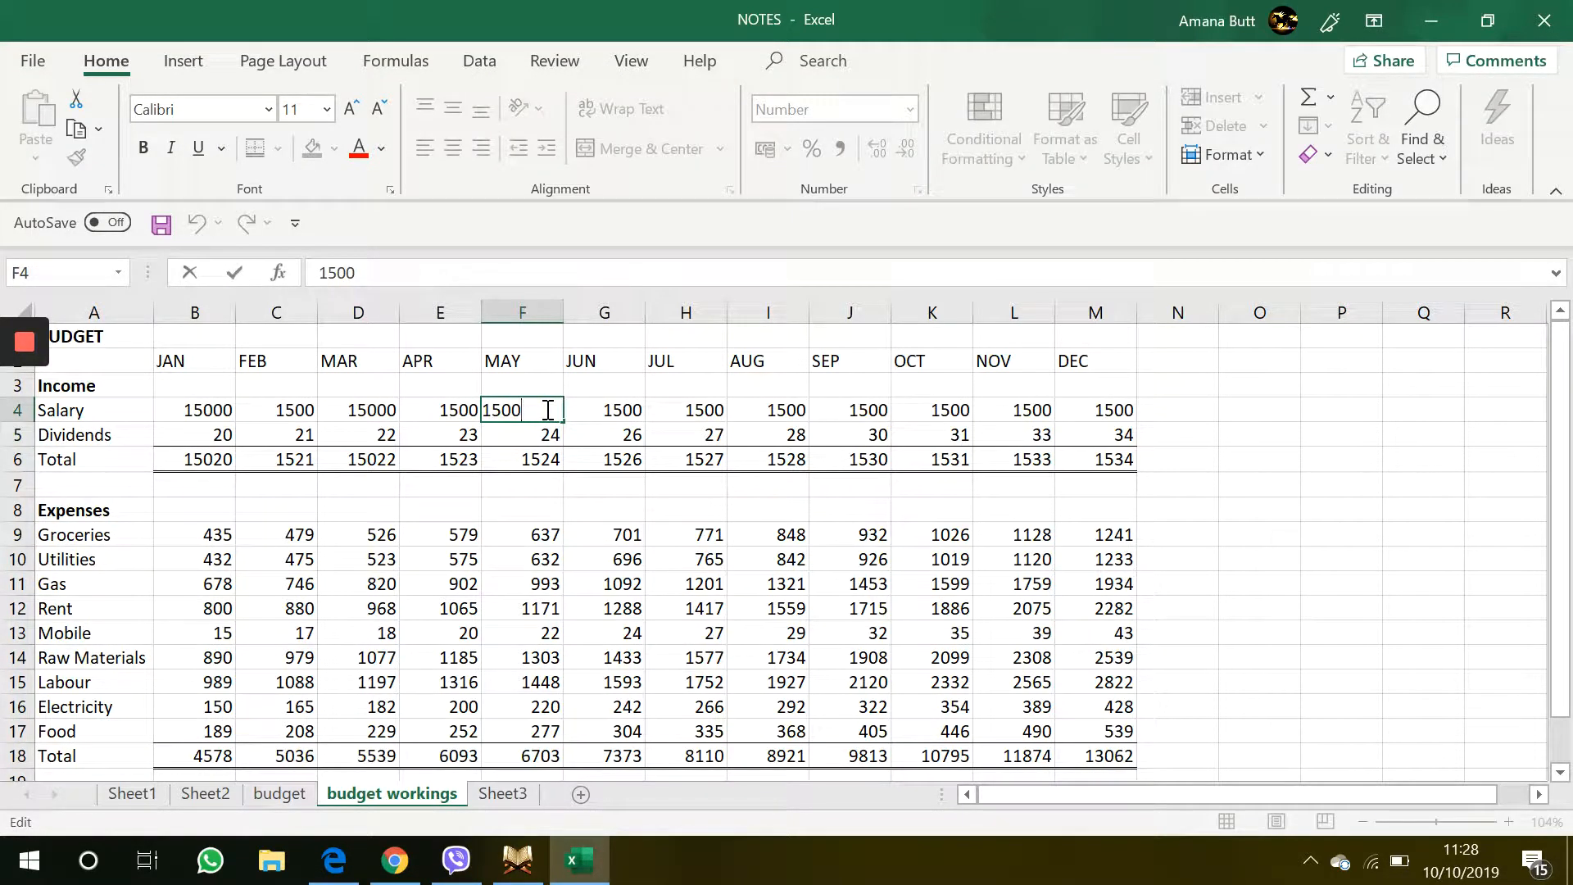
{"action": "key", "text": "Return"}
{"action": "scroll", "coordinate": [533, 409], "scroll_direction": "down", "scroll_amount": 5}
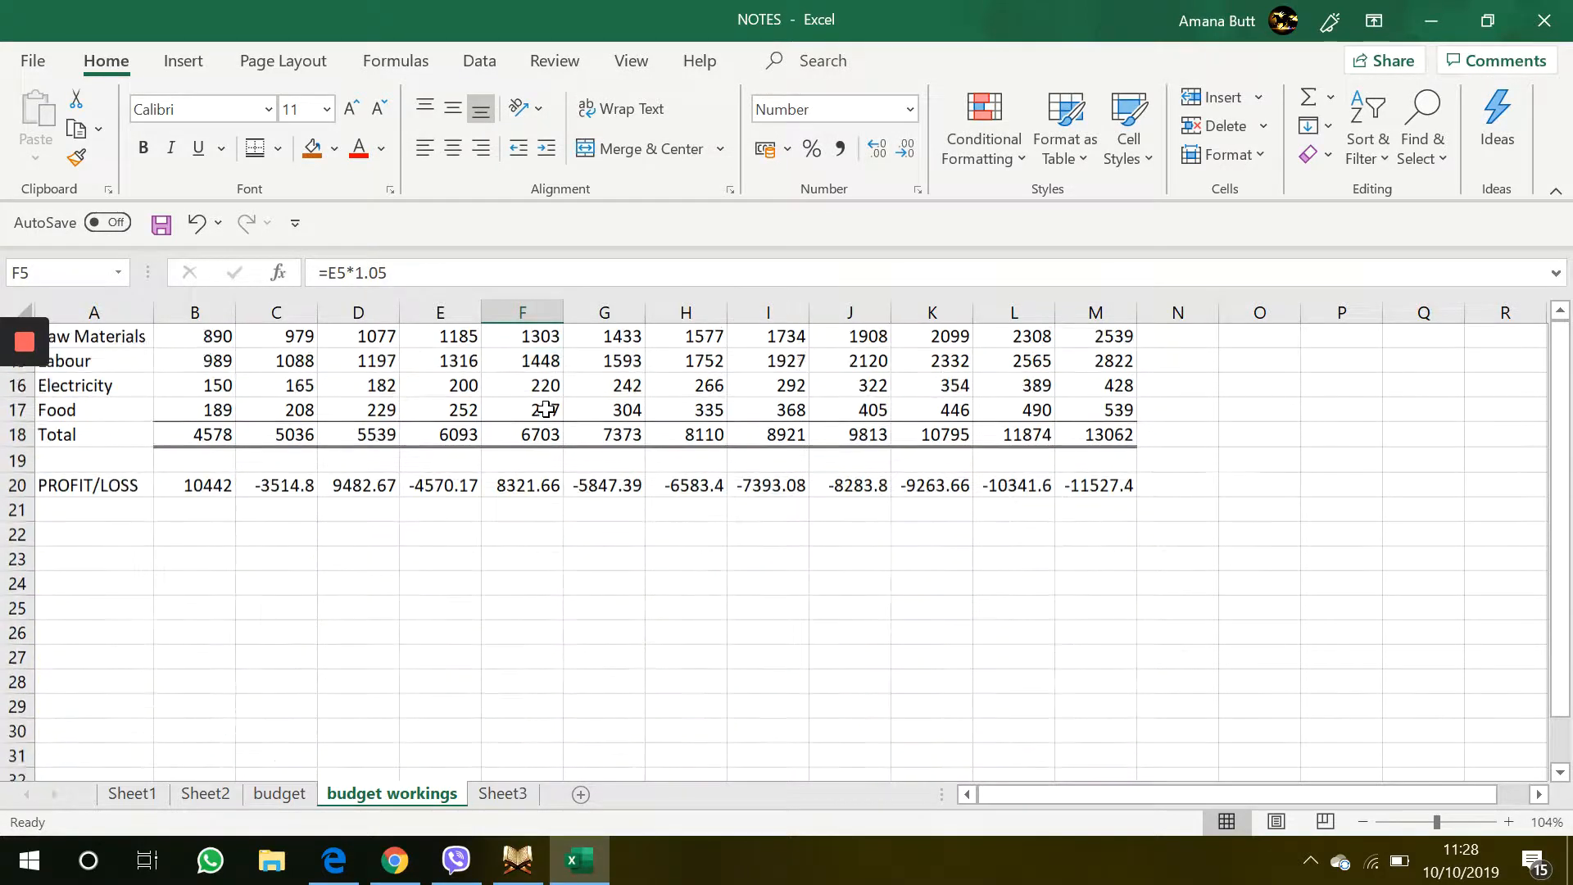
{"action": "left_click", "coordinate": [526, 527]}
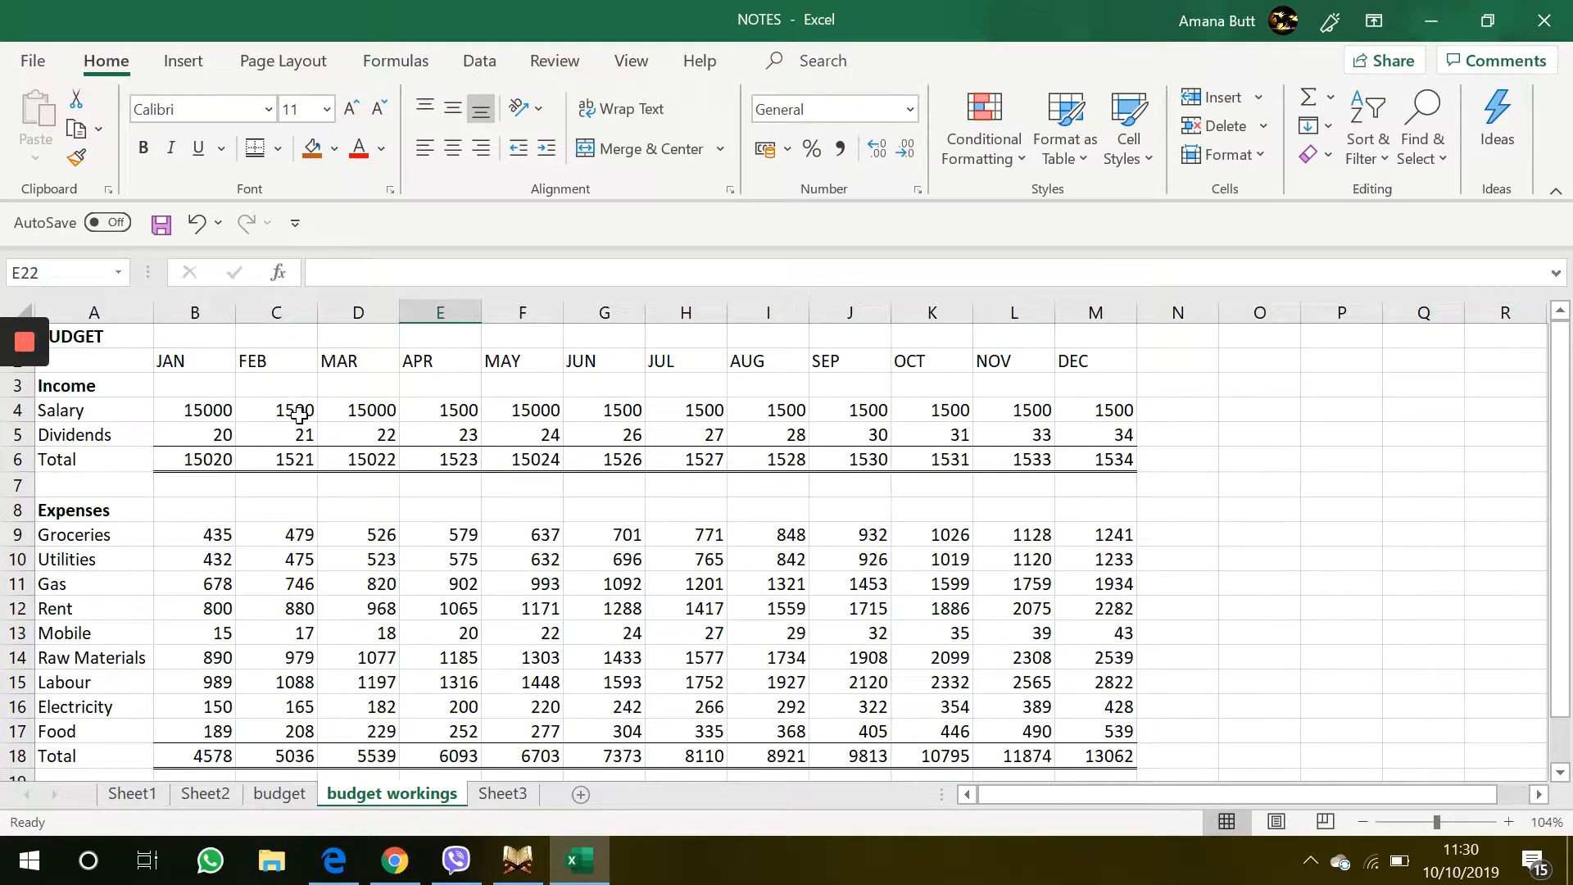
Angle the month headings JAN to DEC in B2:M2 counterclockwise
{"action": "left_click", "coordinate": [298, 414]}
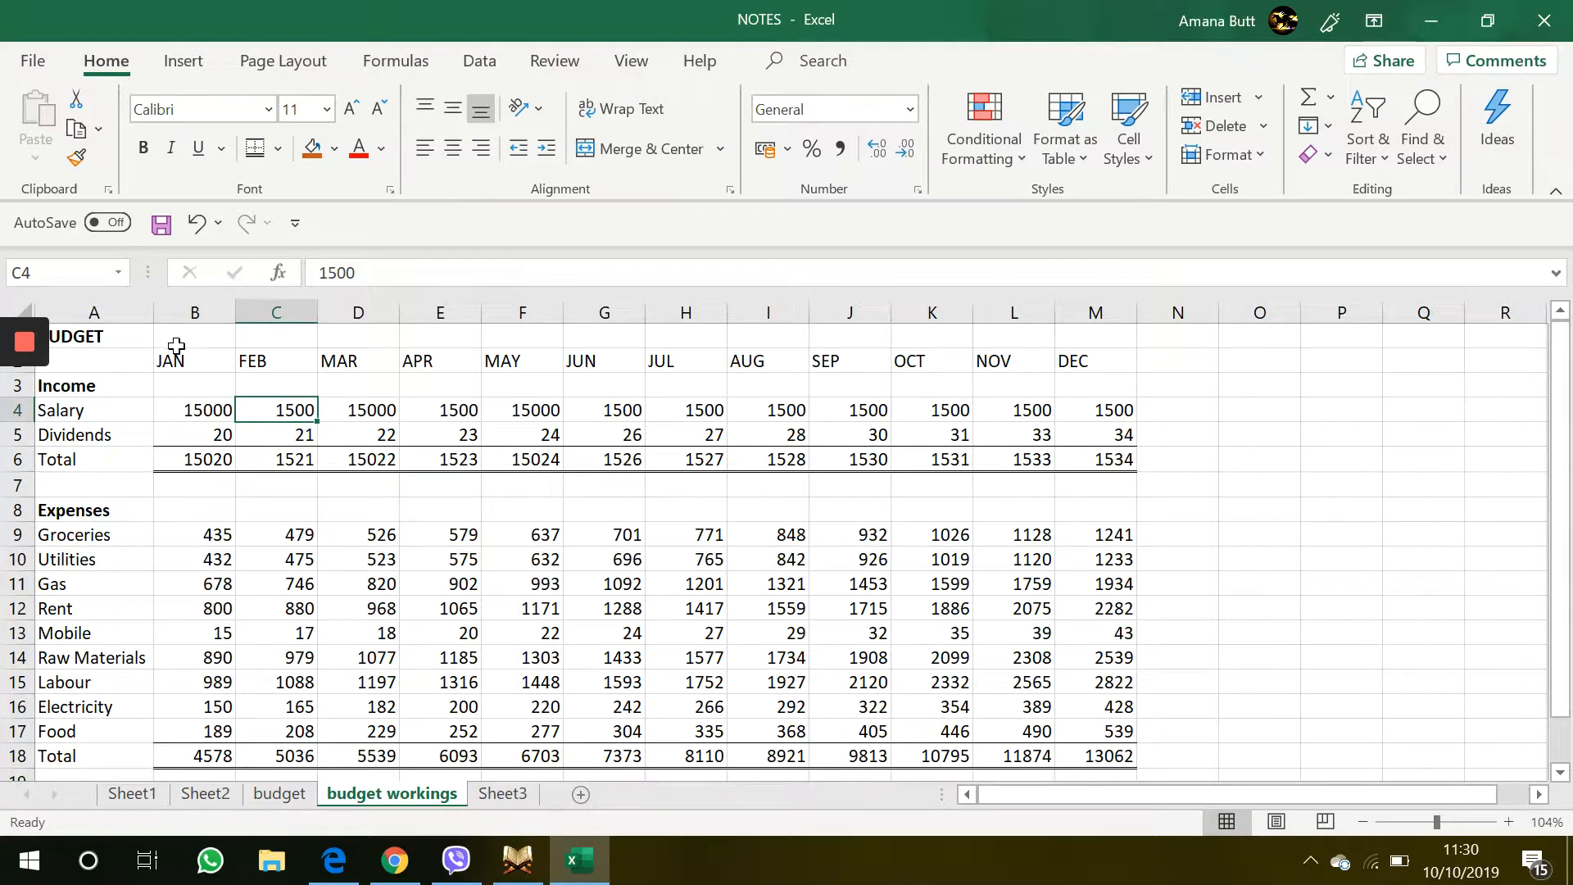
{"action": "left_click_drag", "start_coordinate": [176, 354], "coordinate": [1072, 358]}
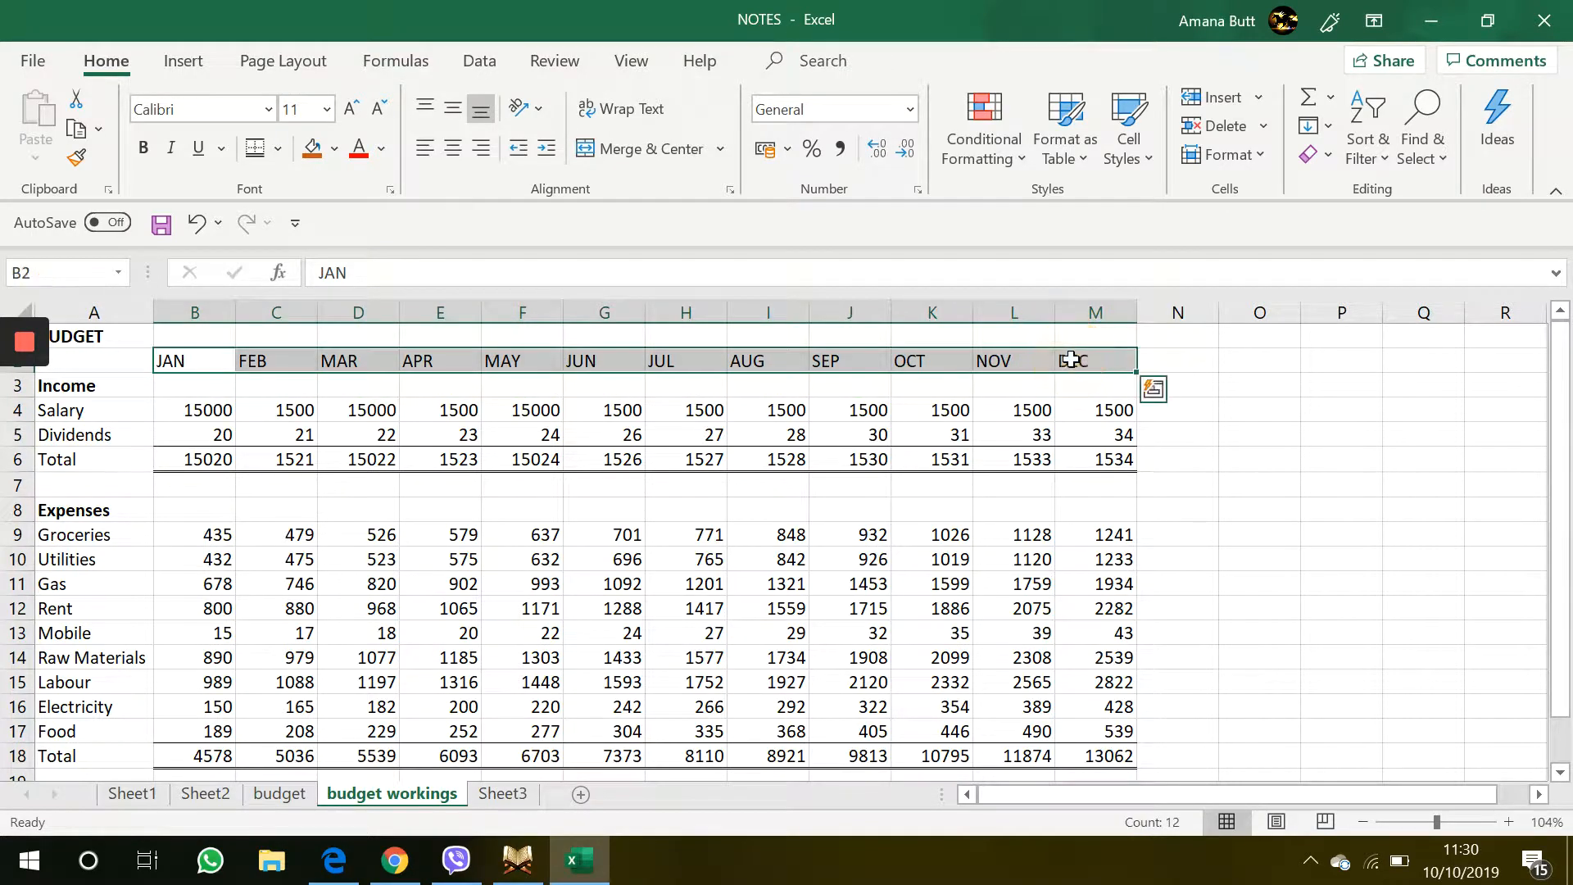
{"action": "left_click", "coordinate": [541, 115]}
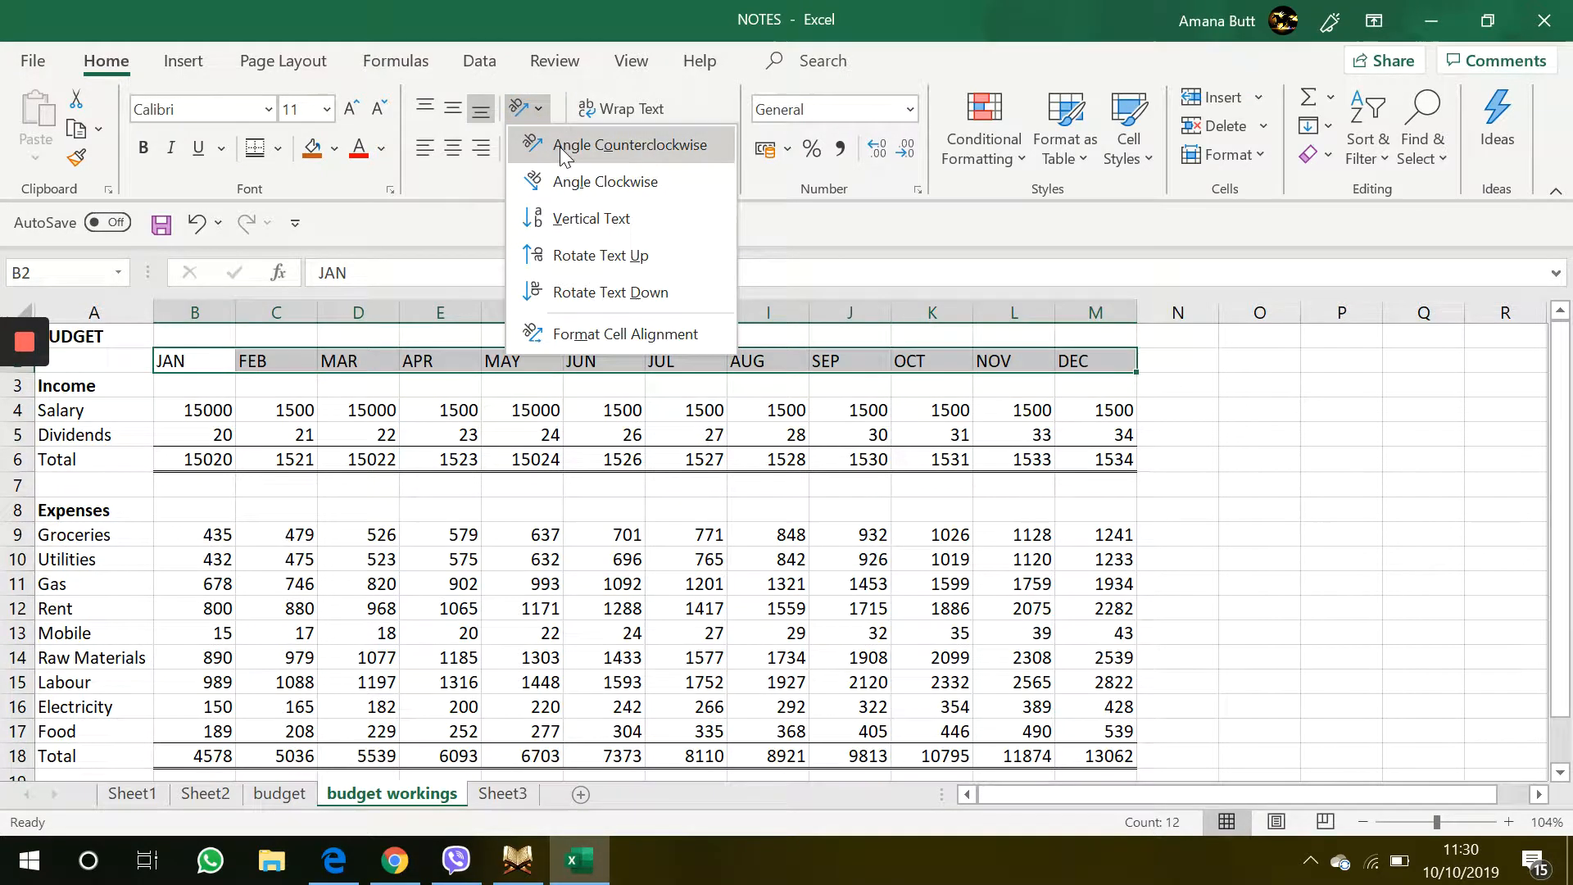
{"action": "left_click", "coordinate": [559, 146]}
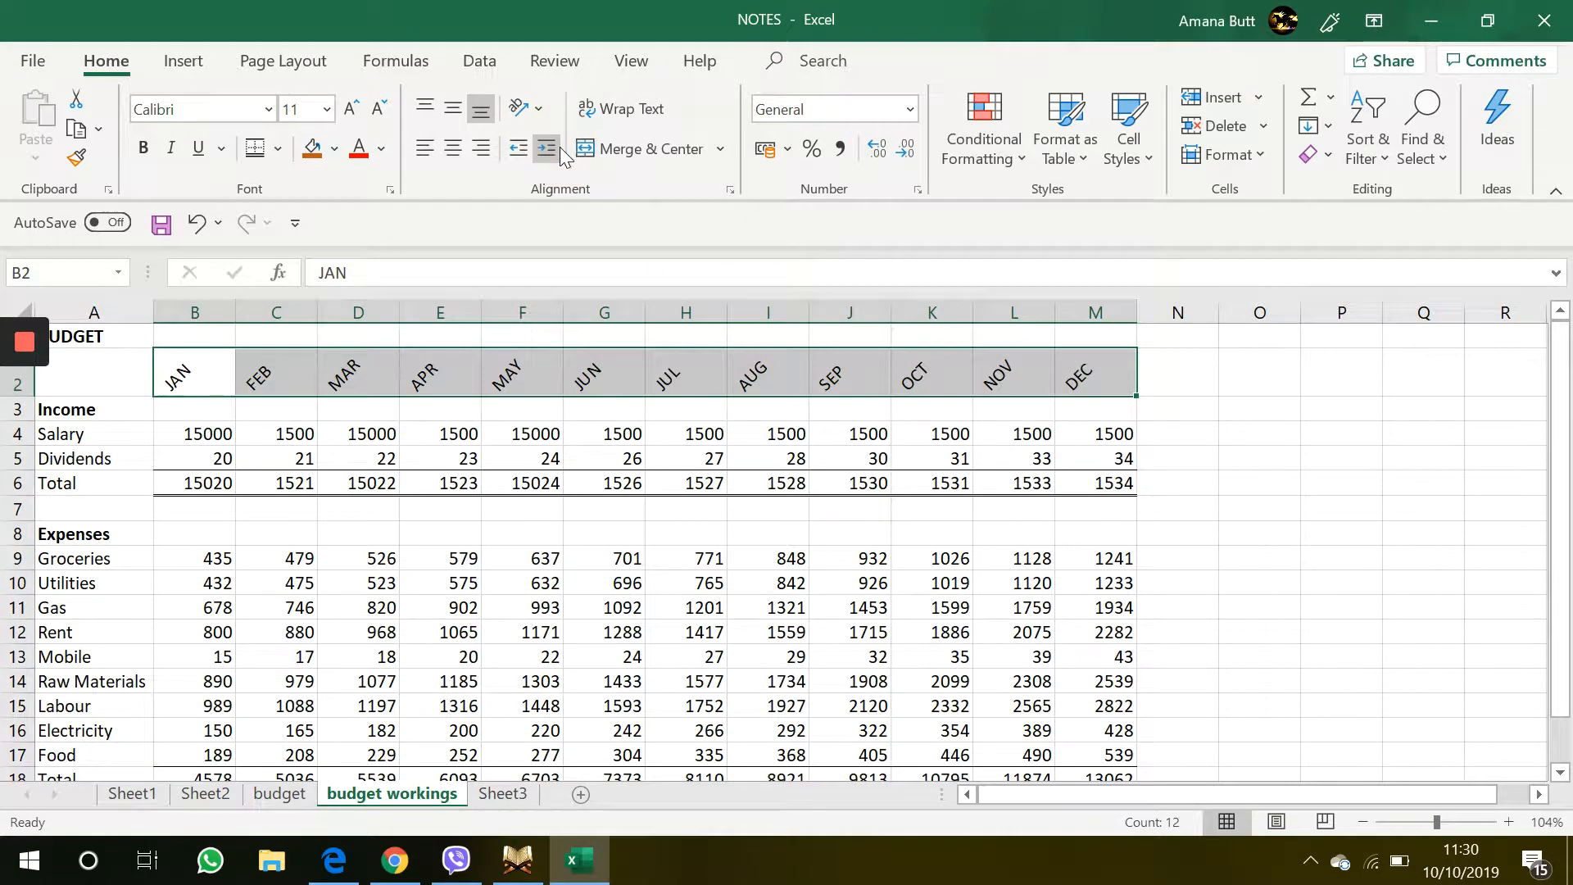
{"action": "left_click", "coordinate": [543, 105]}
{"action": "left_click", "coordinate": [543, 105]}
Paste the copied expense total into B35 as a value only, using Paste Special
{"action": "left_click", "coordinate": [206, 440]}
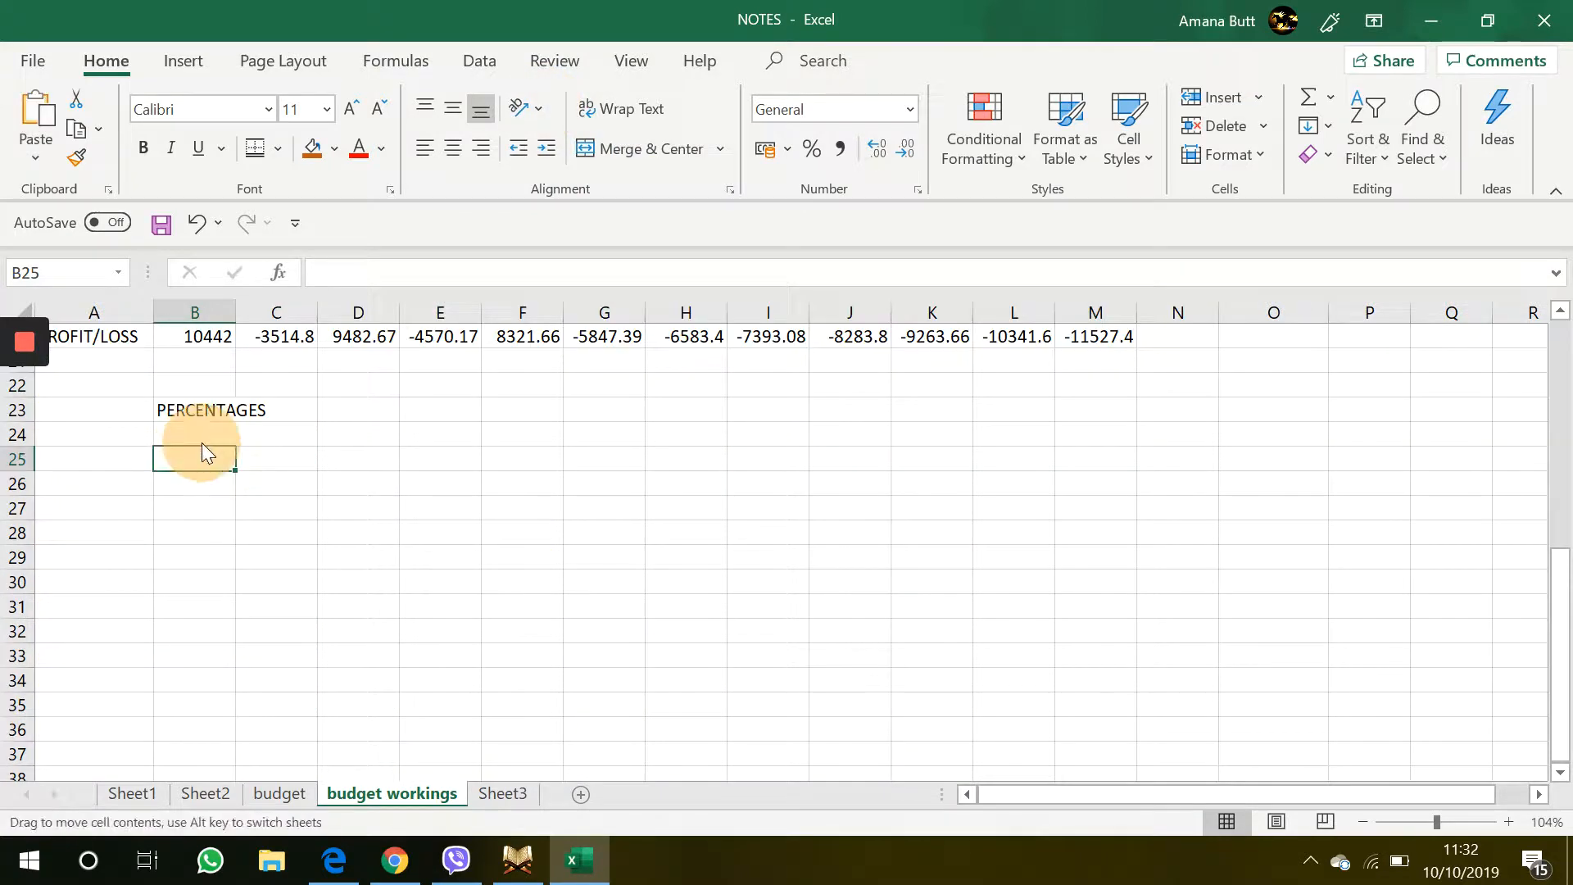
{"action": "left_click", "coordinate": [223, 431]}
{"action": "left_click", "coordinate": [36, 151]}
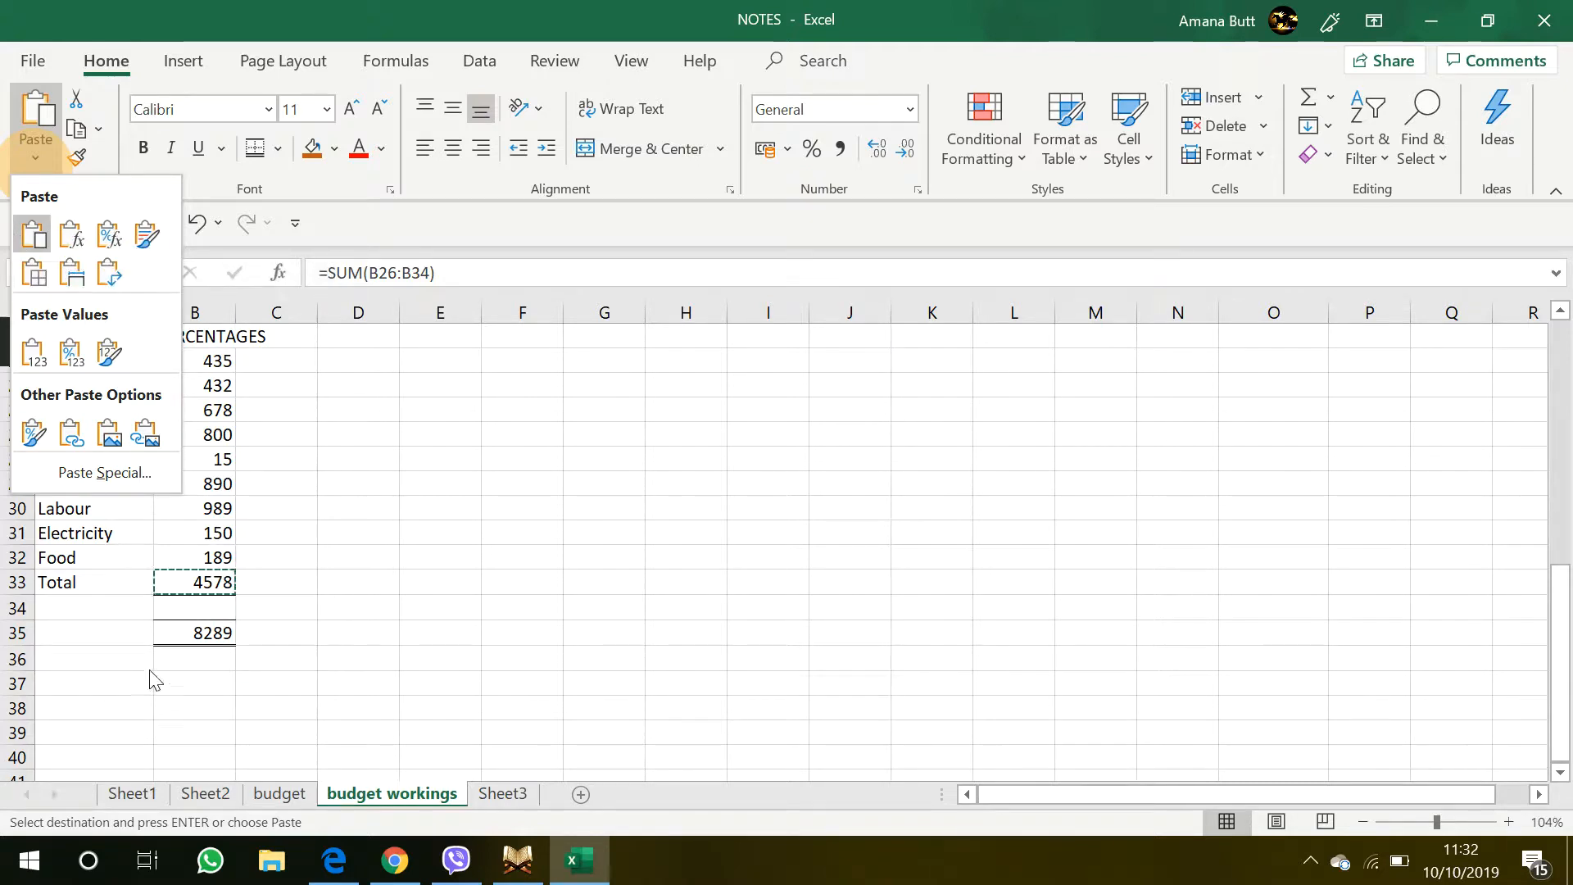
{"action": "left_click", "coordinate": [215, 636]}
{"action": "right_click", "coordinate": [214, 637]}
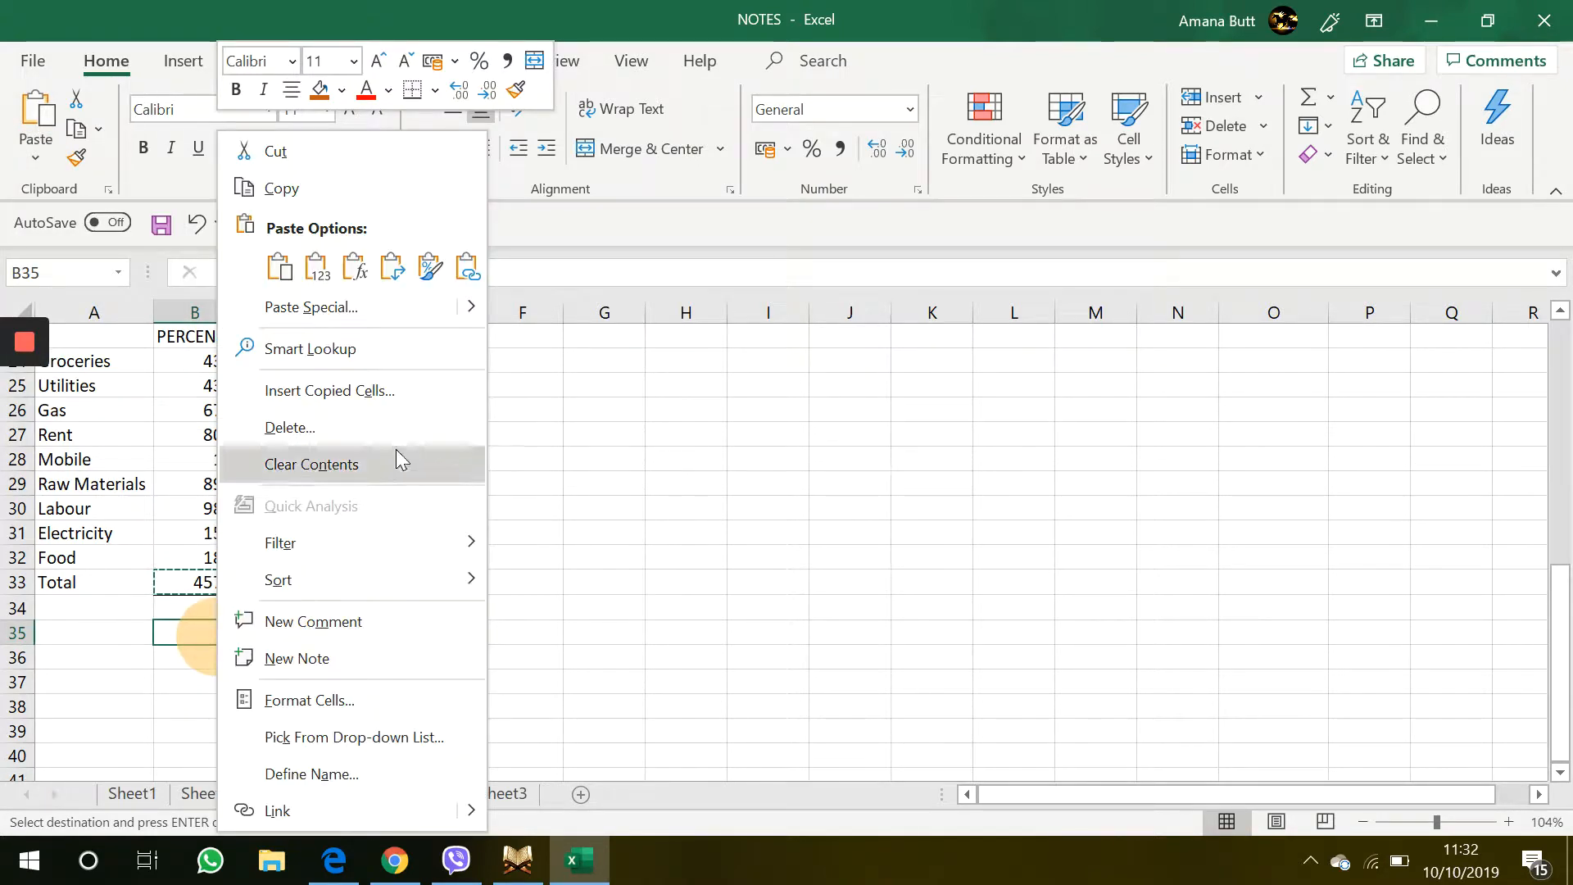
{"action": "left_click", "coordinate": [367, 316]}
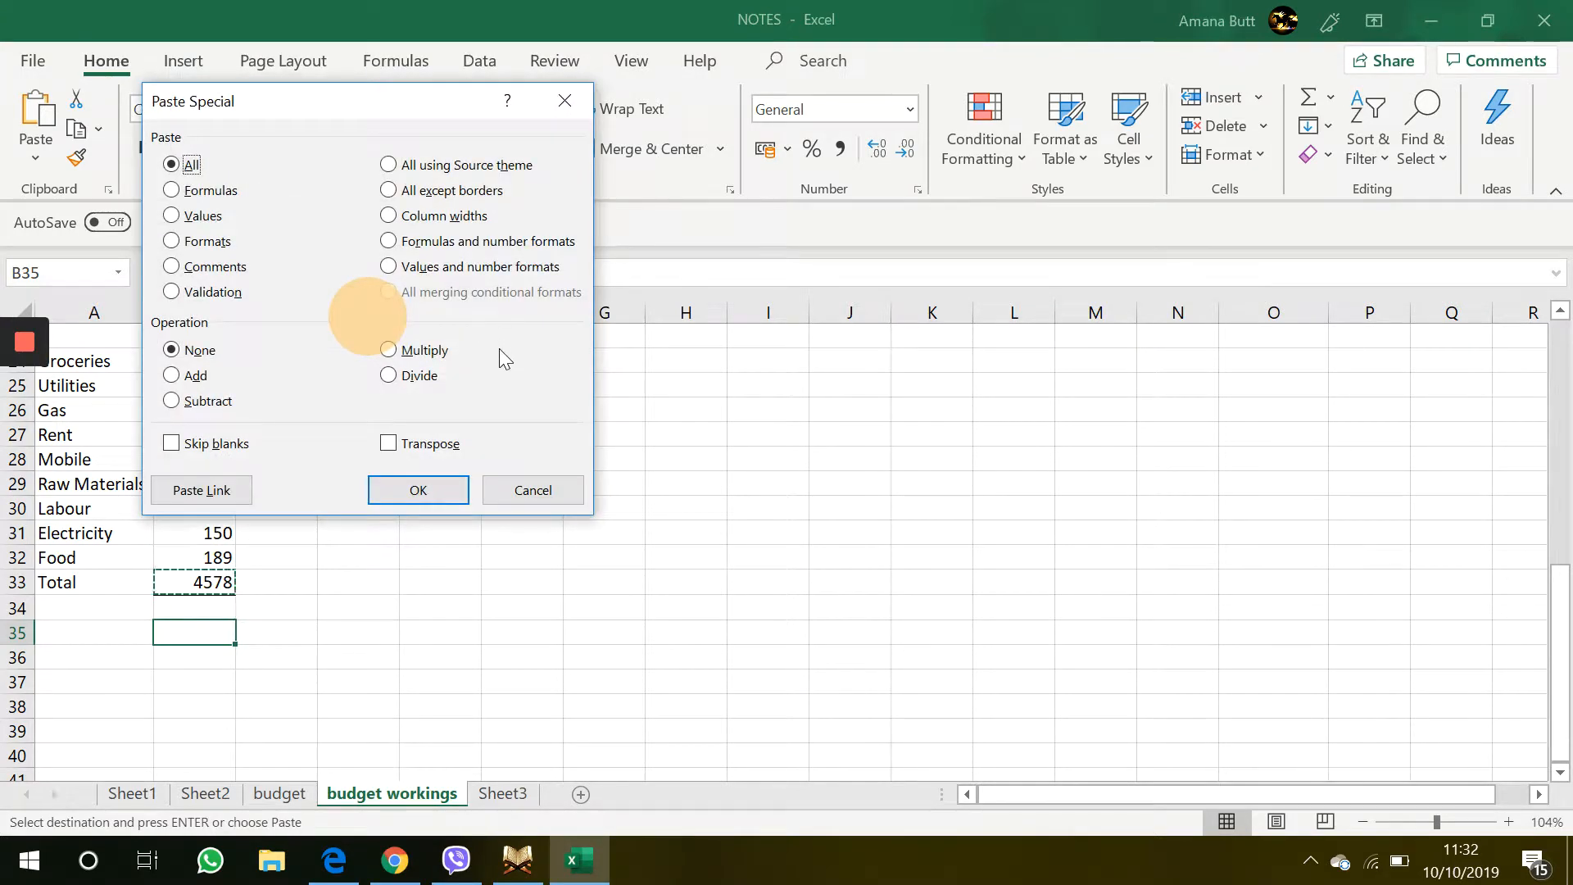
{"action": "left_click", "coordinate": [194, 215]}
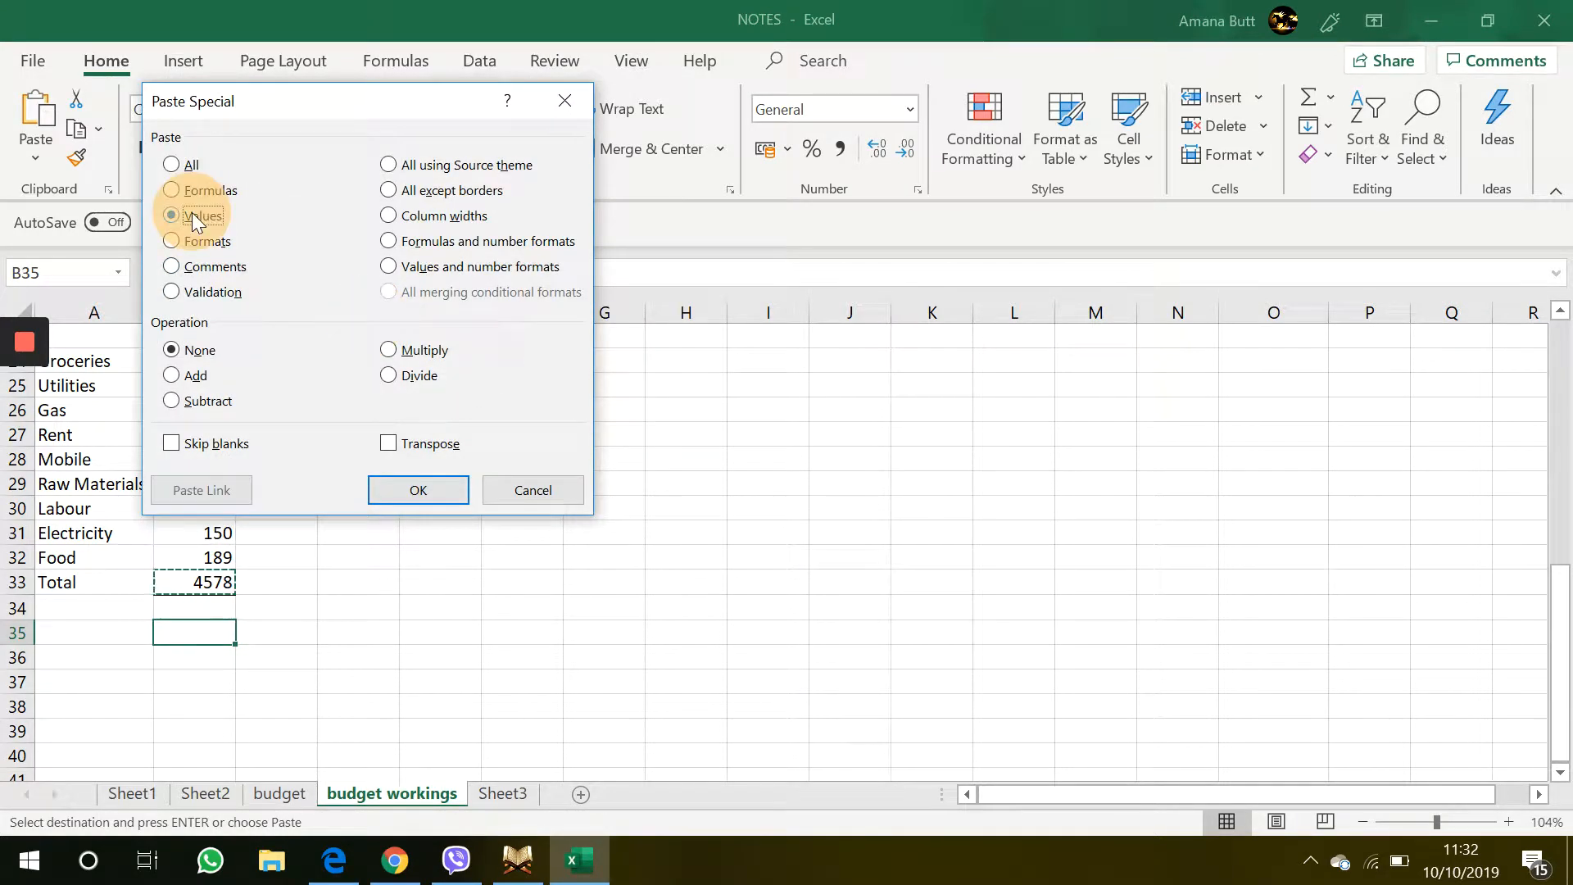
{"action": "left_click", "coordinate": [415, 479]}
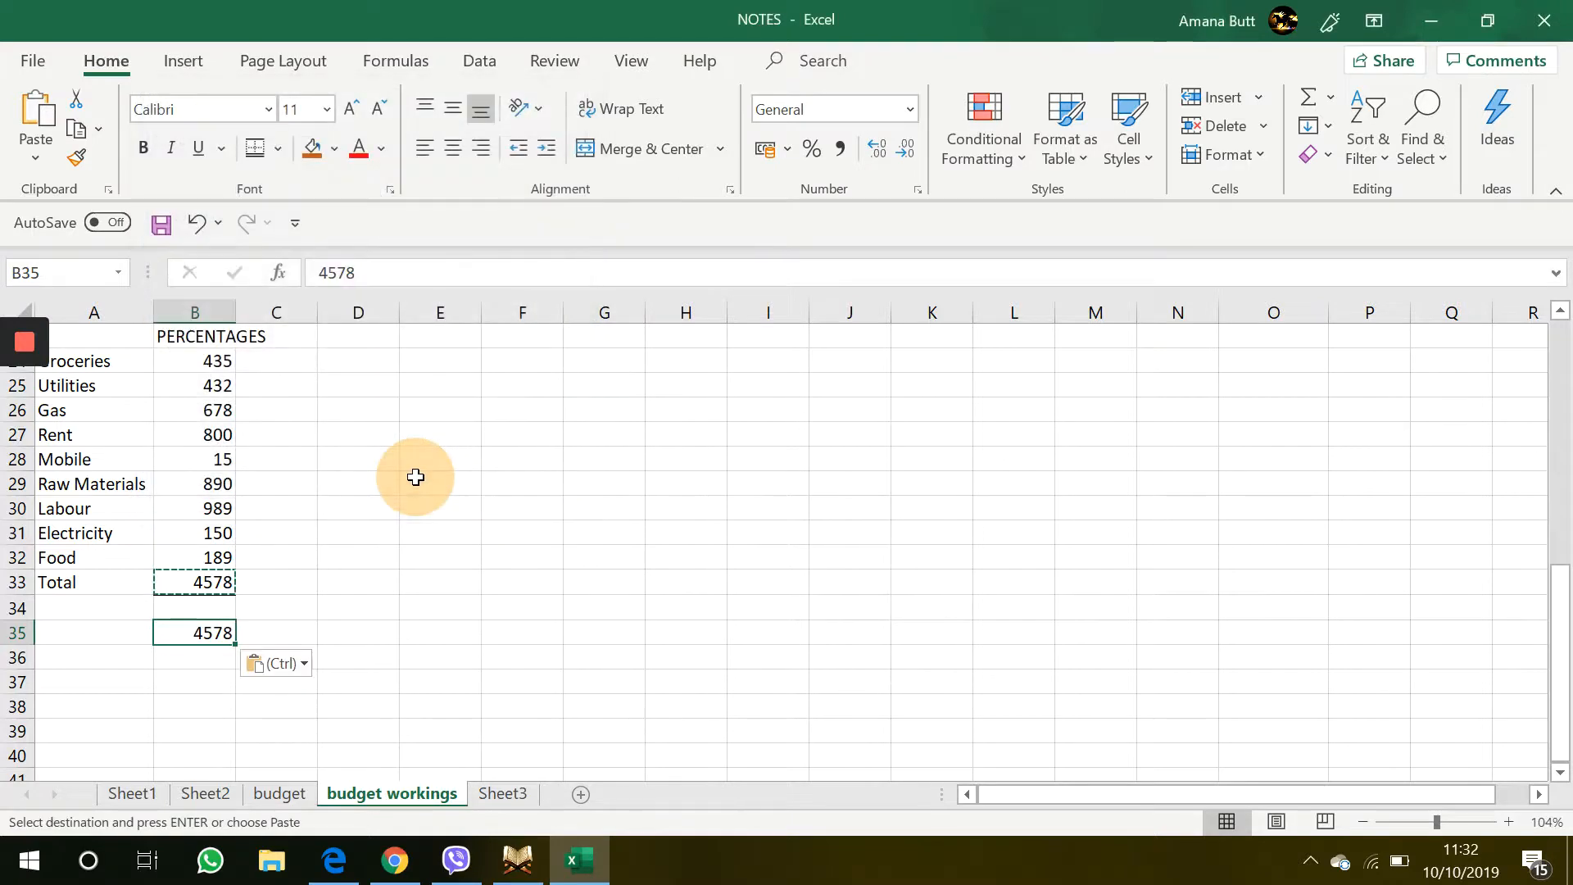
Make the pasted total in B35 bold
{"action": "left_click", "coordinate": [370, 571]}
{"action": "left_click", "coordinate": [242, 608]}
{"action": "left_click", "coordinate": [211, 633]}
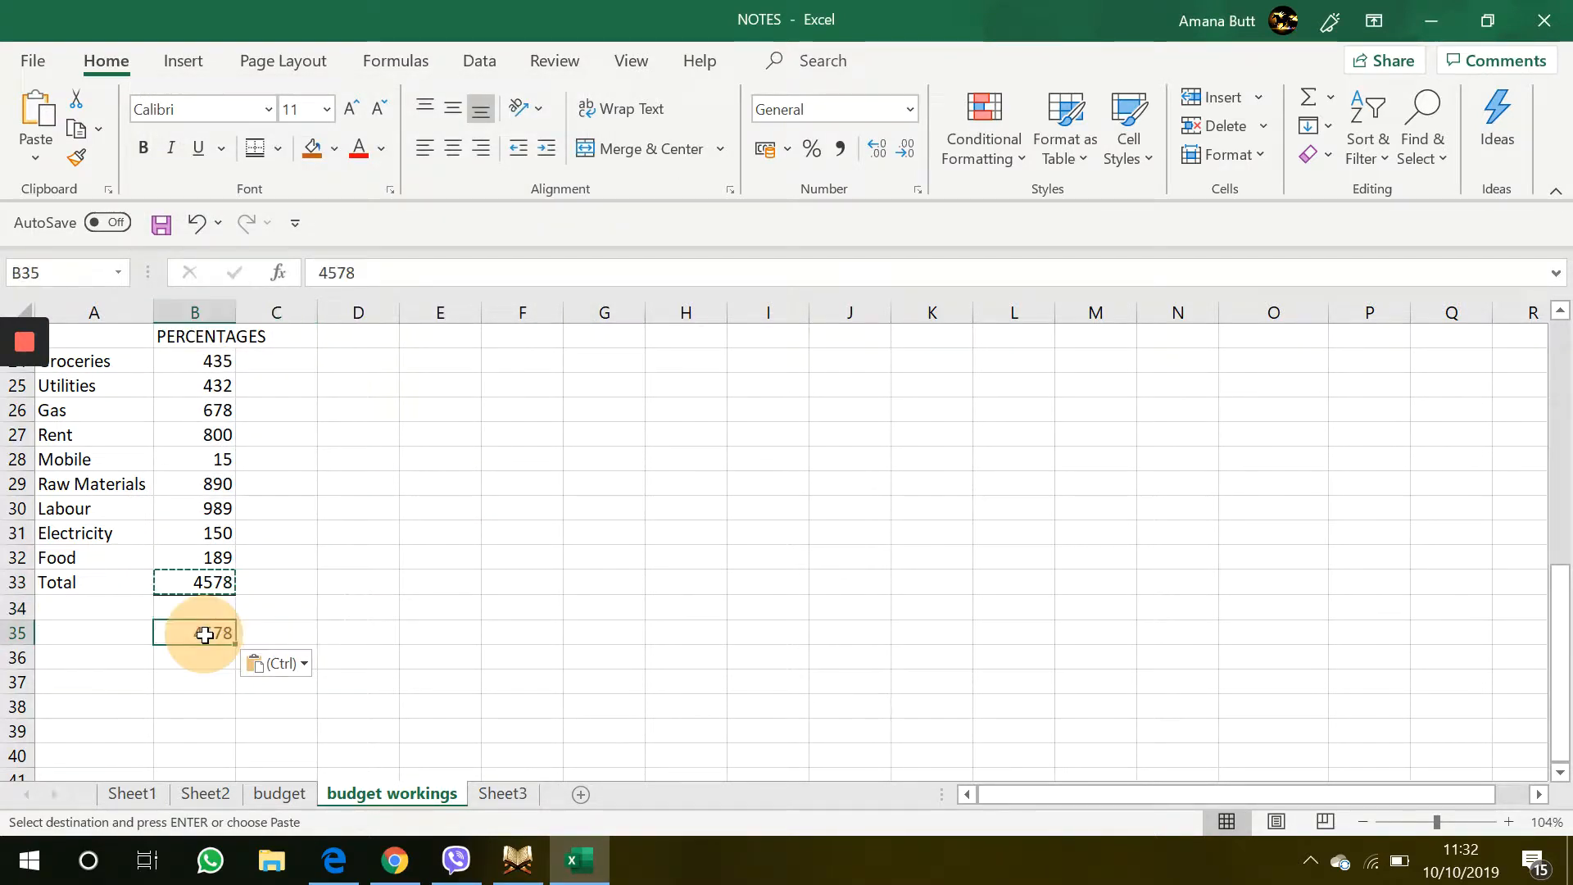
{"action": "left_click", "coordinate": [305, 626]}
{"action": "left_click_drag", "start_coordinate": [300, 542], "coordinate": [214, 611]}
{"action": "left_click", "coordinate": [212, 615]}
{"action": "left_click", "coordinate": [204, 627]}
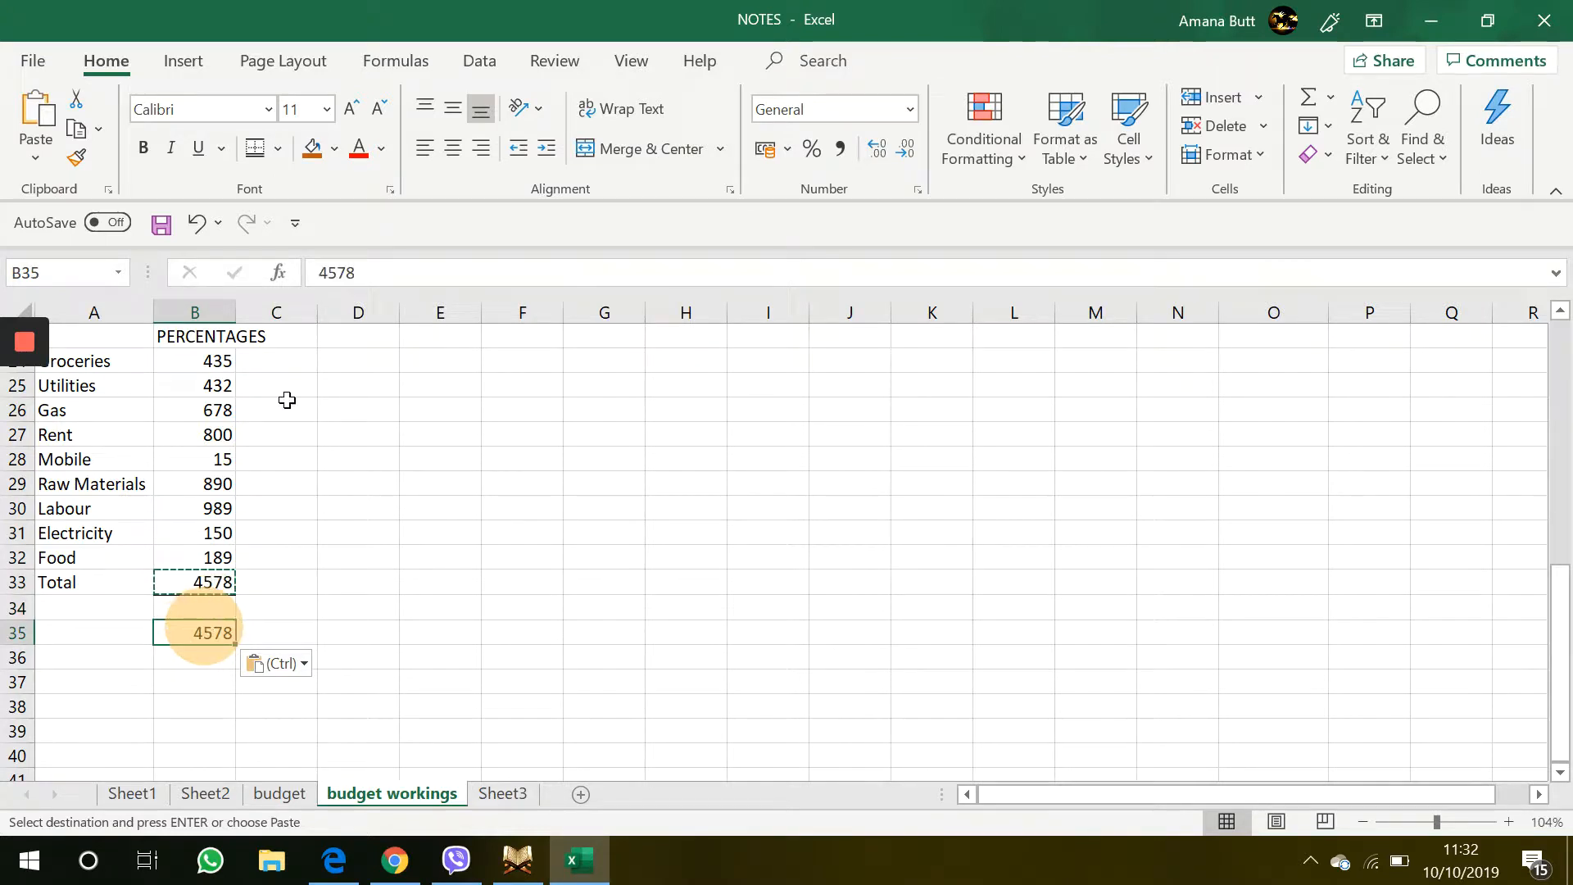
{"action": "left_click", "coordinate": [144, 147]}
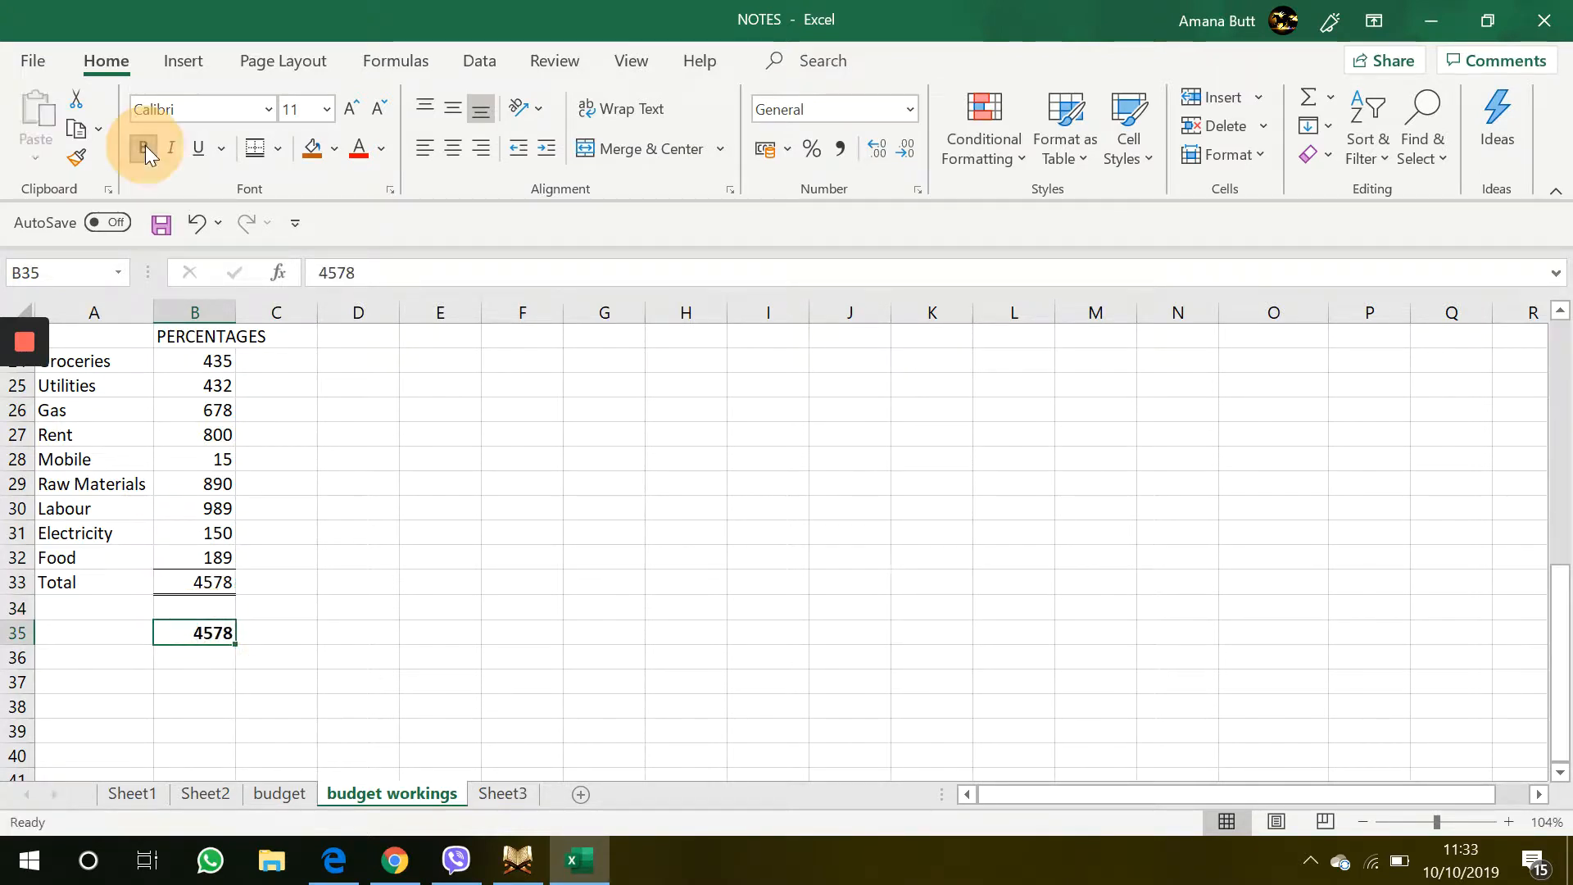
Enter the formula =B24/B35 in C24 for the groceries percentage
{"action": "left_click", "coordinate": [344, 557]}
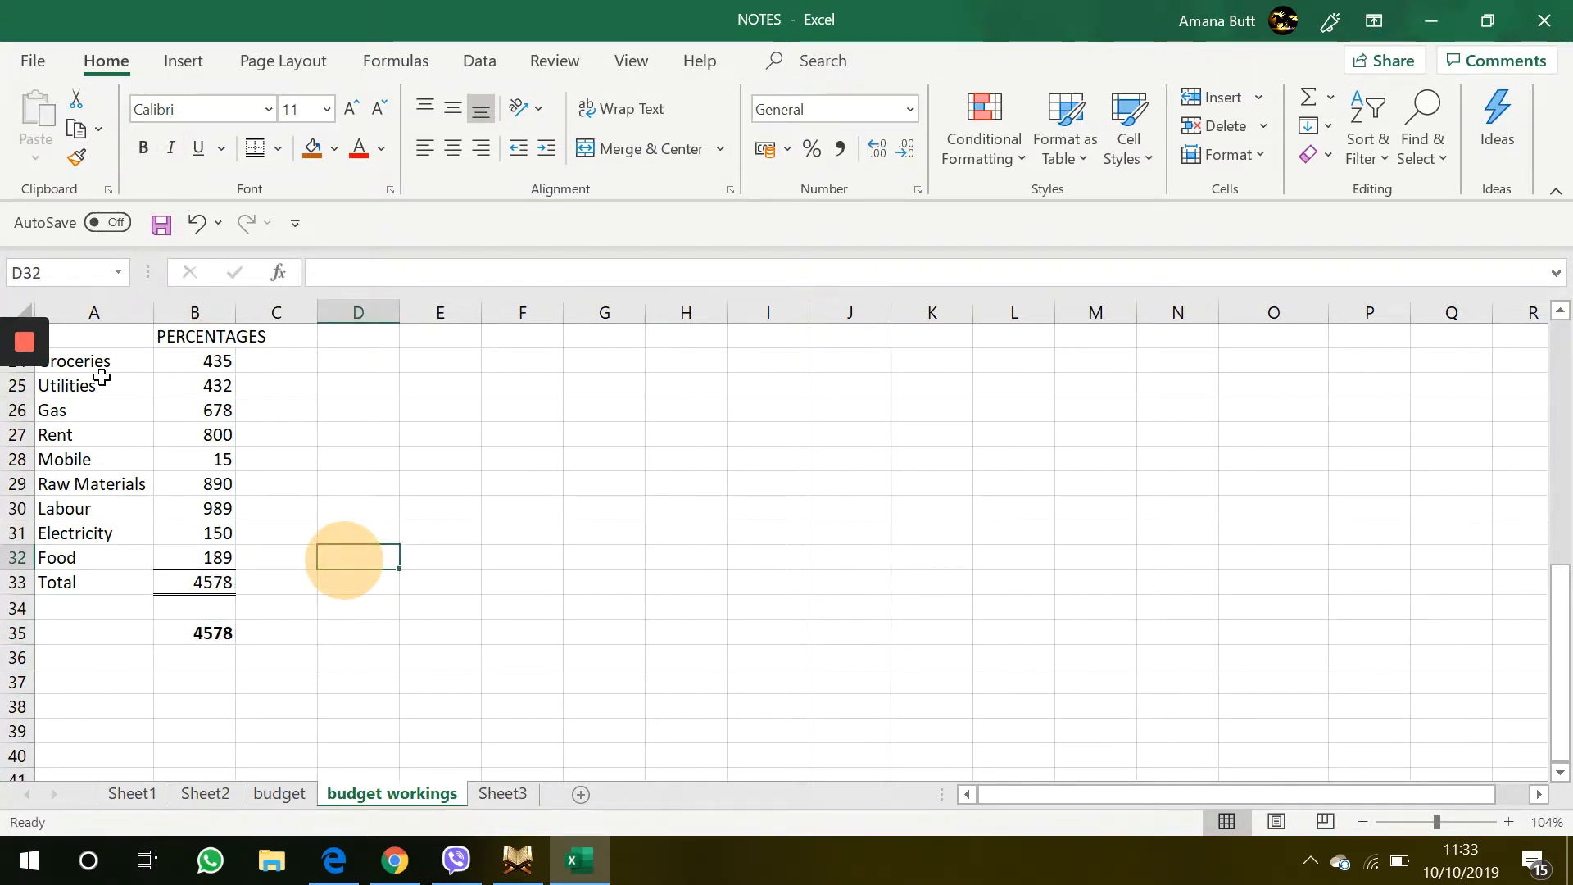
{"action": "left_click", "coordinate": [301, 359]}
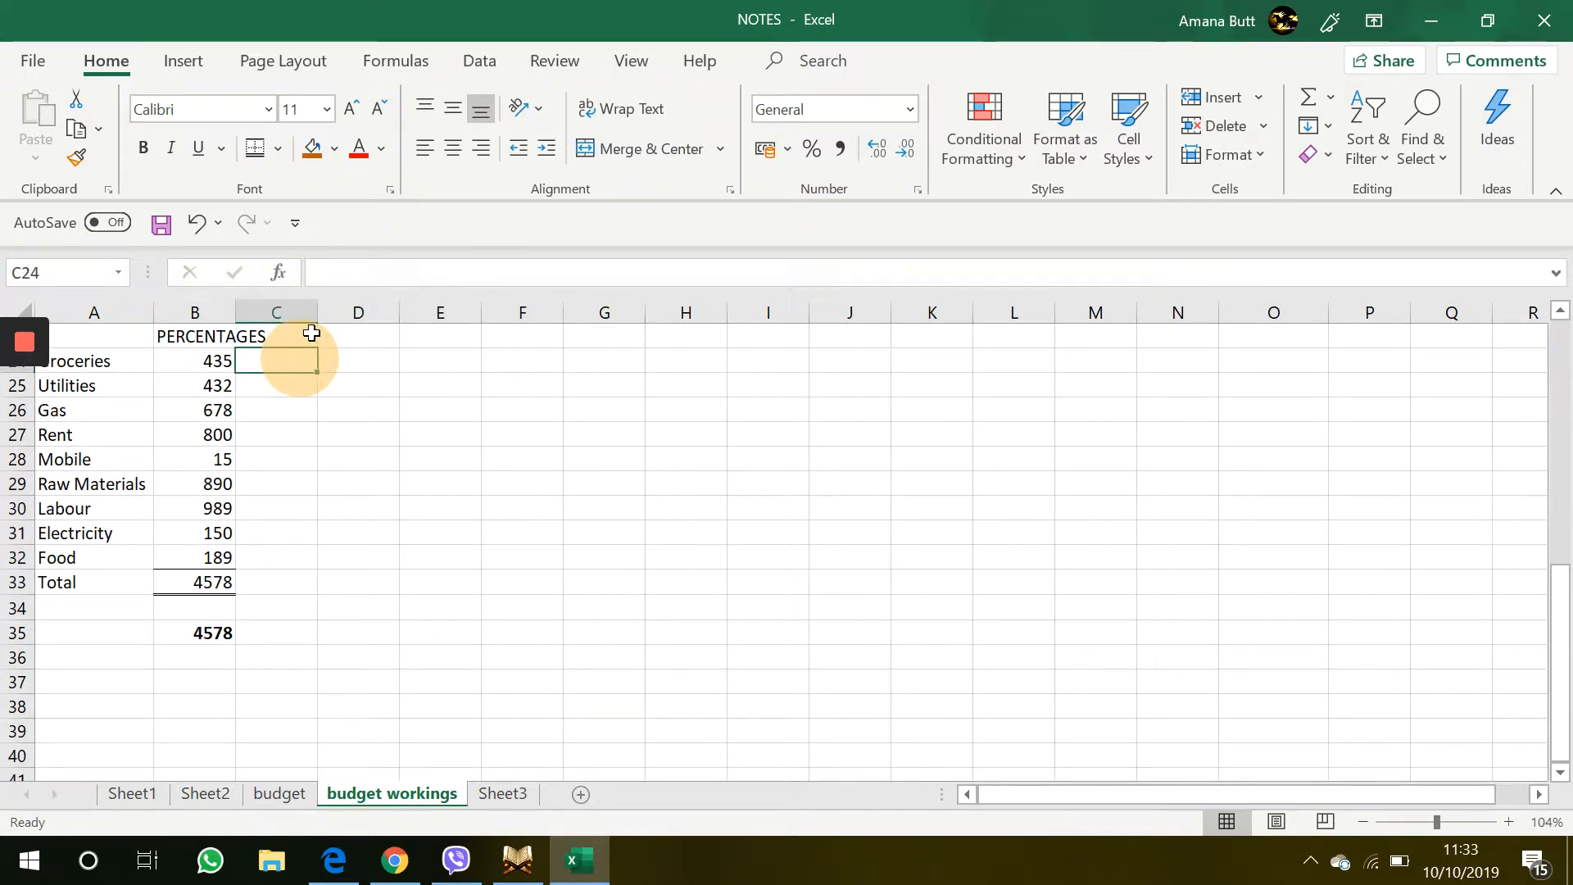
{"action": "type", "text": "="}
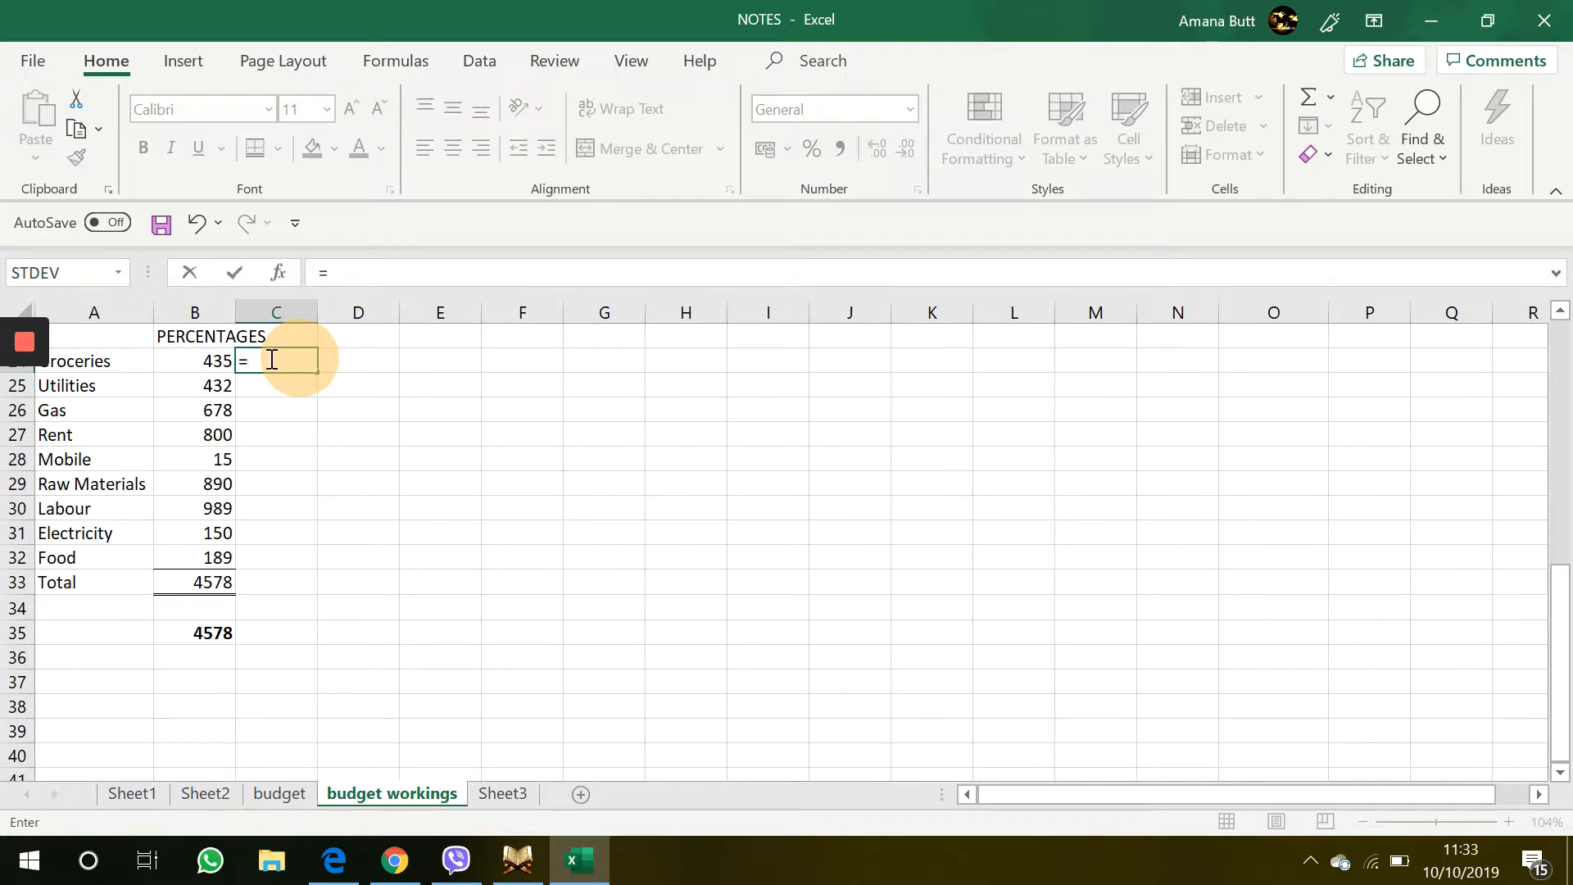
{"action": "left_click", "coordinate": [225, 359]}
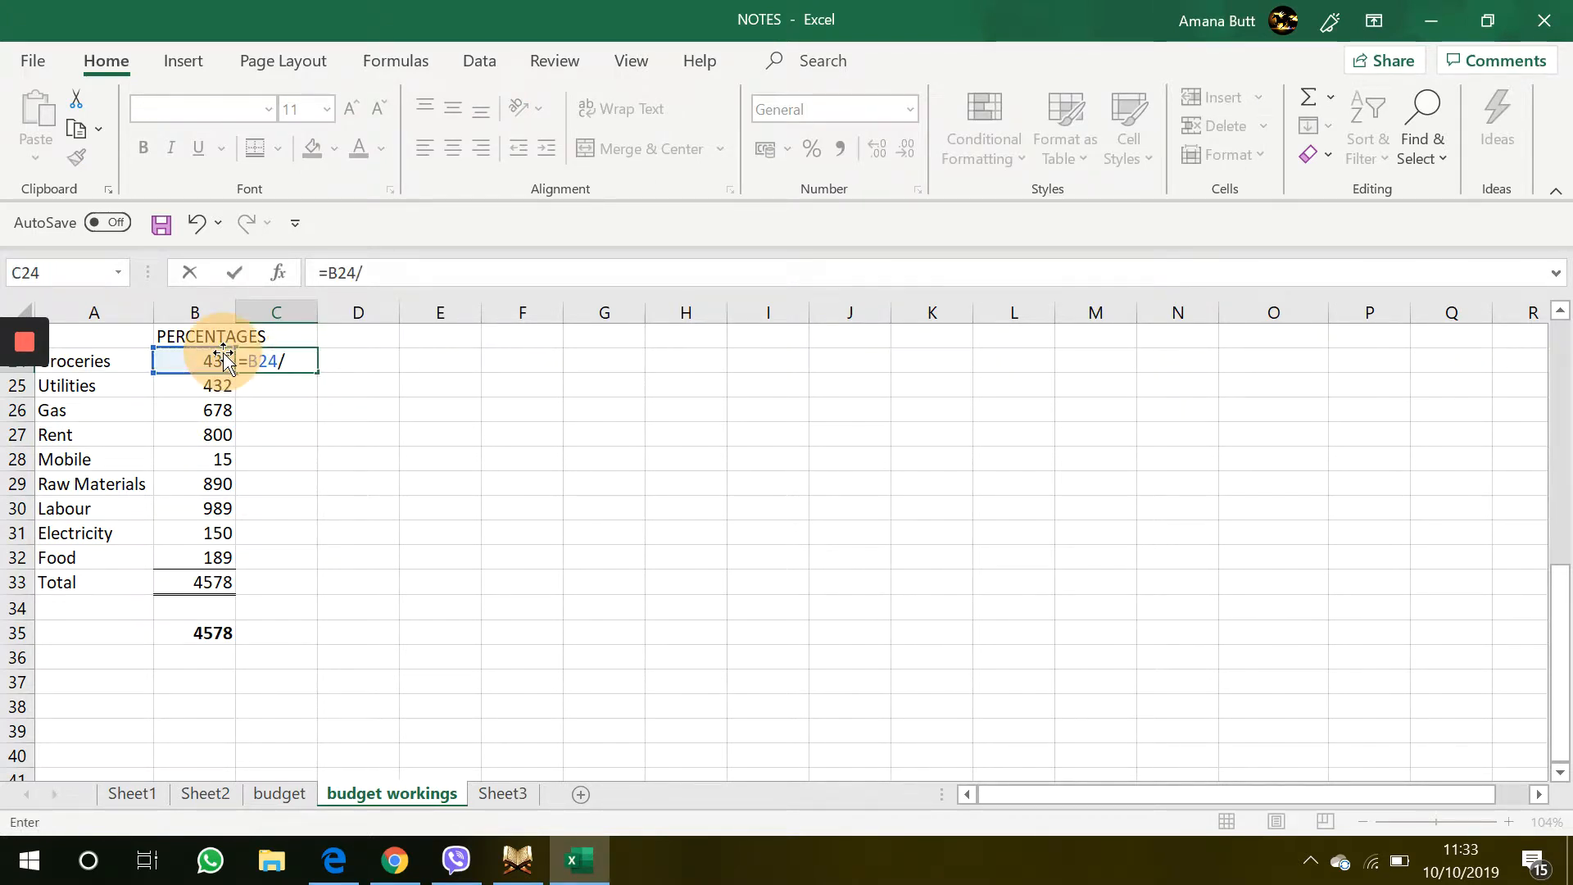
{"action": "left_click", "coordinate": [224, 627]}
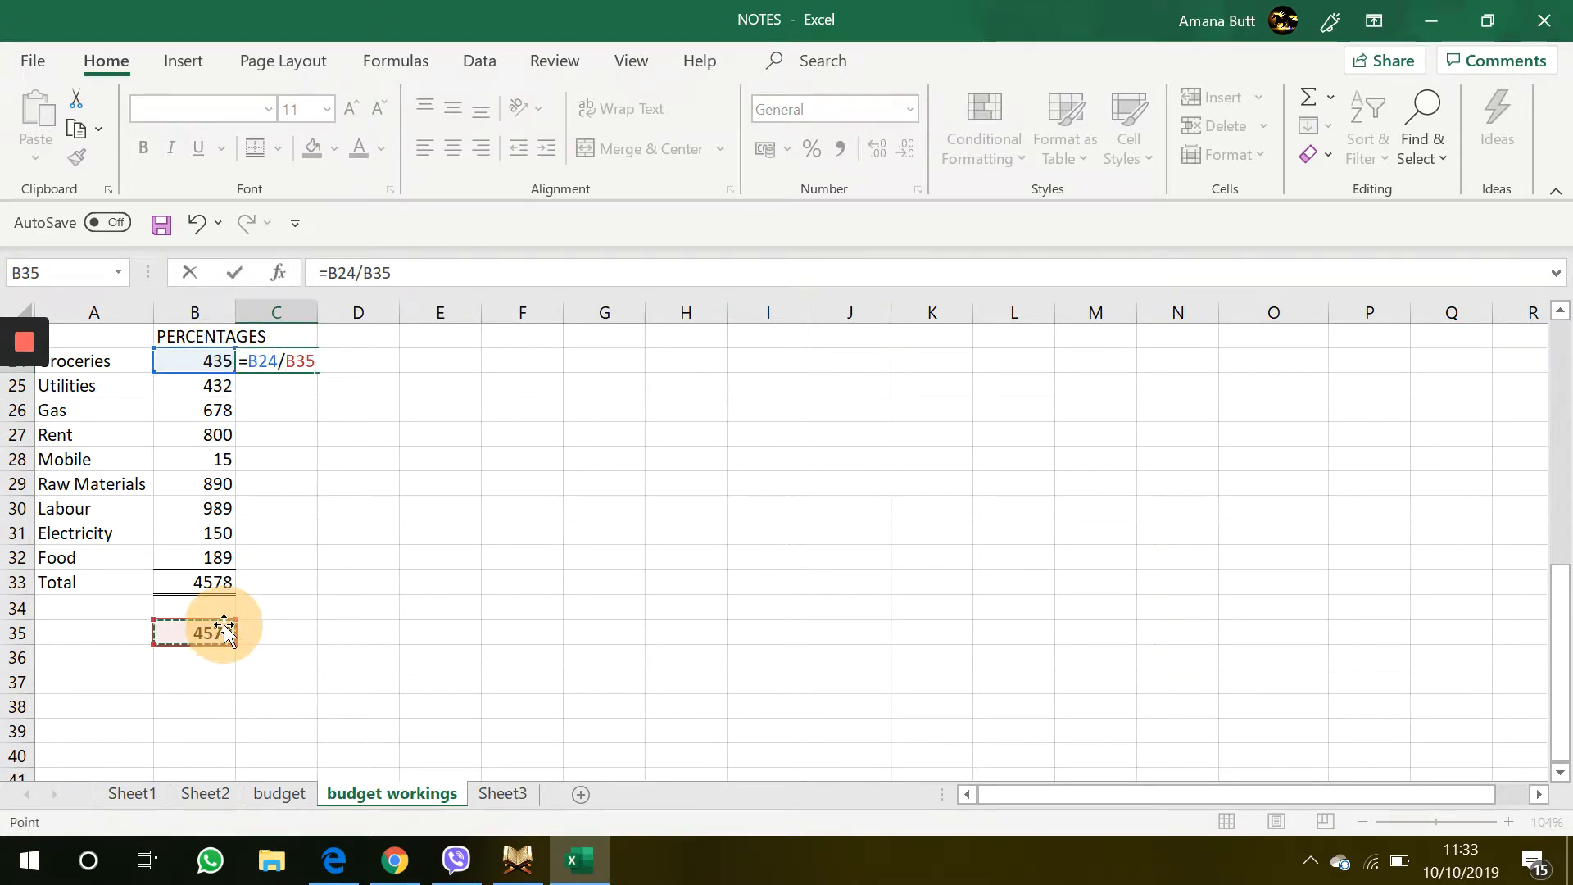
{"action": "key", "text": "Return"}
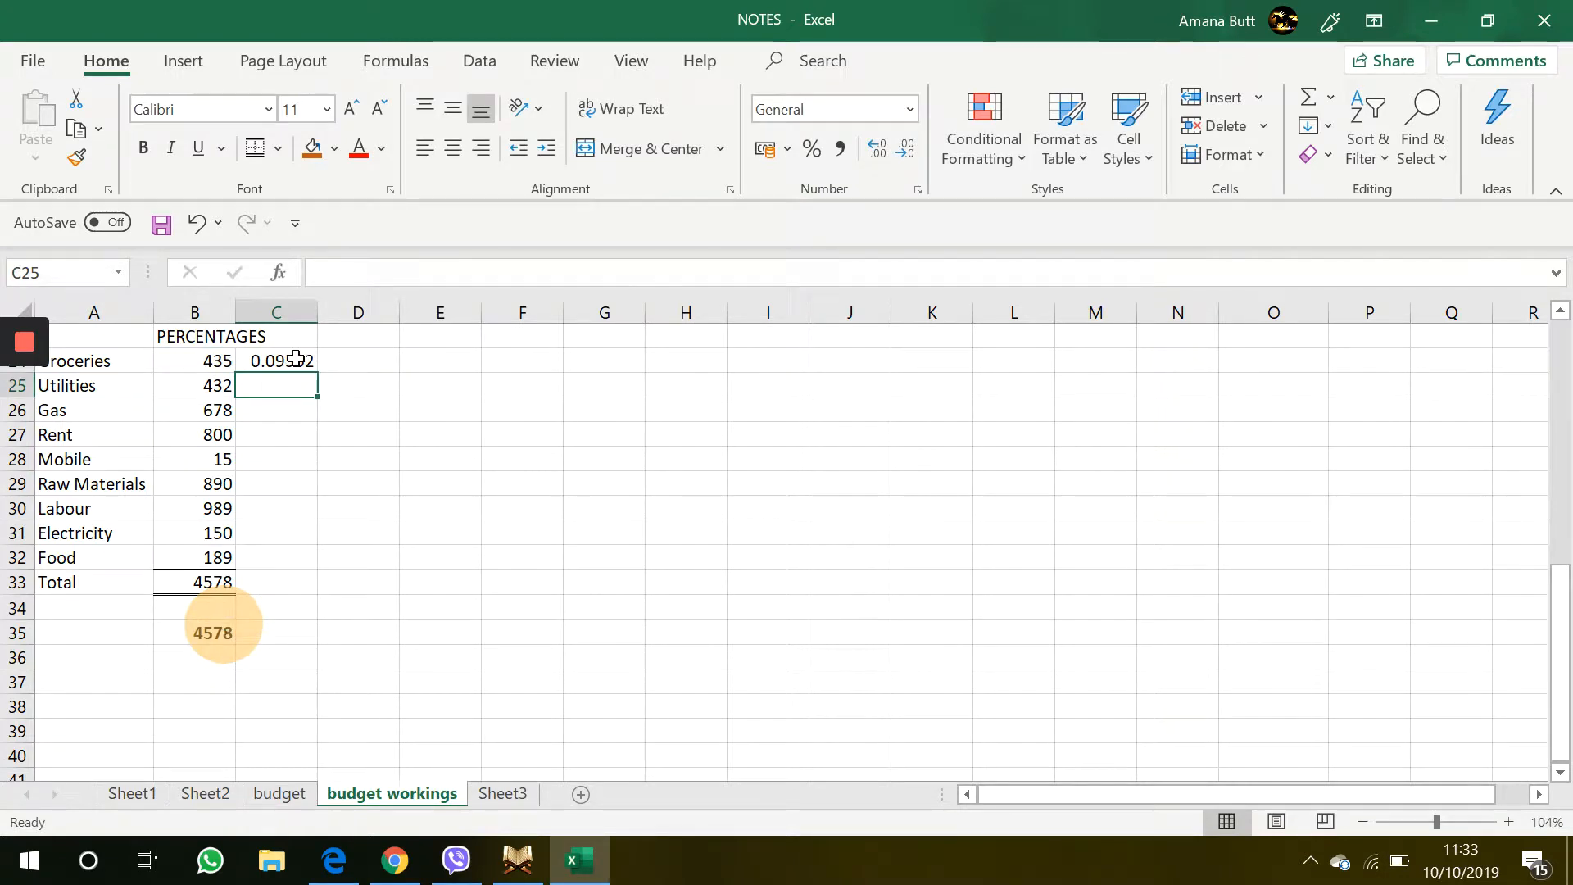
Enter the formula =B25/B35 in C25 for the utilities percentage
{"action": "left_click_drag", "start_coordinate": [298, 382], "coordinate": [257, 393]}
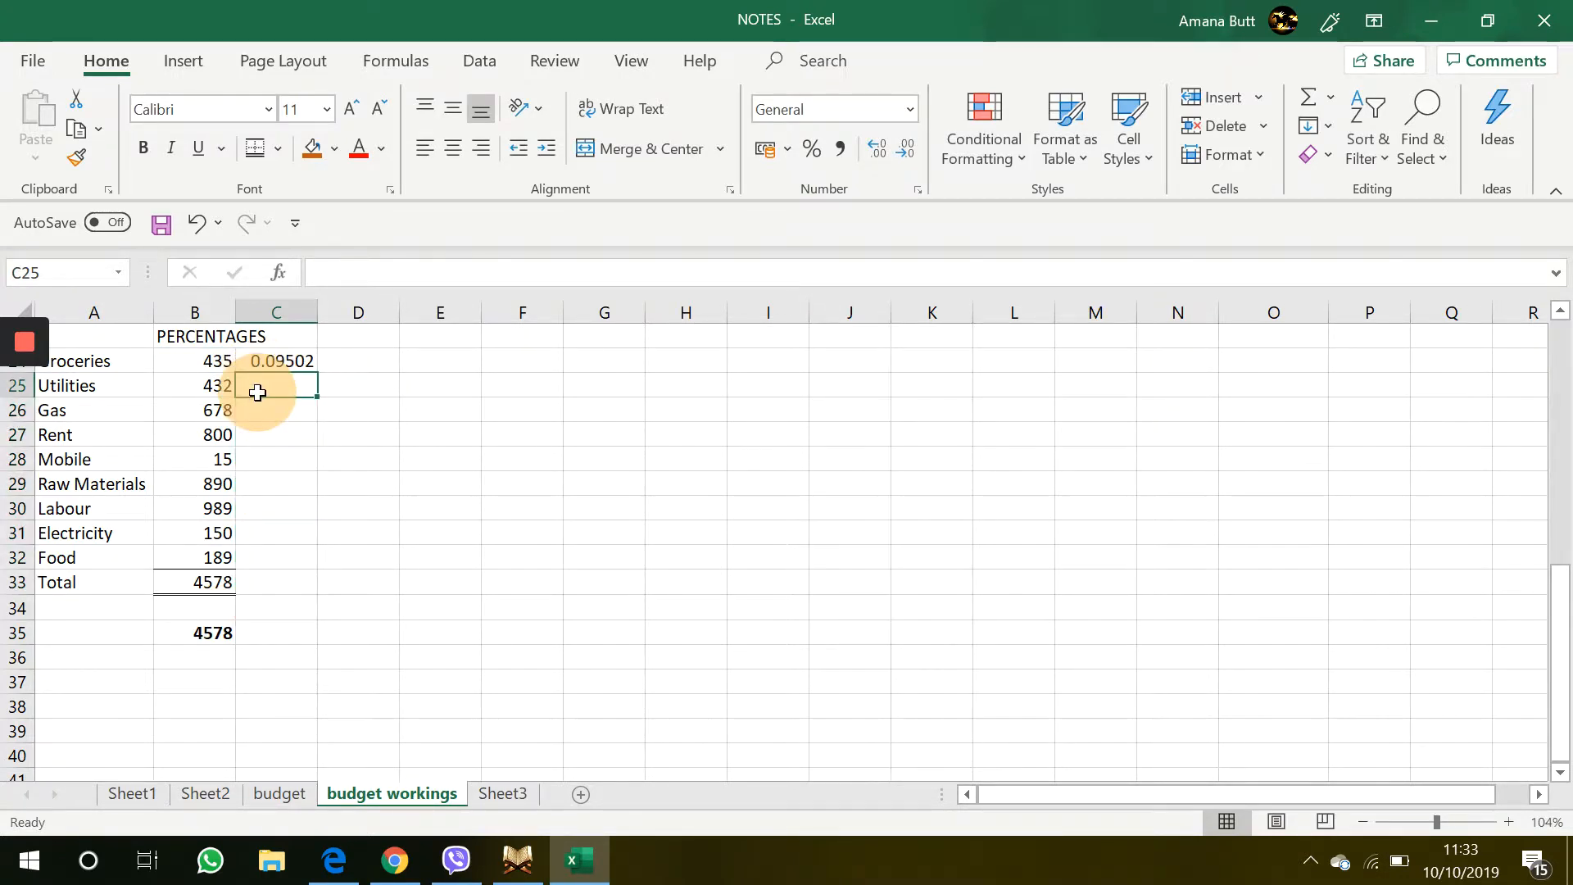
{"action": "type", "text": "="}
{"action": "left_click", "coordinate": [209, 392]}
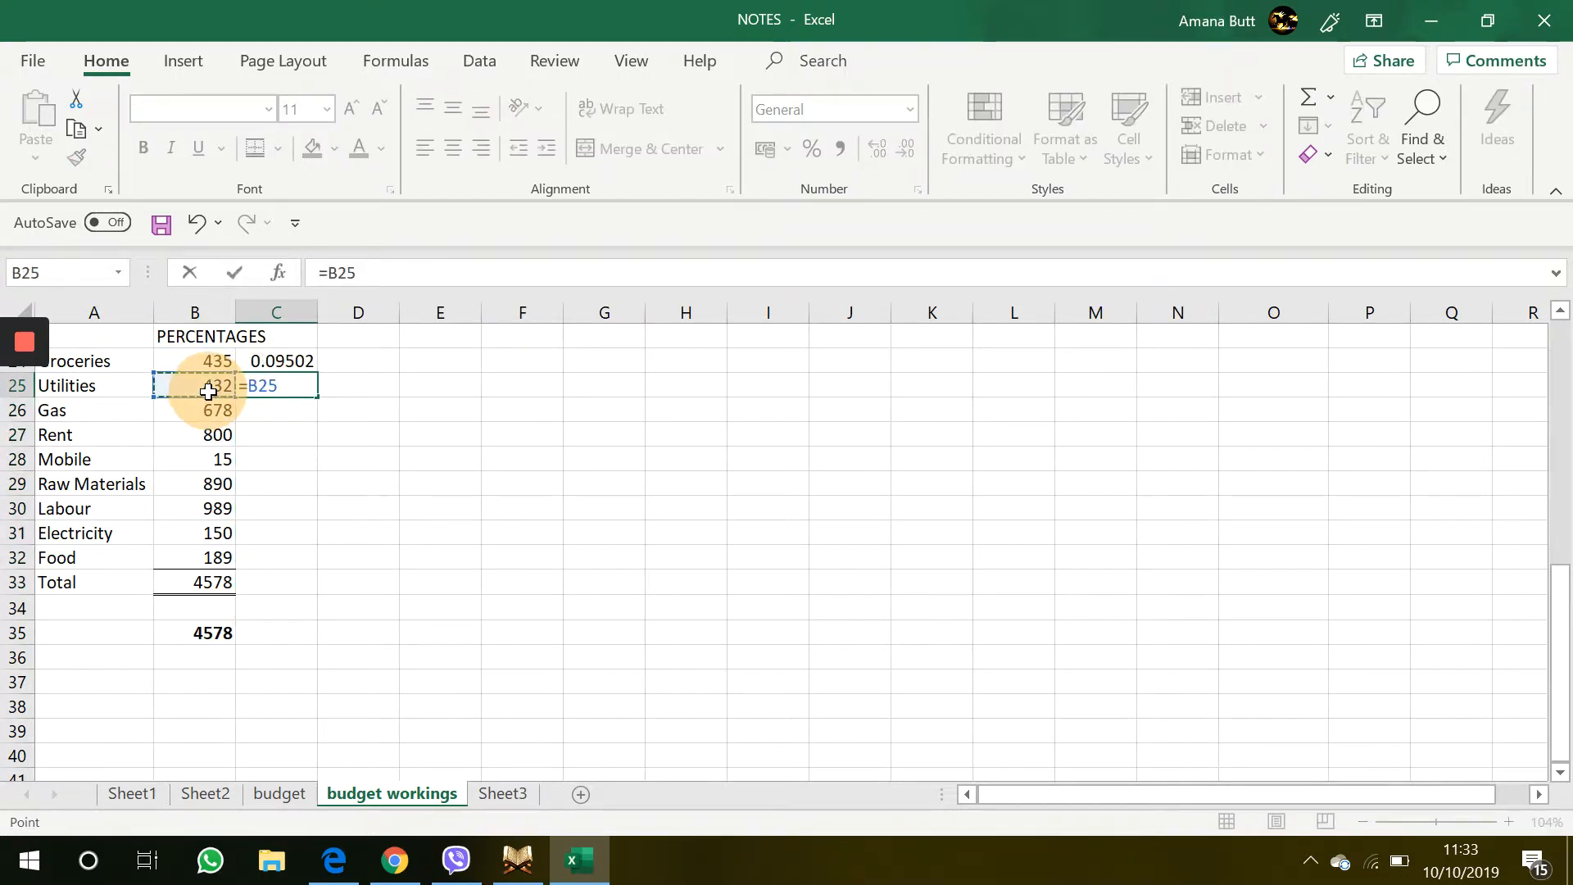
{"action": "type", "text": "/"}
{"action": "left_click", "coordinate": [220, 627]}
{"action": "key", "text": "Return"}
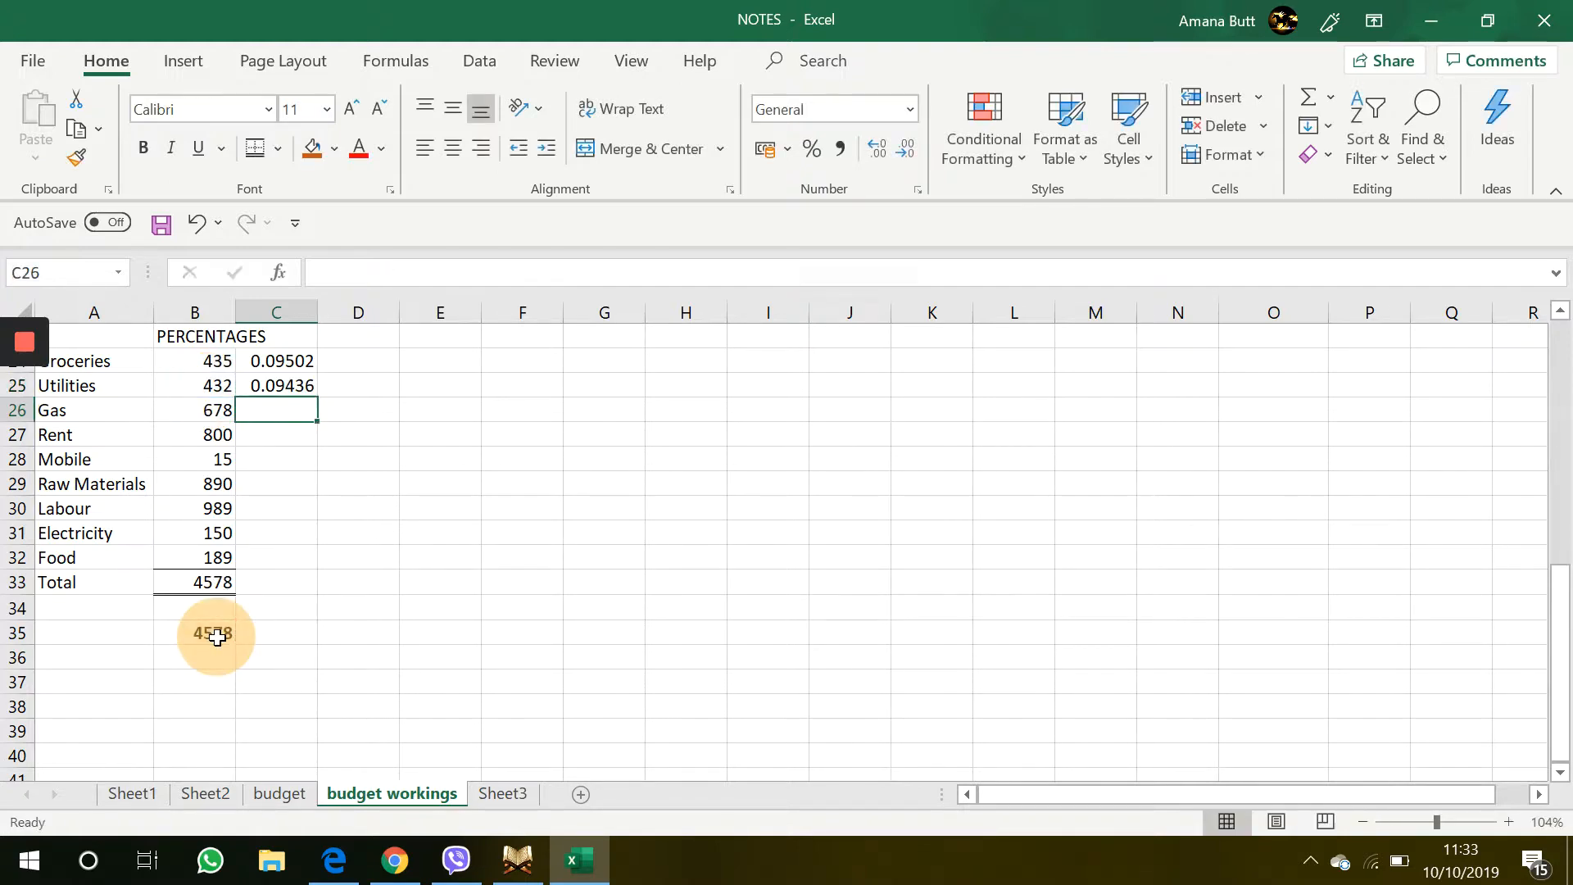
Enter the formula =B26/B35 in C26 for the gas percentage
{"action": "type", "text": "="}
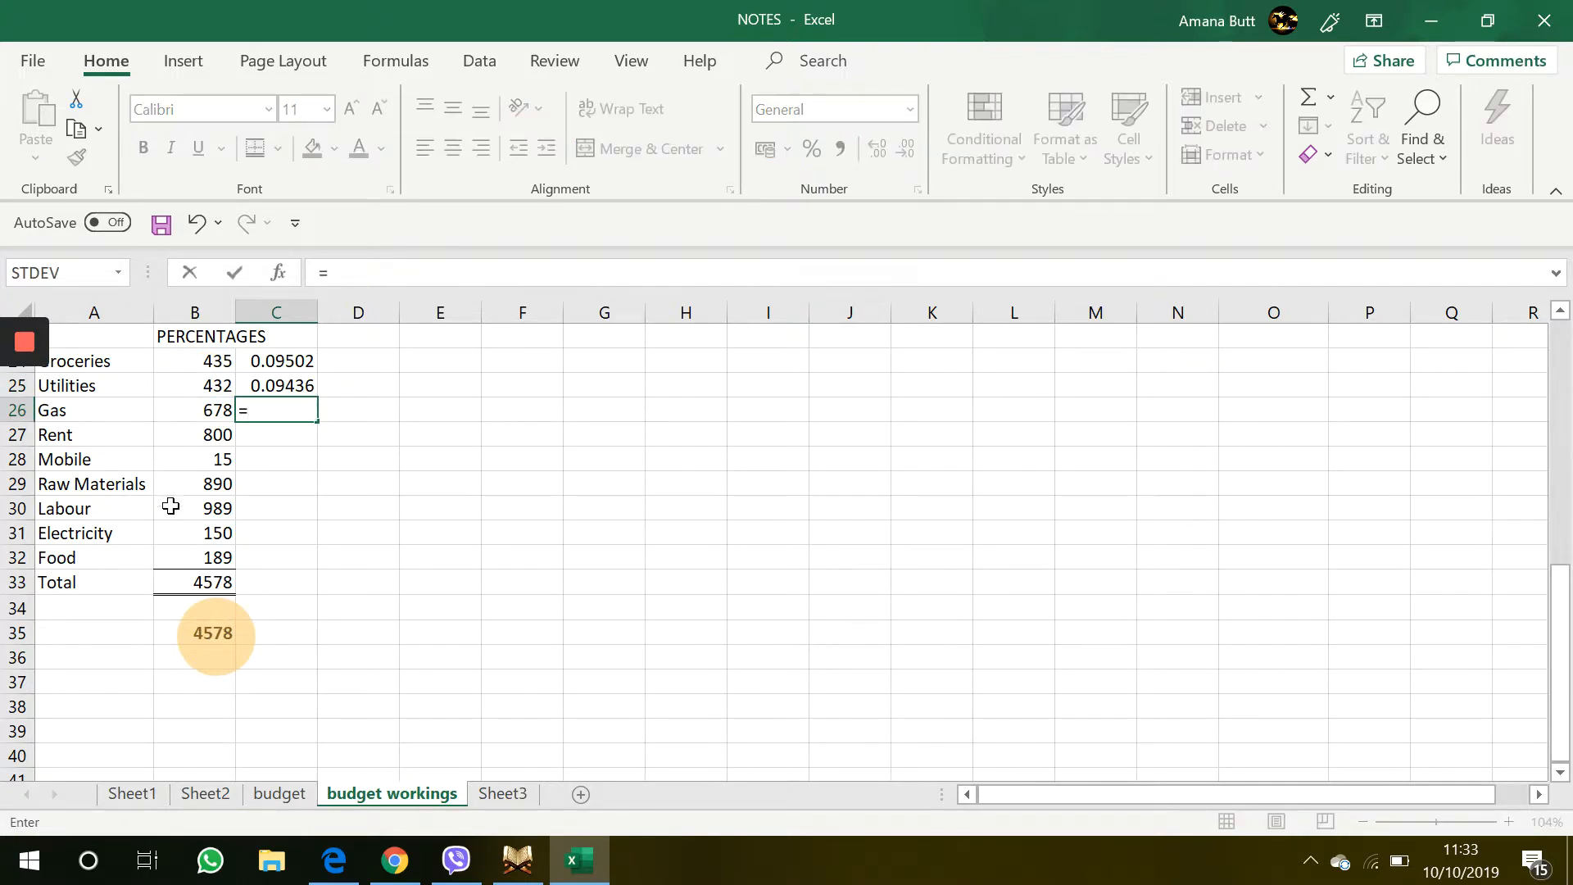
{"action": "left_click", "coordinate": [201, 410]}
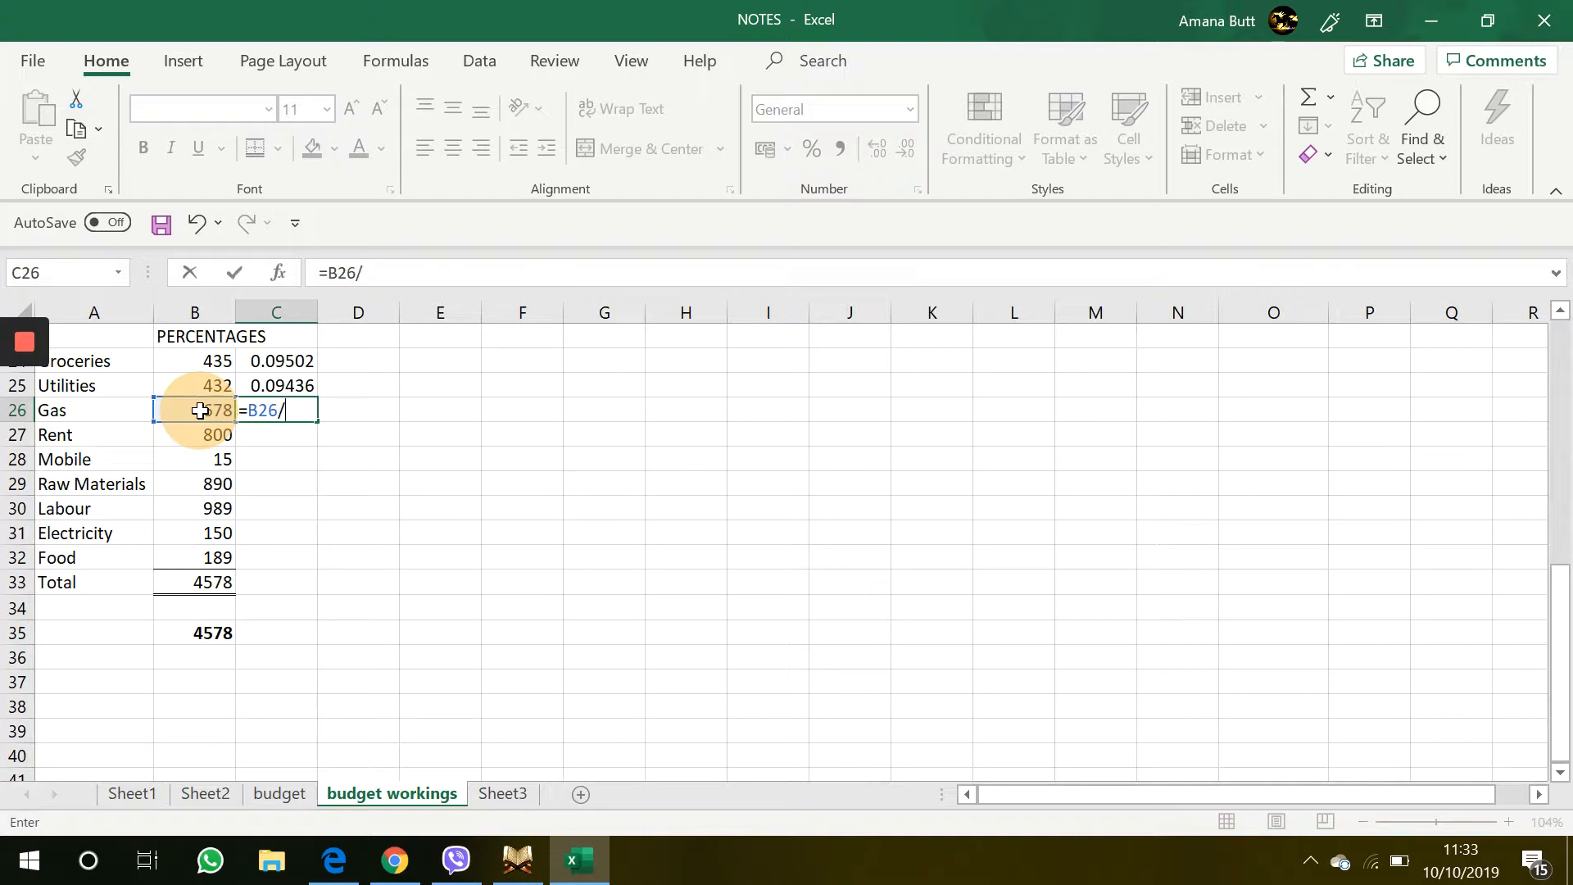
{"action": "type", "text": "/"}
{"action": "left_click", "coordinate": [197, 641]}
{"action": "key", "text": "Return"}
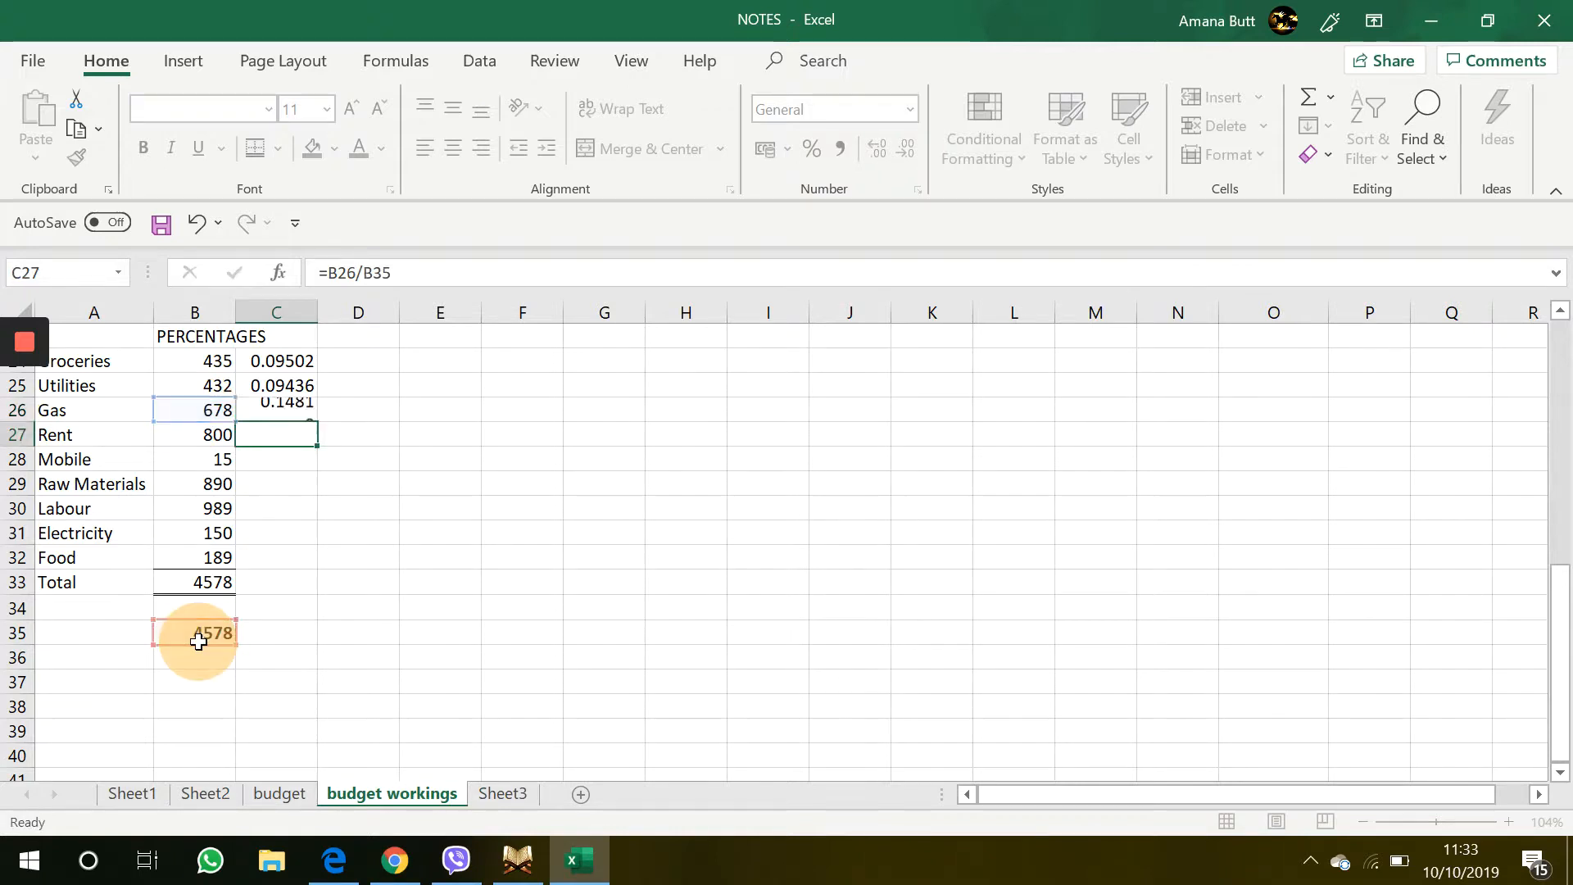
Enter the formula =B27/B35 in C27 for the rent percentage
{"action": "type", "text": "="}
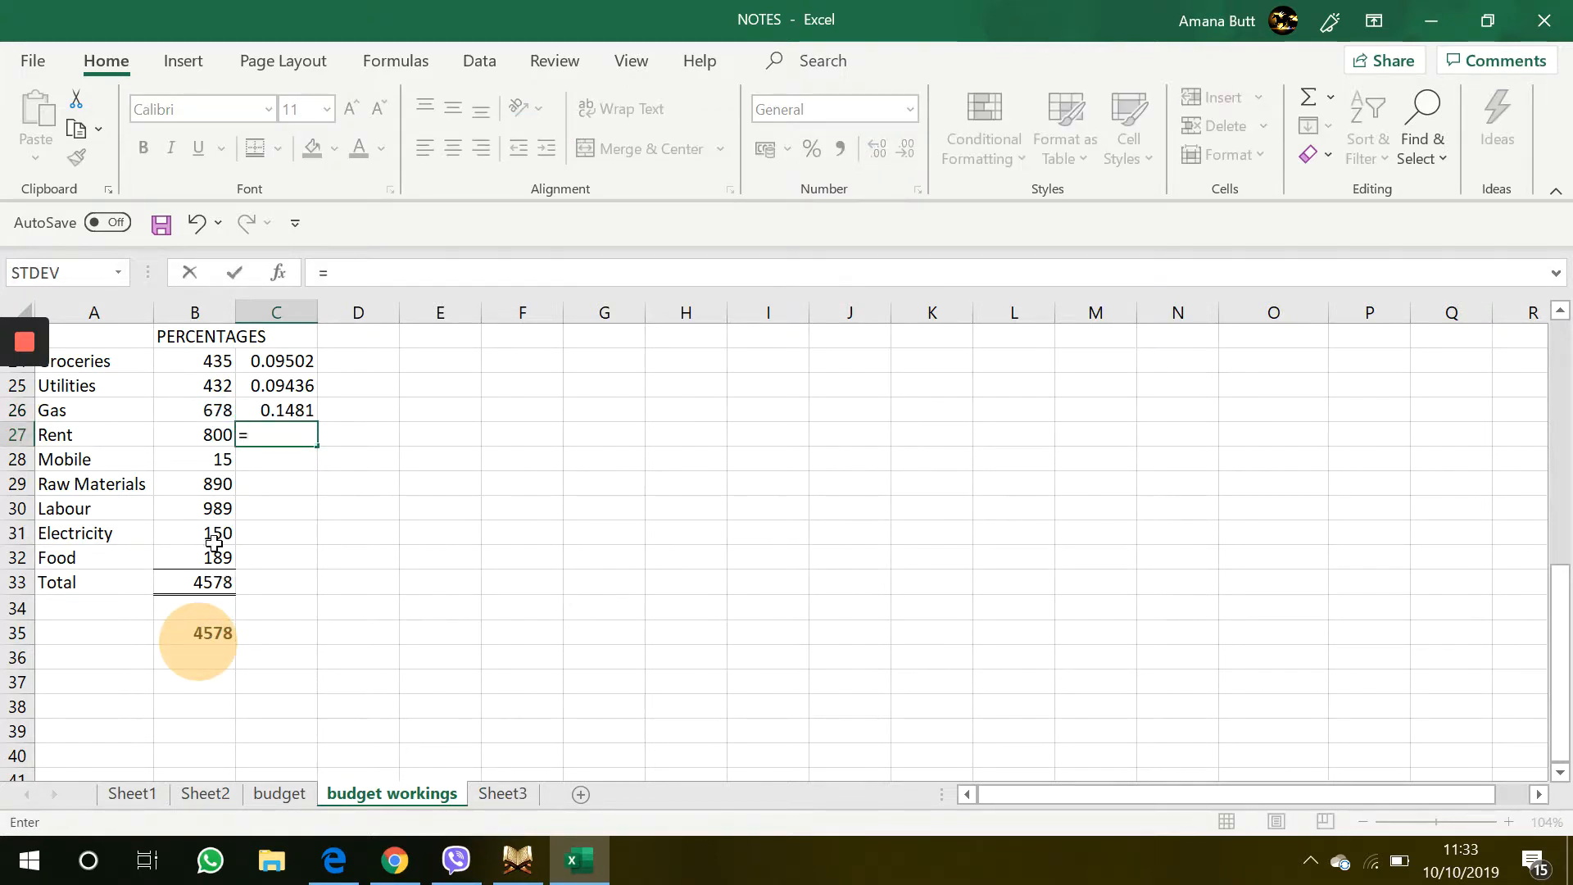
{"action": "left_click", "coordinate": [212, 432]}
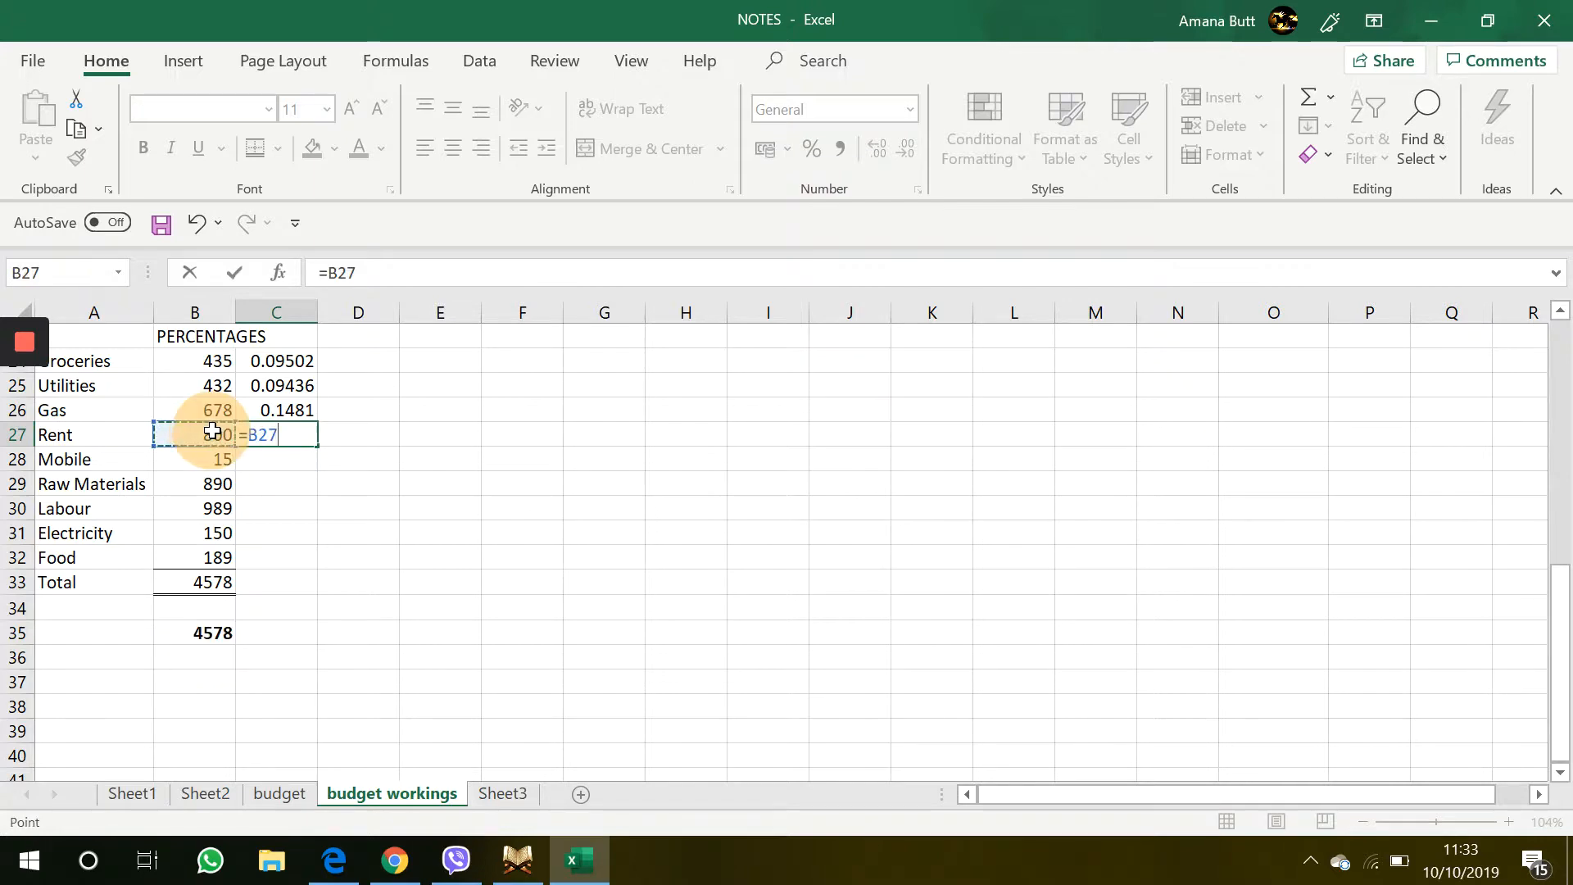
{"action": "type", "text": "/"}
{"action": "left_click", "coordinate": [217, 639]}
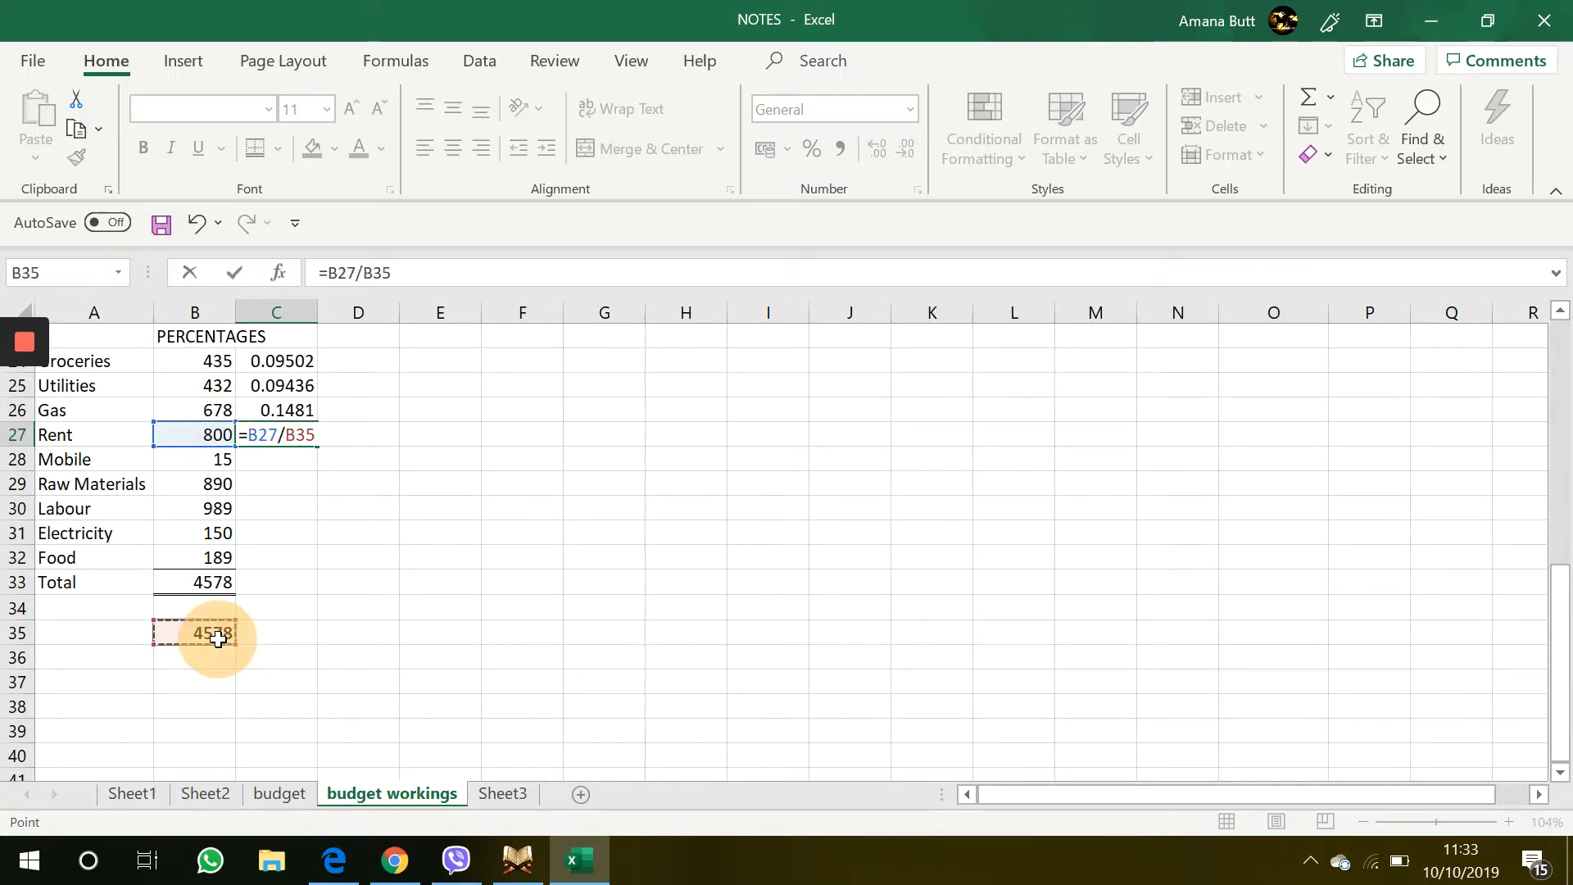
{"action": "key", "text": "Return"}
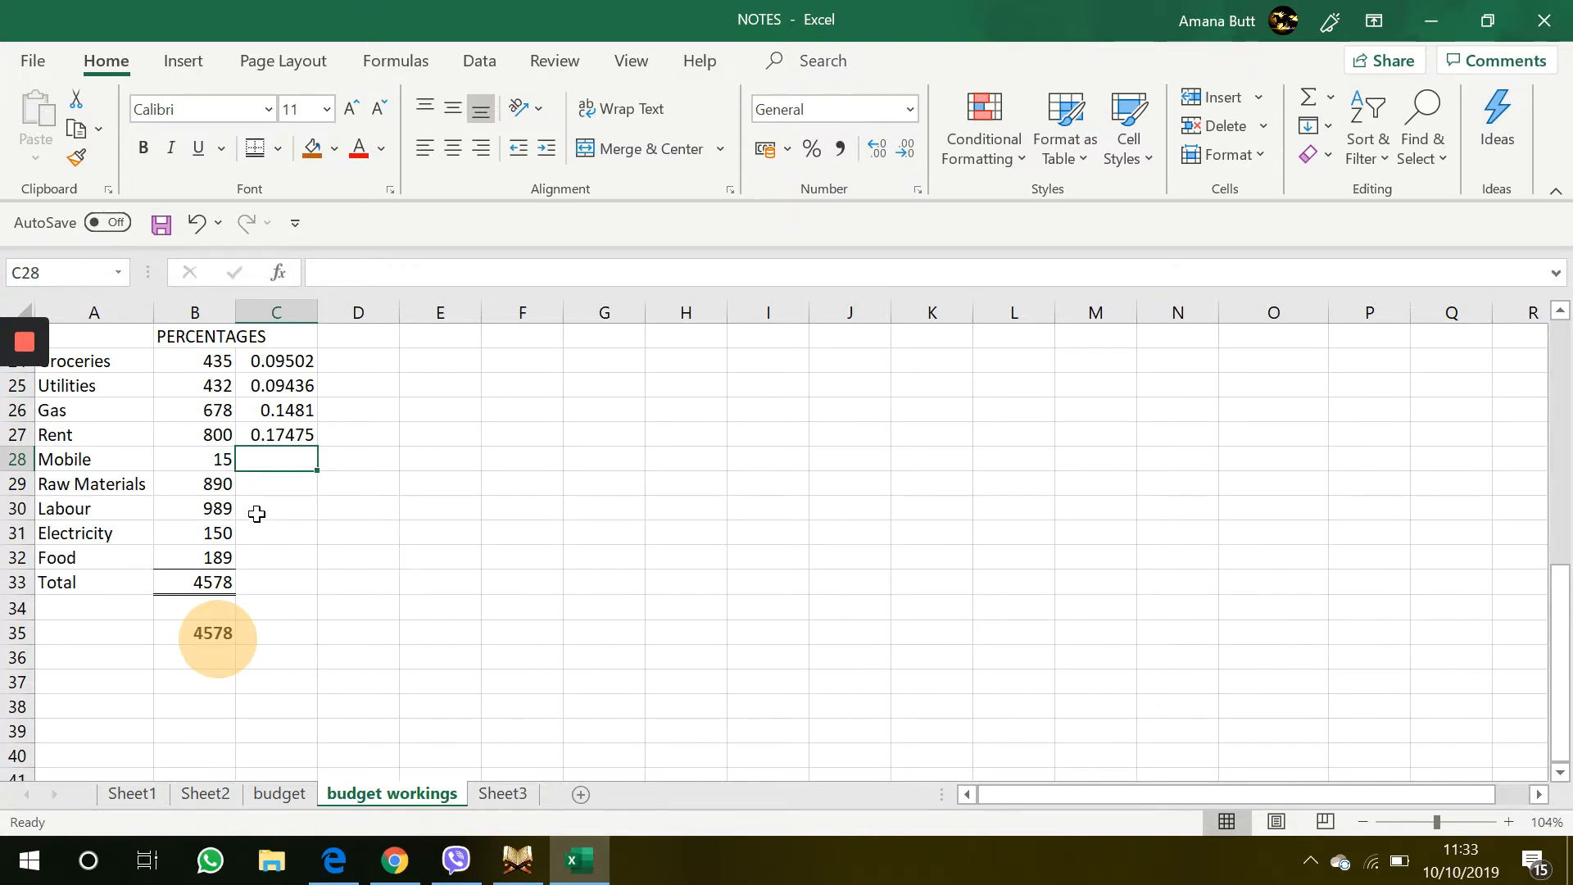
Format the percentage results in C24:C27 with Percent Style
{"action": "left_click_drag", "start_coordinate": [281, 366], "coordinate": [275, 451]}
{"action": "left_click_drag", "start_coordinate": [278, 442], "coordinate": [278, 443]}
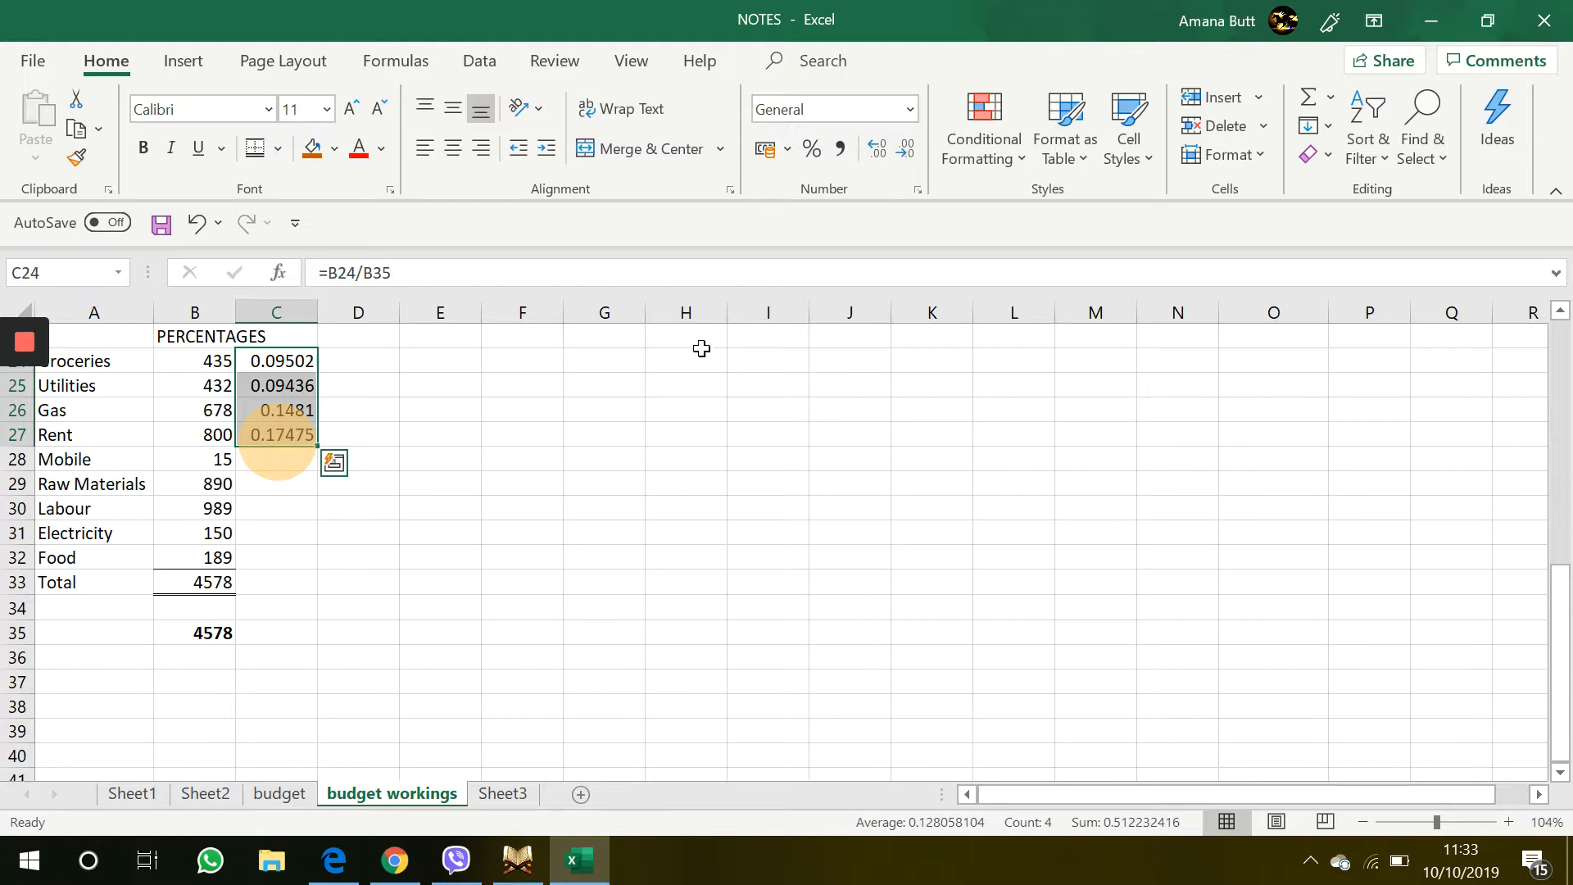
{"action": "left_click", "coordinate": [813, 148]}
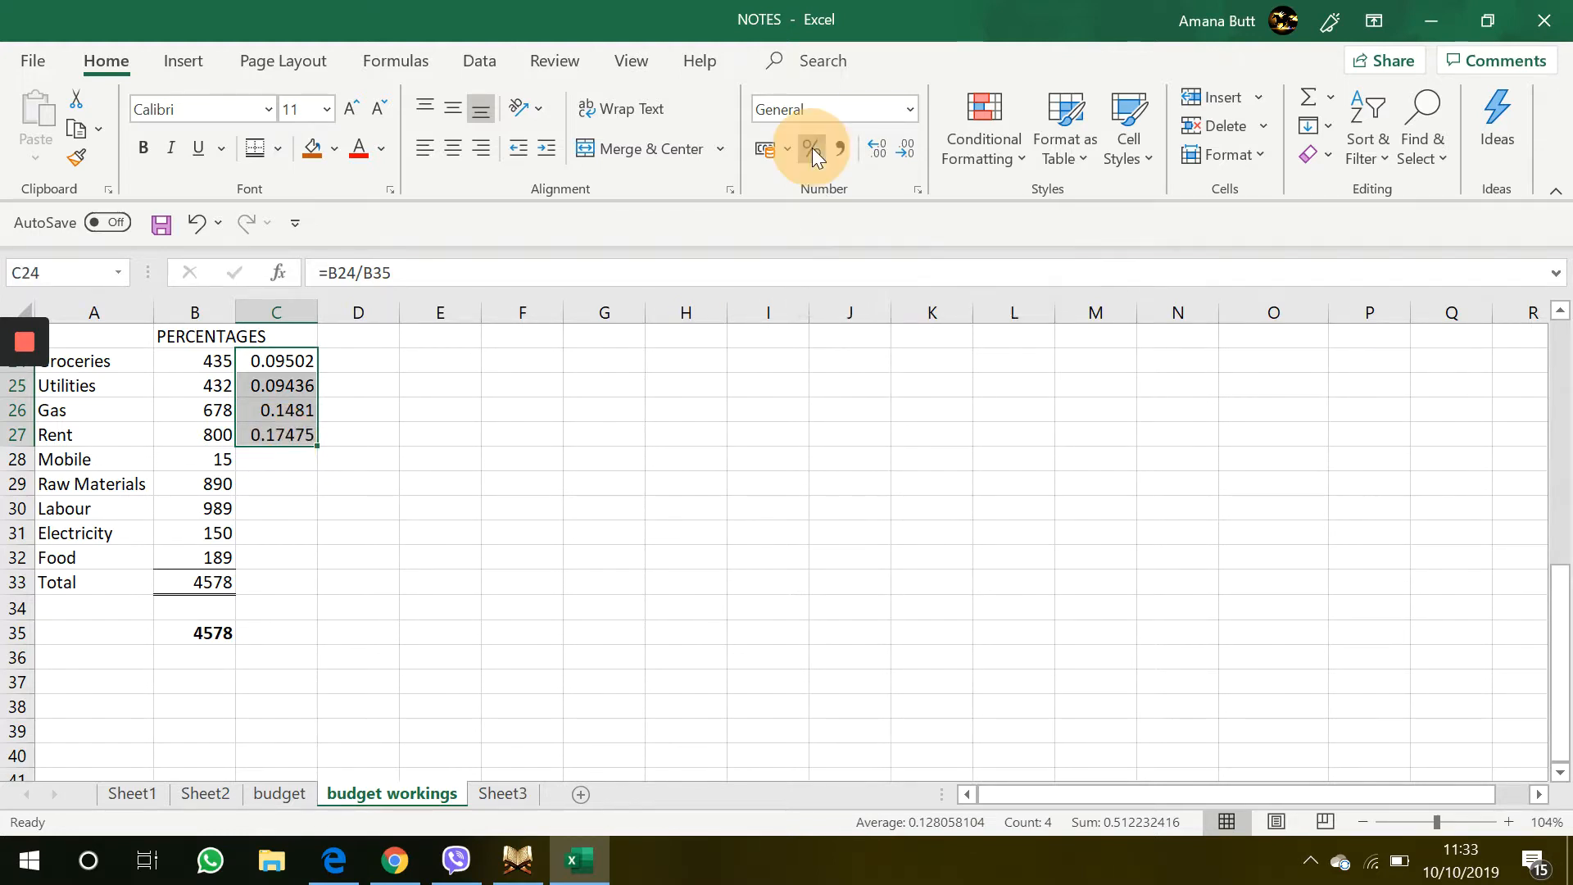
{"action": "left_click", "coordinate": [488, 518]}
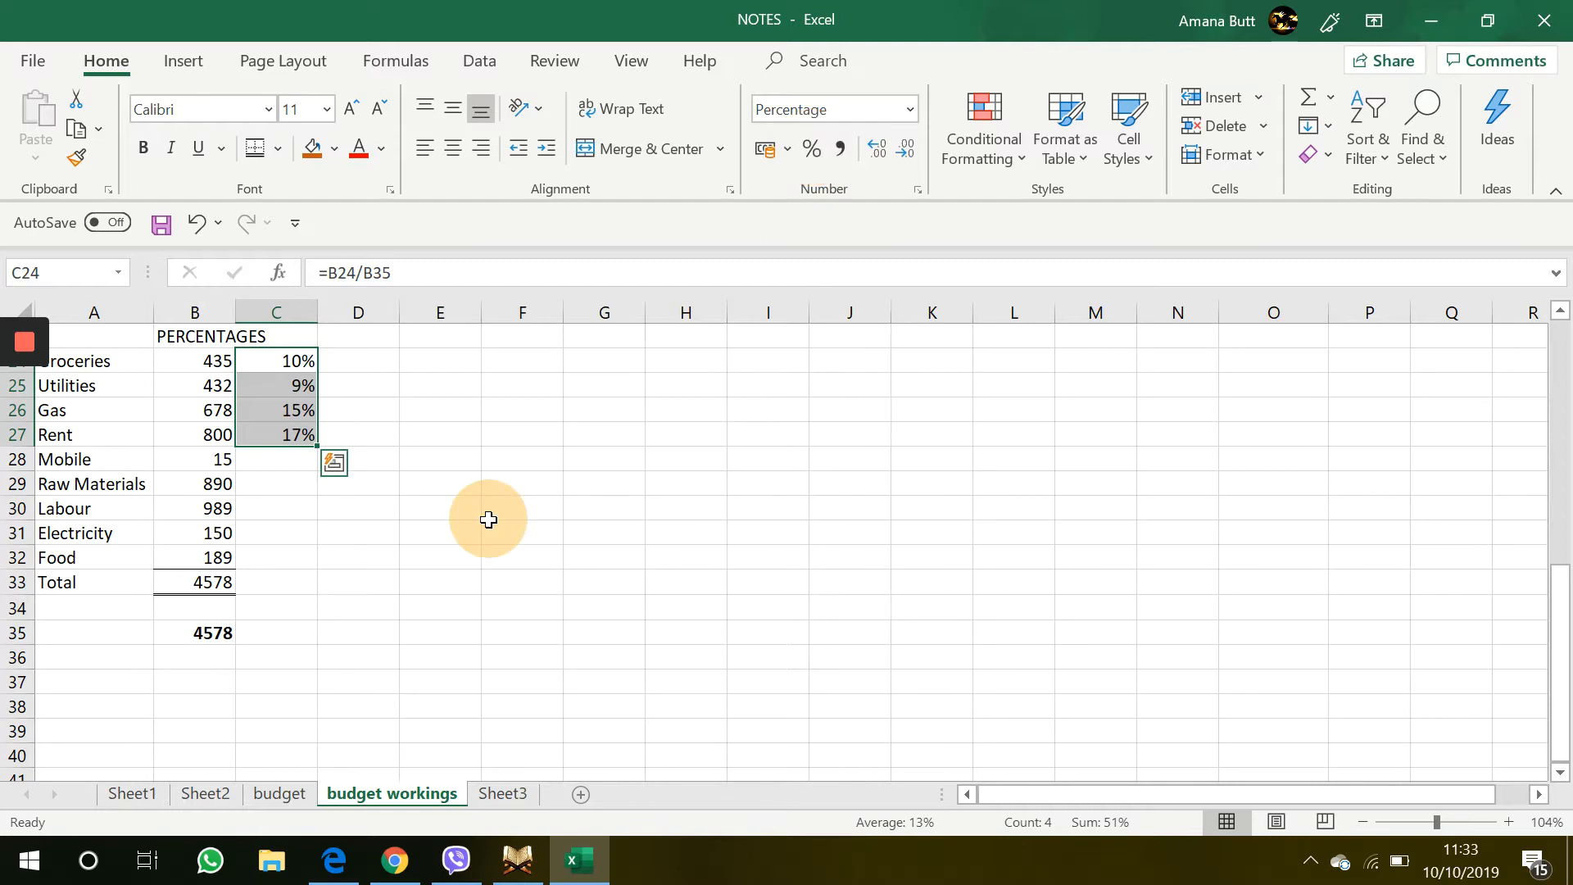
Inspect the formulas in the percentage cells C24 through C27 one by one
{"action": "left_click", "coordinate": [256, 365]}
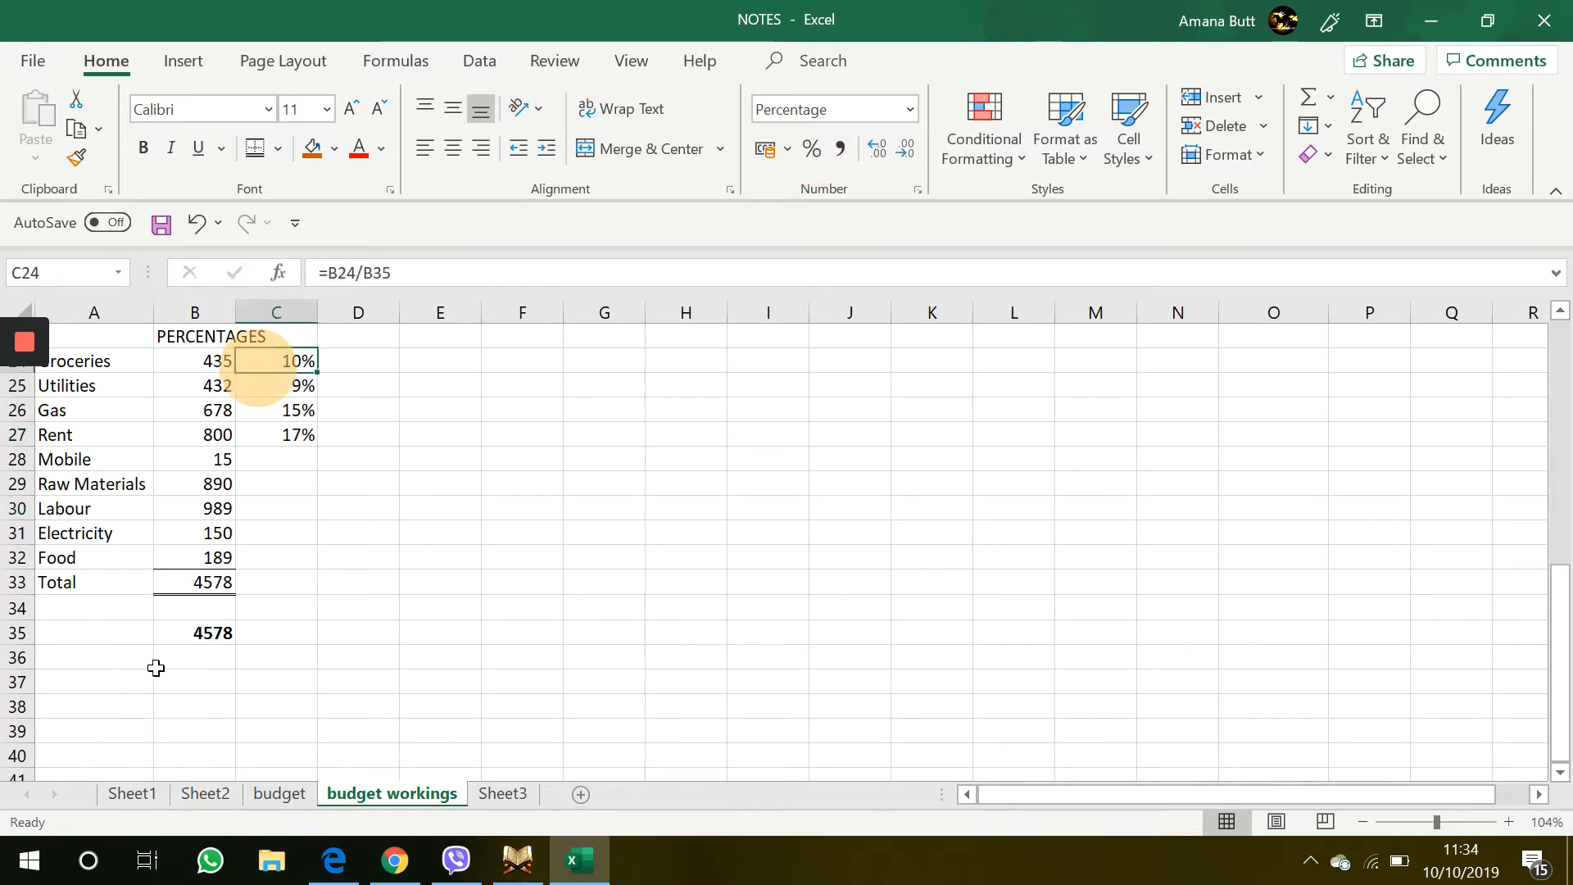
{"action": "left_click", "coordinate": [201, 633]}
{"action": "left_click", "coordinate": [287, 386]}
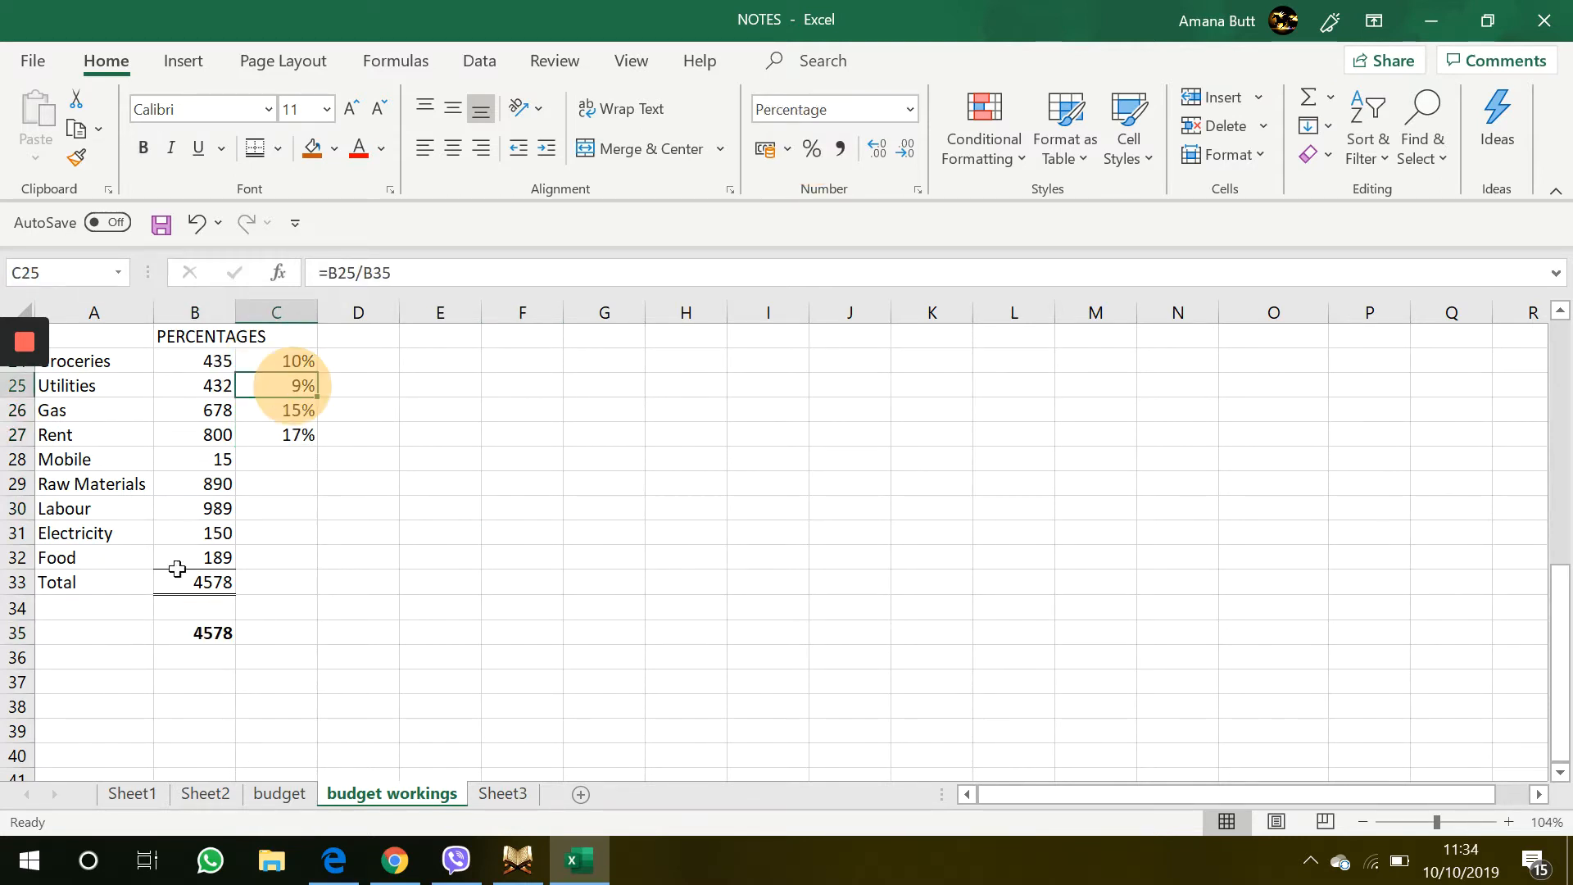
{"action": "left_click", "coordinate": [188, 648]}
{"action": "left_click", "coordinate": [305, 411]}
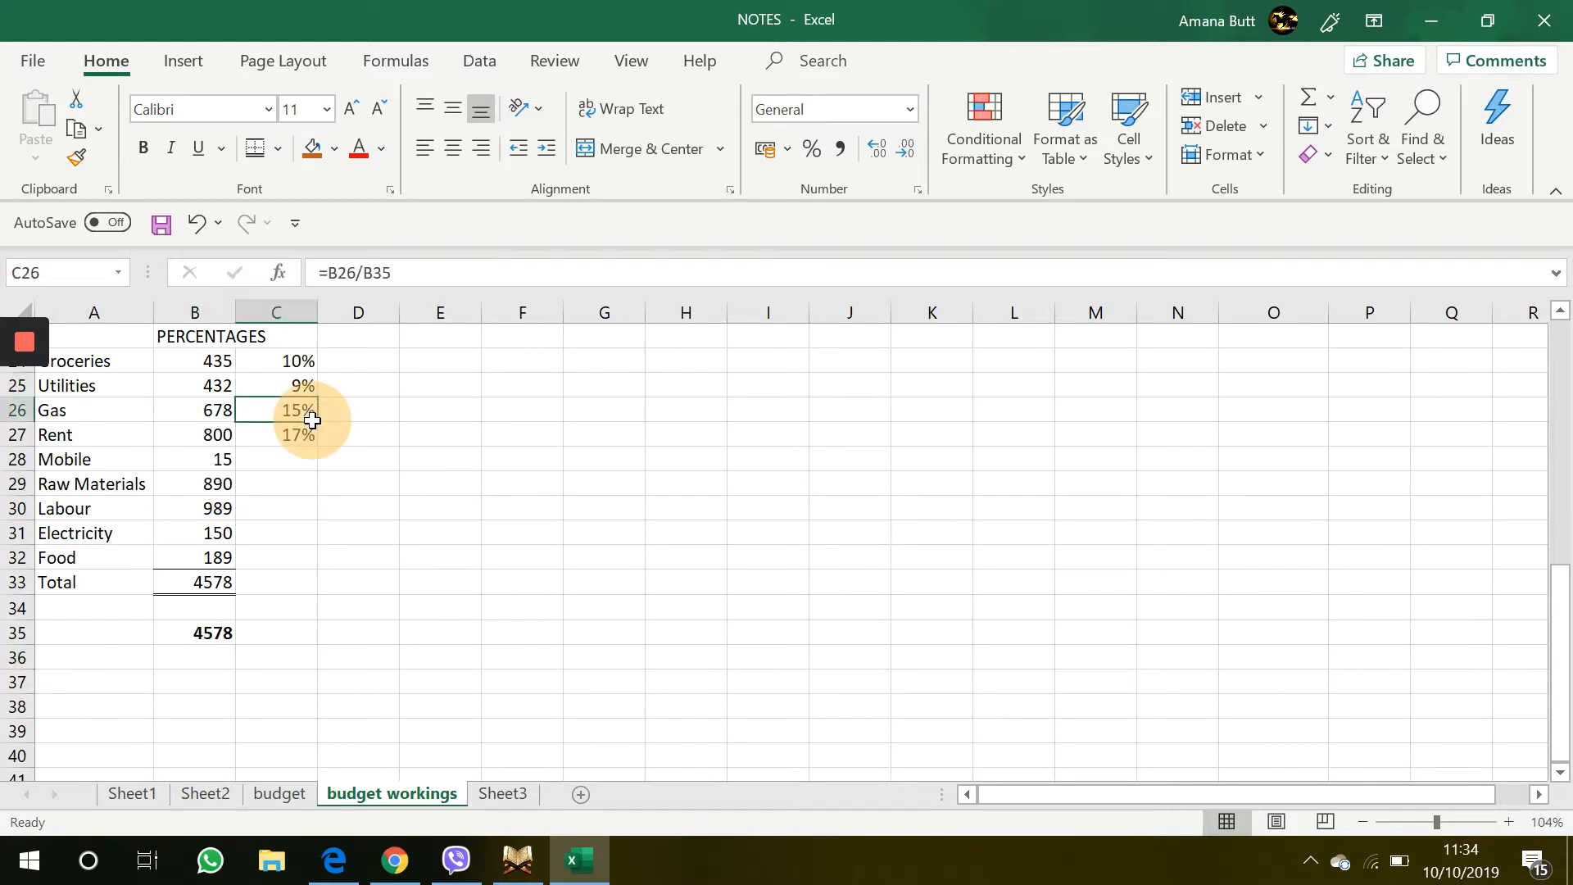
{"action": "left_click", "coordinate": [303, 434]}
{"action": "left_click", "coordinate": [259, 518]}
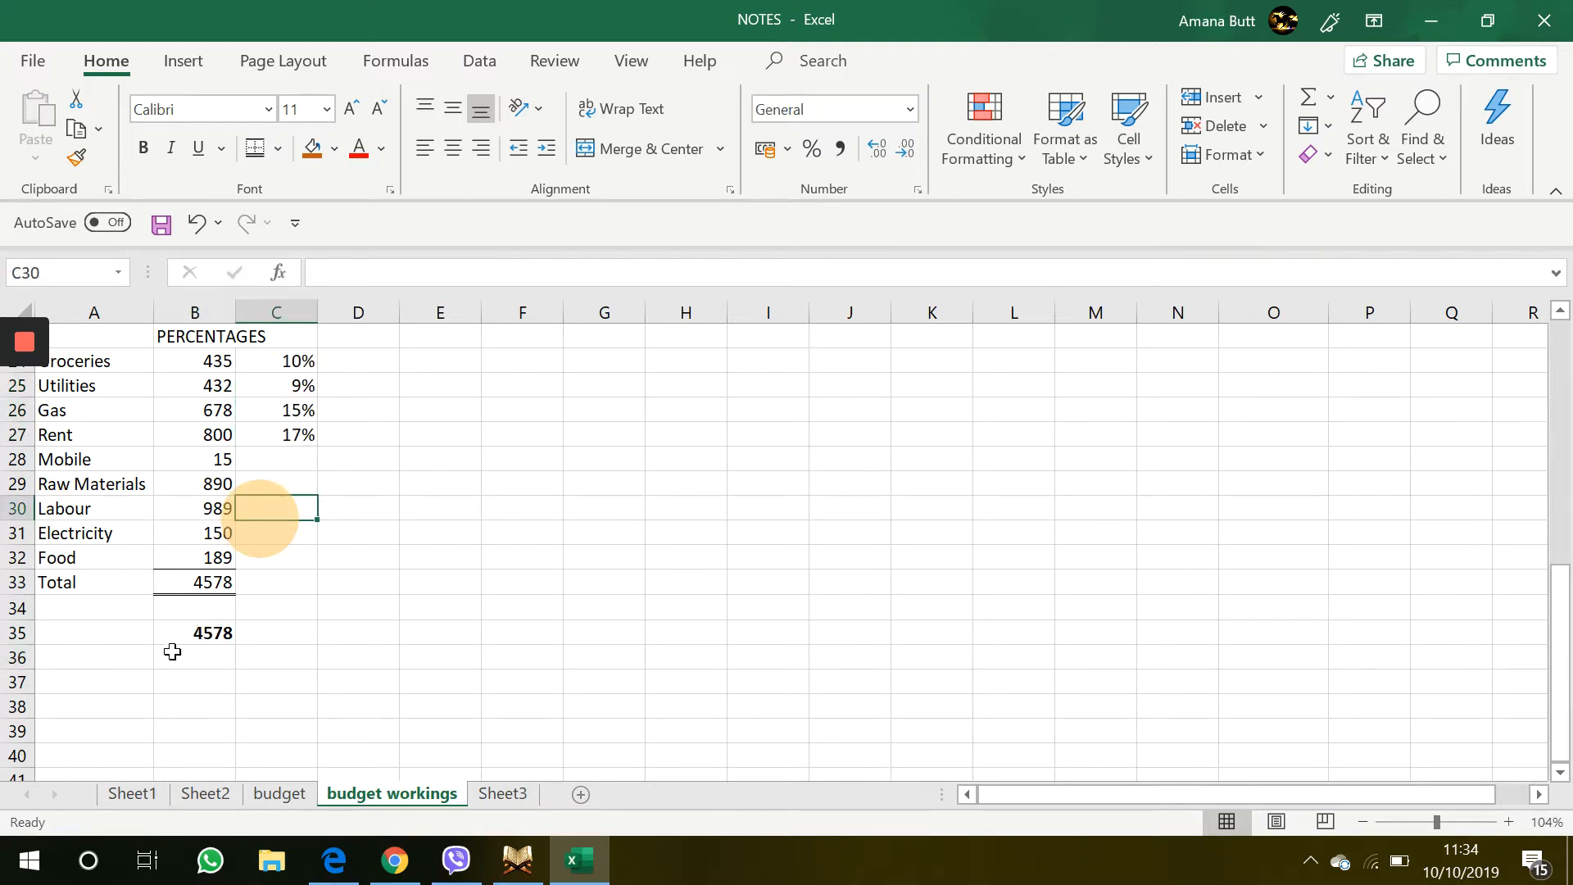
{"action": "left_click", "coordinate": [433, 416]}
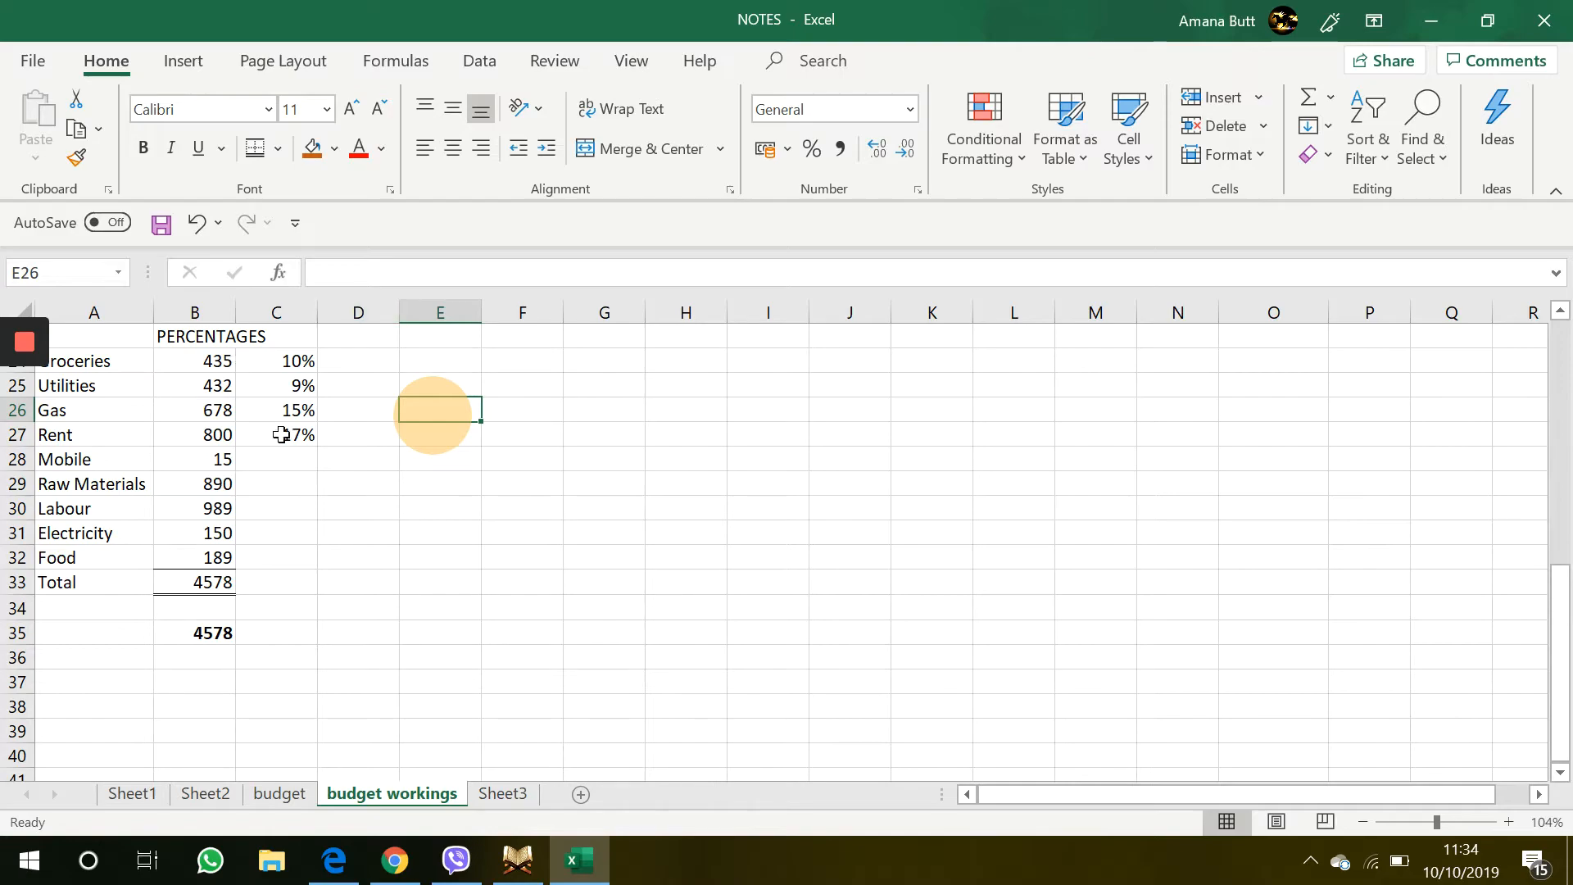